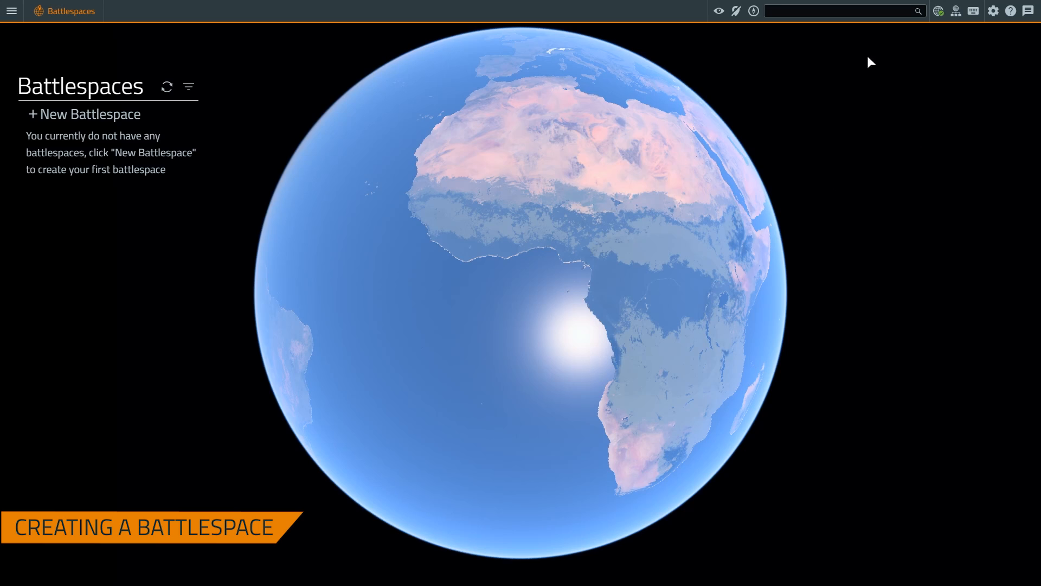
# Fly the globe to Fort Carson, United States, and begin a new battlespace
pyautogui.click(833, 10)
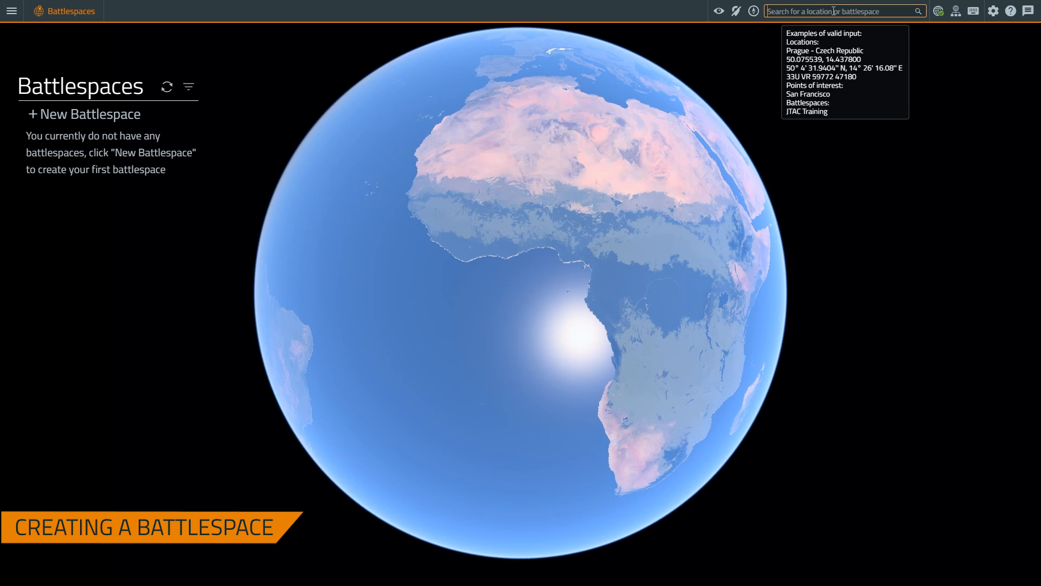
pyautogui.write('Fort Carson')
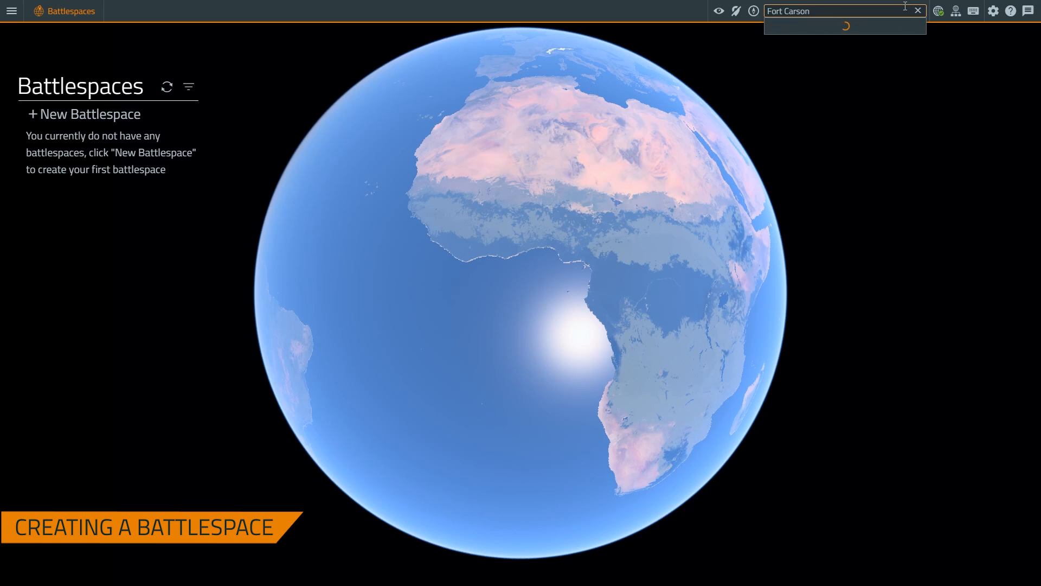
pyautogui.click(783, 27)
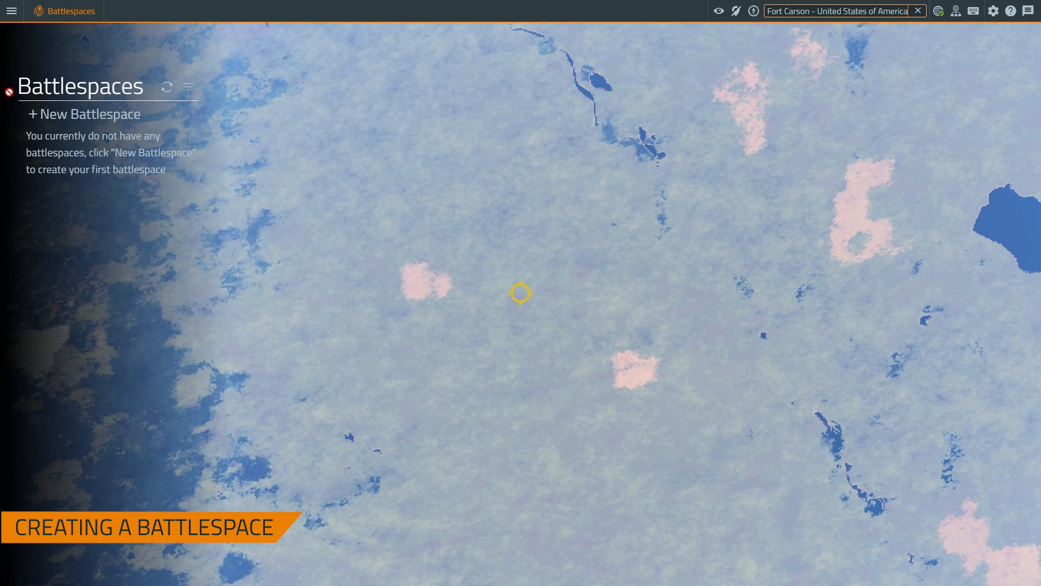
pyautogui.click(50, 115)
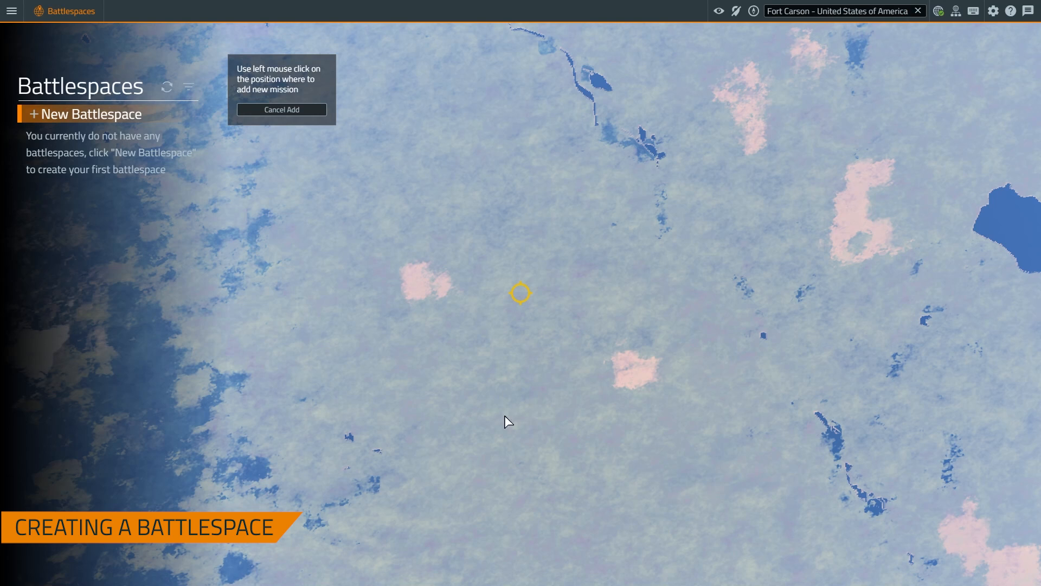
# Place the battlespace on the Fort Carson map, name it 'Fort Carson, CO', and save it
pyautogui.click(485, 479)
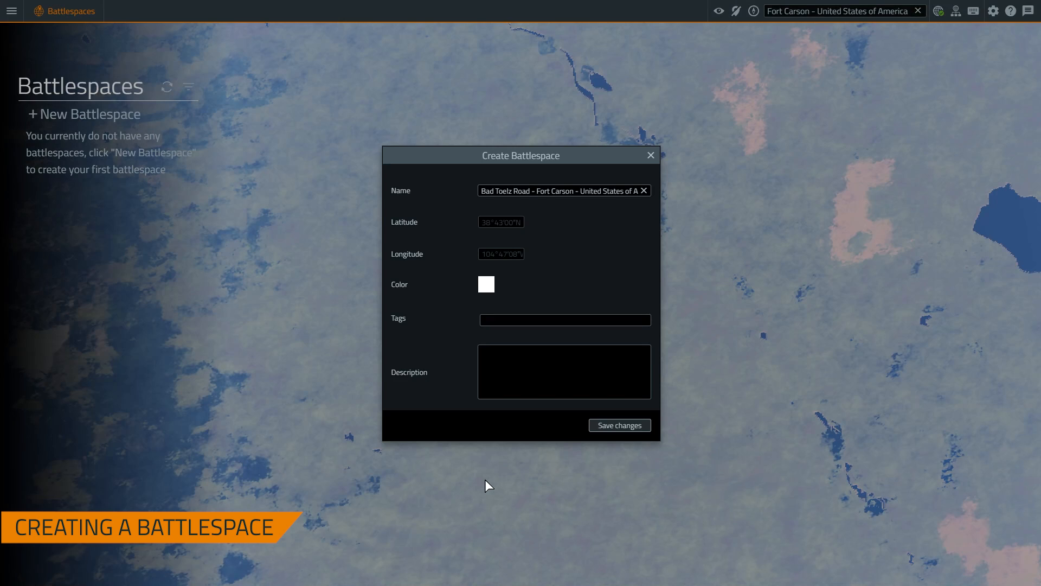
pyautogui.click(608, 187)
pyautogui.click(644, 190)
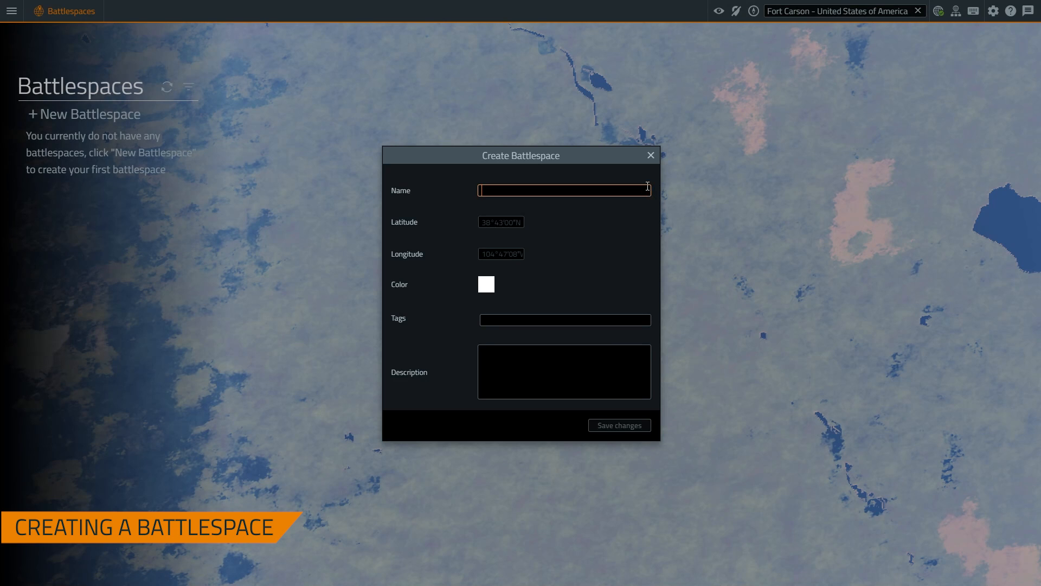
pyautogui.write('Fort Carson, CO')
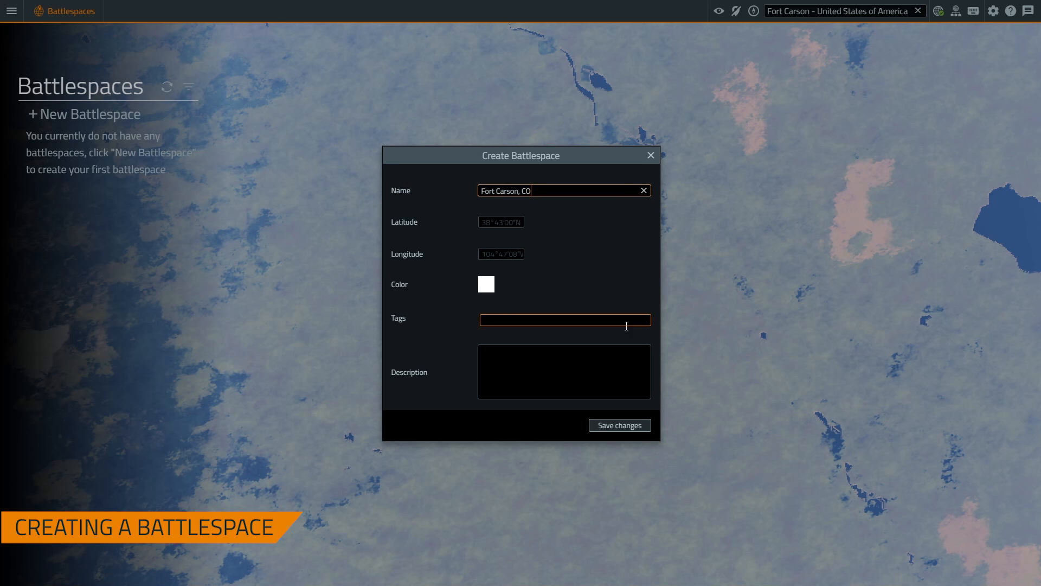
pyautogui.click(565, 361)
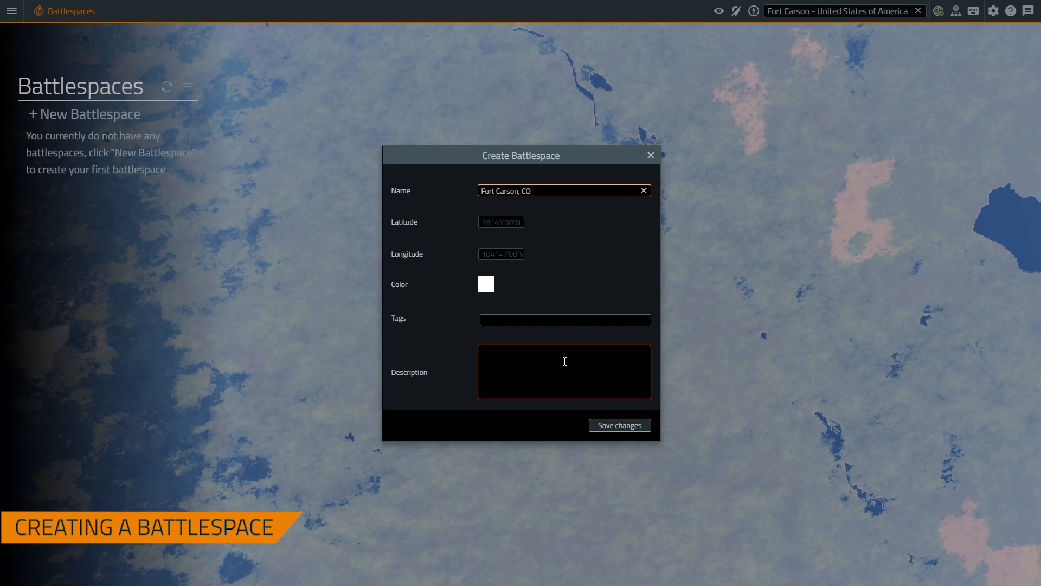
pyautogui.click(617, 426)
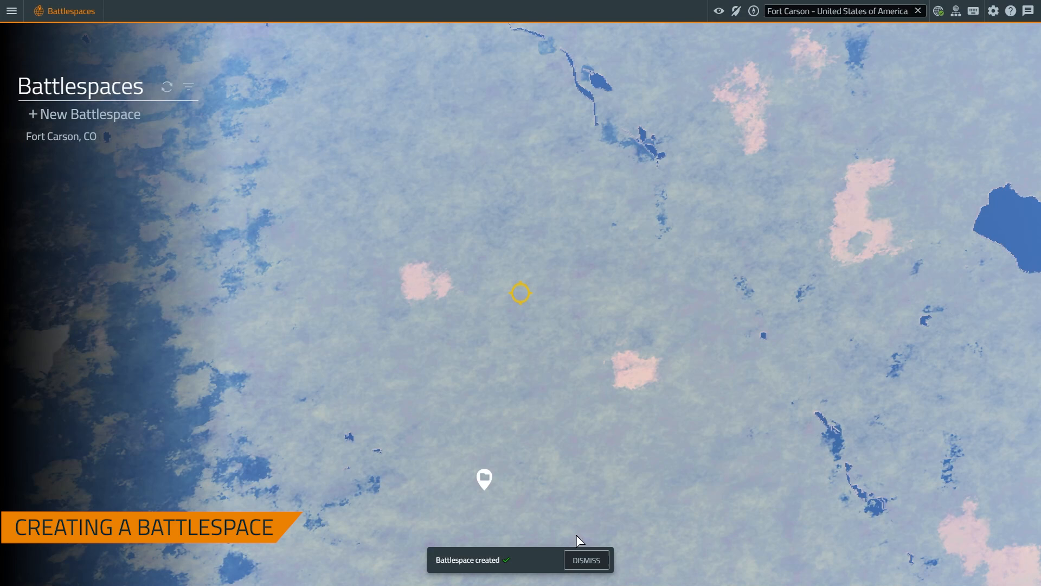
# Open the Fort Carson, CO battlespace in Geo and tilt the camera down toward the terrain
pyautogui.click(486, 486)
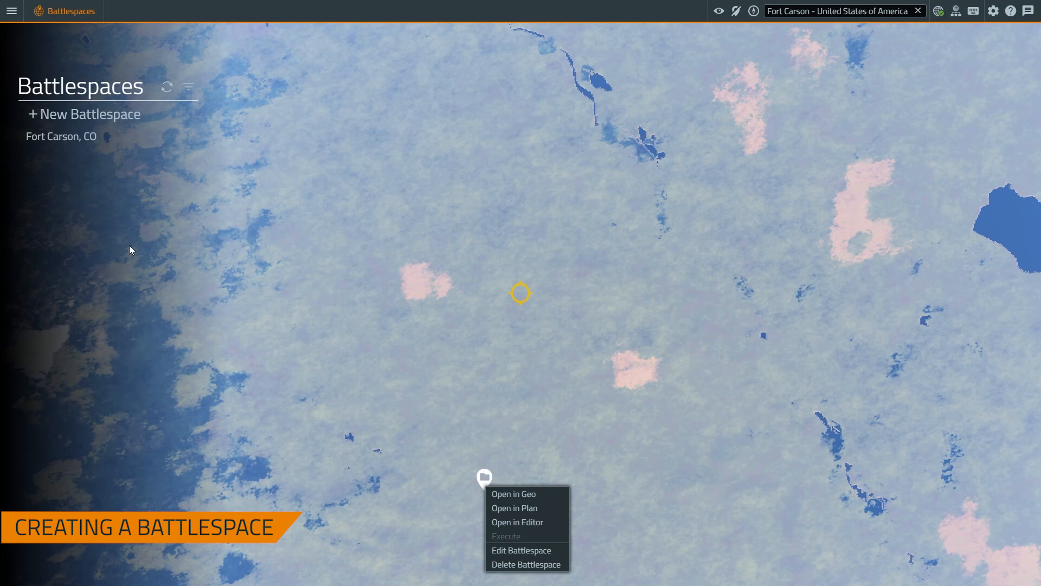
pyautogui.click(518, 495)
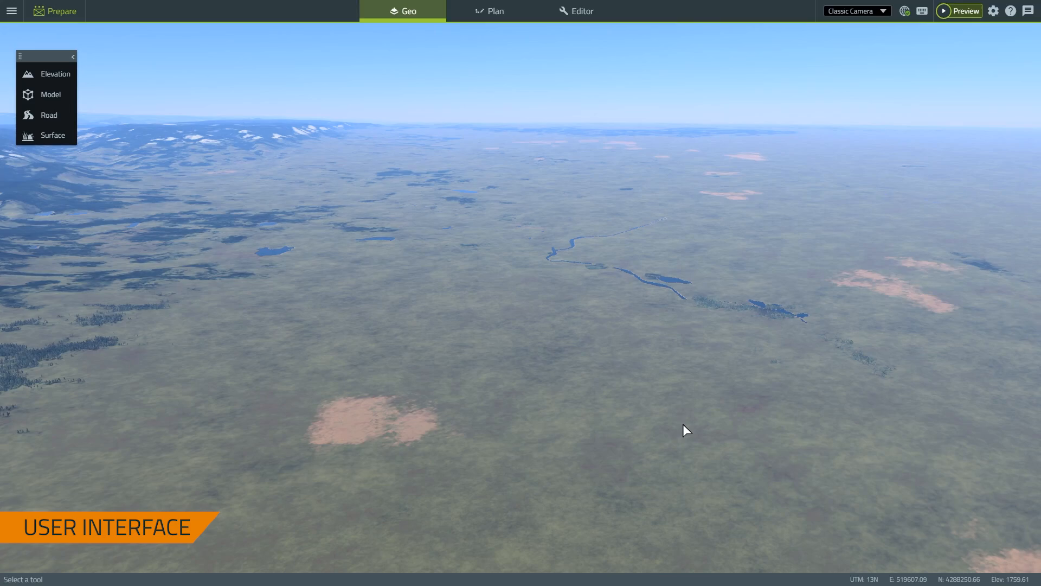
pyautogui.moveTo(611, 401); pyautogui.dragTo(515, 406, button='right')
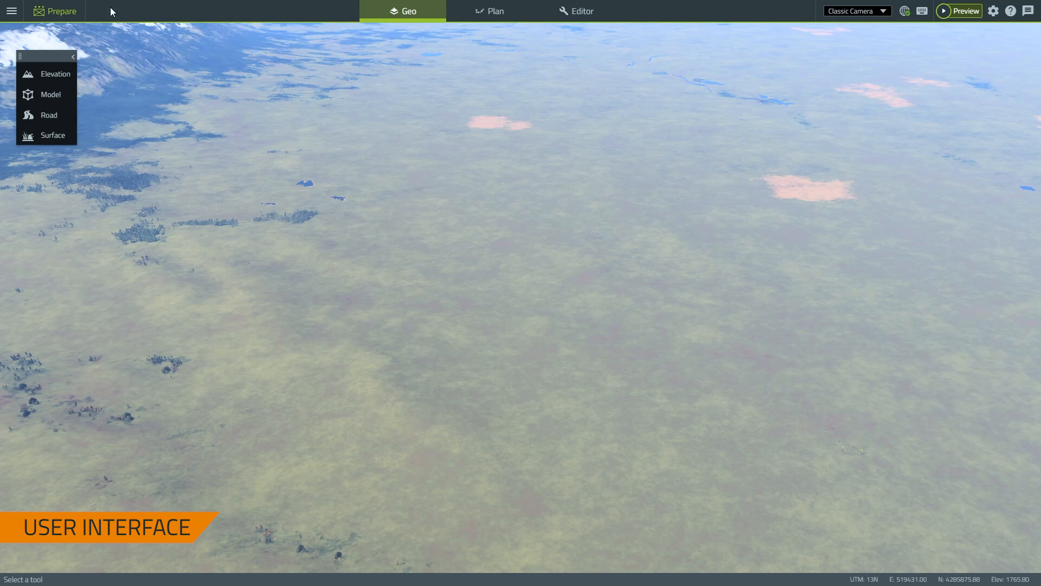
# Switch the Geo camera to Orbit Camera and orbit to a more top-down angle
pyautogui.click(12, 11)
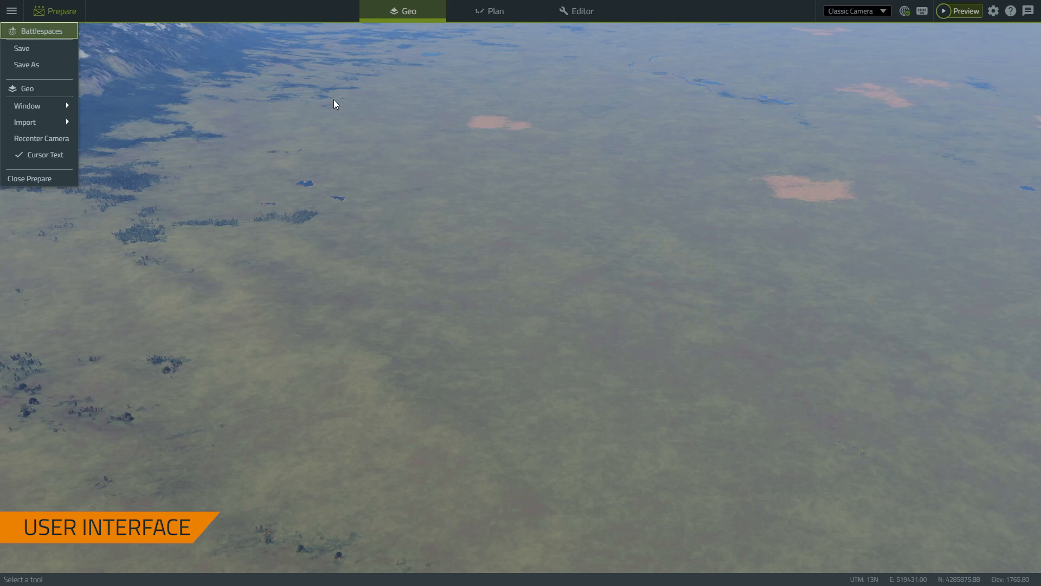
pyautogui.click(413, 126)
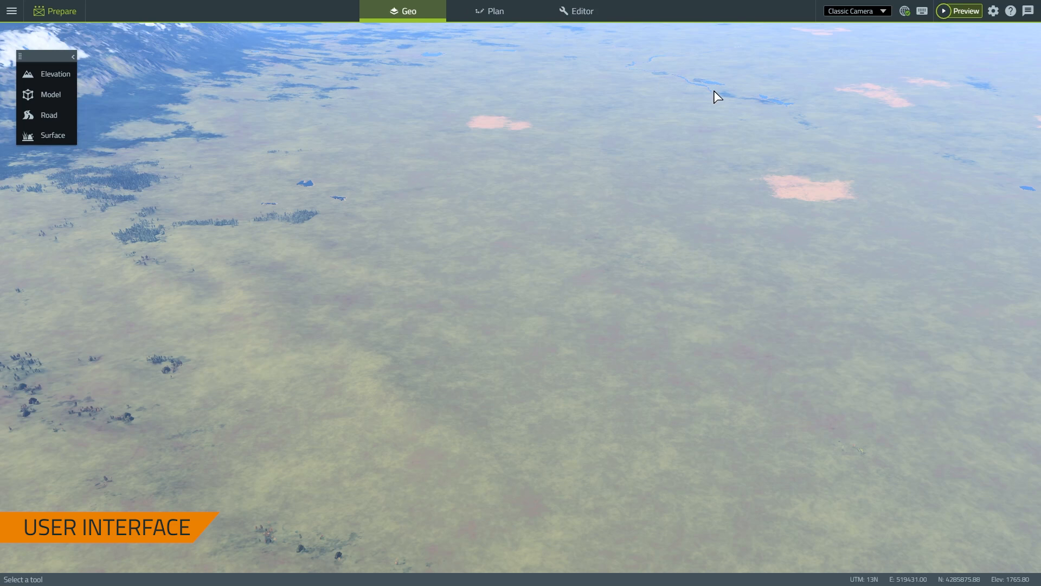
pyautogui.click(885, 17)
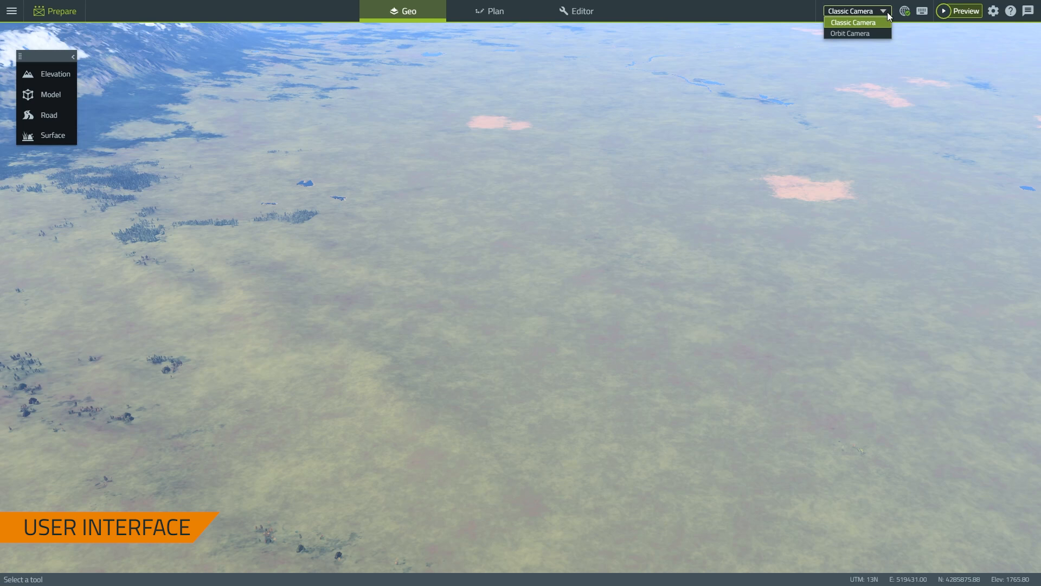
pyautogui.click(849, 34)
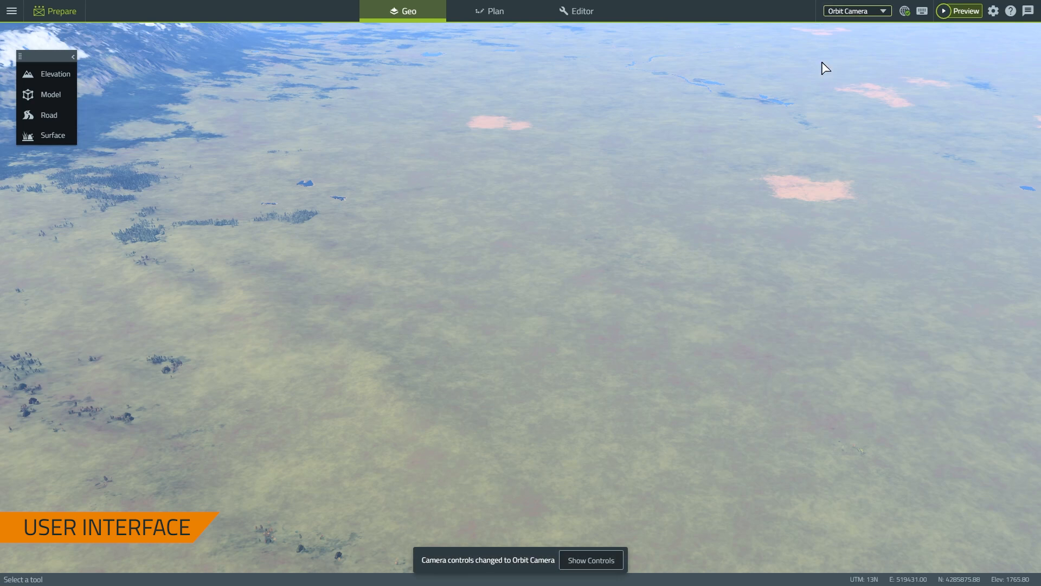
pyautogui.moveTo(610, 301); pyautogui.dragTo(607, 290, button='middle')
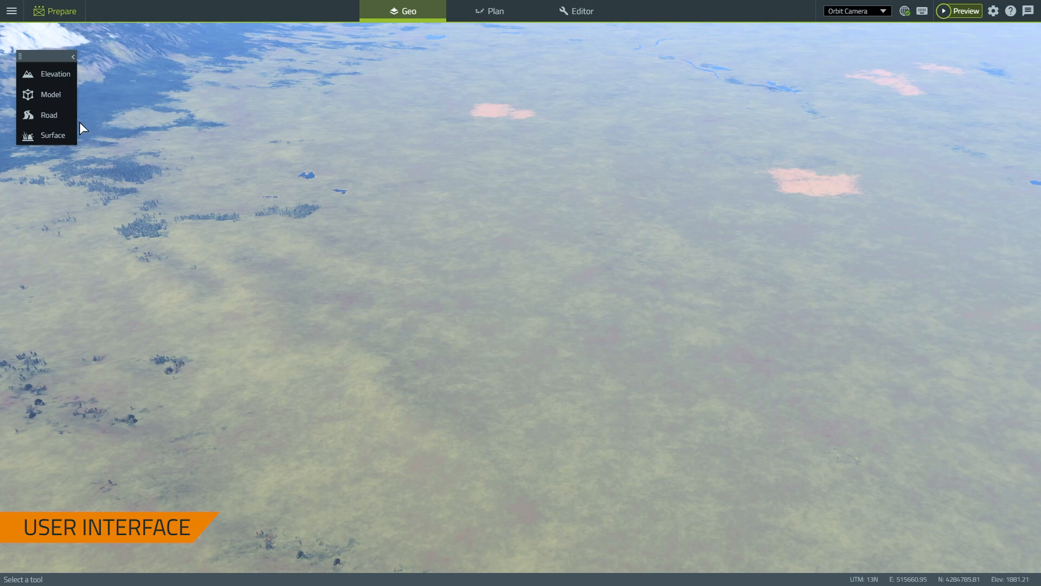
# Try the Elevation Area and Model tools, then activate Road placement and reposition the tool panel
pyautogui.click(70, 76)
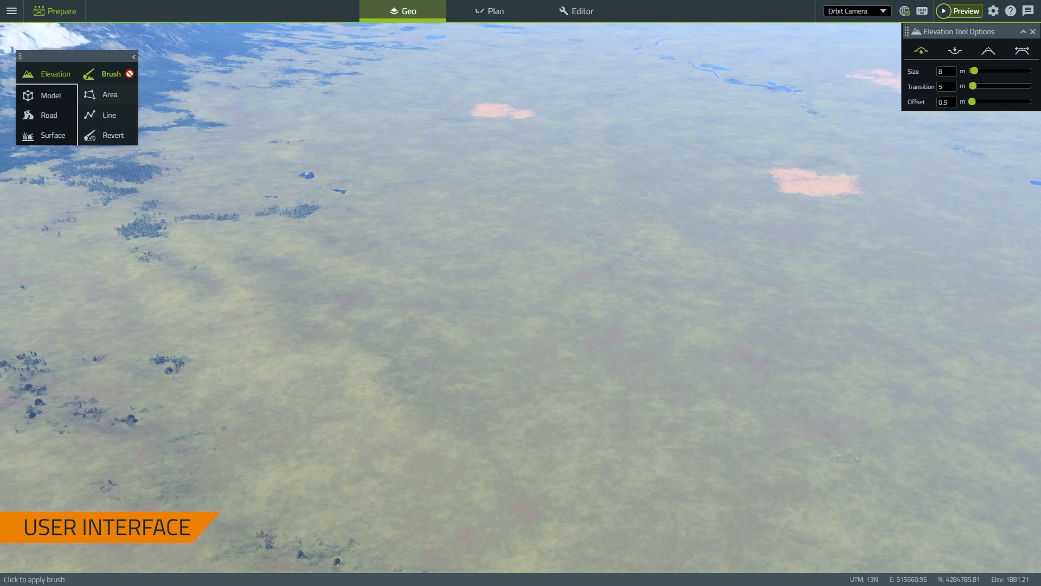
pyautogui.click(127, 103)
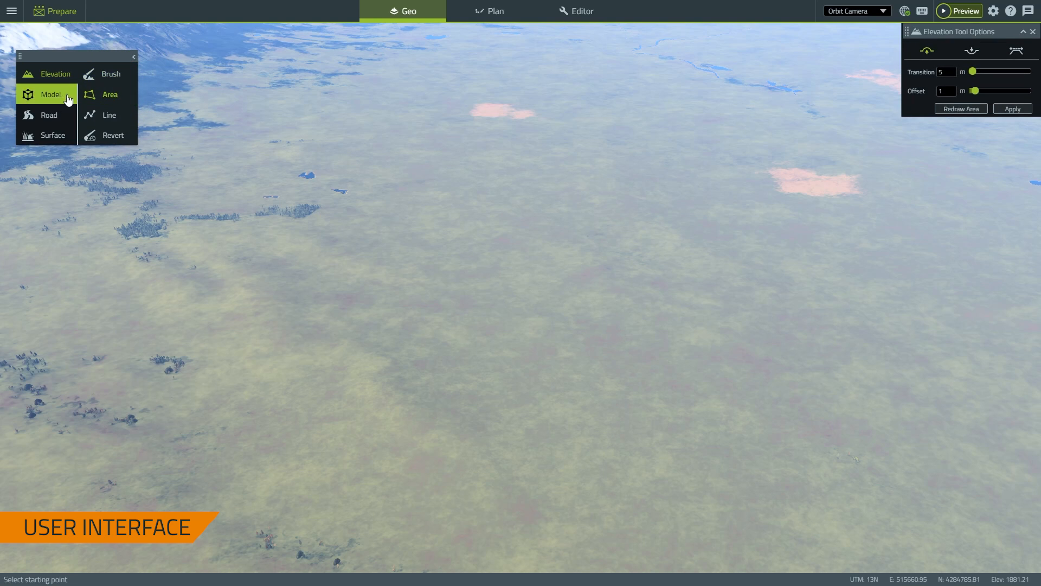
pyautogui.click(60, 96)
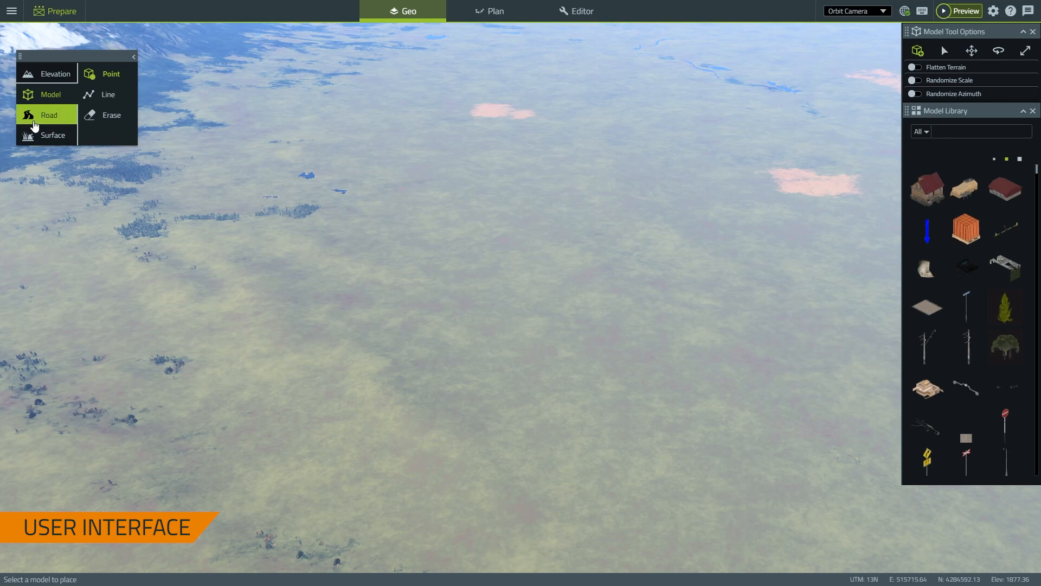
pyautogui.click(47, 115)
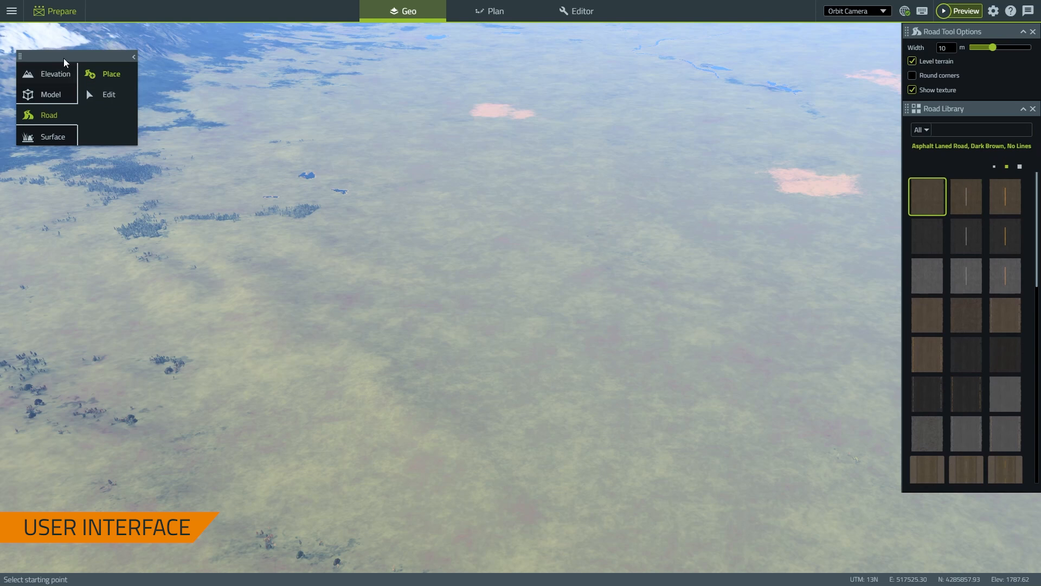
pyautogui.moveTo(71, 55)
pyautogui.mouseDown()
pyautogui.moveTo(487, 220)
pyautogui.moveTo(113, 199)
pyautogui.moveTo(70, 49)
pyautogui.mouseUp()
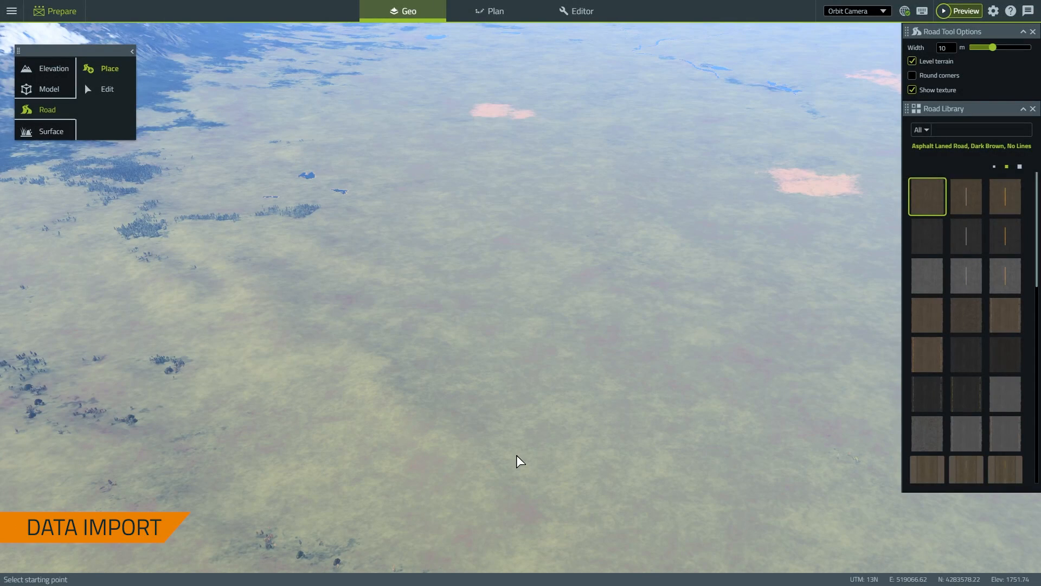
# Import ftc_mout_01_hgt.tif as Elevation data and pan across the resulting relief
pyautogui.click(11, 9)
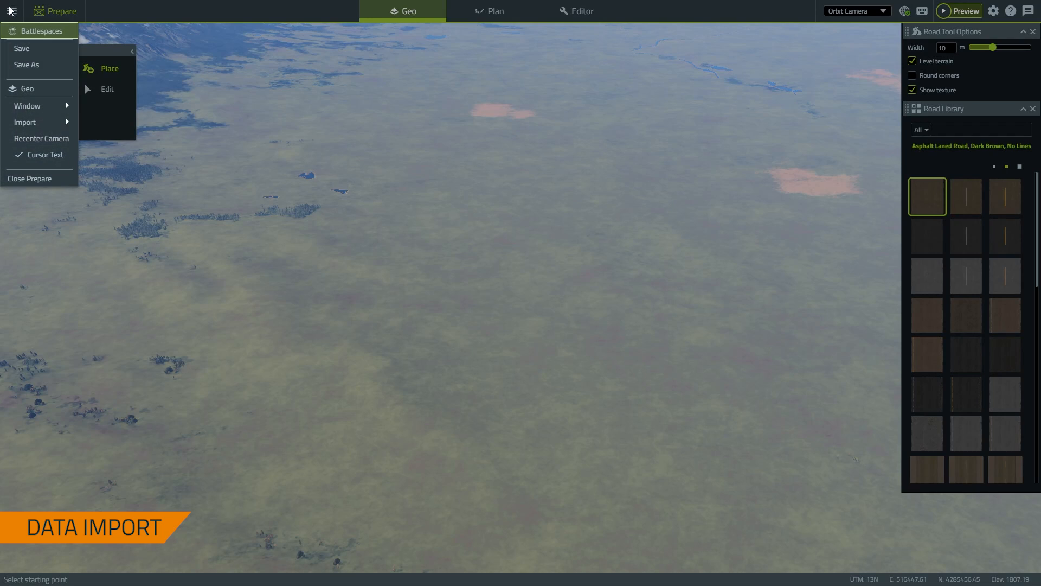
pyautogui.moveTo(13, 107)
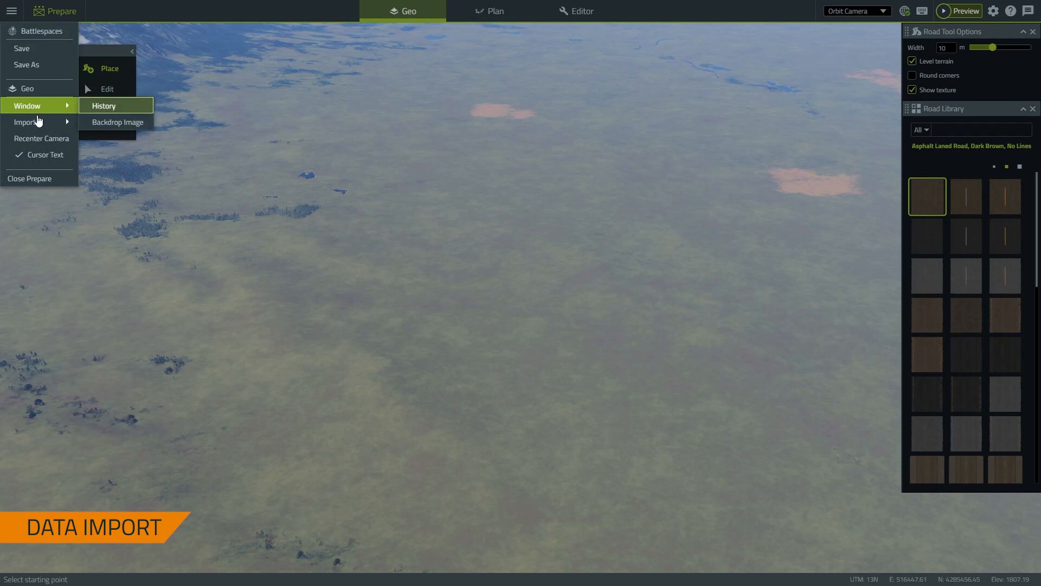
pyautogui.moveTo(63, 120)
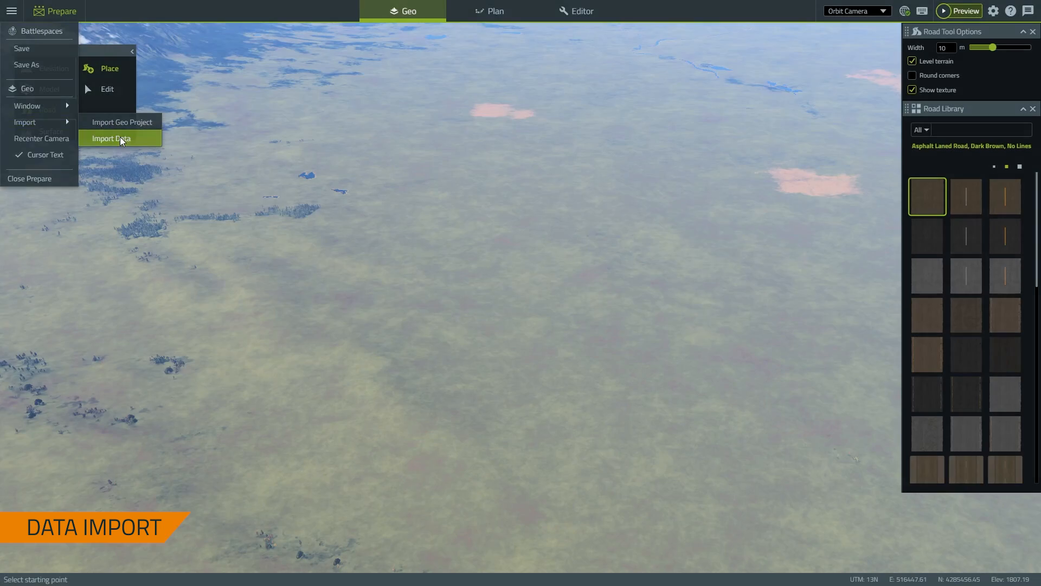
pyautogui.click(120, 139)
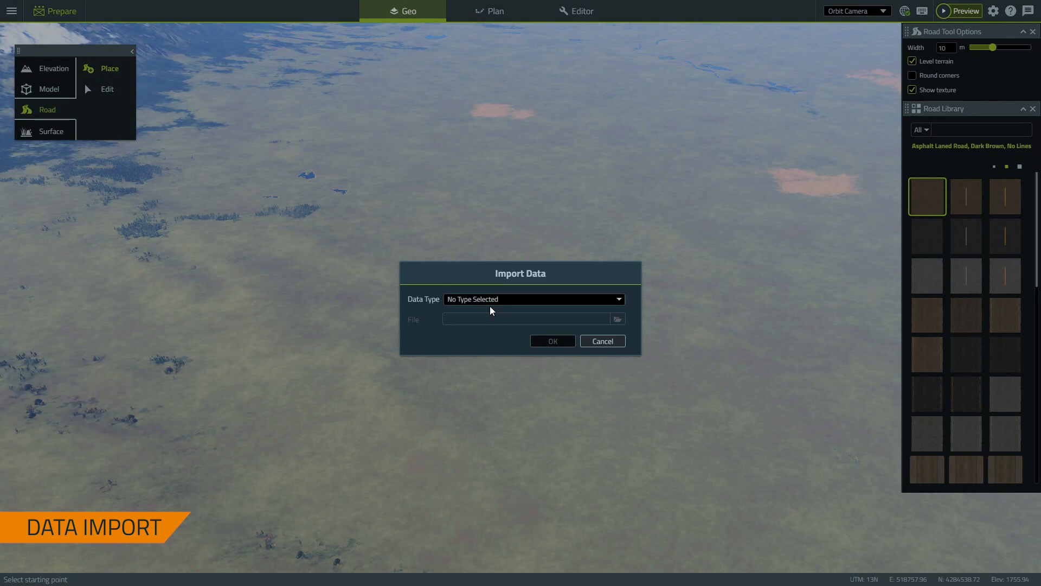
pyautogui.click(535, 300)
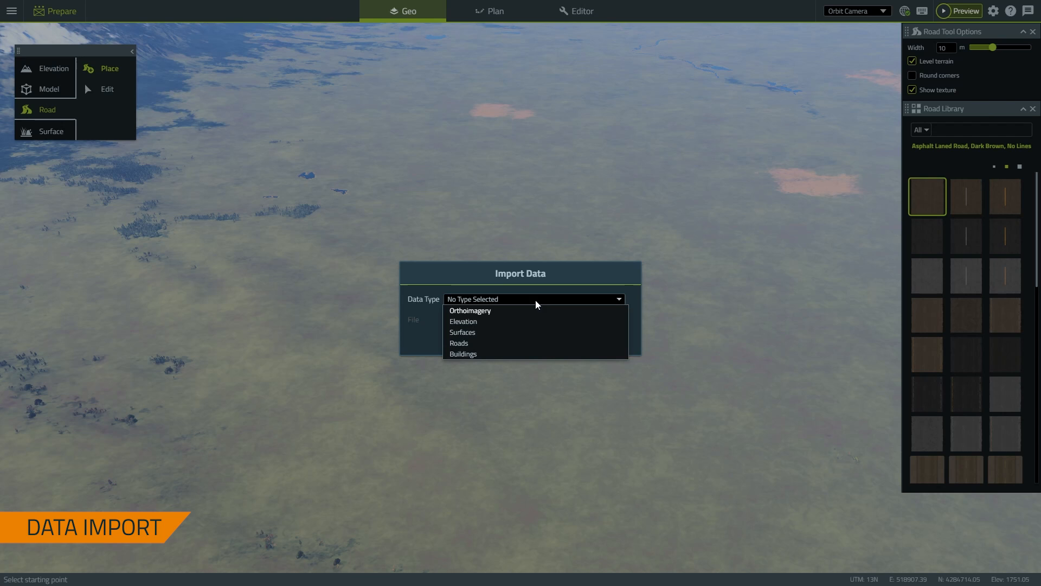
pyautogui.click(488, 322)
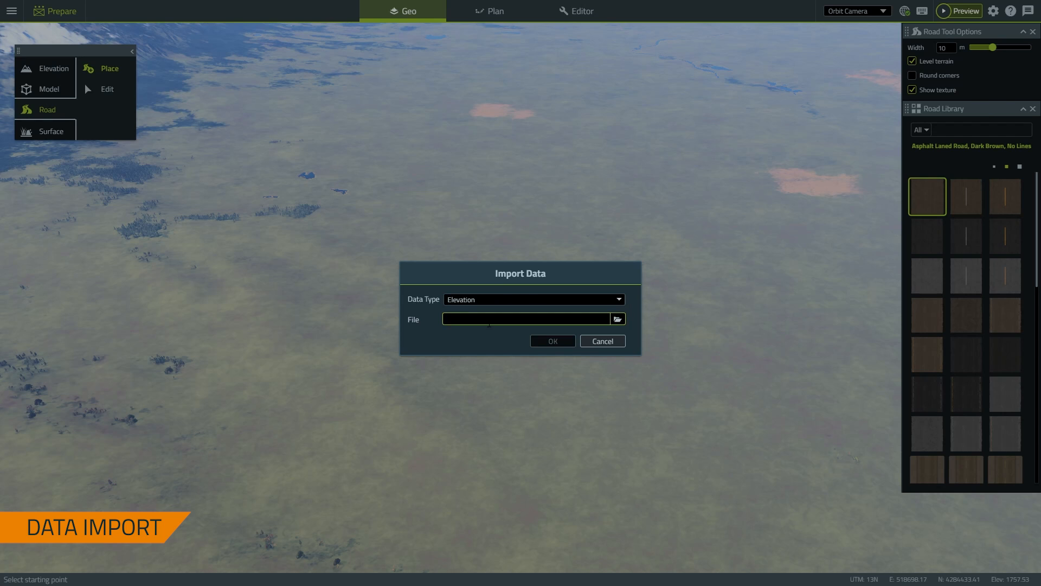
pyautogui.click(617, 320)
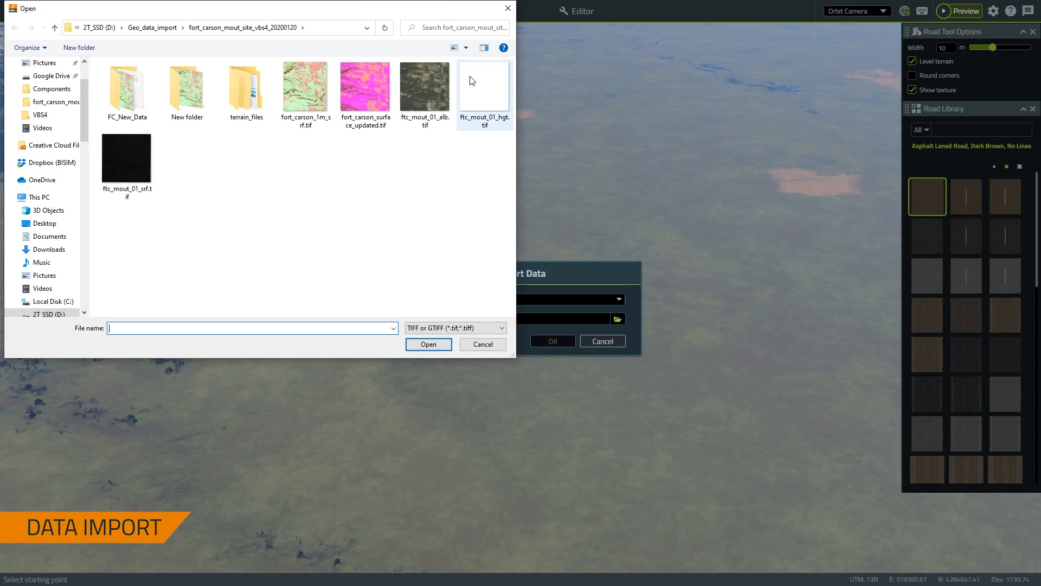
pyautogui.click(471, 81)
pyautogui.click(428, 345)
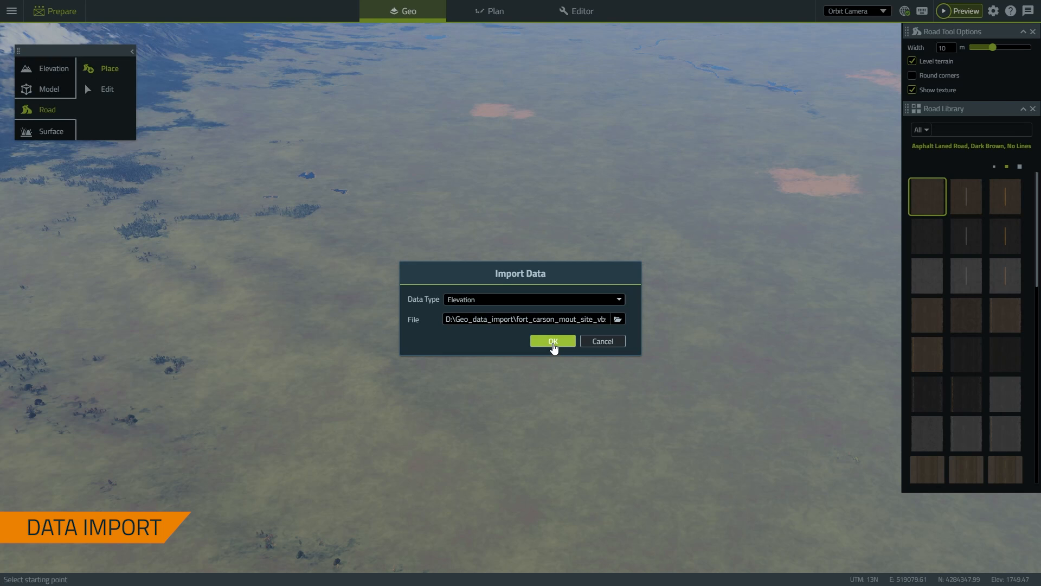
pyautogui.click(553, 342)
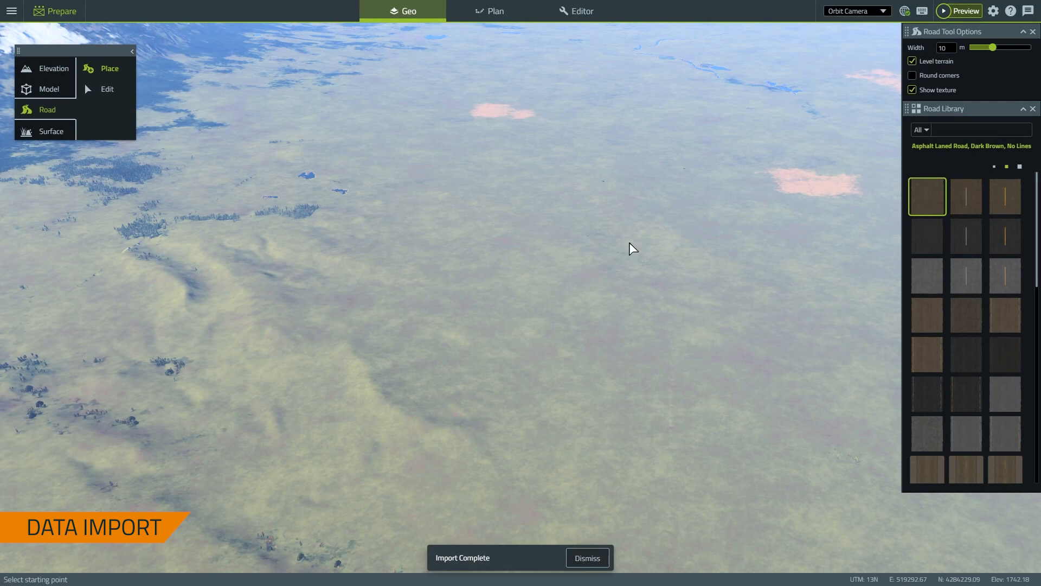
pyautogui.moveTo(520, 367); pyautogui.dragTo(695, 418, button='right')
pyautogui.moveTo(376, 200); pyautogui.dragTo(526, 327, button='right')
# Dismiss the drawing popup and set up a new import with Surfaces as the data type
pyautogui.scroll(4, 431, 383)
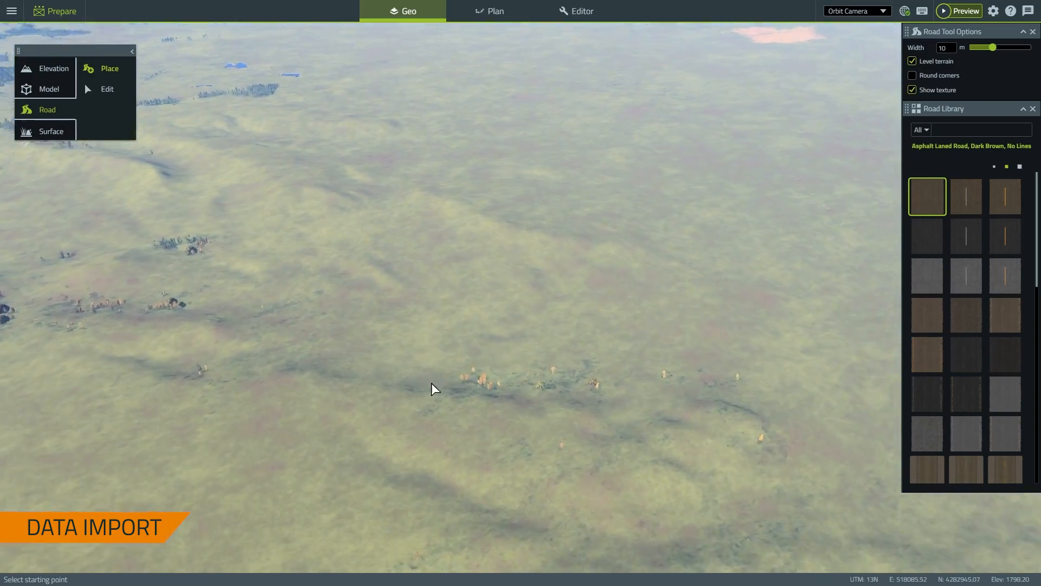
pyautogui.rightClick(427, 375)
pyautogui.click(12, 10)
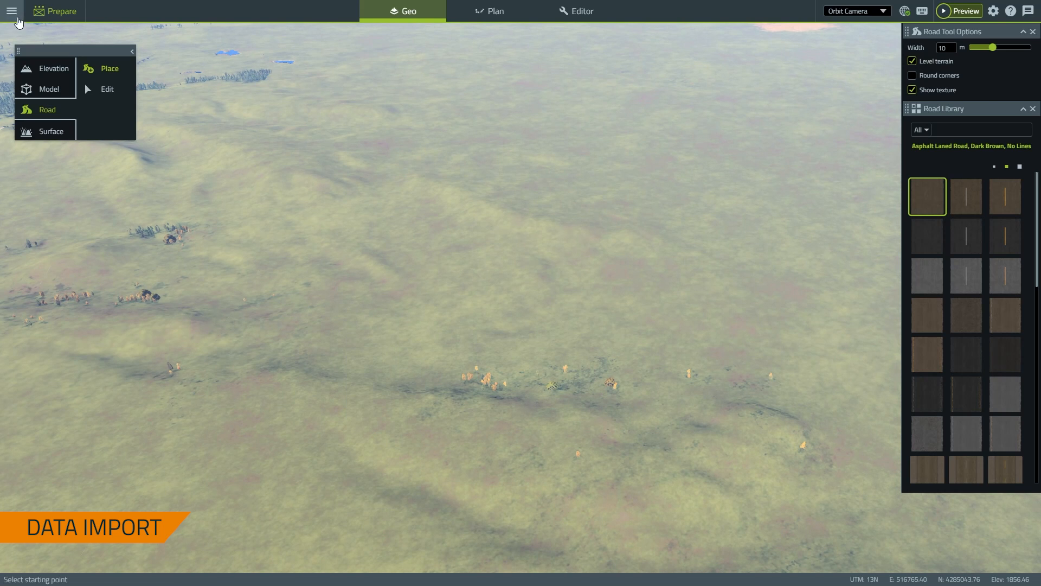
pyautogui.click(12, 10)
pyautogui.moveTo(63, 128)
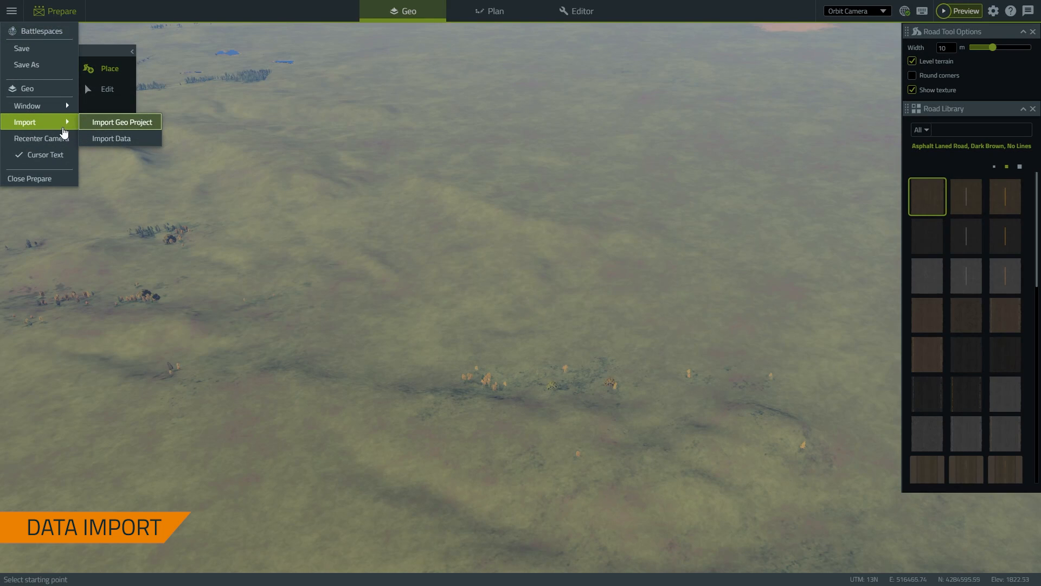
pyautogui.click(103, 136)
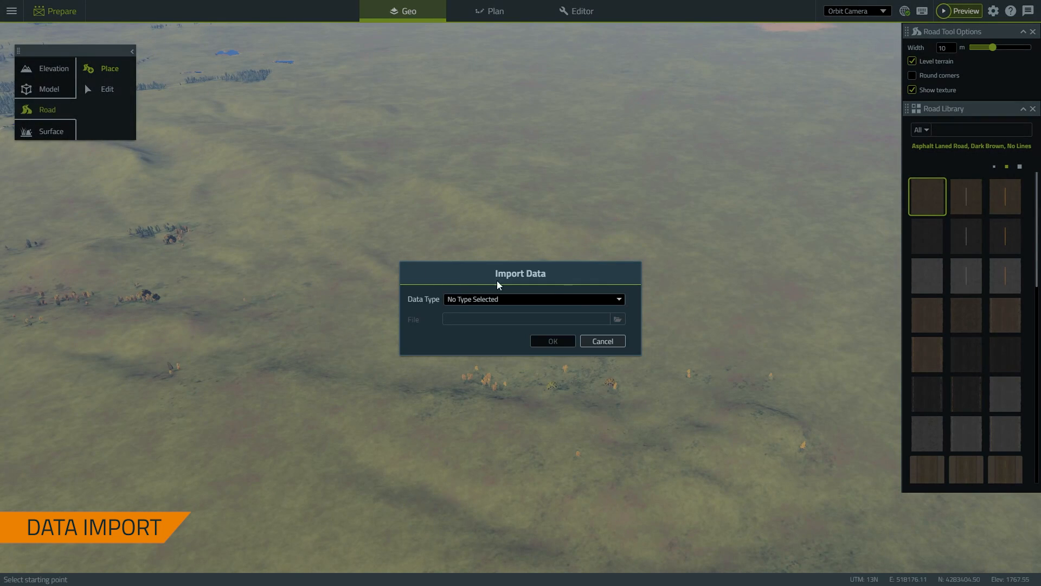
pyautogui.click(619, 299)
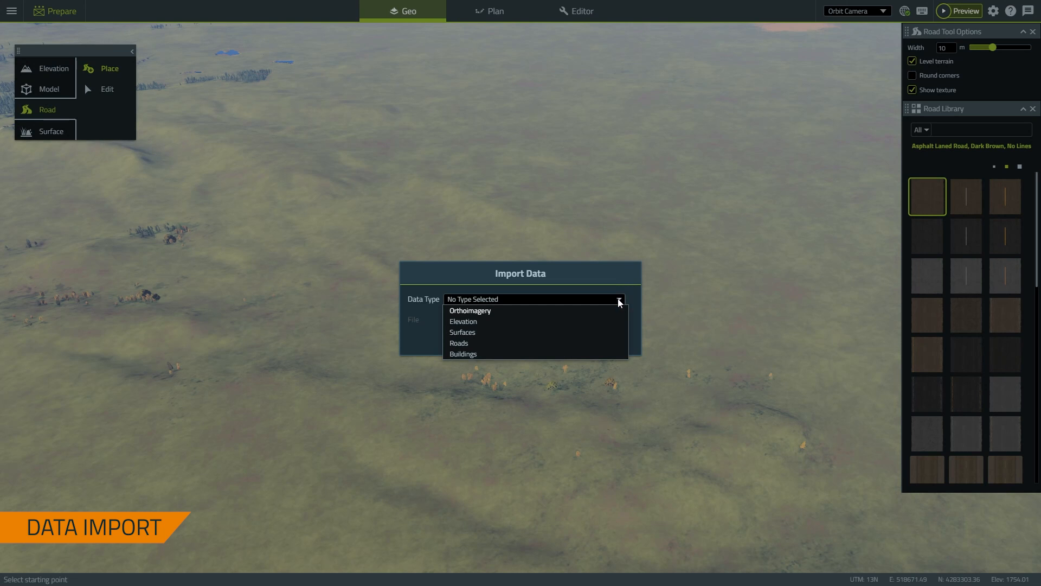
pyautogui.click(463, 332)
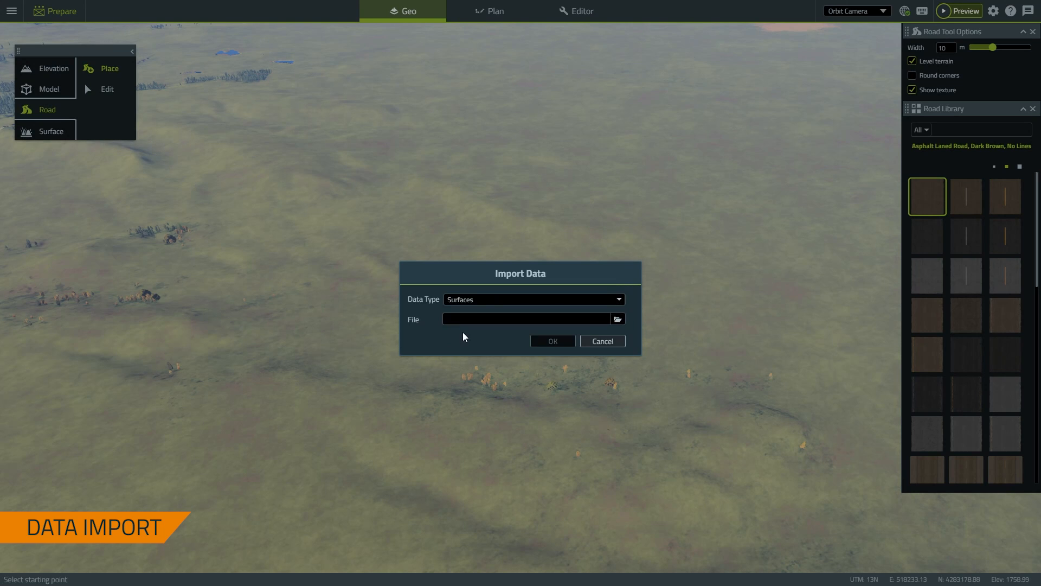
# Import fc_srf_veg_removal_heavy_2.tif from FC_Surface_Veg_Removal_heavy and inspect the textured terrain
pyautogui.click(618, 320)
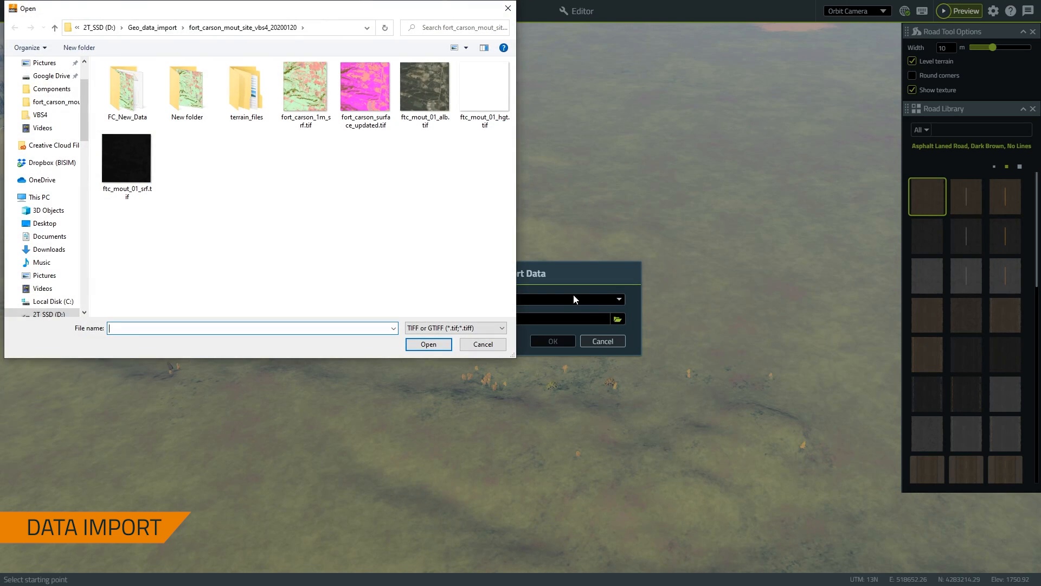
pyautogui.click(152, 28)
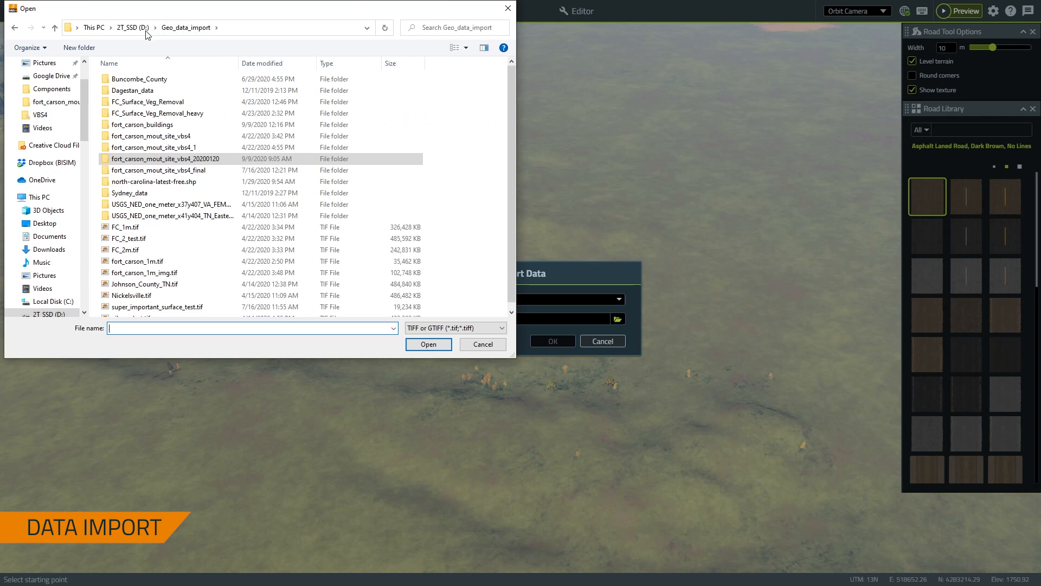
pyautogui.click(185, 116)
pyautogui.doubleClick(184, 116)
pyautogui.click(148, 98)
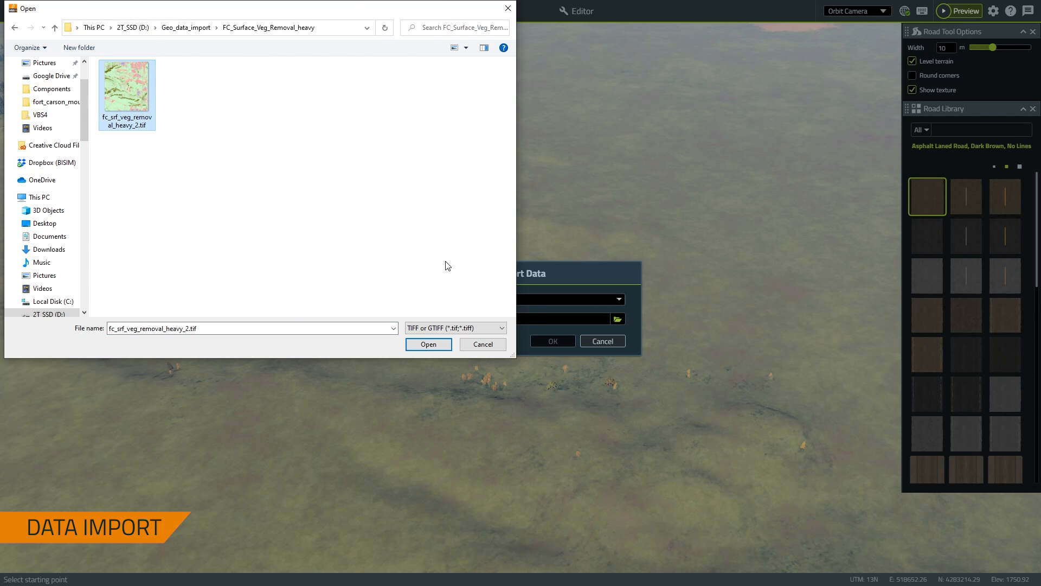
pyautogui.click(446, 344)
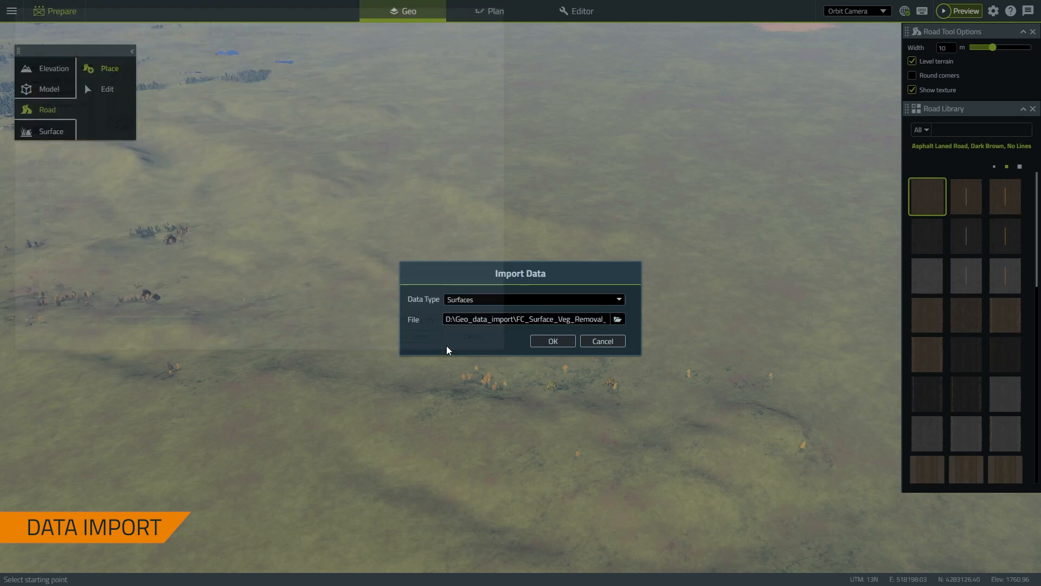
pyautogui.click(558, 345)
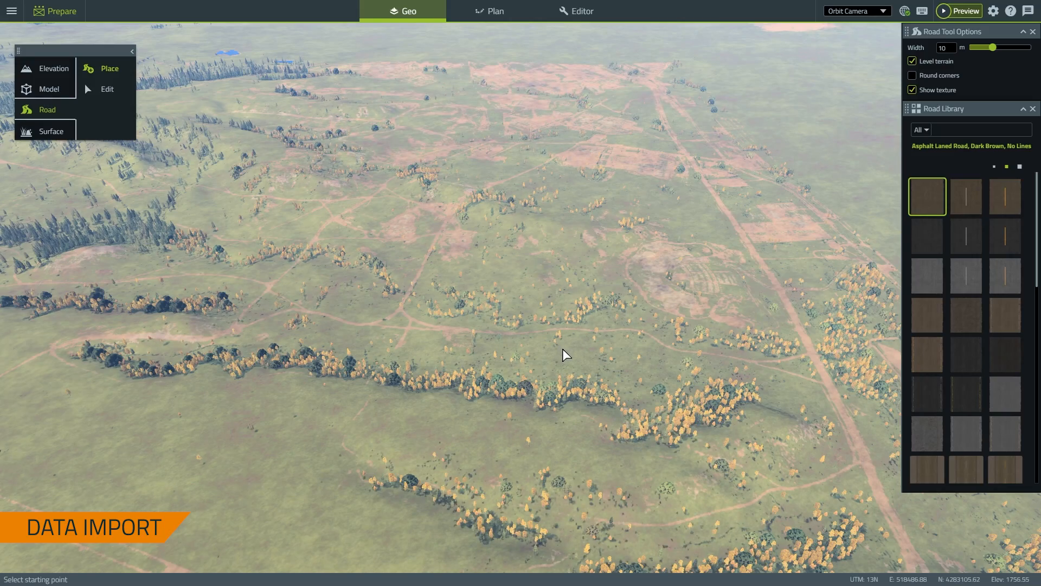
pyautogui.moveTo(562, 349); pyautogui.dragTo(619, 361, button='right')
pyautogui.scroll(3, 464, 312)
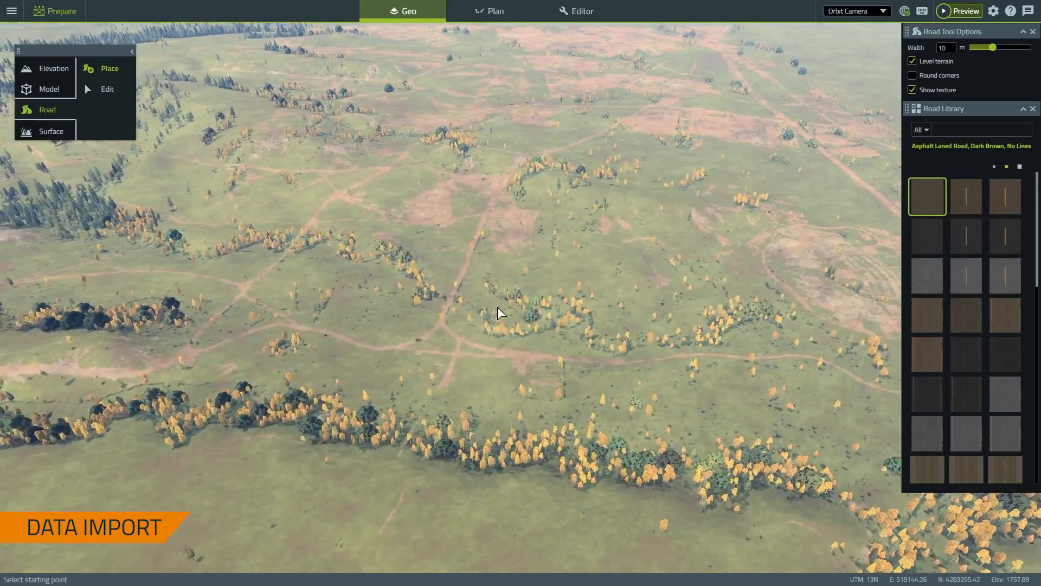
pyautogui.moveTo(496, 307)
pyautogui.mouseDown(button='middle')
pyautogui.moveTo(375, 274)
pyautogui.moveTo(378, 285)
pyautogui.moveTo(506, 297)
pyautogui.mouseUp(button='middle')
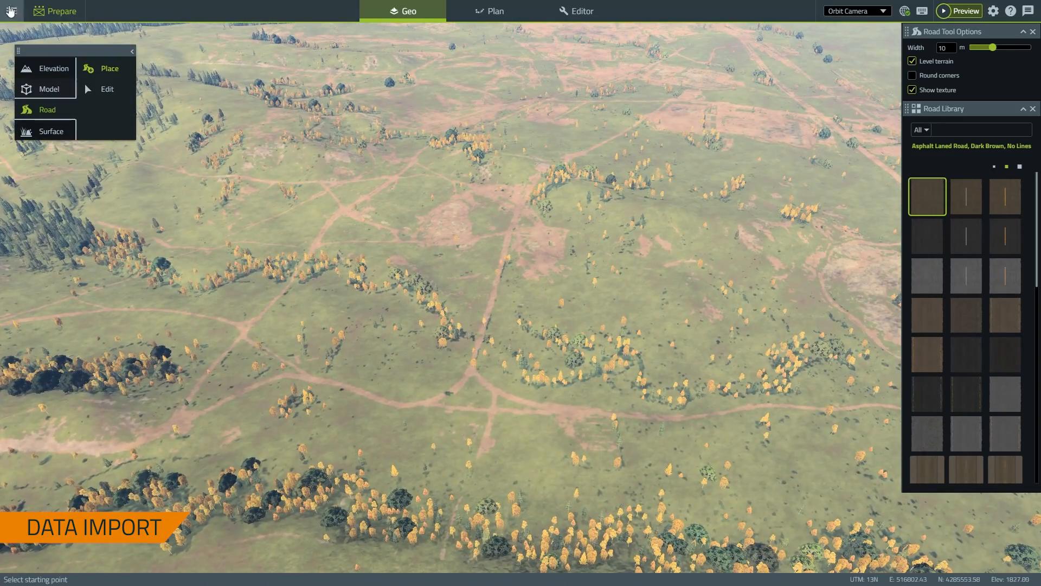
pyautogui.click(16, 12)
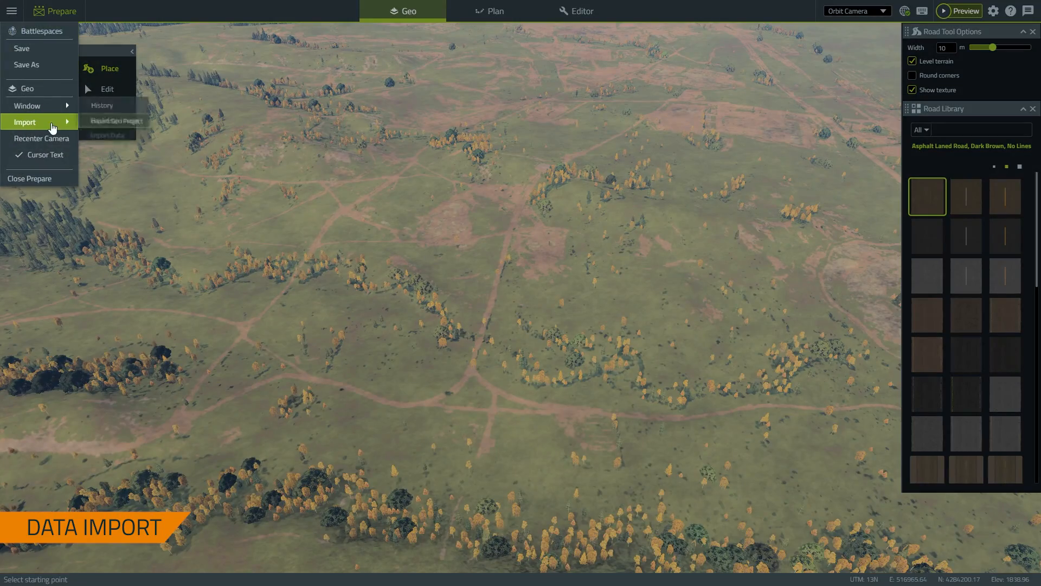
# Set up a Buildings import using ftc_mout_buildings.shp from fort_carson_mout_site_vbs4_20200120
pyautogui.moveTo(54, 122)
pyautogui.click(105, 139)
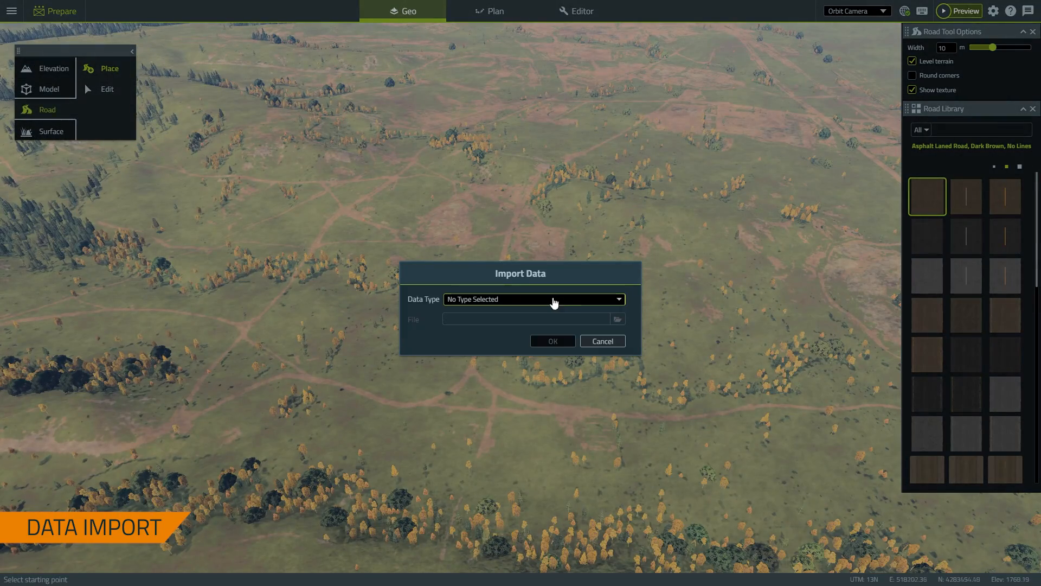
pyautogui.click(586, 299)
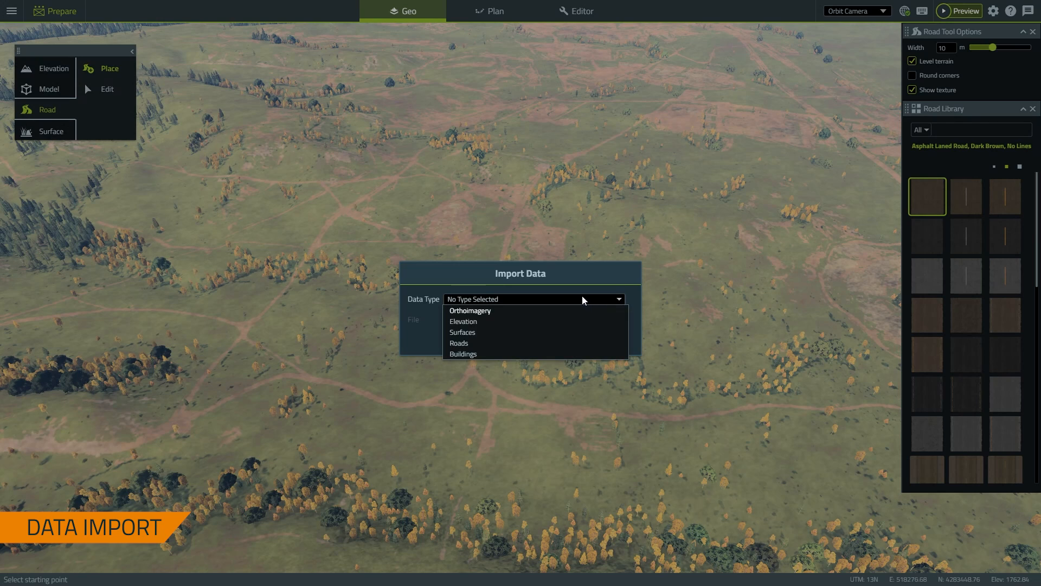
pyautogui.click(506, 355)
pyautogui.click(617, 319)
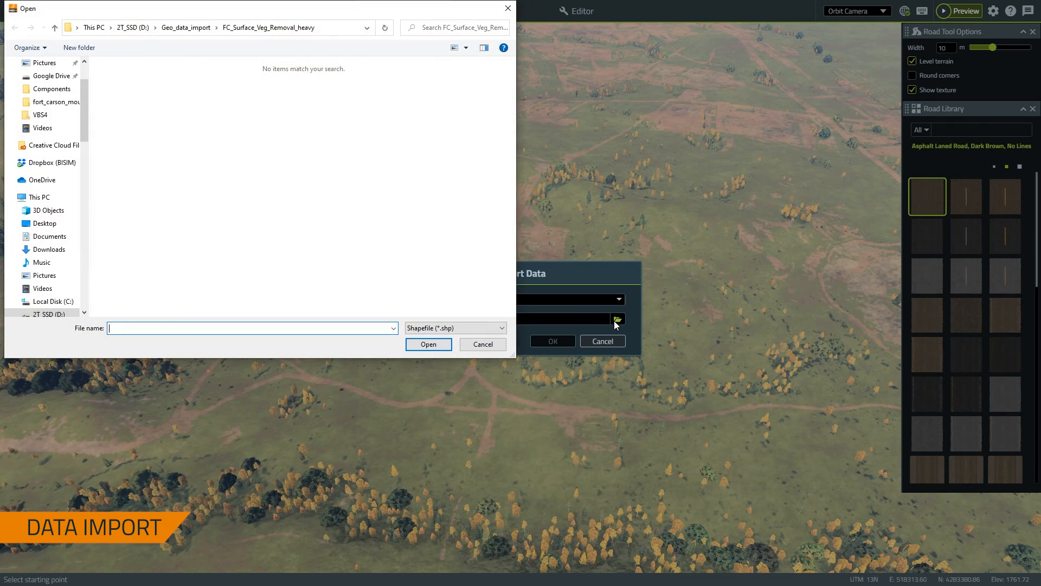
pyautogui.click(181, 28)
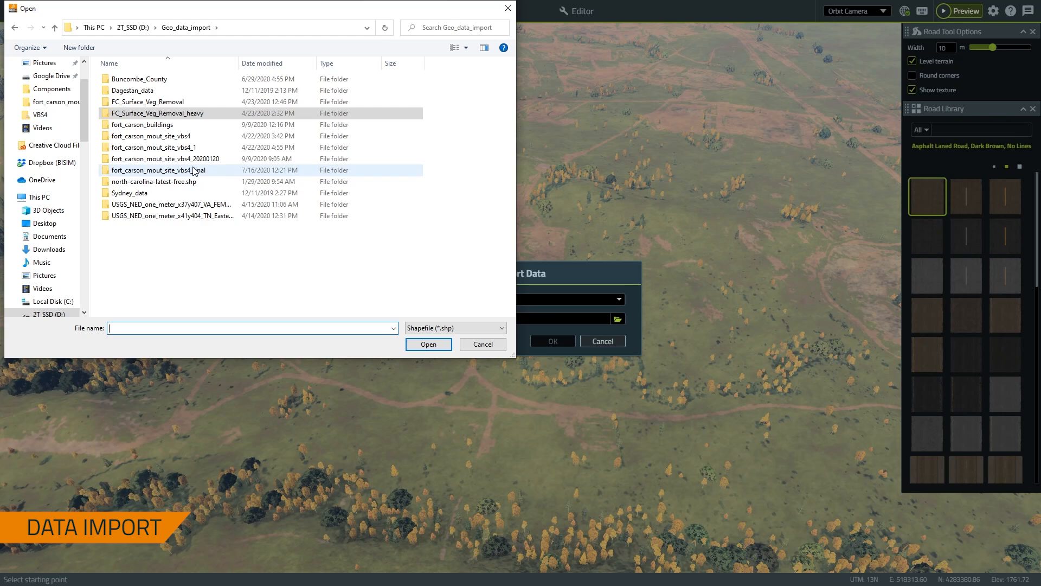
pyautogui.doubleClick(163, 158)
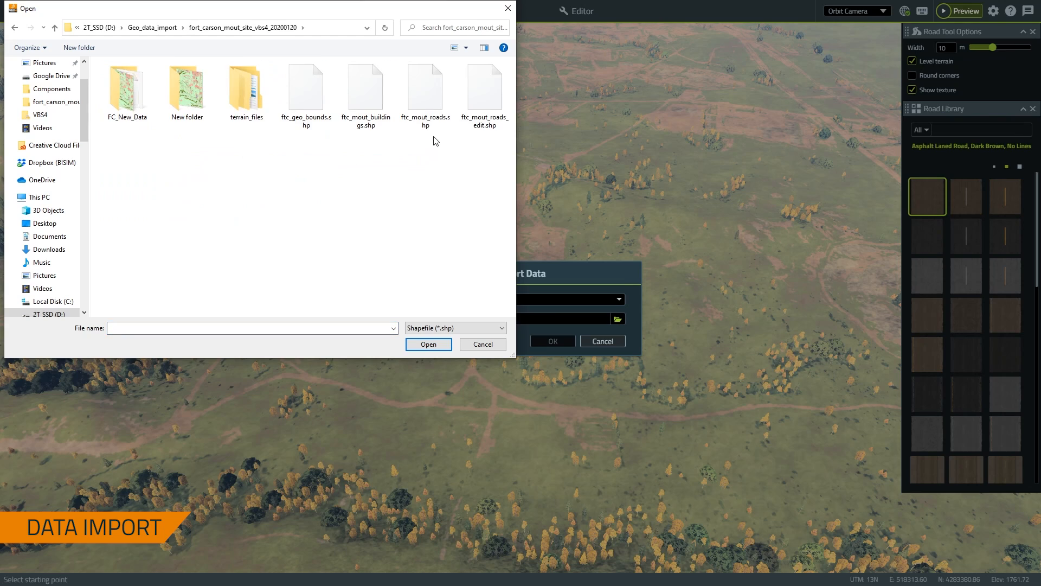
pyautogui.click(354, 98)
pyautogui.click(432, 343)
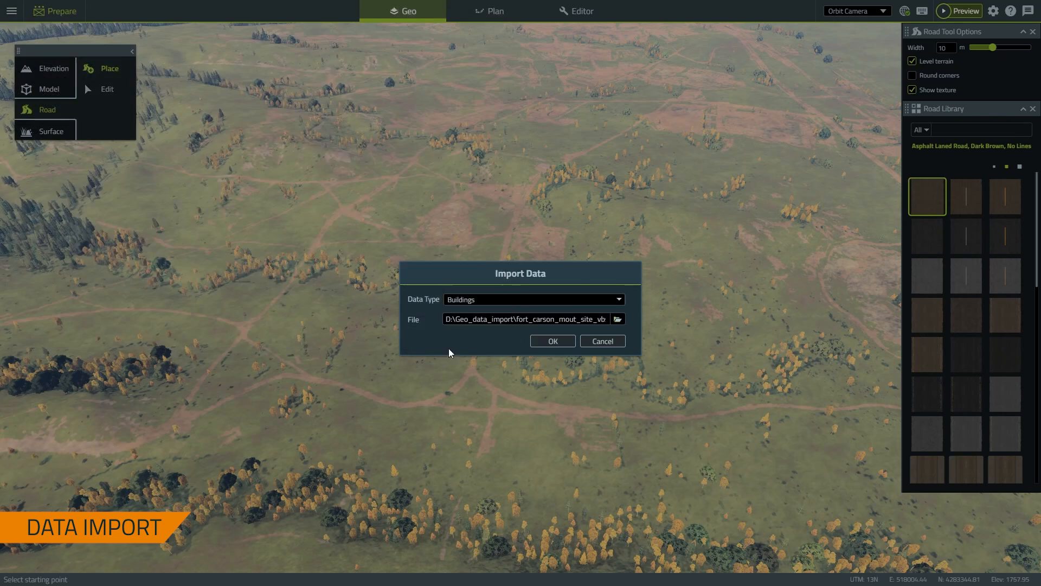
# Run the buildings import and pan over to the new MOUT village
pyautogui.click(556, 342)
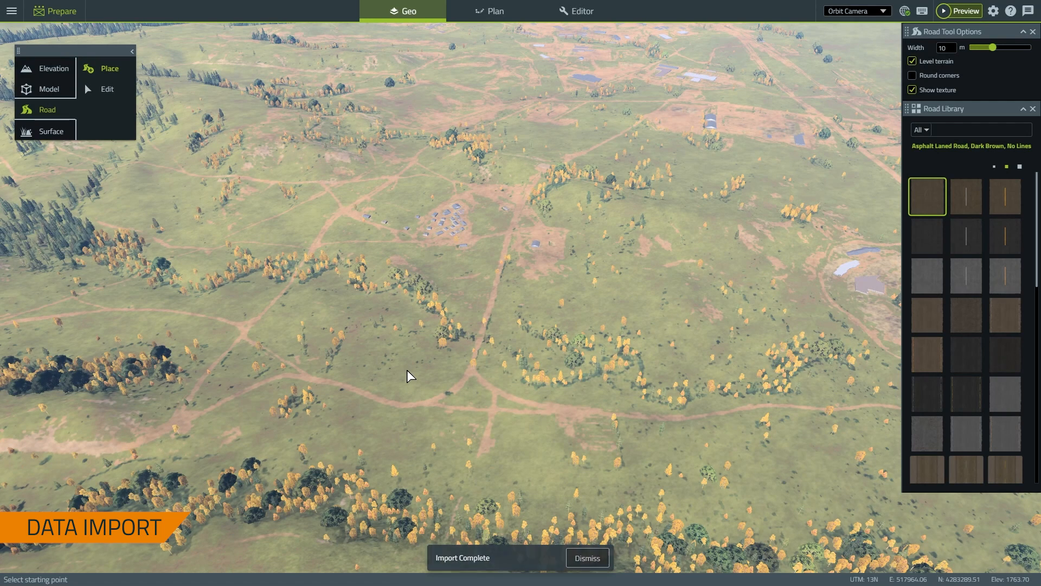
pyautogui.moveTo(399, 361); pyautogui.dragTo(435, 457, button='right')
pyautogui.scroll(10, 435, 456)
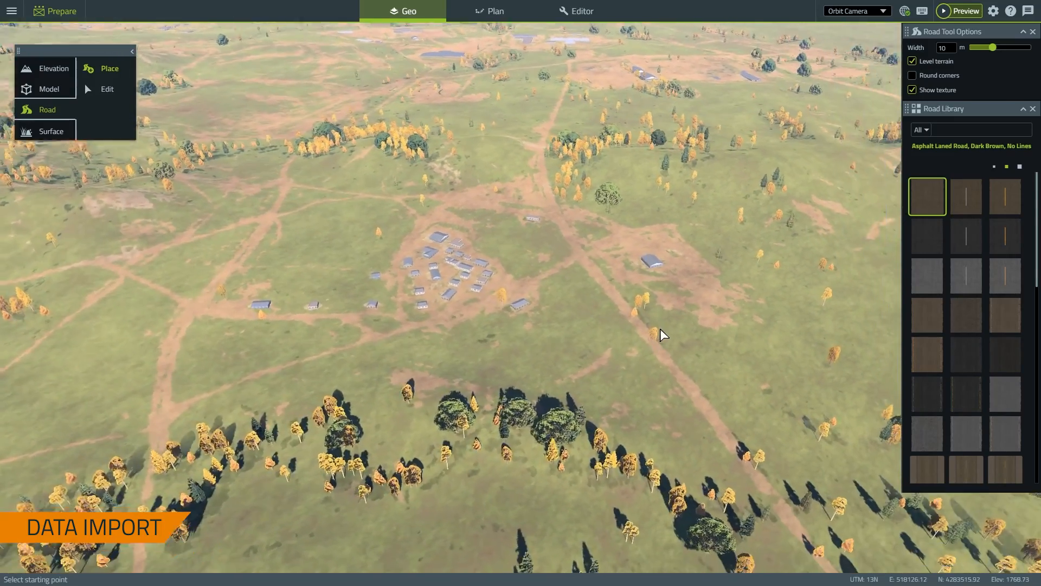
pyautogui.moveTo(660, 329); pyautogui.dragTo(516, 323, button='middle')
pyautogui.scroll(-2, 516, 322)
pyautogui.scroll(4, 537, 375)
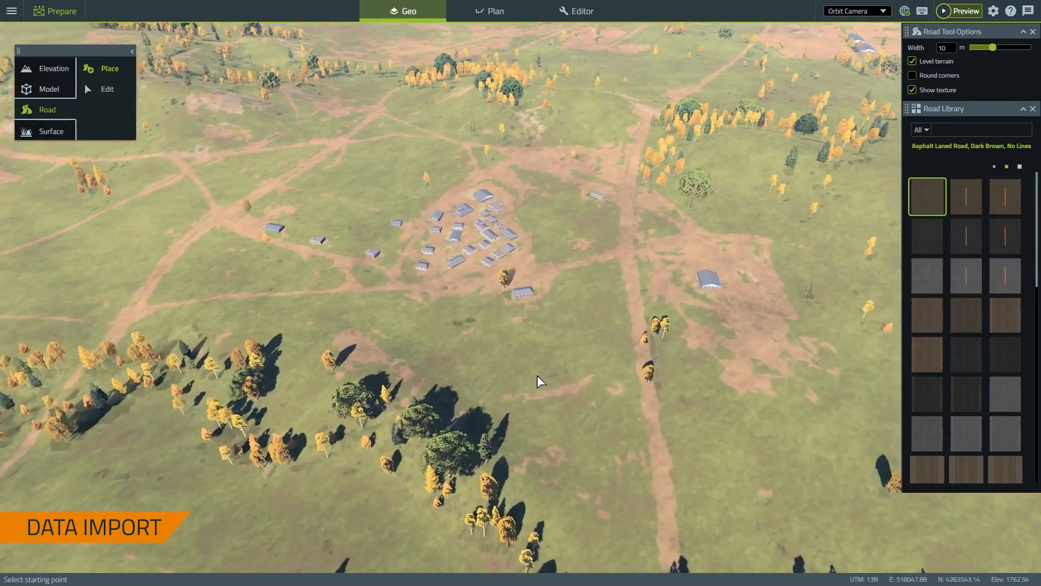
pyautogui.moveTo(567, 424); pyautogui.dragTo(646, 412, button='middle')
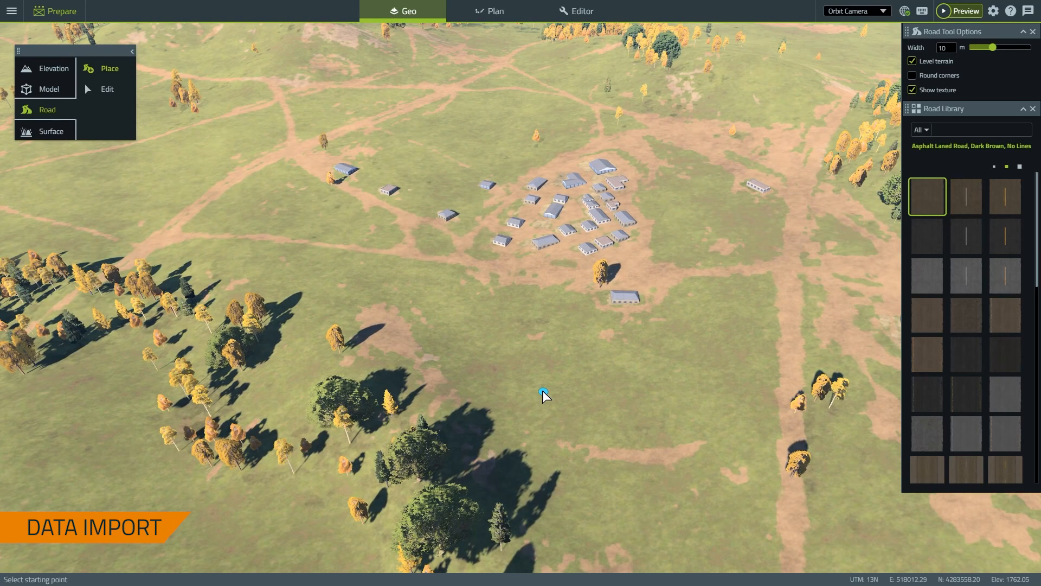
# Orbit and zoom around the village to view it from several sides against the landscape
pyautogui.moveTo(542, 390); pyautogui.dragTo(604, 415, button='middle')
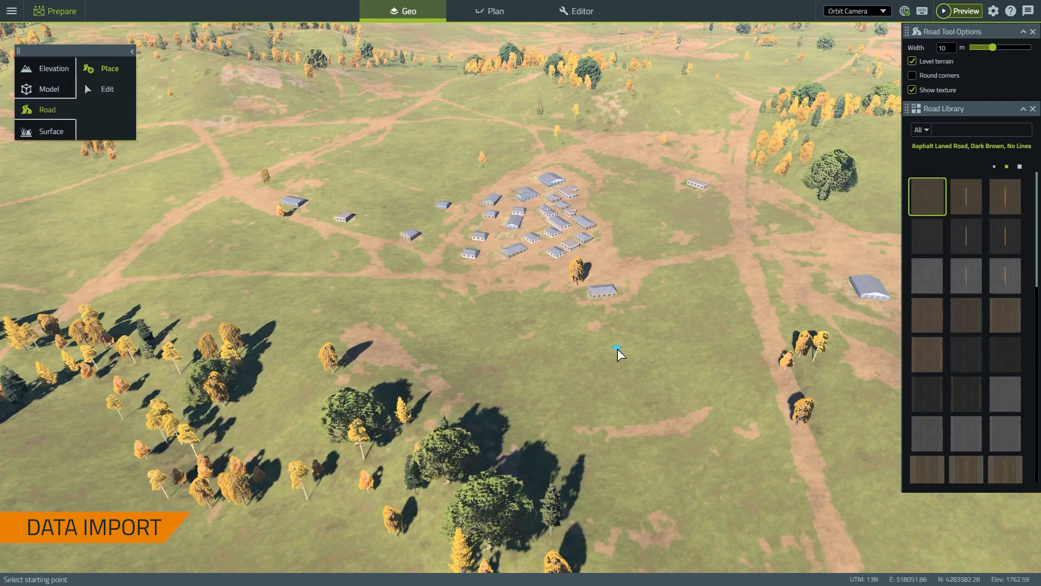
pyautogui.scroll(-4, 617, 349)
pyautogui.moveTo(627, 343); pyautogui.dragTo(558, 423, button='middle')
pyautogui.scroll(8, 558, 324)
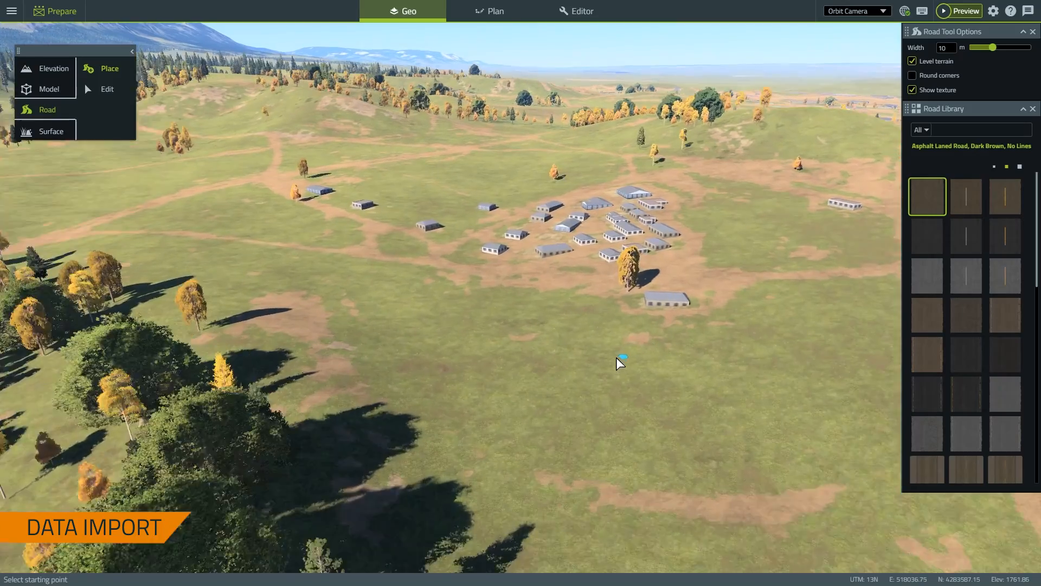
pyautogui.moveTo(616, 357); pyautogui.dragTo(710, 340, button='middle')
pyautogui.scroll(-2, 707, 340)
pyautogui.scroll(-3, 707, 339)
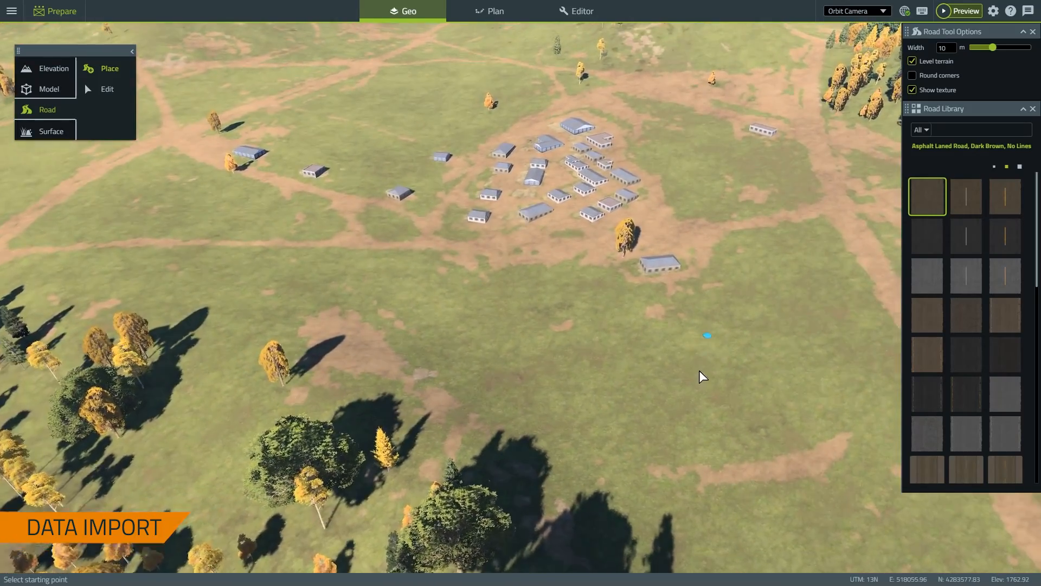
pyautogui.moveTo(698, 379); pyautogui.dragTo(684, 288, button='middle')
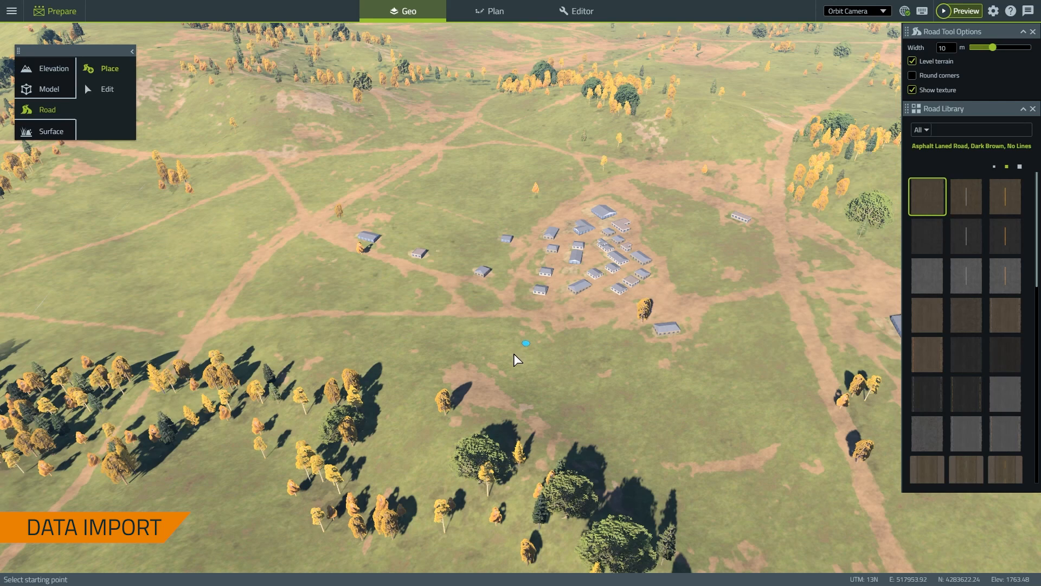
# Select FC_1m as the backdrop image and make it visible on the terrain
pyautogui.click(12, 15)
pyautogui.moveTo(47, 108)
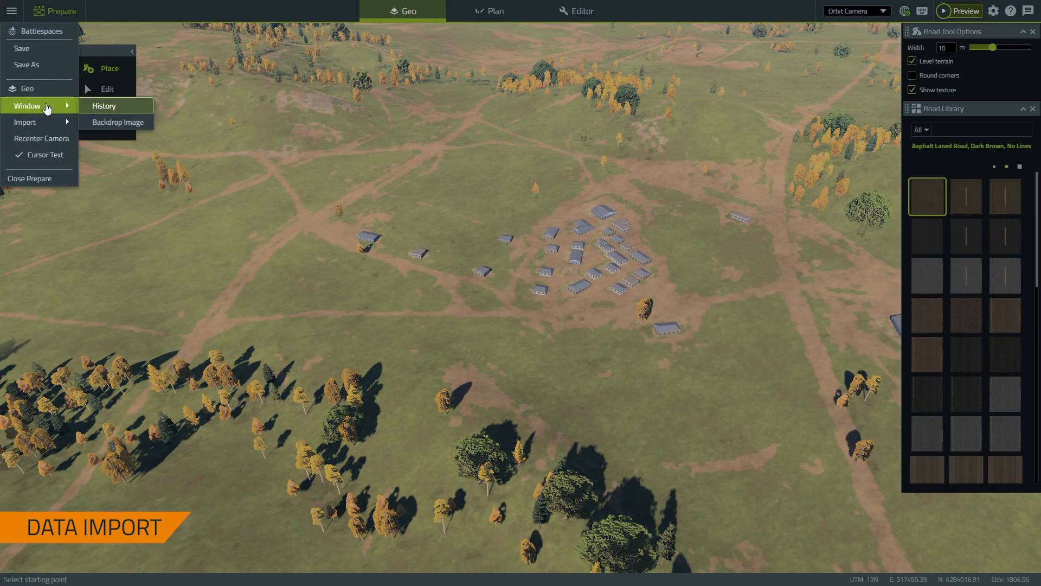
pyautogui.click(119, 125)
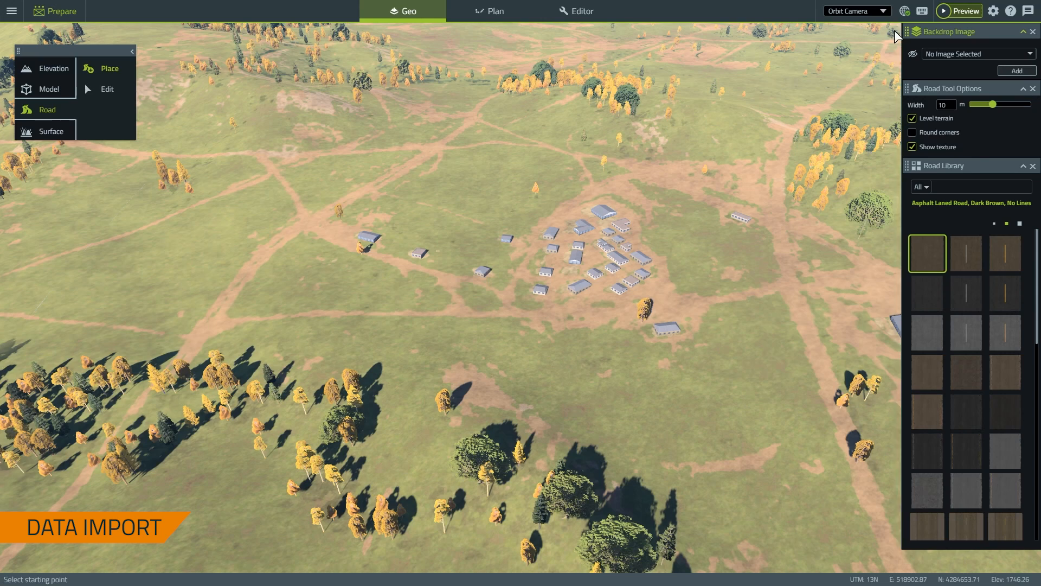
pyautogui.click(937, 55)
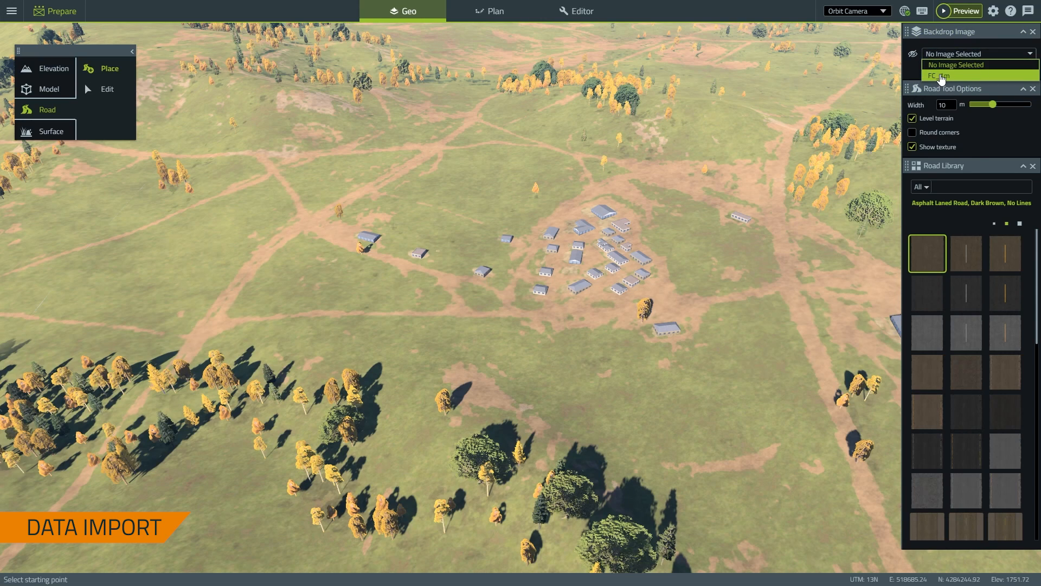
pyautogui.click(942, 77)
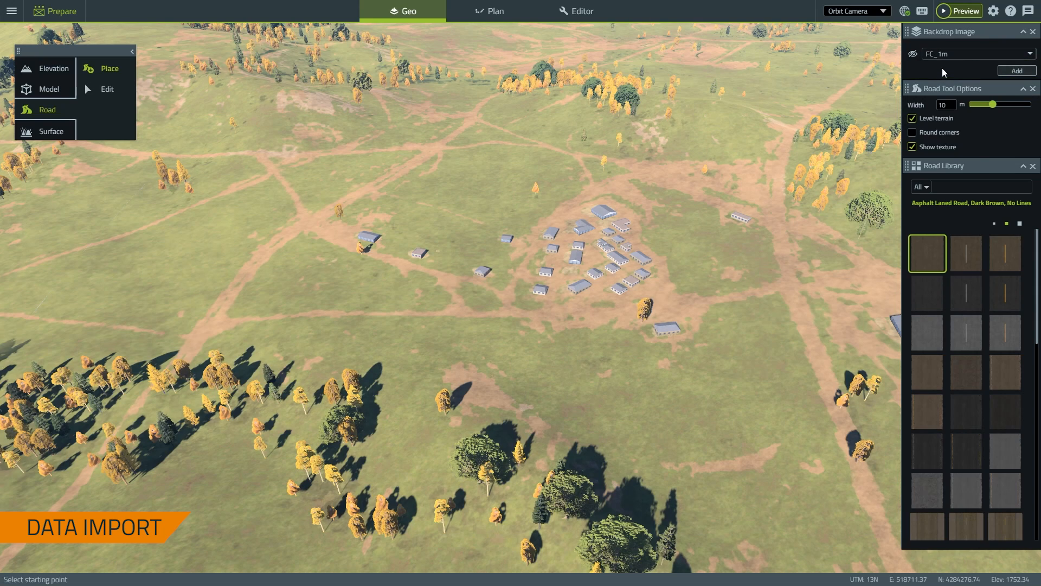
pyautogui.click(912, 55)
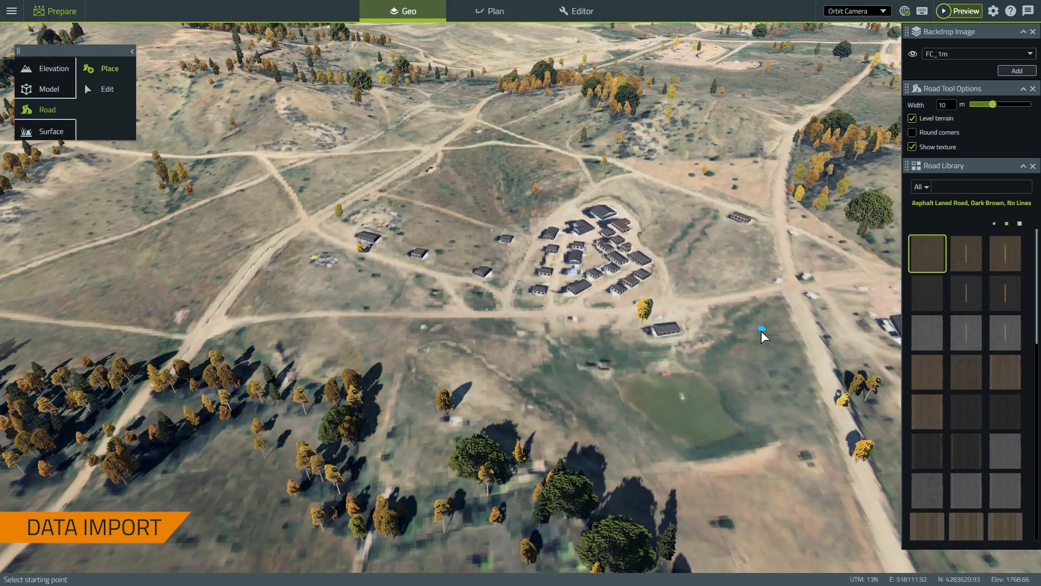
# Zoom and tilt the camera in toward the village and its pond
pyautogui.scroll(-3, 760, 331)
pyautogui.moveTo(714, 326); pyautogui.dragTo(657, 288, button='middle')
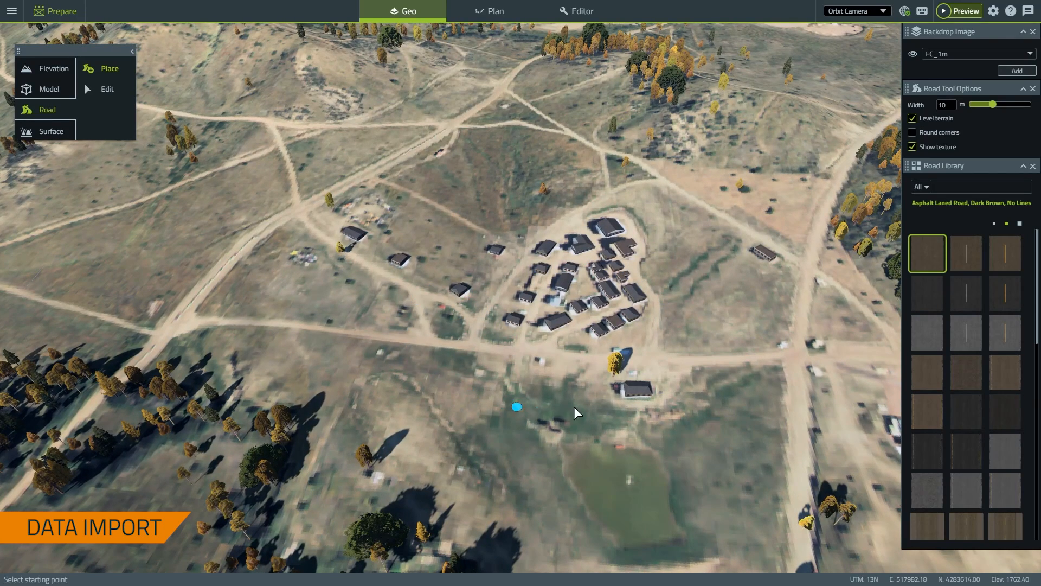
pyautogui.moveTo(629, 324); pyautogui.dragTo(578, 408, button='right')
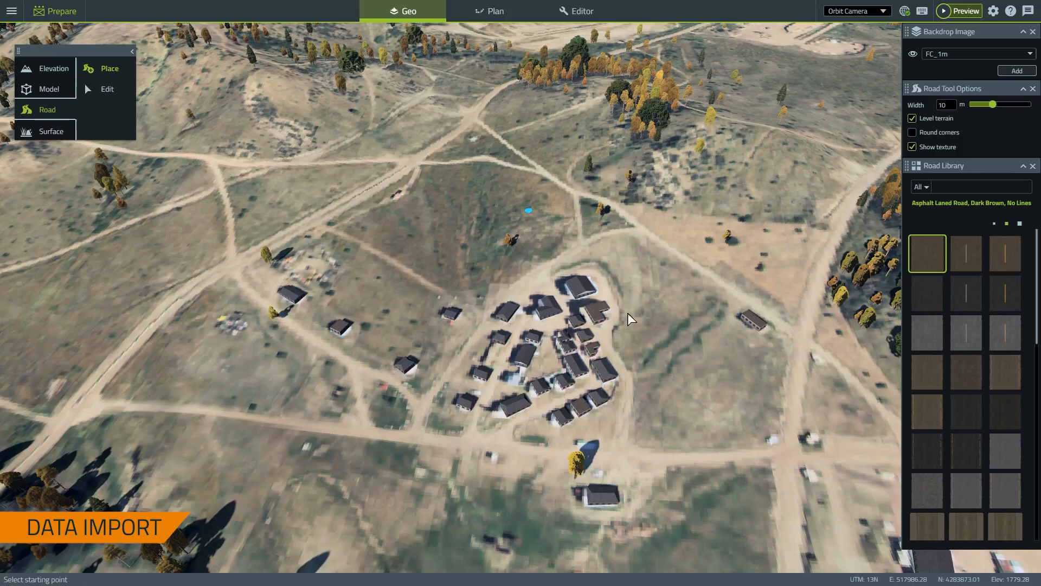
pyautogui.moveTo(627, 313); pyautogui.dragTo(559, 275, button='right')
pyautogui.moveTo(622, 309); pyautogui.dragTo(550, 318, button='middle')
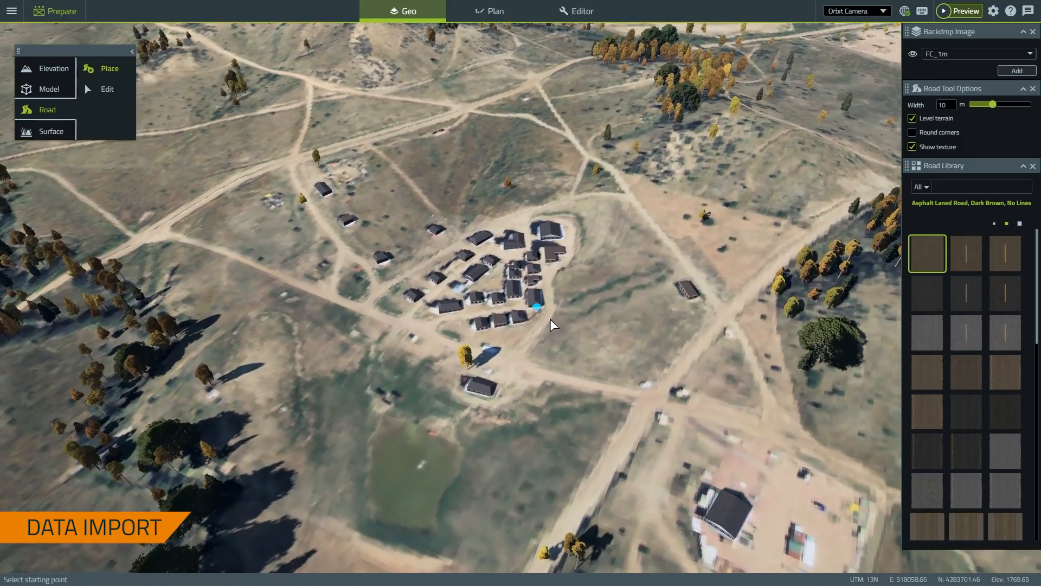
pyautogui.moveTo(572, 348); pyautogui.dragTo(609, 246, button='right')
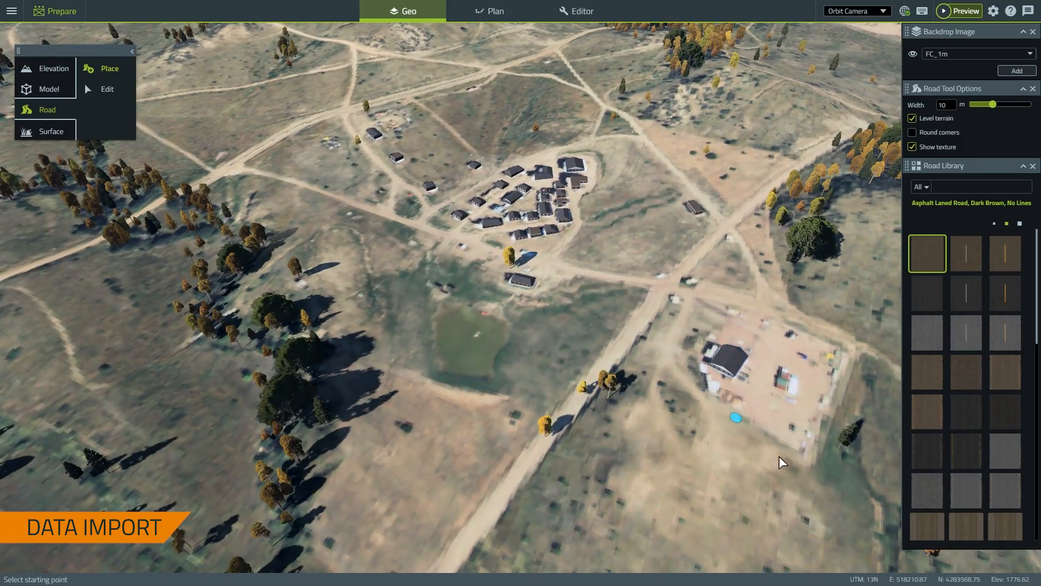
# Pan and orbit until the village and its dirt roads fill the view, hills beyond
pyautogui.moveTo(718, 379); pyautogui.dragTo(724, 471, button='right')
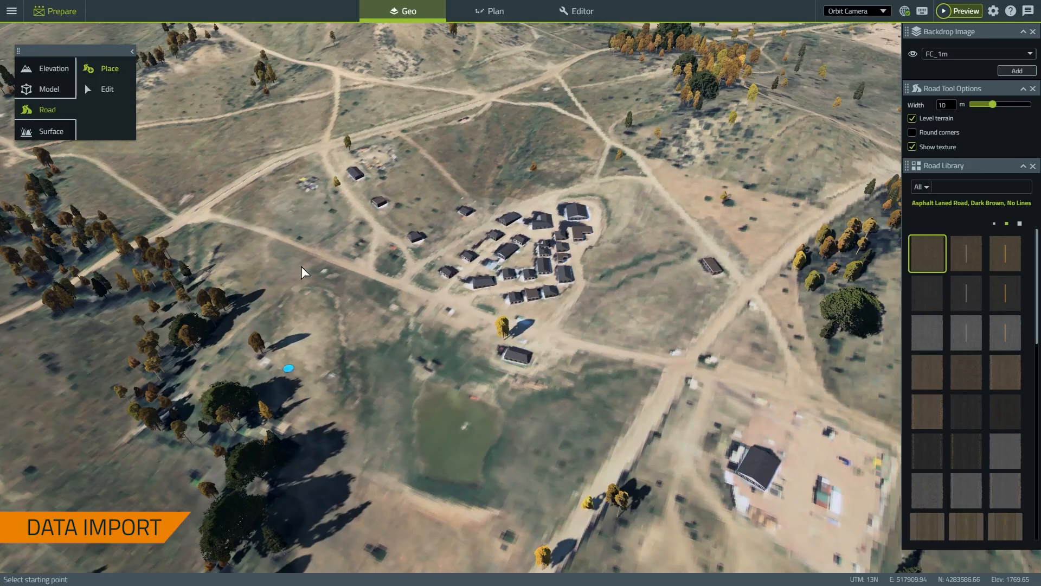
pyautogui.moveTo(302, 267); pyautogui.dragTo(449, 456, button='right')
pyautogui.moveTo(385, 404); pyautogui.dragTo(541, 412, button='middle')
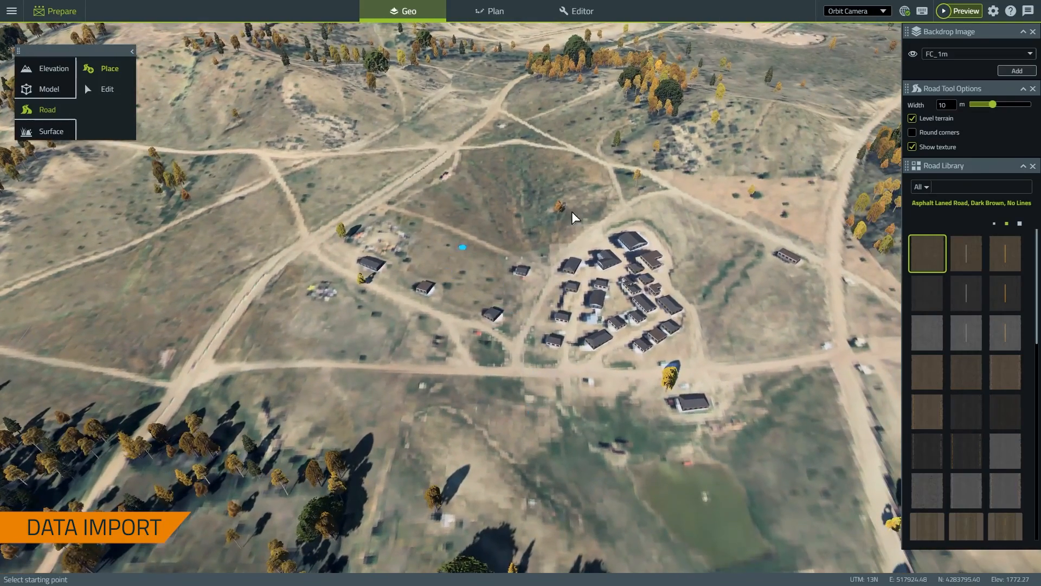
pyautogui.moveTo(744, 246); pyautogui.dragTo(544, 441, button='right')
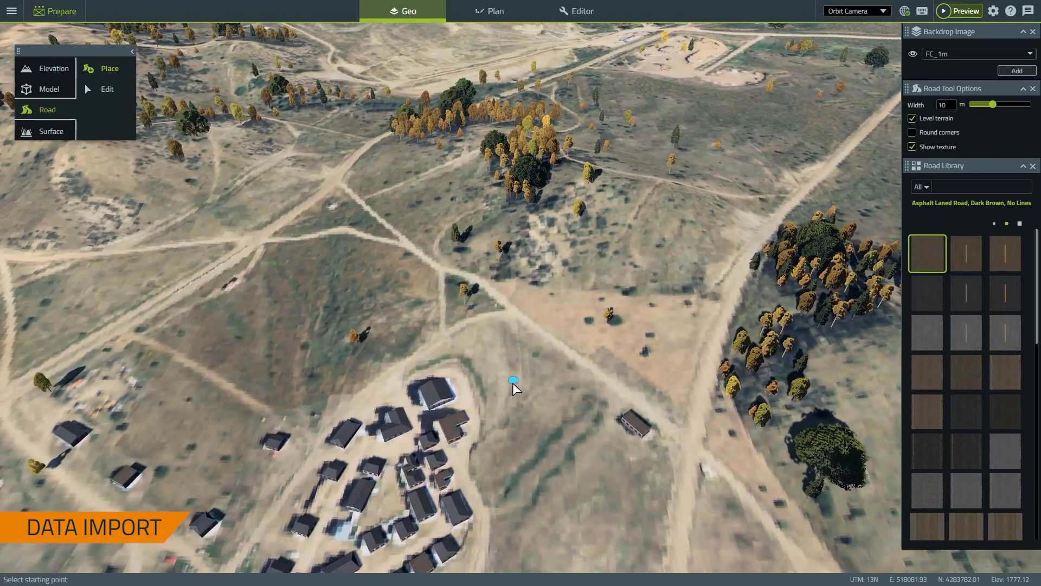
pyautogui.moveTo(516, 385); pyautogui.dragTo(581, 301, button='right')
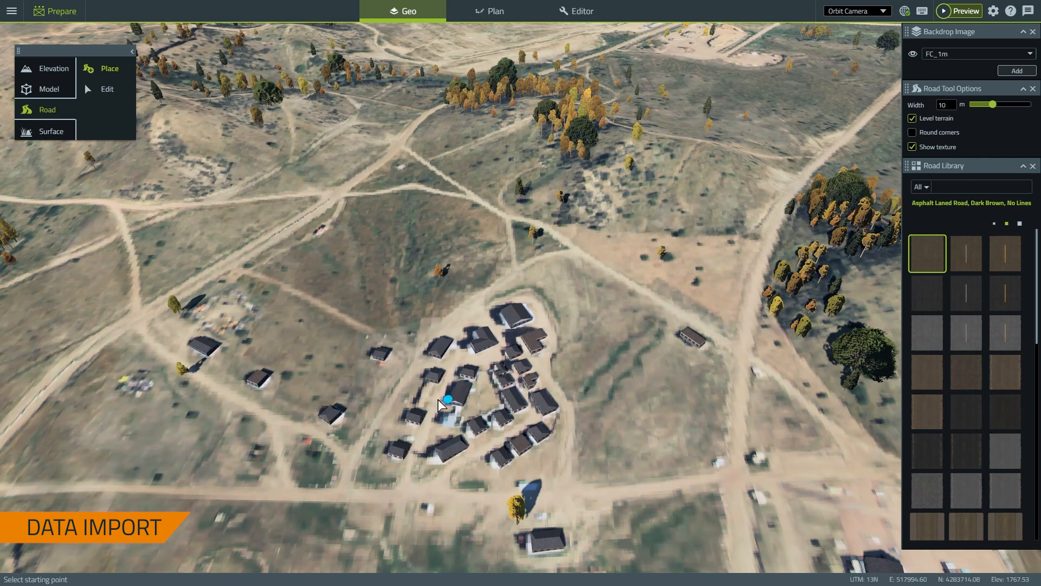
pyautogui.scroll(4, 419, 395)
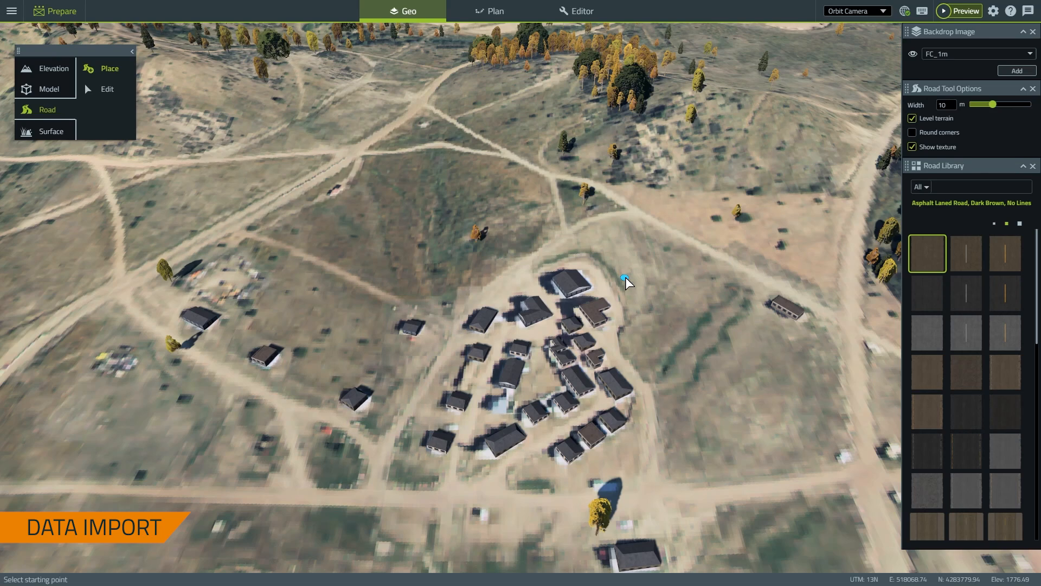
pyautogui.moveTo(520, 327); pyautogui.dragTo(550, 293, button='right')
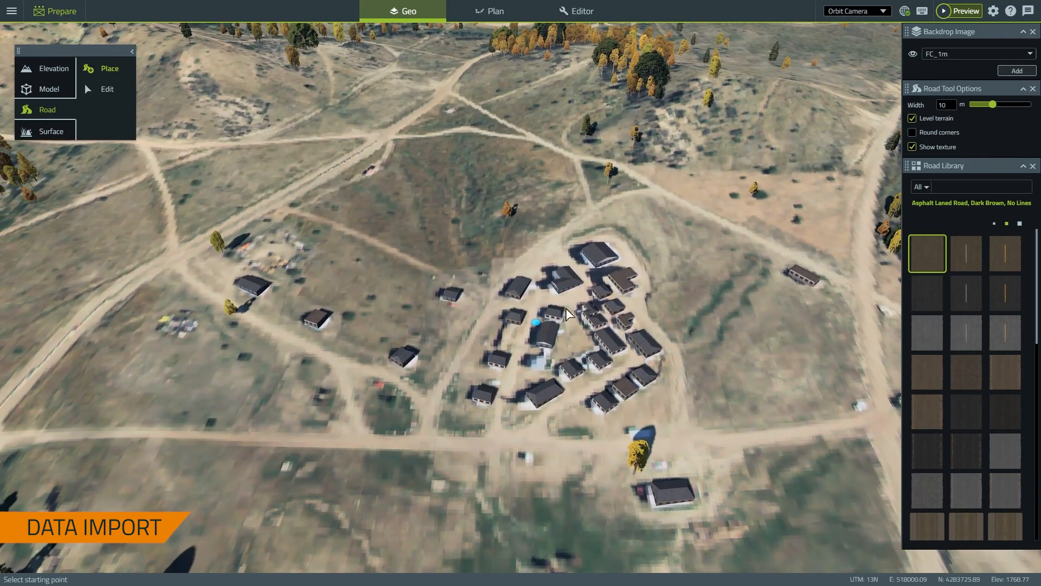
pyautogui.moveTo(693, 388); pyautogui.dragTo(727, 432, button='right')
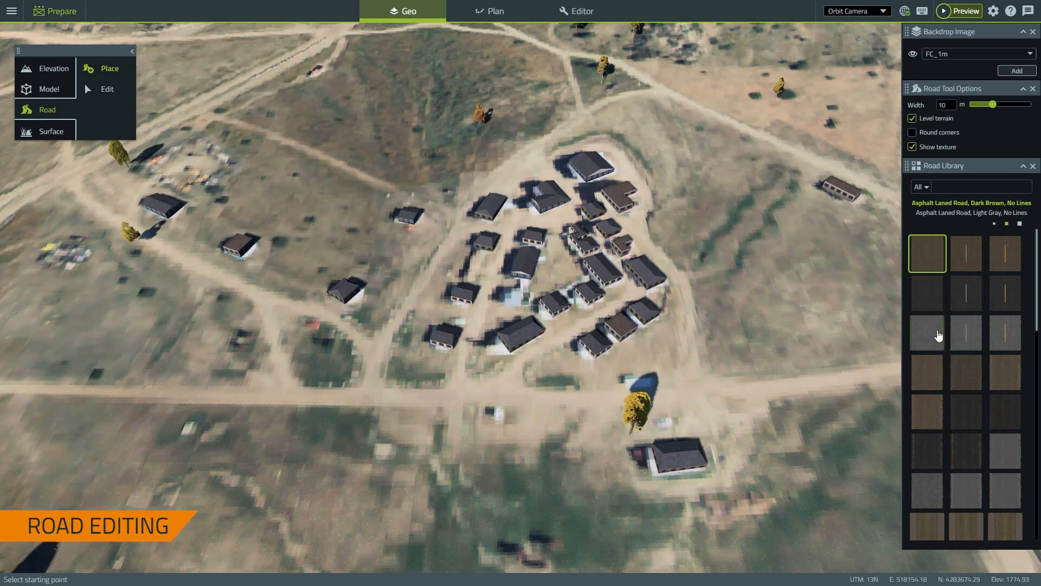
# Tilt the camera to a steeper overhead view of the village
pyautogui.scroll(-5, 978, 323)
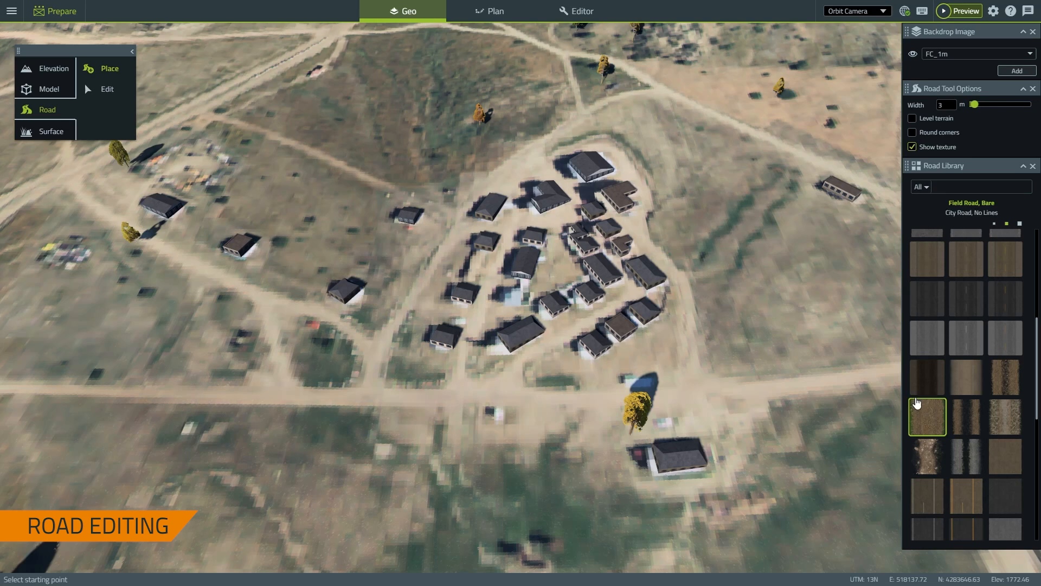
pyautogui.moveTo(321, 333); pyautogui.dragTo(591, 329, button='right')
pyautogui.moveTo(509, 298); pyautogui.dragTo(348, 314, button='middle')
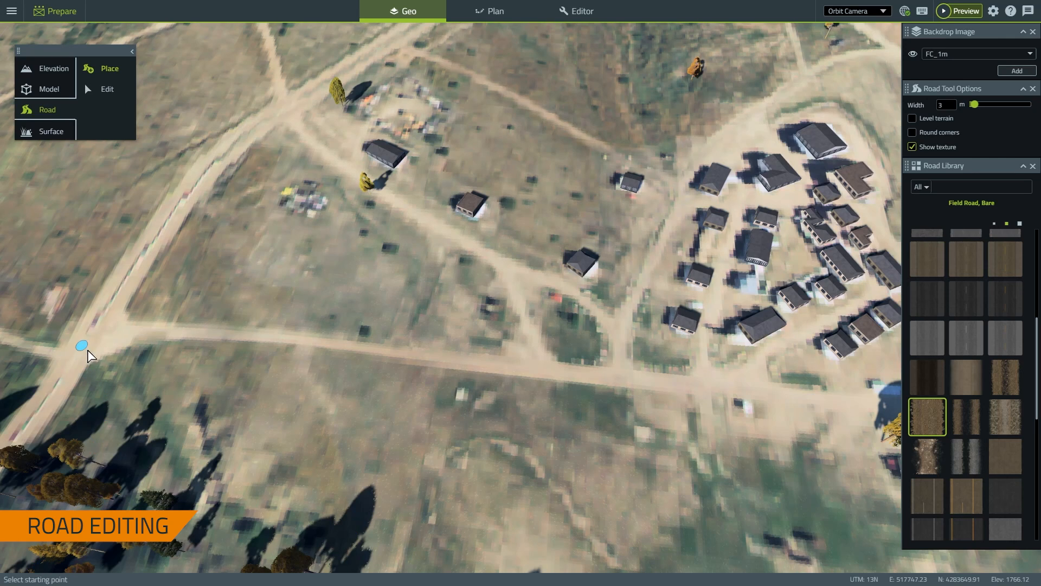
# Place road points east along the dirt track south of the village to the eastern crossroads
pyautogui.click(131, 339)
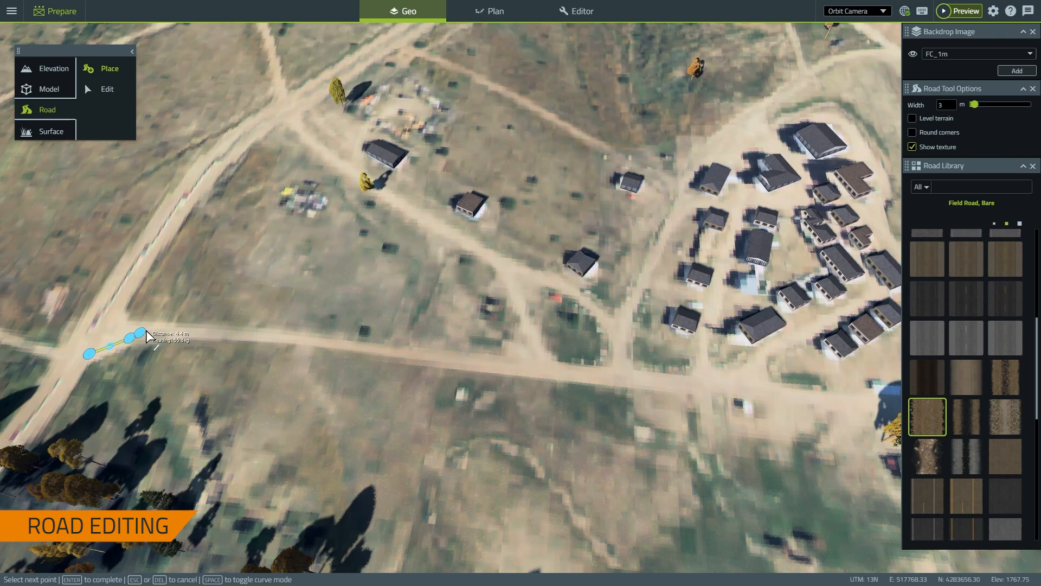
pyautogui.click(185, 332)
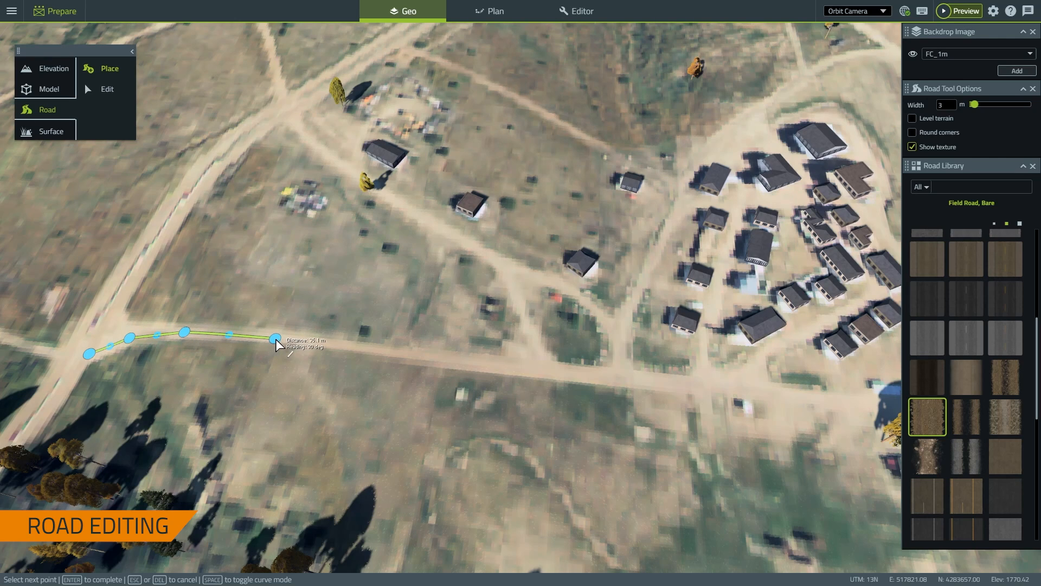
pyautogui.click(276, 339)
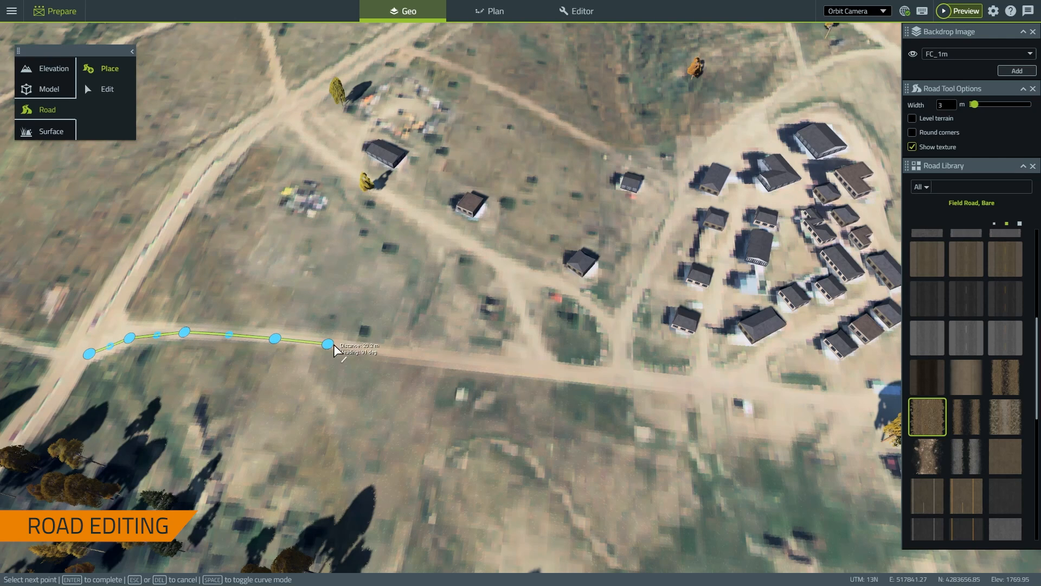
pyautogui.click(484, 364)
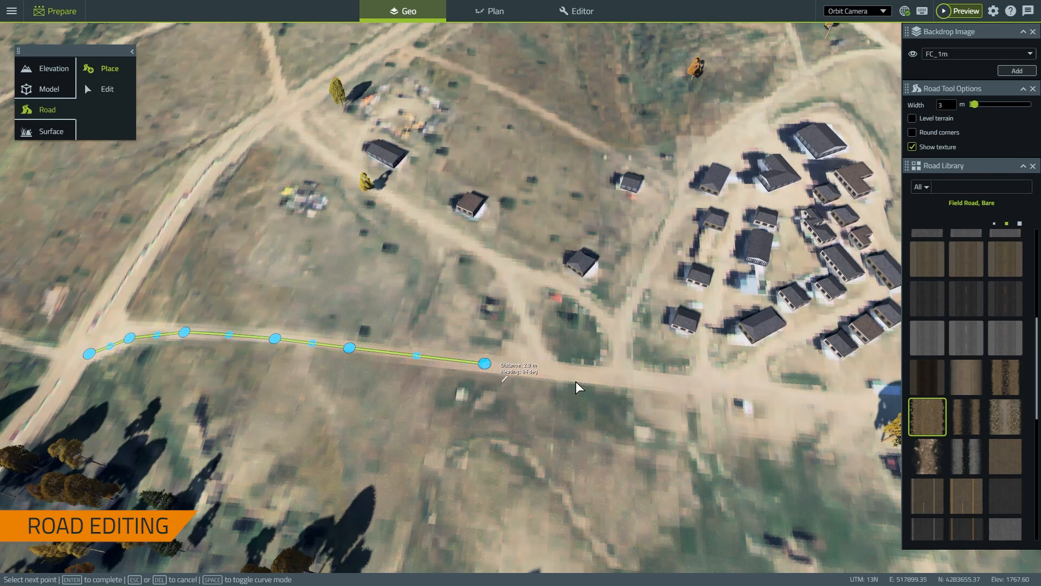
pyautogui.click(654, 382)
pyautogui.moveTo(776, 373); pyautogui.dragTo(363, 385, button='right')
pyautogui.click(467, 415)
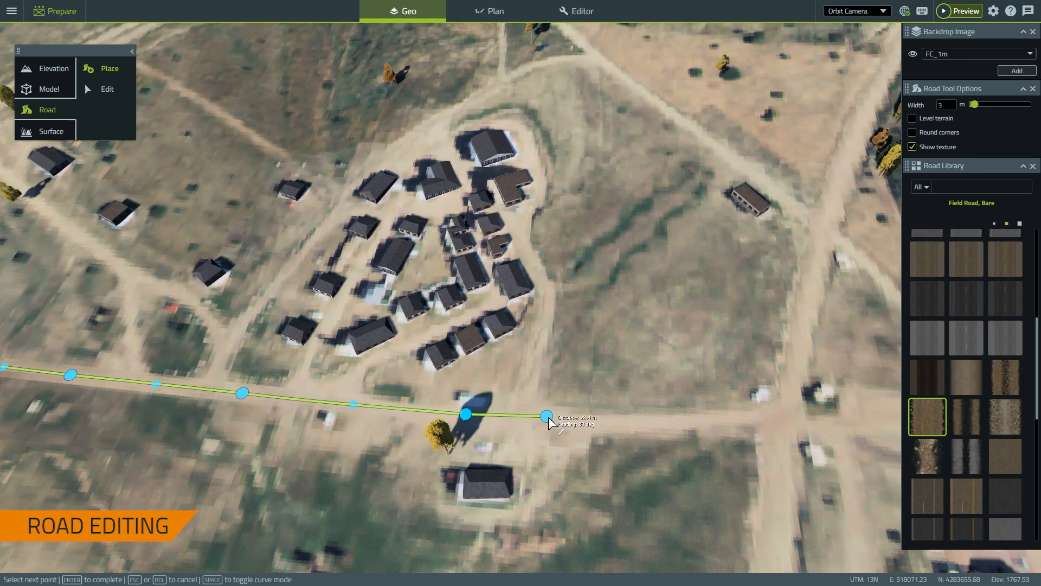
pyautogui.click(569, 420)
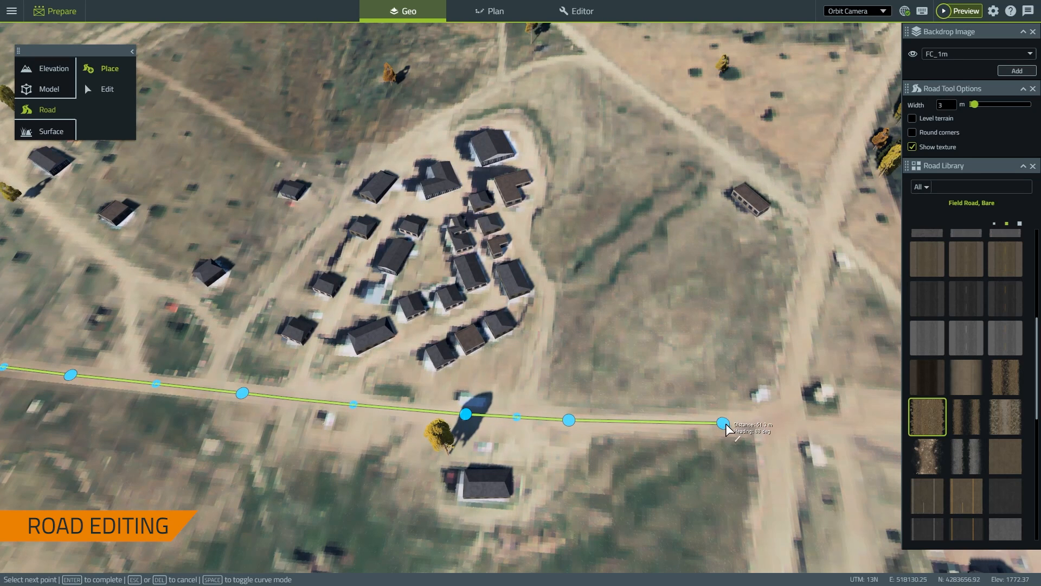
pyautogui.click(866, 424)
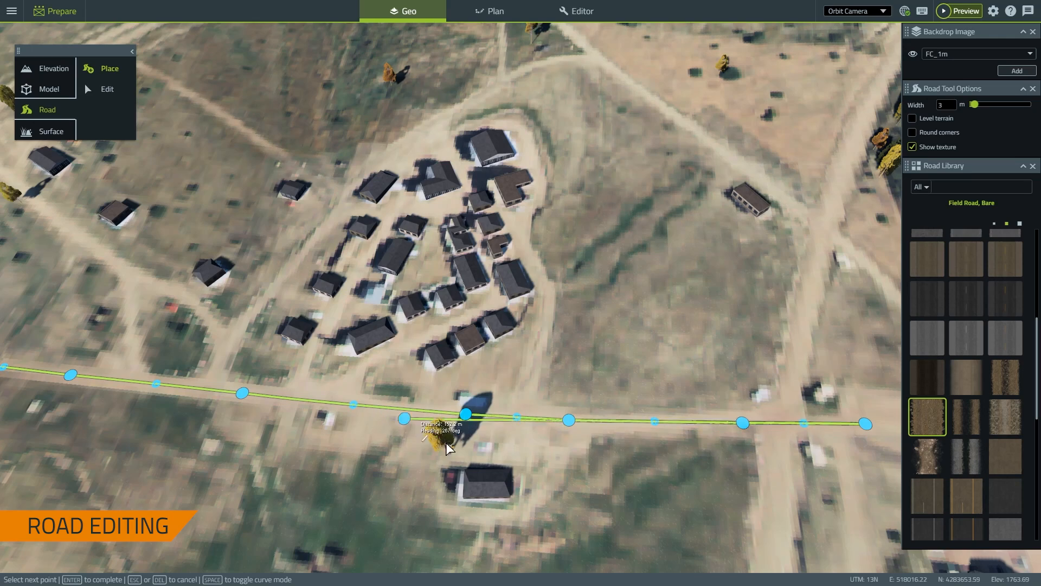
pyautogui.moveTo(618, 520); pyautogui.dragTo(12, 412, button='right')
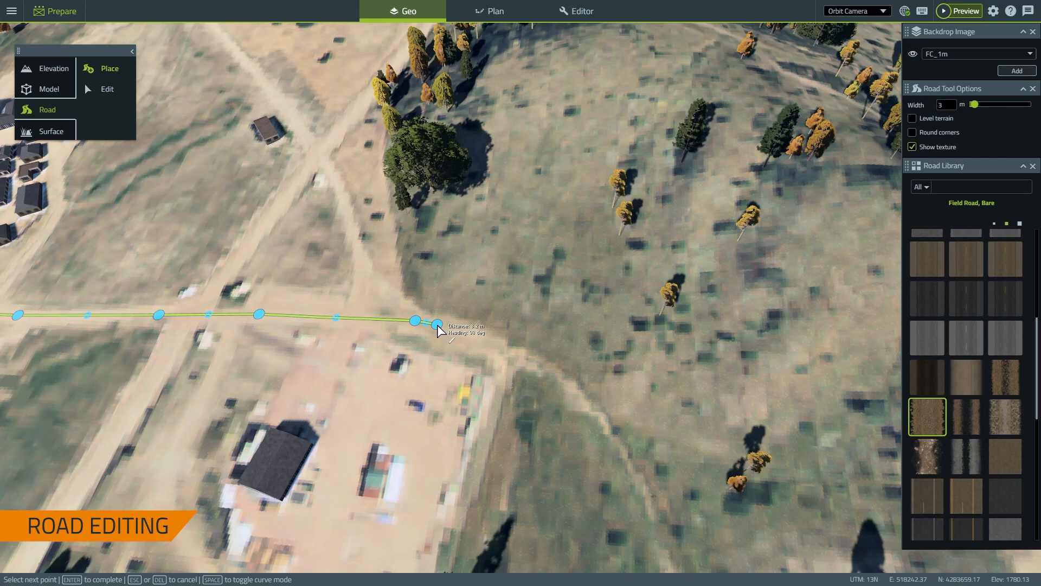
# Fix the corner at the compound's edge and draw a curved section beyond it
pyautogui.click(437, 325)
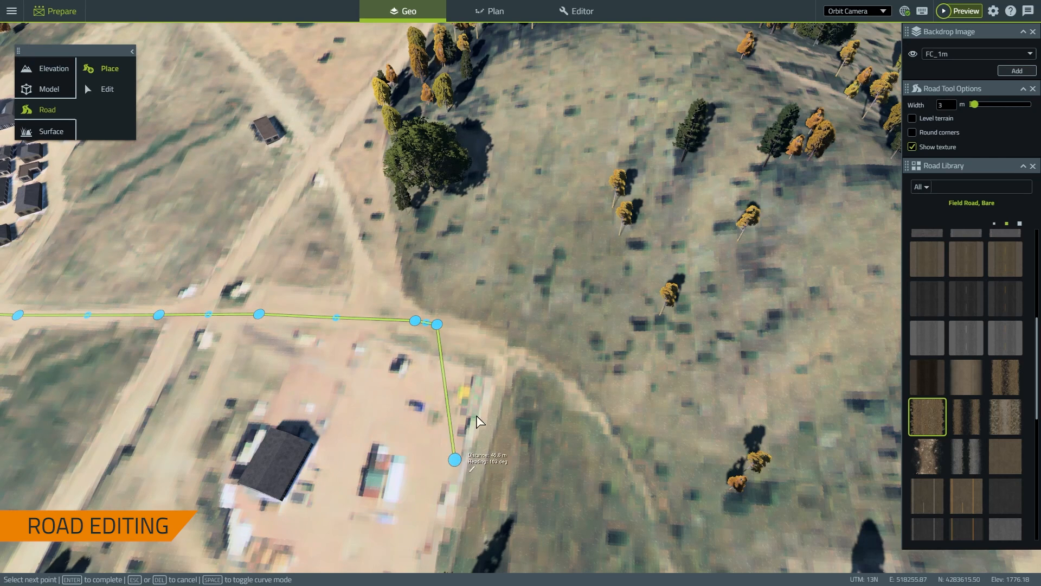
pyautogui.press('space')
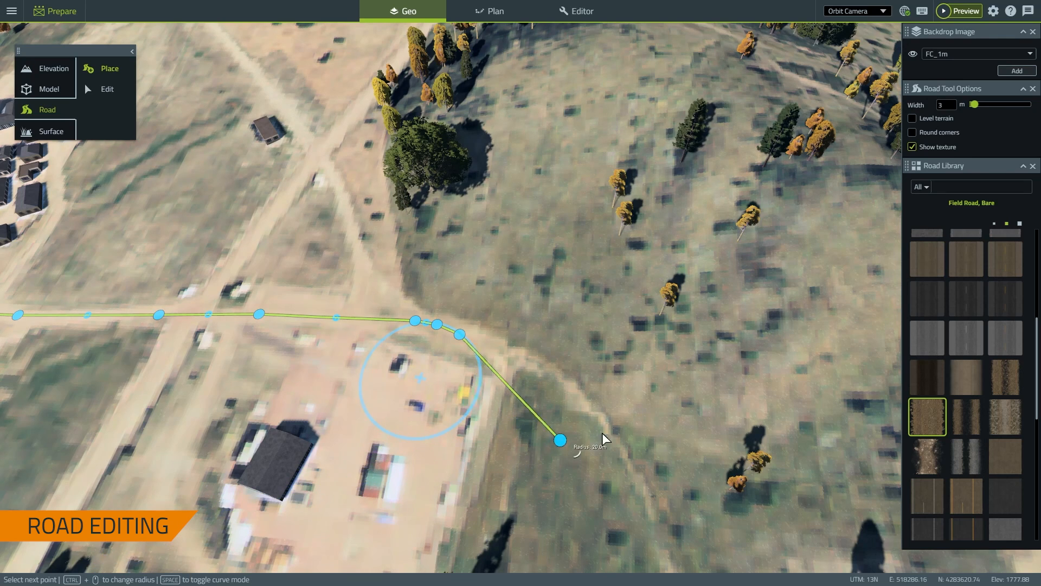
pyautogui.keyDown('ctrl'); pyautogui.scroll(5, 631, 453); pyautogui.keyUp('ctrl')
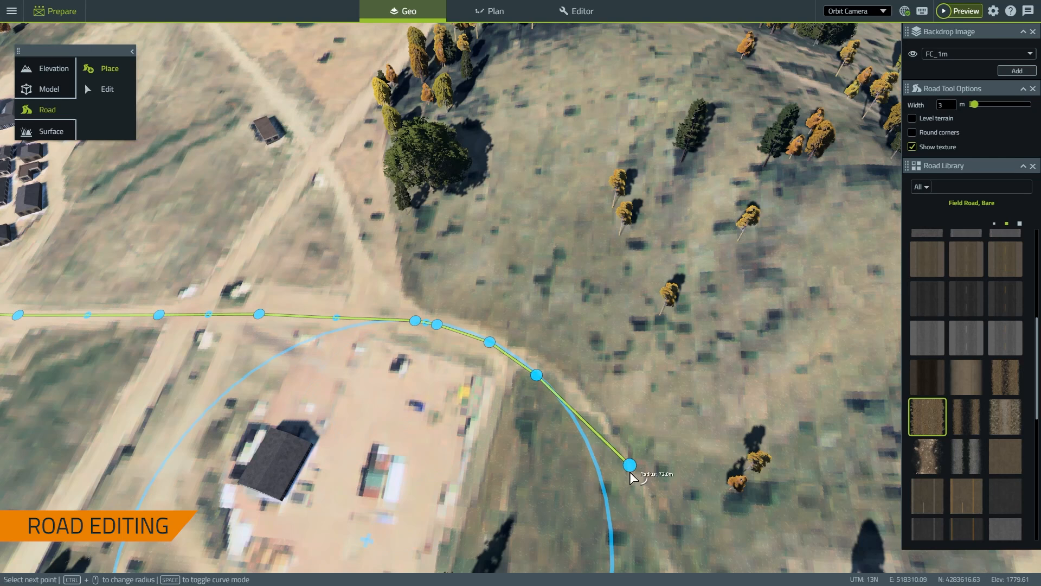
pyautogui.keyDown('ctrl'); pyautogui.scroll(2, 632, 490); pyautogui.keyUp('ctrl')
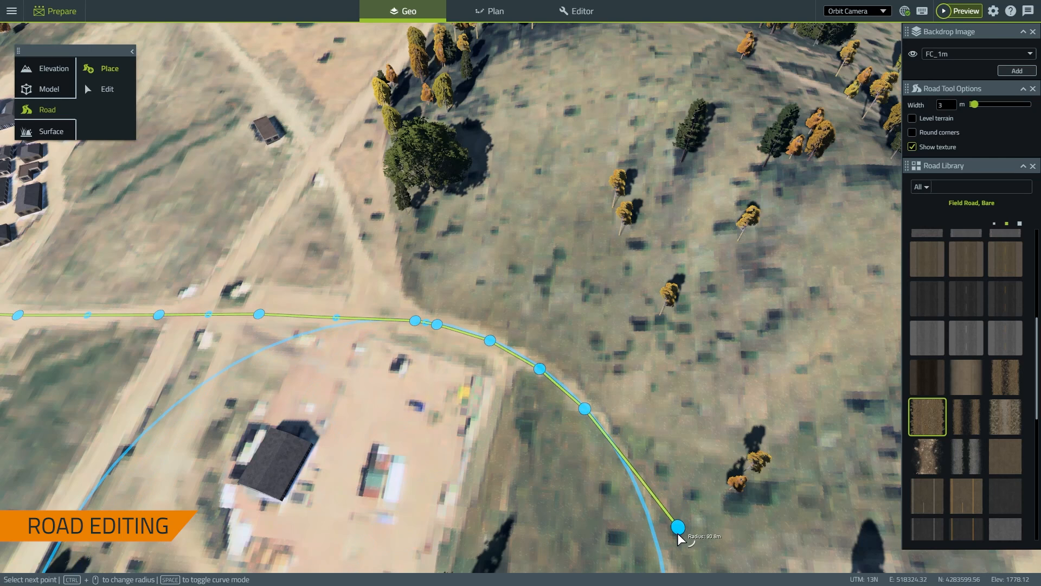
pyautogui.click(675, 555)
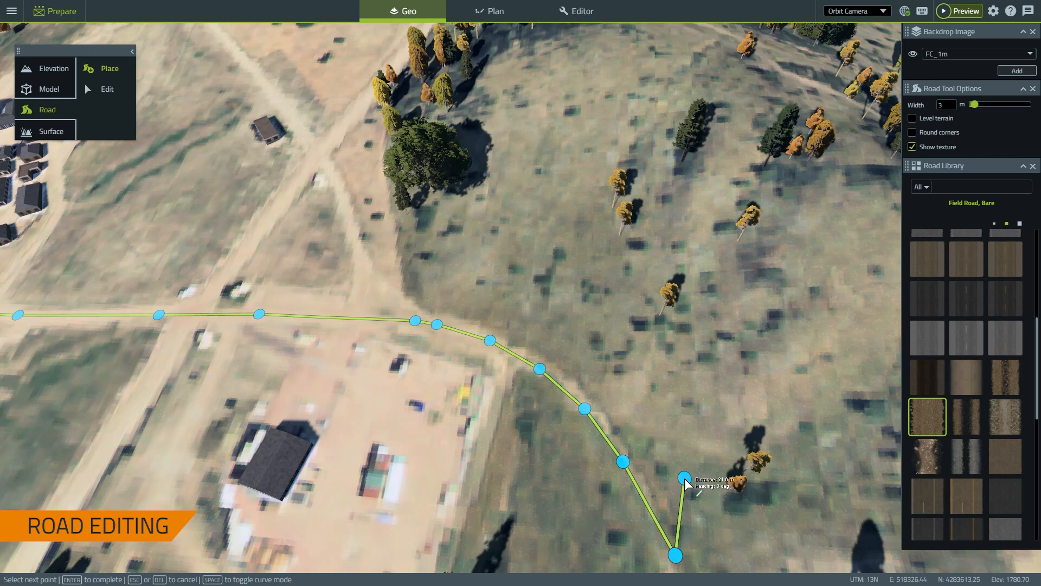
pyautogui.scroll(-3, 686, 482)
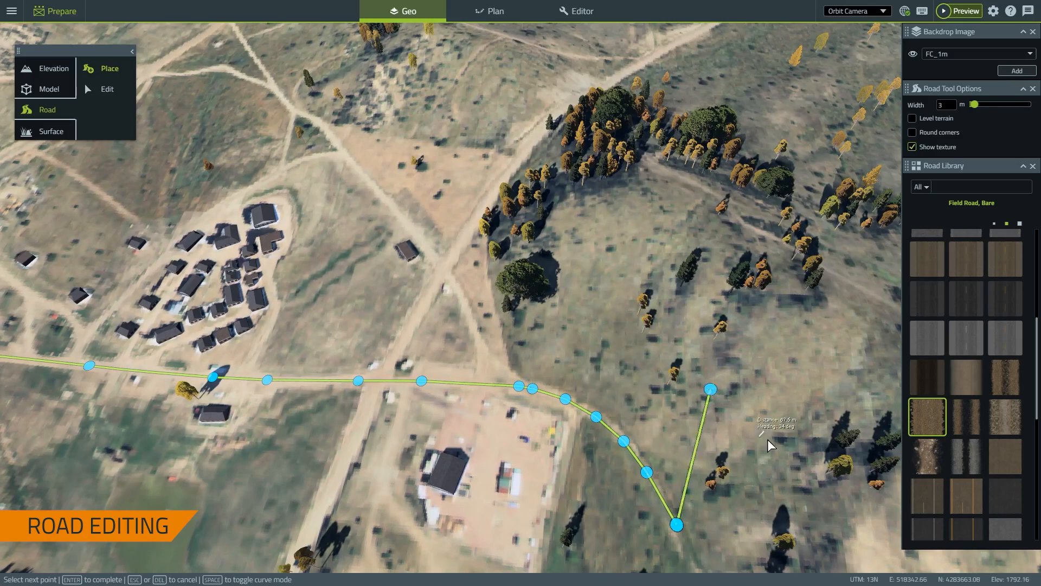
pyautogui.moveTo(550, 527); pyautogui.dragTo(426, 317, button='right')
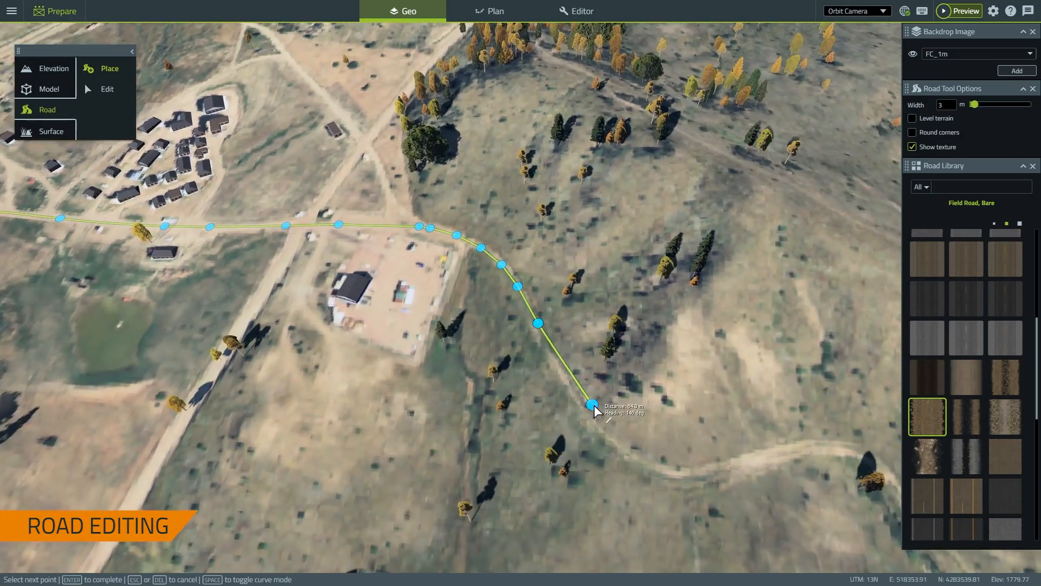
pyautogui.scroll(3, 594, 405)
# Add points down the hillside, curve the final bend, and choose Complete Drawing
pyautogui.click(575, 403)
pyautogui.click(601, 436)
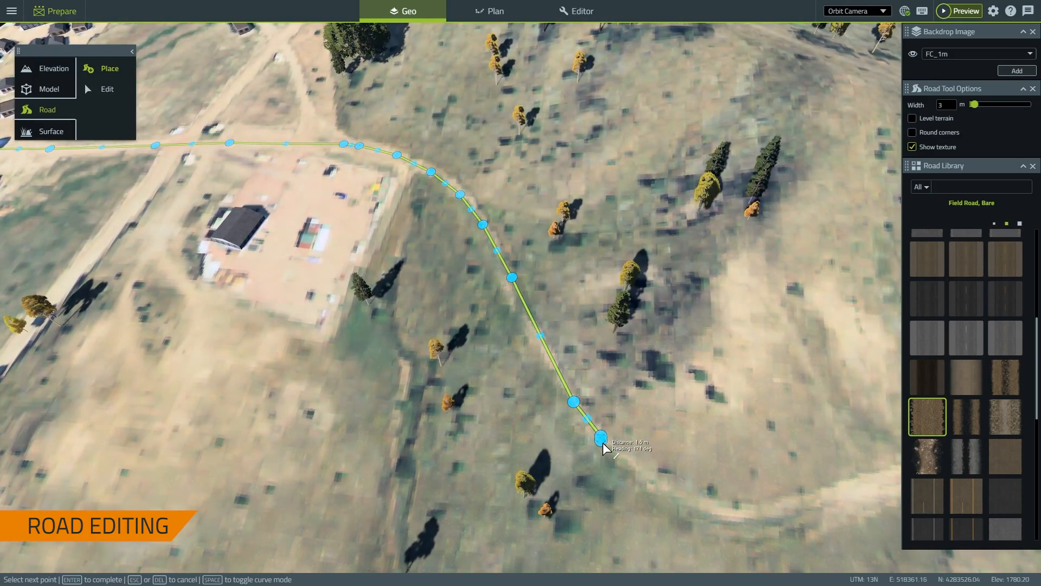
pyautogui.press('space')
pyautogui.keyDown('ctrl'); pyautogui.scroll(-3, 813, 525); pyautogui.keyUp('ctrl')
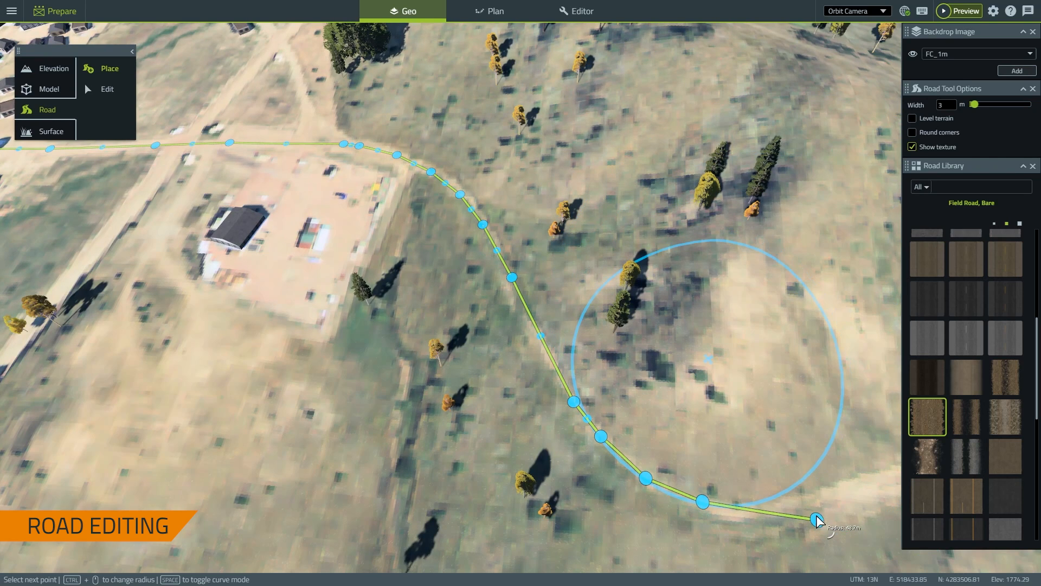
pyautogui.click(767, 512)
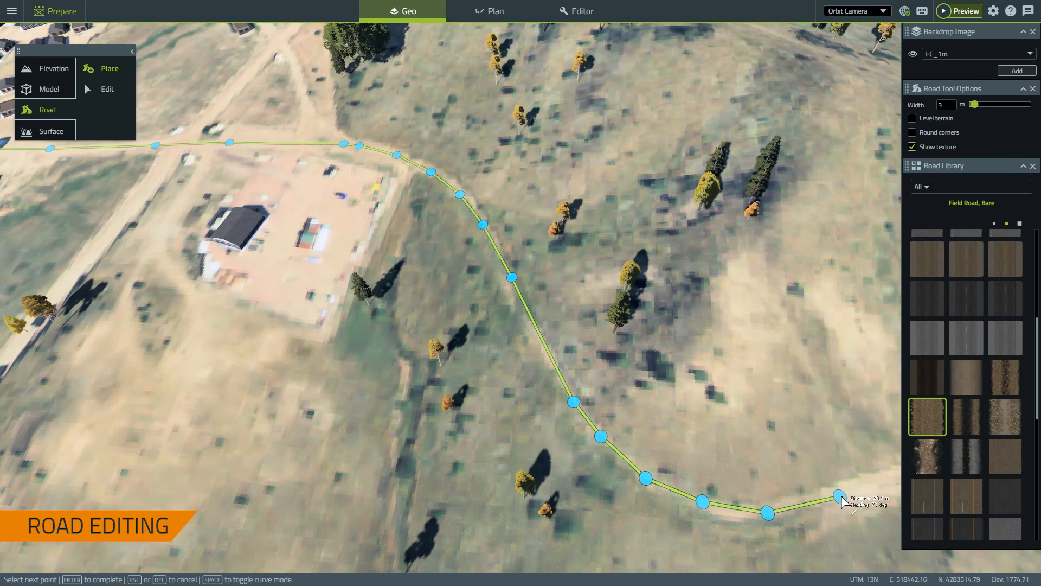
pyautogui.rightClick(833, 402)
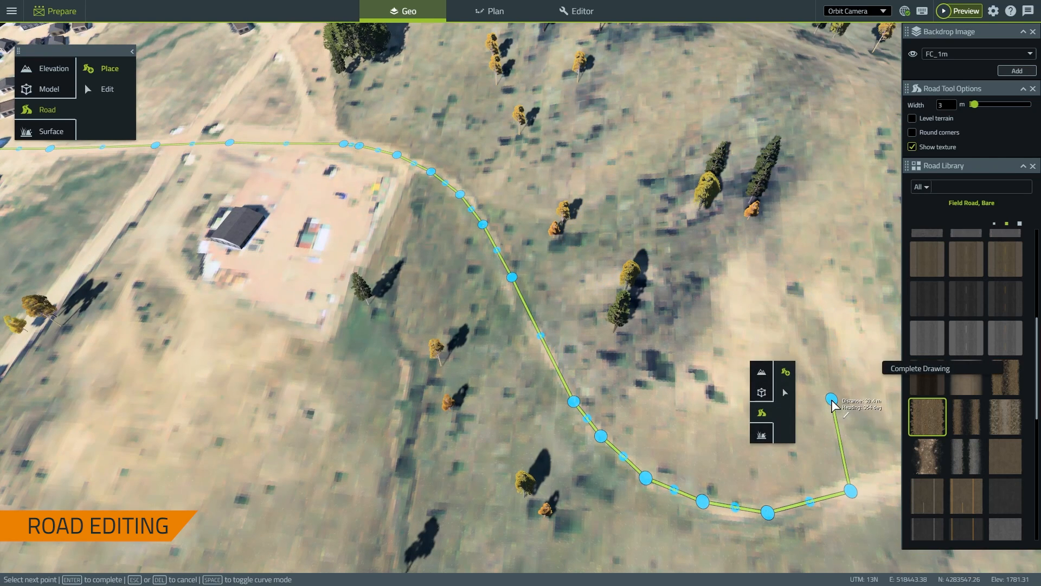
pyautogui.click(911, 373)
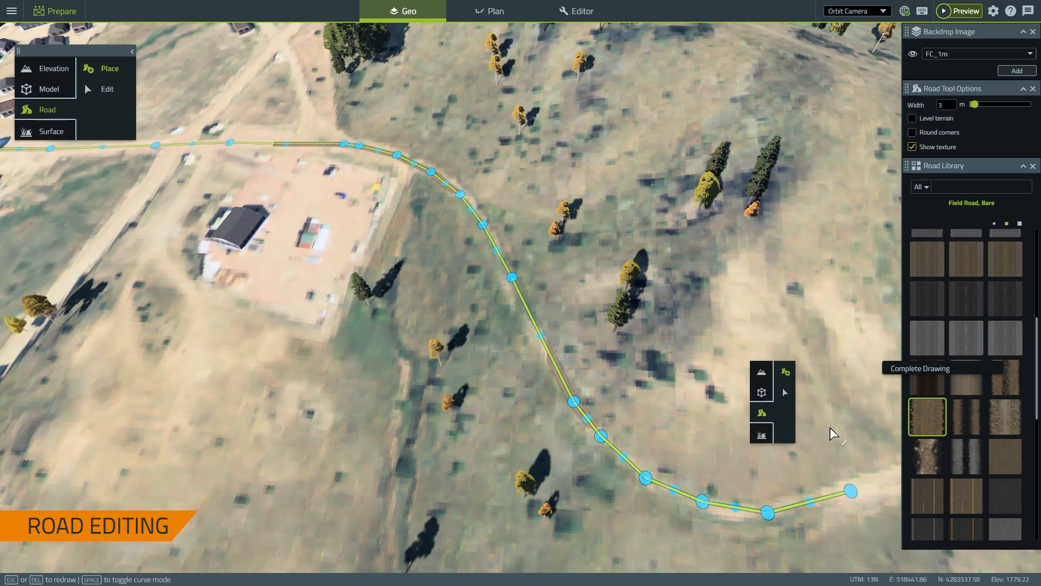
pyautogui.click(828, 426)
# Select the village road and slide its right-hand node slightly left
pyautogui.scroll(-3, 765, 431)
pyautogui.moveTo(720, 345); pyautogui.dragTo(859, 438, button='right')
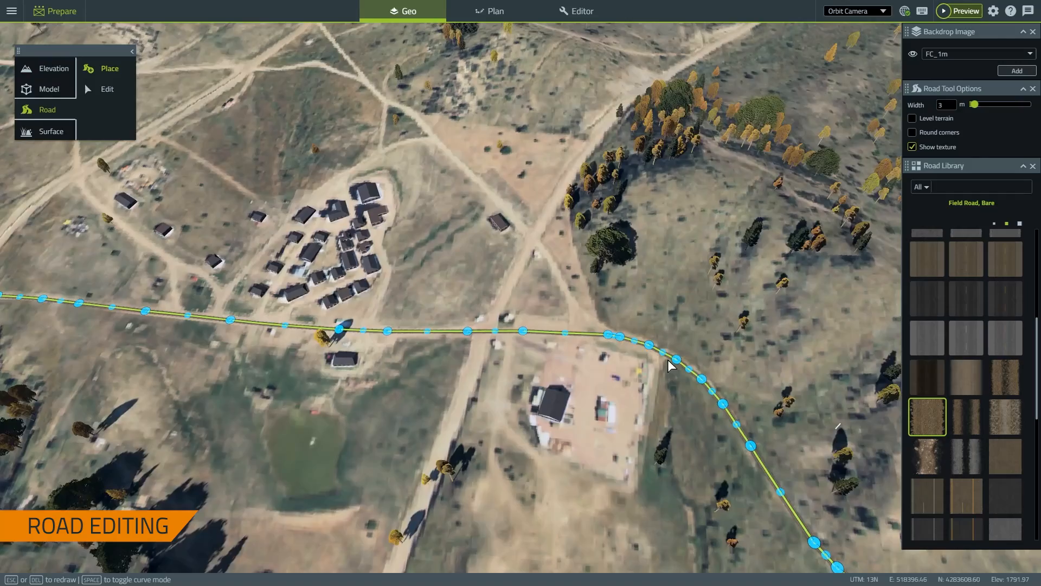
pyautogui.scroll(6, 279, 329)
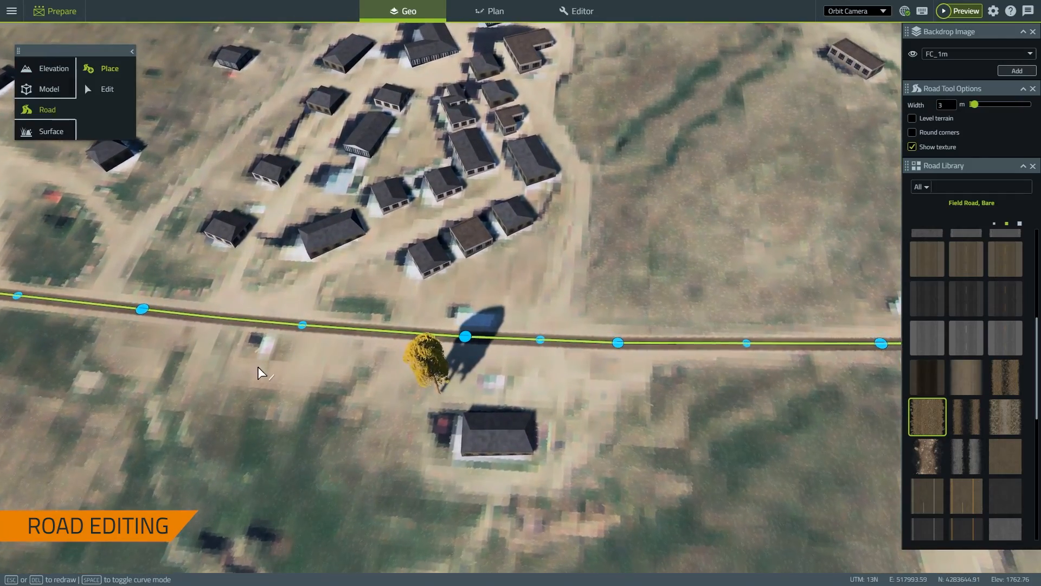
pyautogui.moveTo(258, 367); pyautogui.dragTo(509, 417, button='right')
pyautogui.scroll(3, 369, 386)
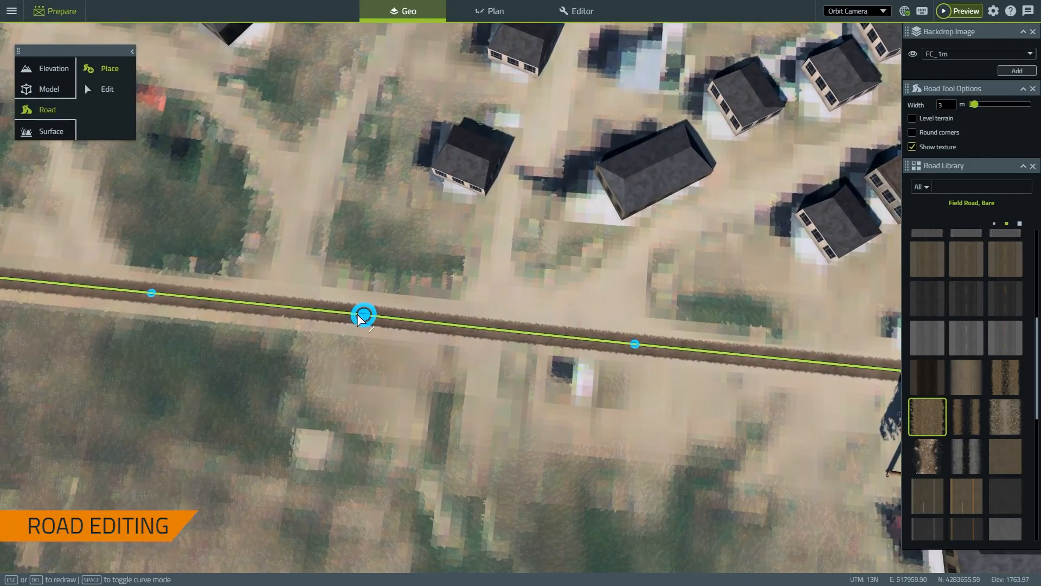
pyautogui.click(363, 316)
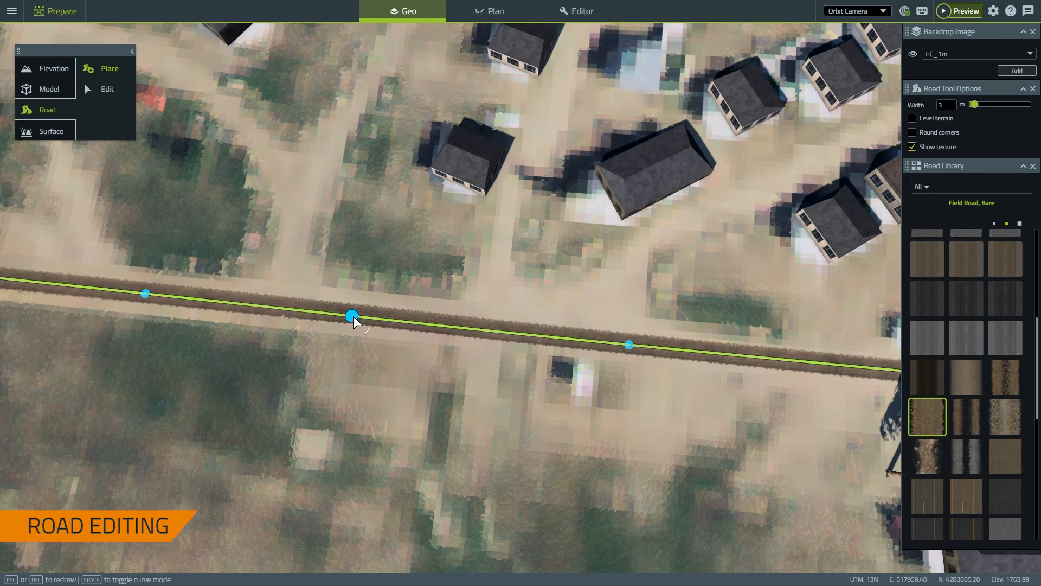
pyautogui.click(626, 343)
pyautogui.moveTo(624, 344); pyautogui.dragTo(612, 346)
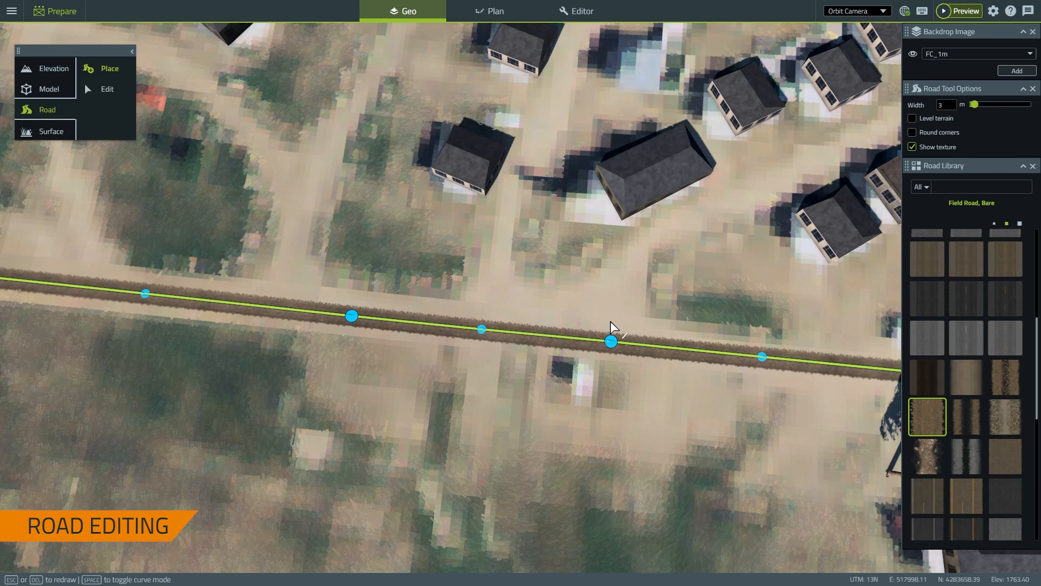
pyautogui.scroll(-3, 402, 390)
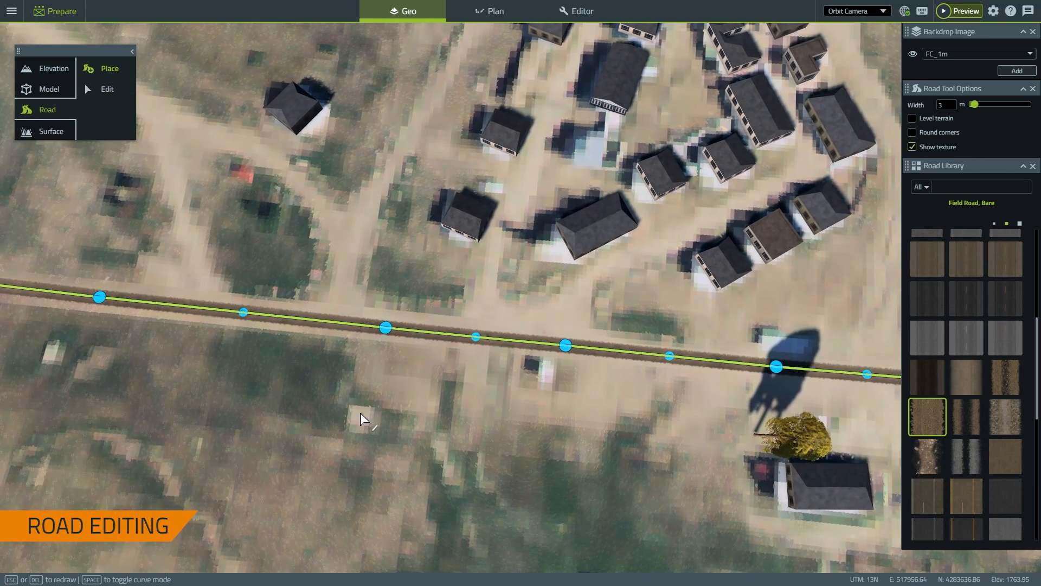
pyautogui.moveTo(360, 413); pyautogui.dragTo(465, 394, button='right')
# Start a new field road on the long road and run it north between the houses
pyautogui.press('Escape')
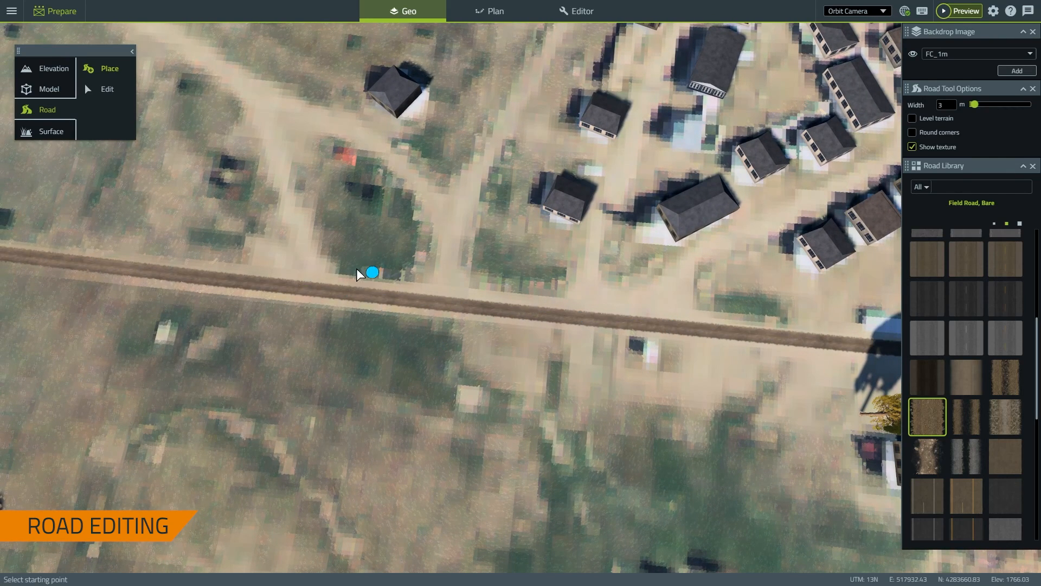
pyautogui.scroll(-5, 435, 366)
pyautogui.moveTo(609, 88); pyautogui.dragTo(601, 203, button='right')
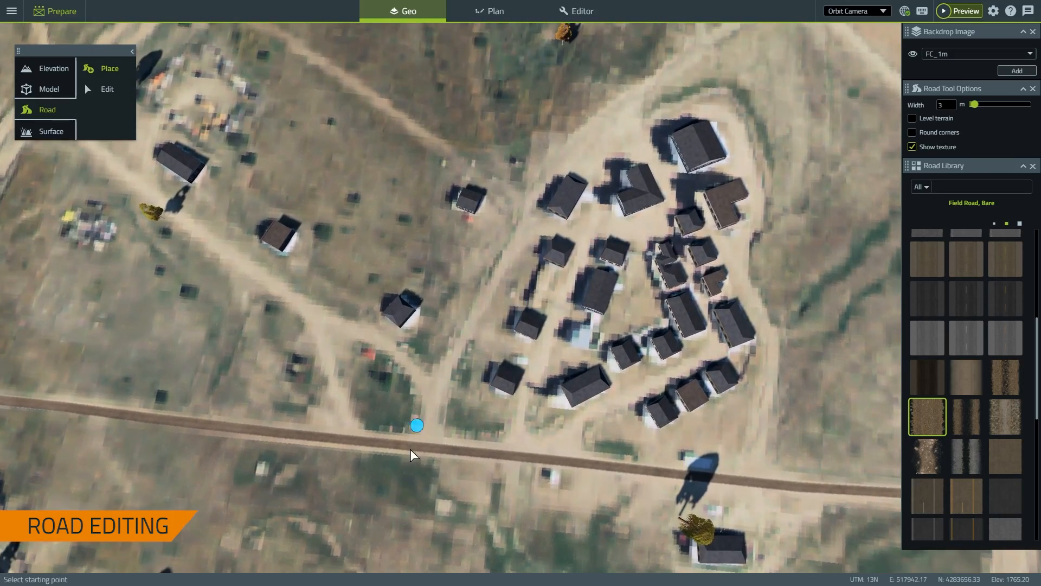
pyautogui.scroll(5, 433, 325)
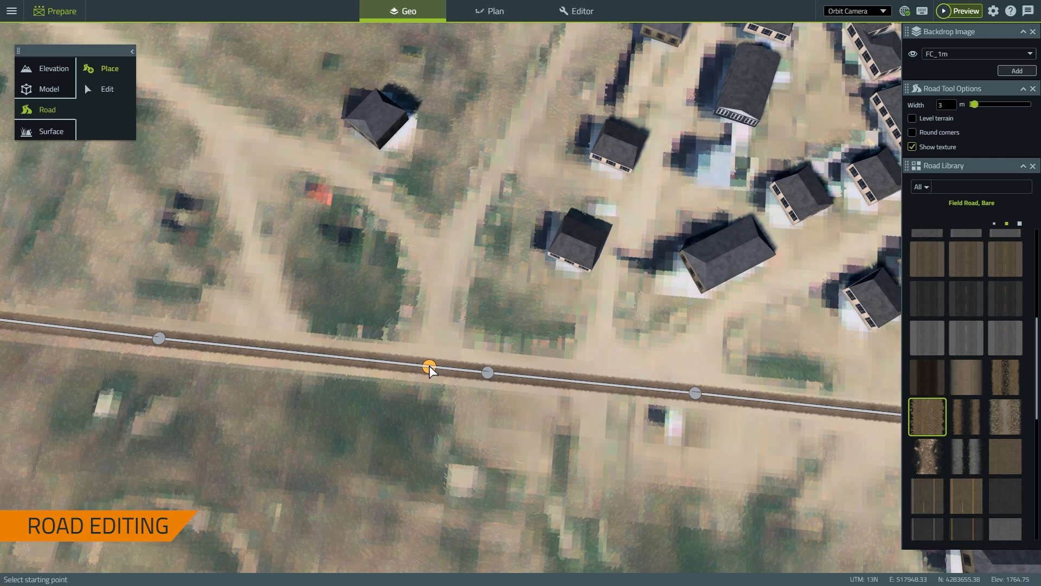
pyautogui.click(429, 367)
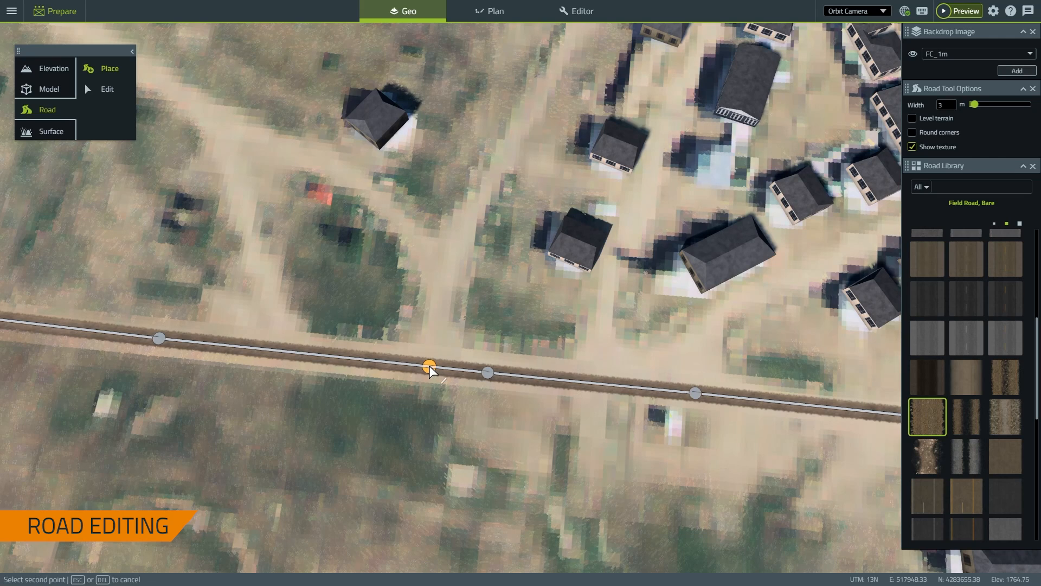
pyautogui.click(440, 315)
pyautogui.click(458, 244)
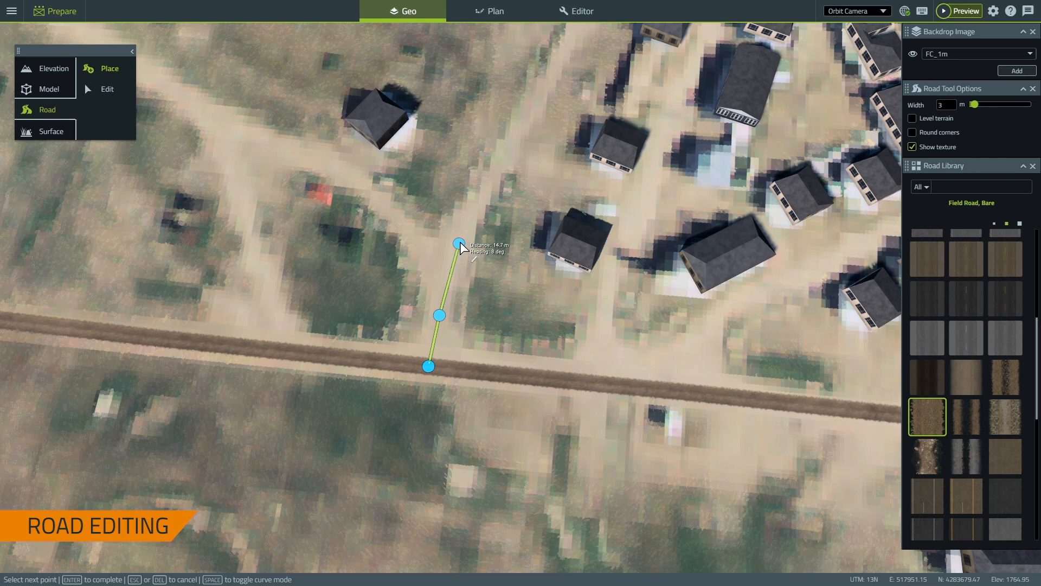
pyautogui.click(491, 175)
pyautogui.click(532, 101)
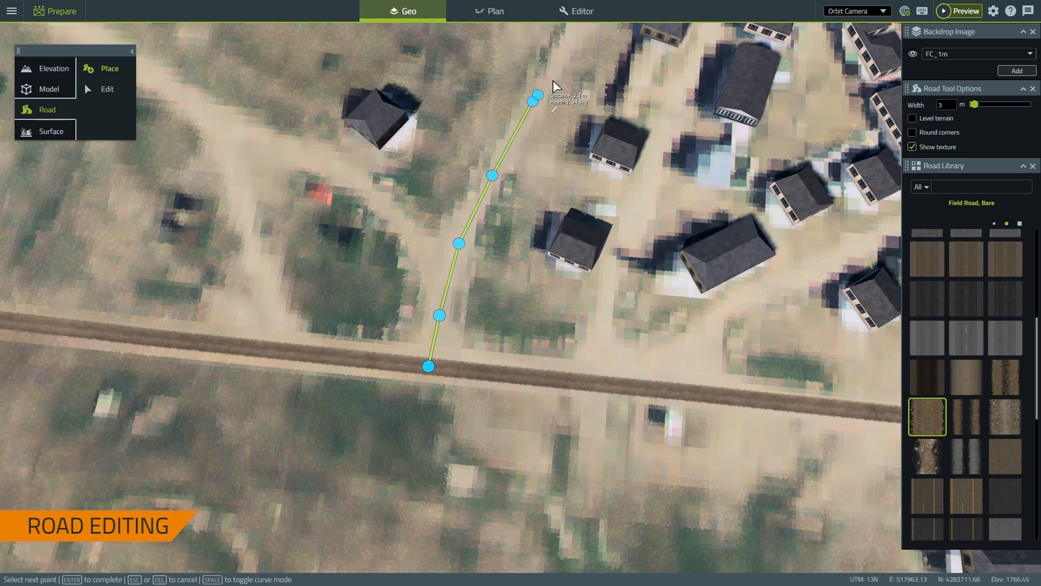
# Continue the road along the housing cluster's edge to its north end
pyautogui.scroll(5, 431, 320)
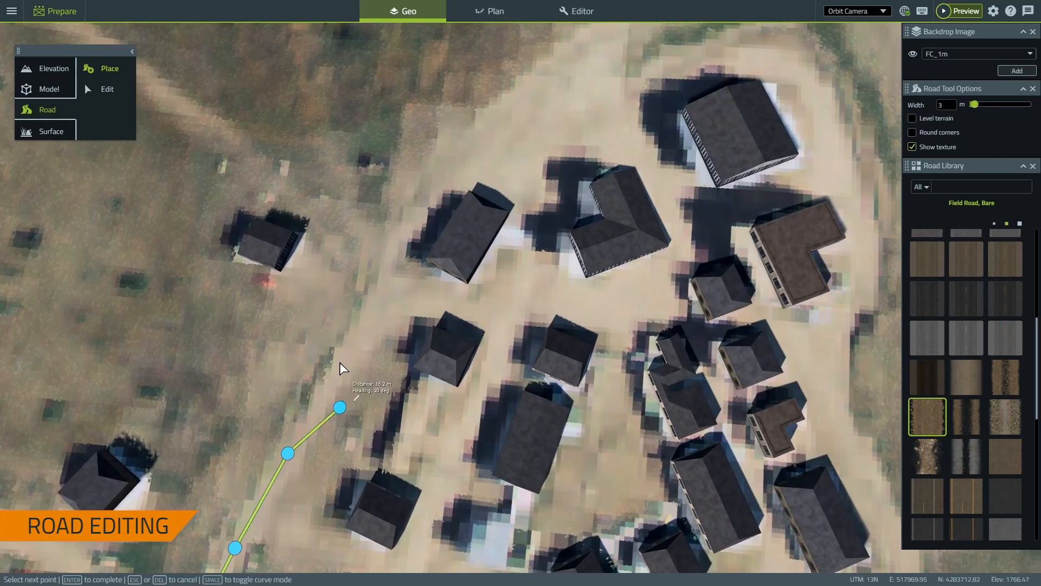
pyautogui.click(359, 341)
pyautogui.click(389, 274)
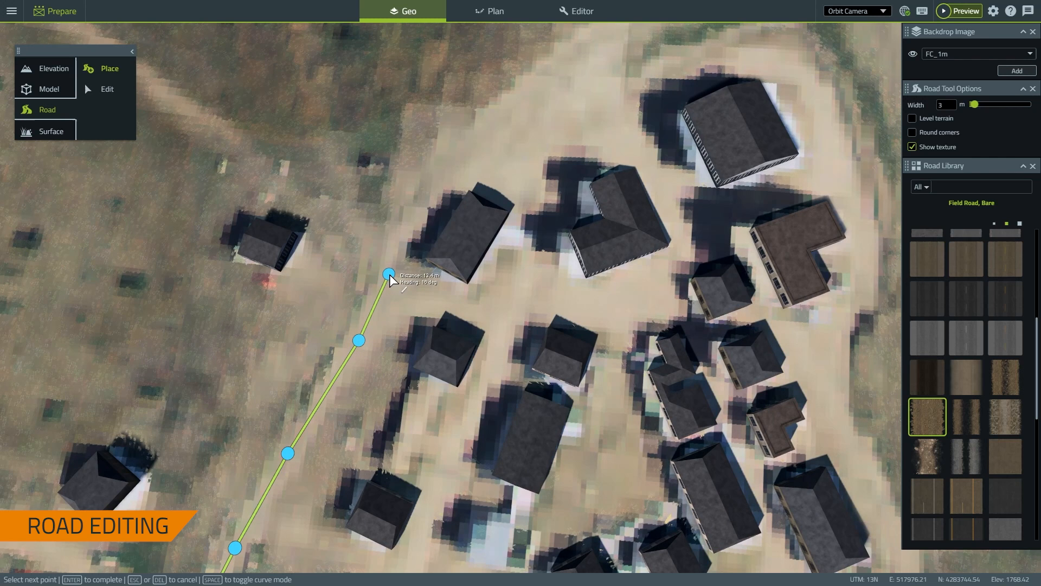
pyautogui.click(418, 214)
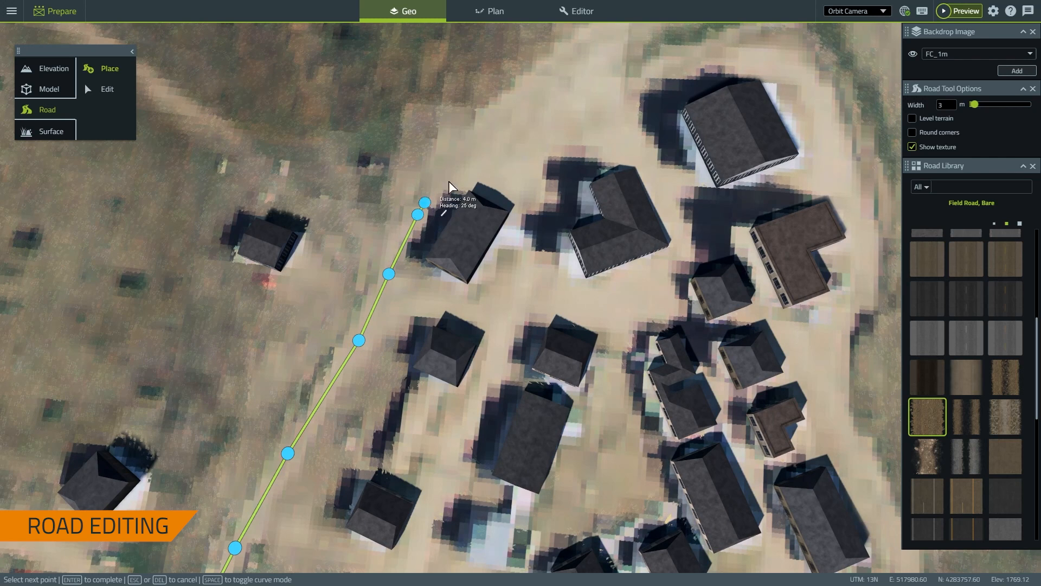
pyautogui.click(553, 77)
# Extend the road up the dirt track, curve it east at the bend, and finish with Enter
pyautogui.moveTo(588, 93); pyautogui.dragTo(486, 295, button='right')
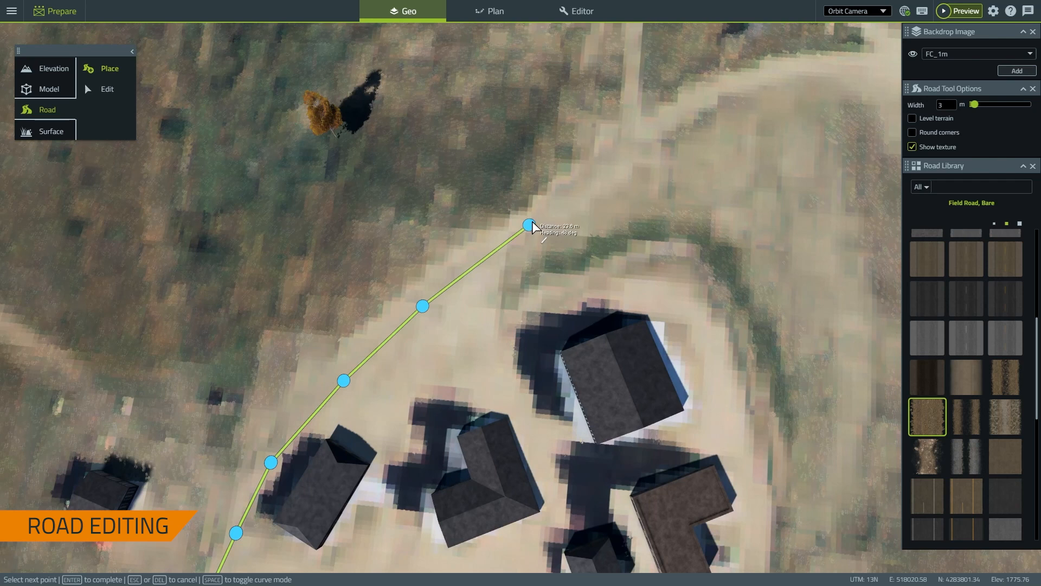
pyautogui.click(535, 219)
pyautogui.click(622, 152)
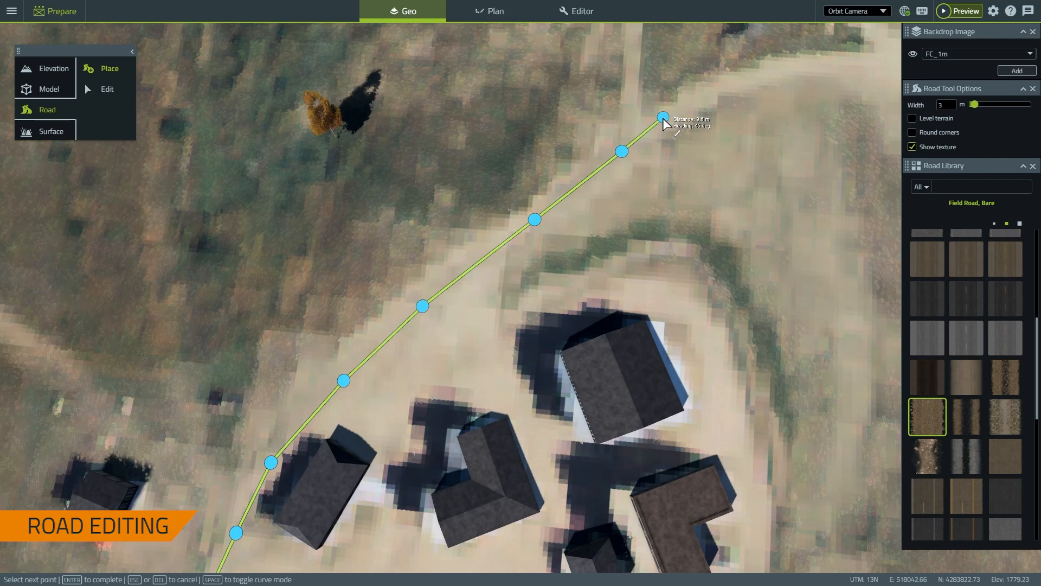
pyautogui.click(726, 89)
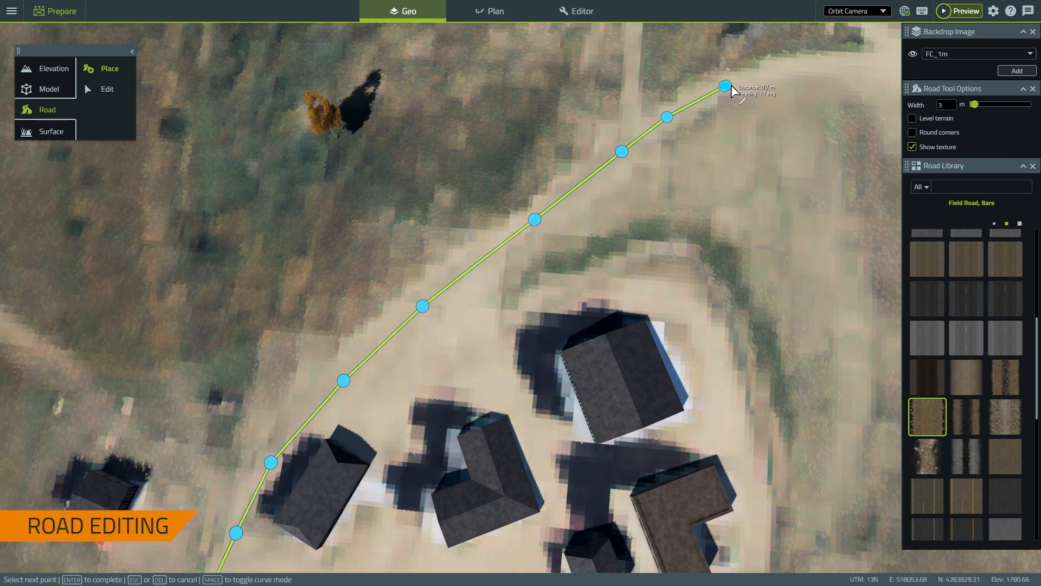
pyautogui.click(770, 71)
pyautogui.moveTo(809, 135); pyautogui.dragTo(472, 267, button='right')
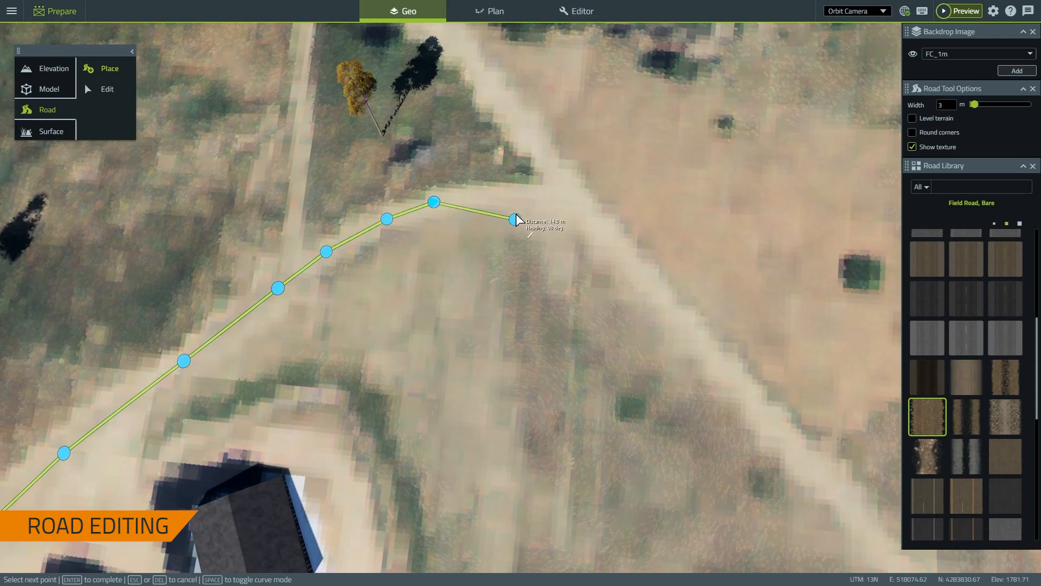
pyautogui.click(525, 199)
pyautogui.click(573, 207)
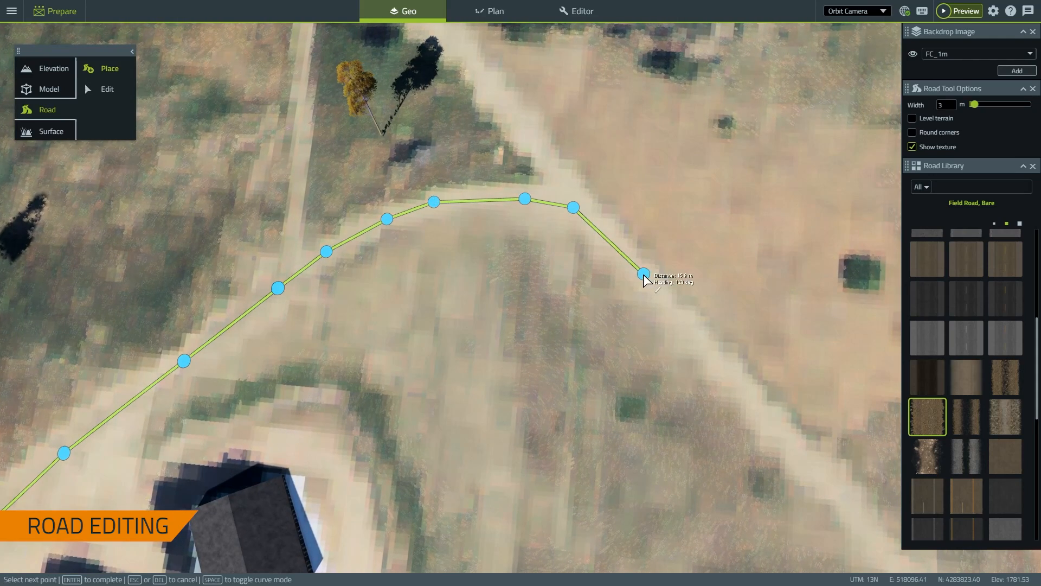
pyautogui.click(643, 273)
pyautogui.press('Return')
pyautogui.scroll(-6, 591, 292)
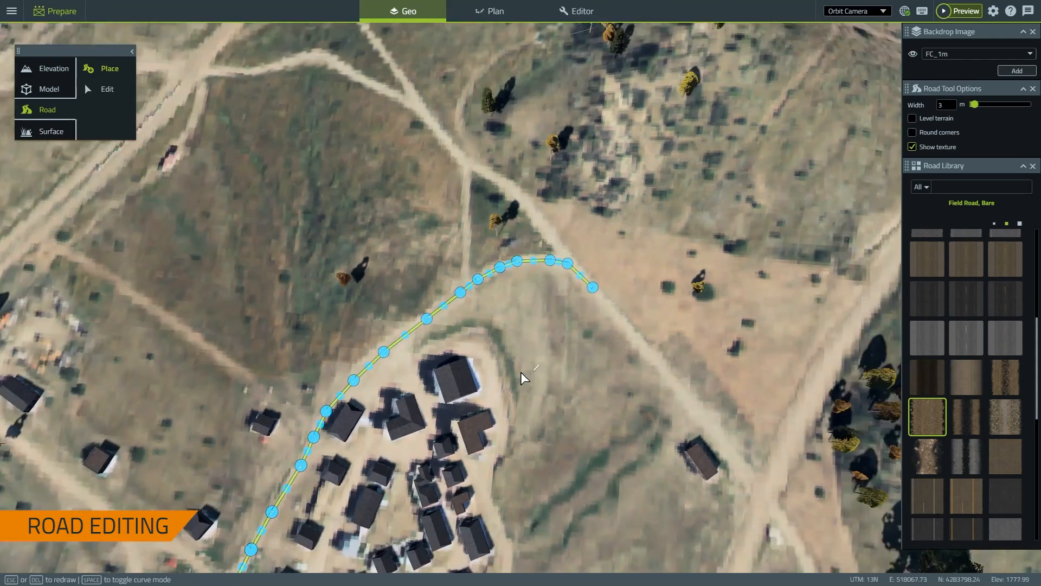
# Select the long road for editing and switch it to rounded corners instead of terrain levelling
pyautogui.scroll(5, 338, 422)
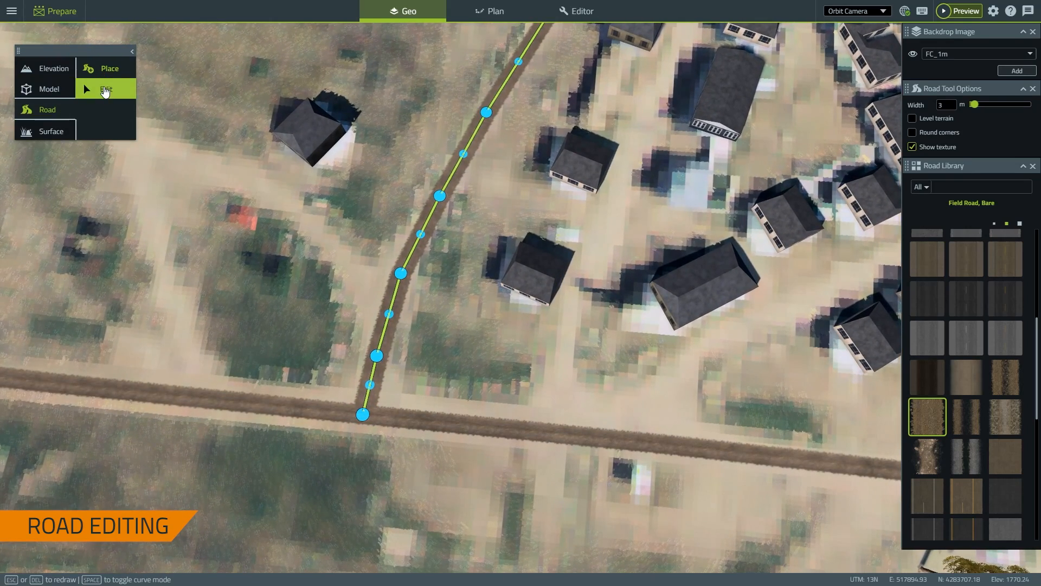
pyautogui.click(105, 89)
pyautogui.click(464, 425)
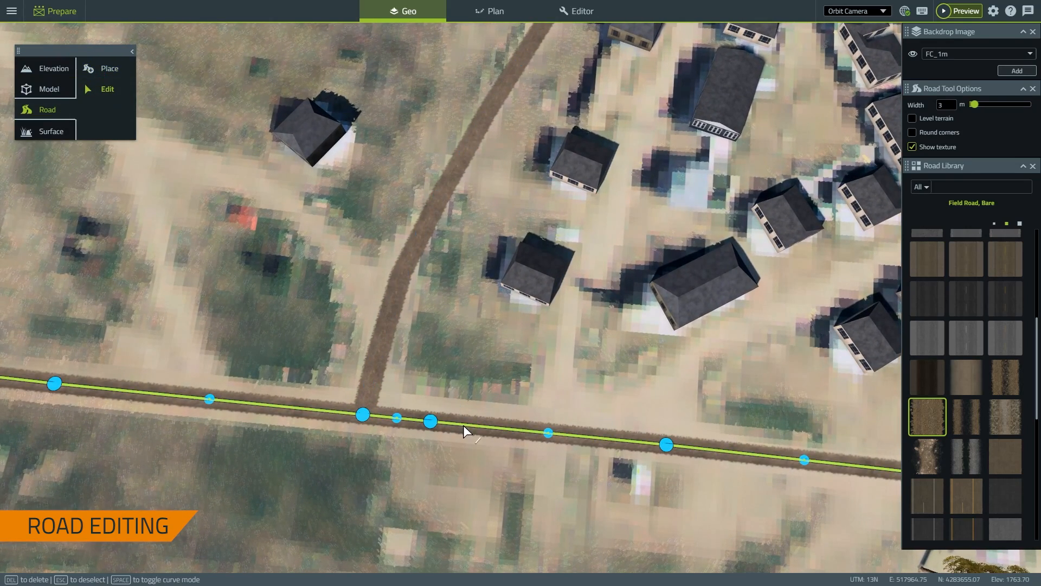
pyautogui.scroll(-4, 486, 483)
pyautogui.scroll(4, 242, 434)
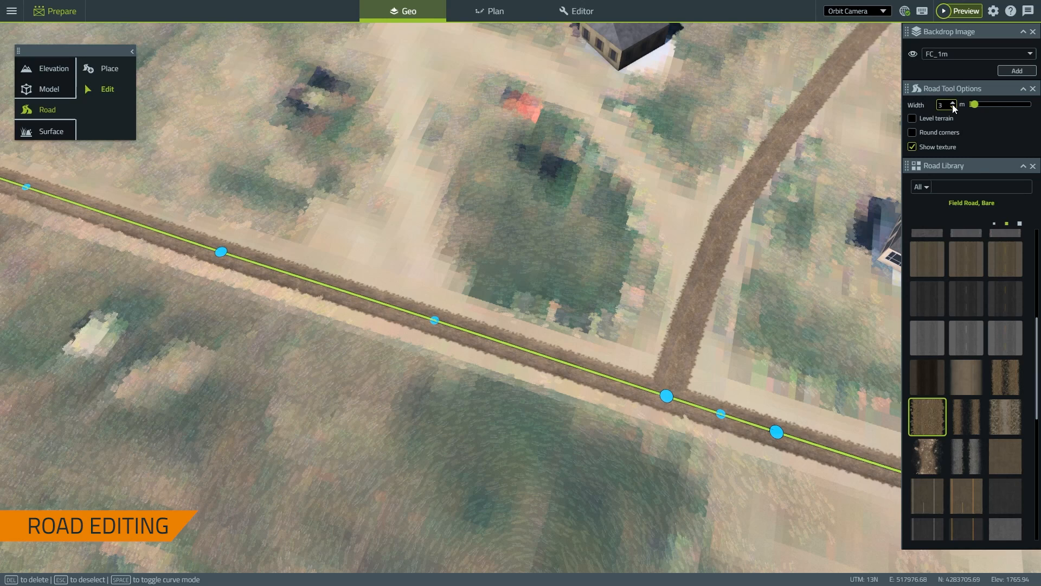
pyautogui.click(911, 132)
pyautogui.scroll(-3, 664, 174)
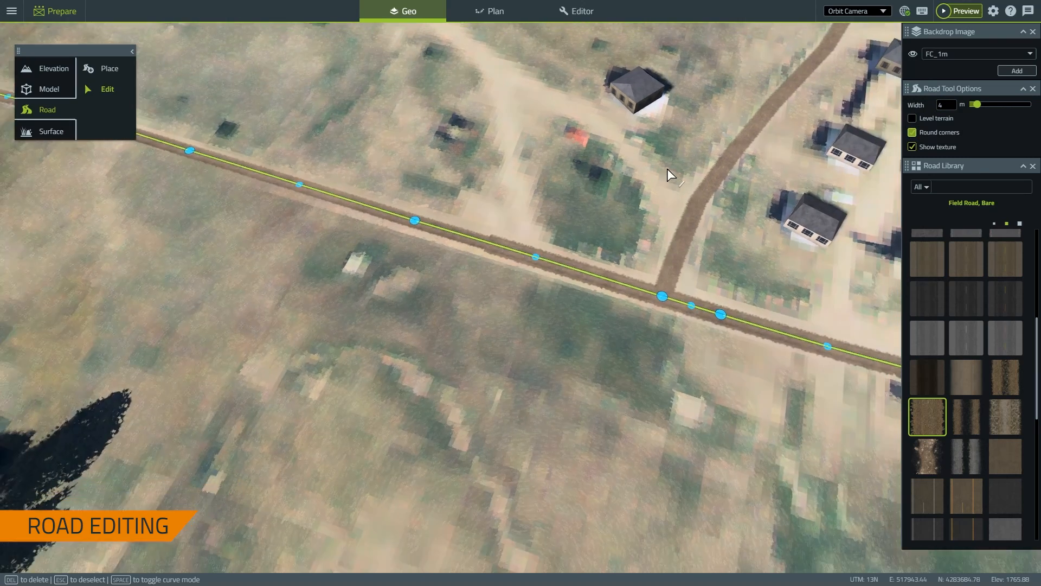
pyautogui.scroll(3, 667, 173)
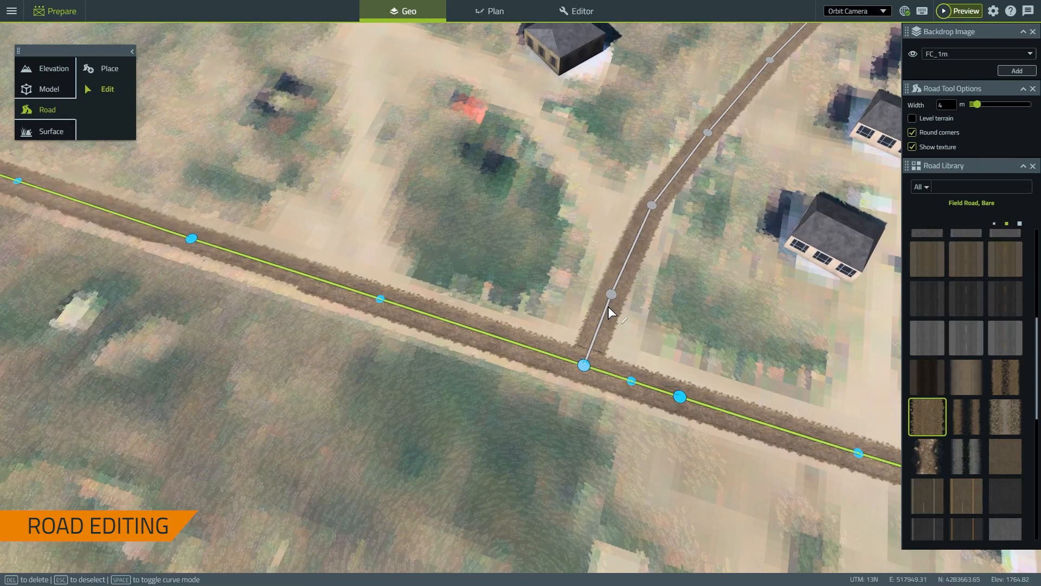
# Briefly select the side dirt track, then deselect it and shift the view to the village
pyautogui.click(608, 308)
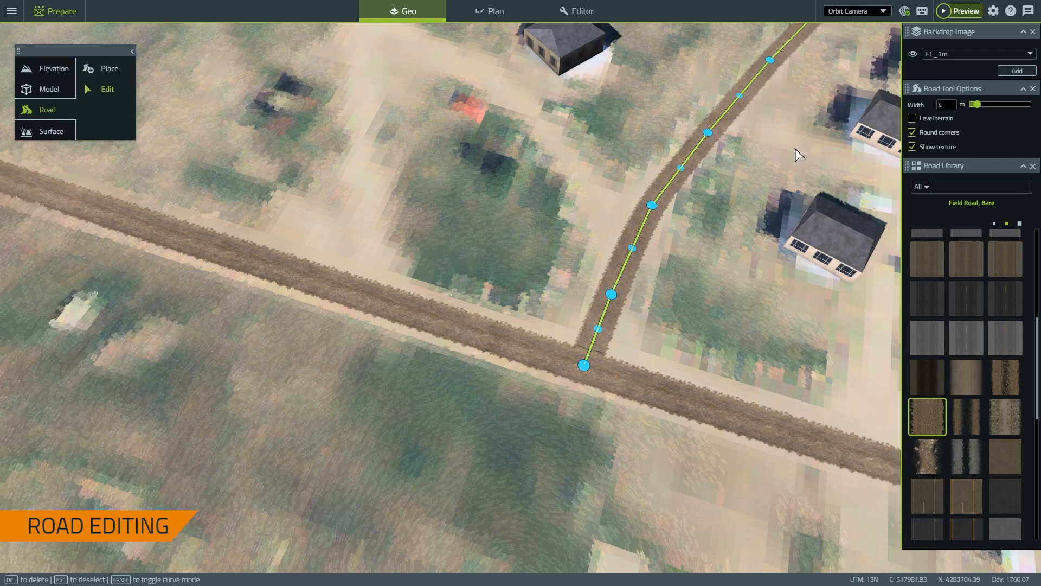
pyautogui.scroll(-3, 795, 152)
pyautogui.moveTo(731, 229); pyautogui.dragTo(257, 296, button='right')
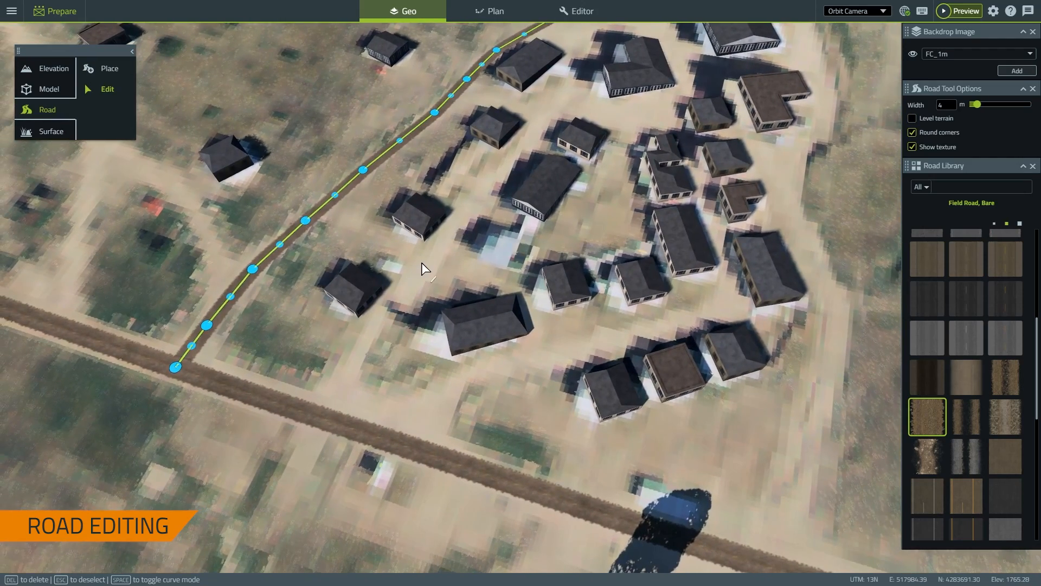
pyautogui.press('Escape')
pyautogui.scroll(-2, 422, 267)
pyautogui.scroll(-2, 418, 283)
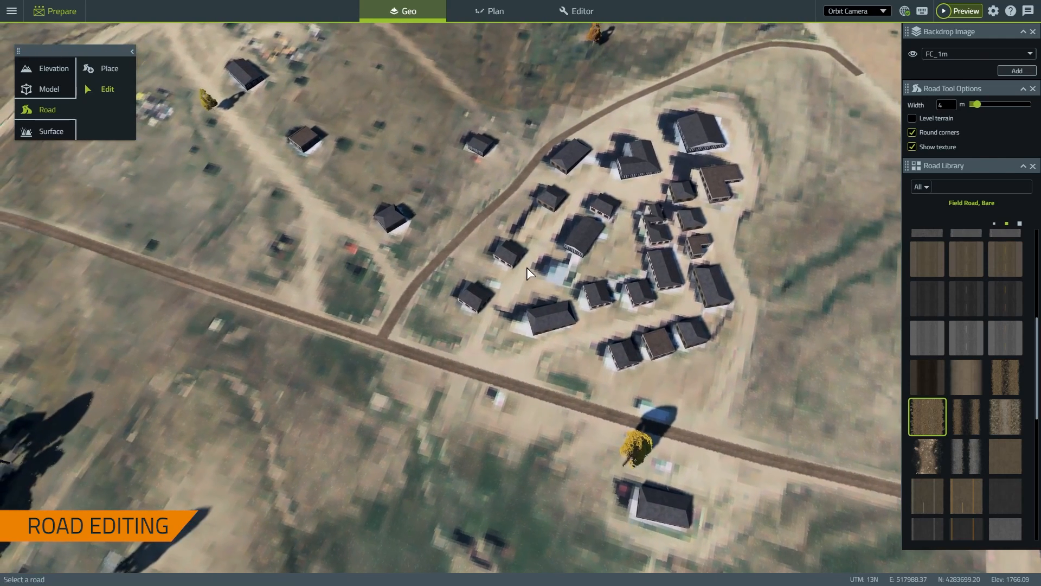
# Drag the curved village road up-left as a trial, then undo the move
pyautogui.click(424, 272)
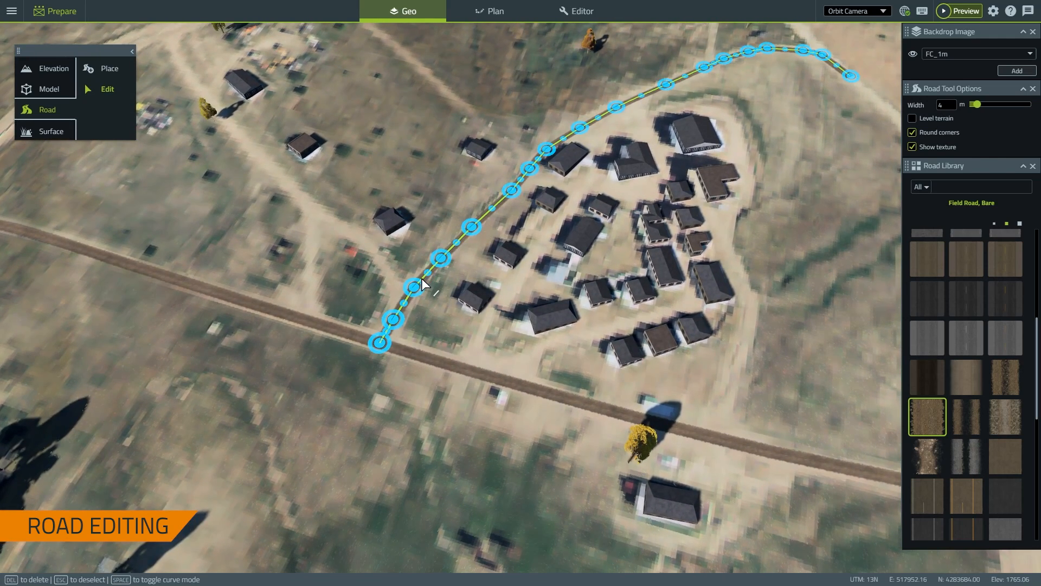
pyautogui.moveTo(422, 278); pyautogui.dragTo(259, 216)
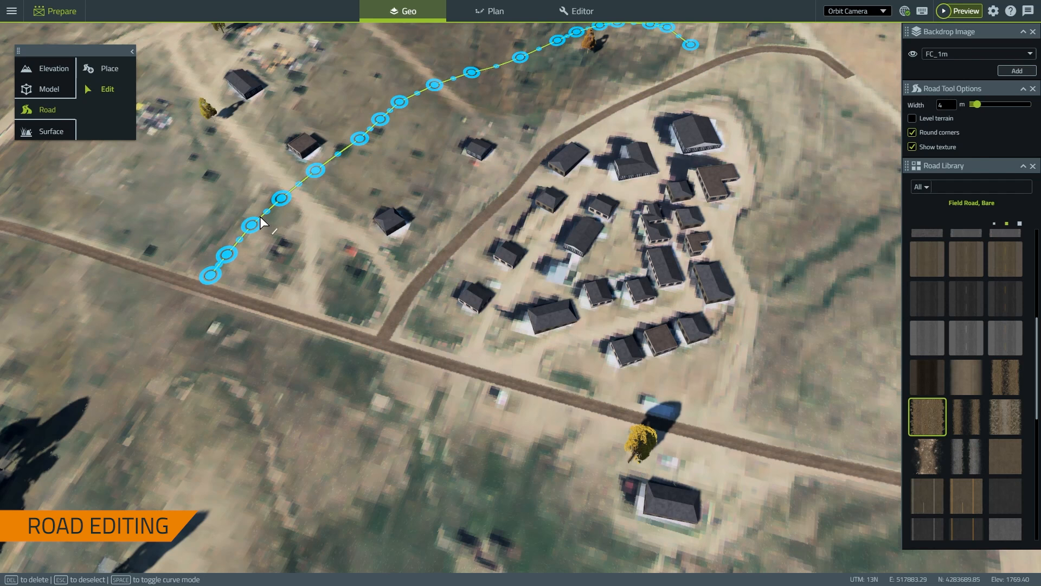
pyautogui.moveTo(347, 232); pyautogui.dragTo(449, 324)
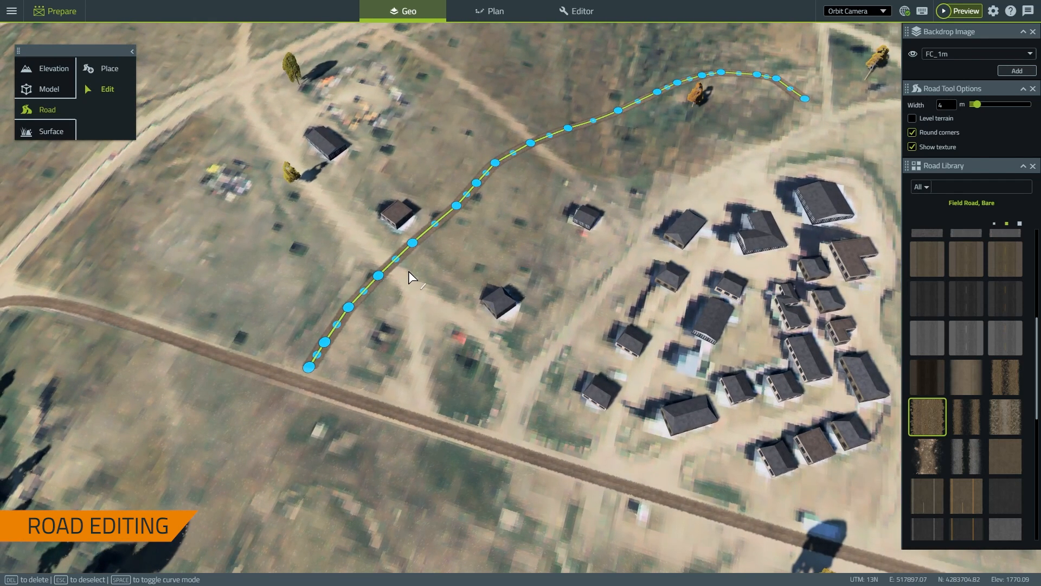
pyautogui.hotkey('ctrl', 'z')
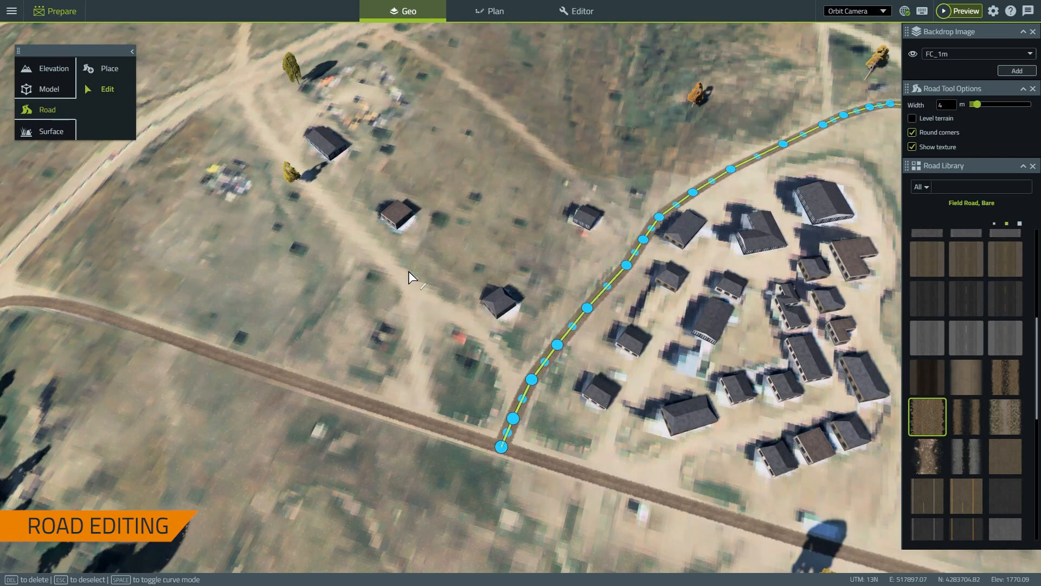
pyautogui.moveTo(445, 302); pyautogui.dragTo(497, 303)
pyautogui.moveTo(535, 300); pyautogui.dragTo(405, 219, button='middle')
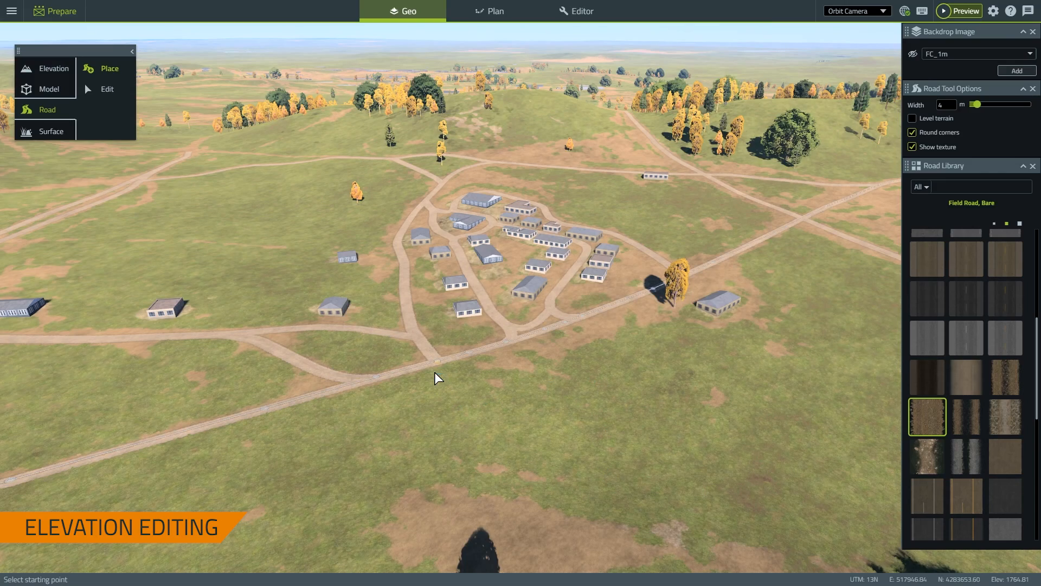
# Orbit and pan the camera for a 3-D look at the village and its surrounding roads
pyautogui.moveTo(557, 350)
pyautogui.mouseDown(button='middle')
pyautogui.moveTo(523, 278)
pyautogui.moveTo(581, 397)
pyautogui.mouseUp(button='middle')
pyautogui.scroll(-3, 581, 398)
pyautogui.scroll(2, 532, 397)
pyautogui.moveTo(532, 398); pyautogui.dragTo(513, 342, button='right')
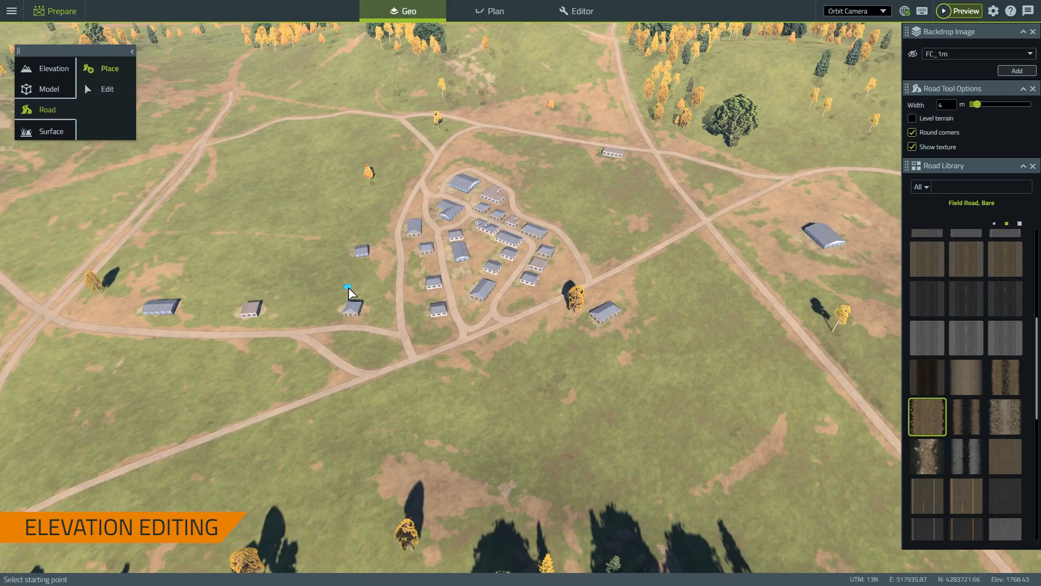
pyautogui.scroll(3, 293, 219)
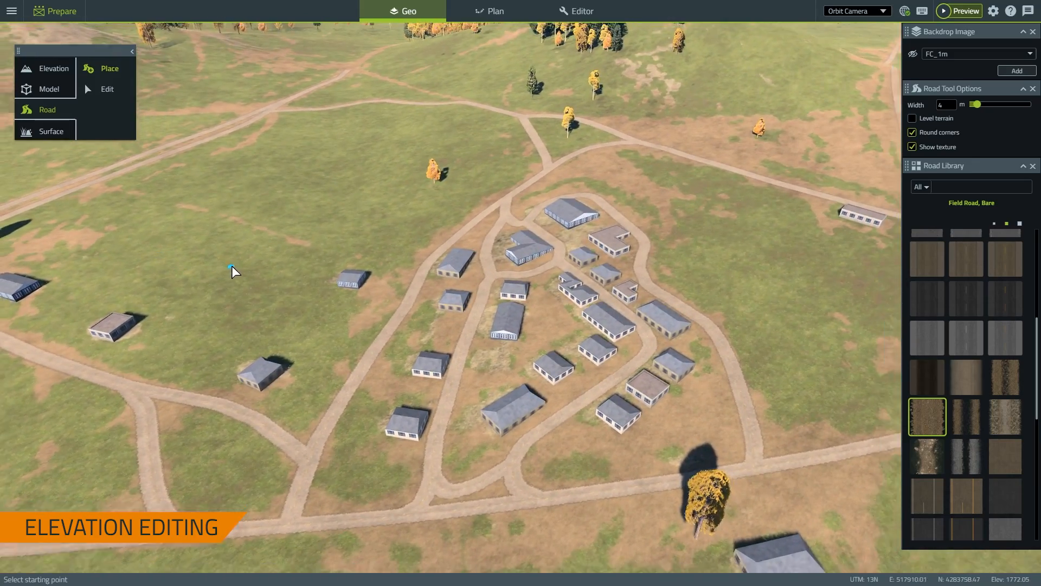
pyautogui.scroll(-3, 232, 271)
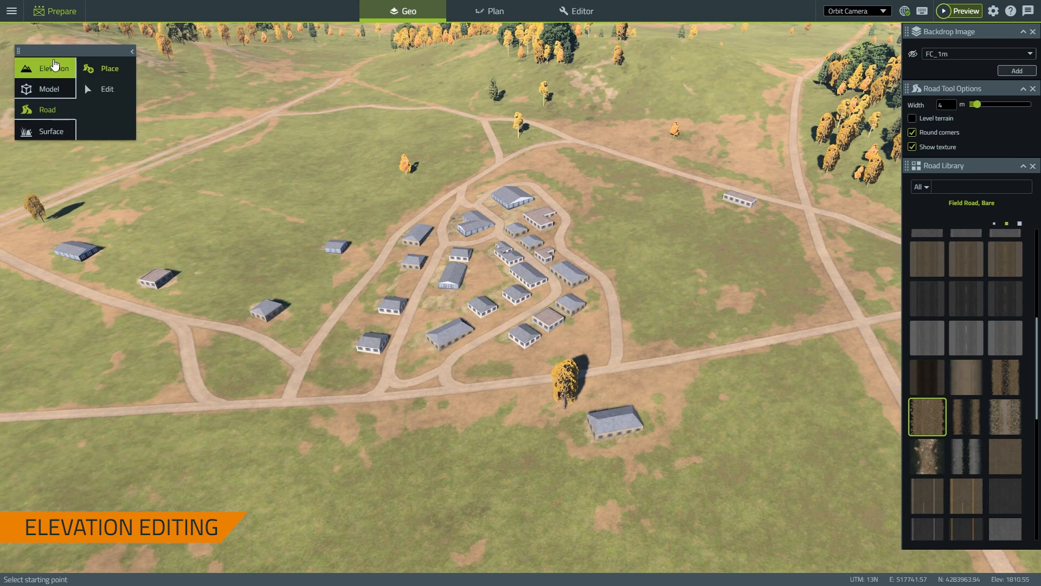
# Activate the freehand Elevation brush at 2.5 m size and orbit toward the village's north side
pyautogui.click(55, 65)
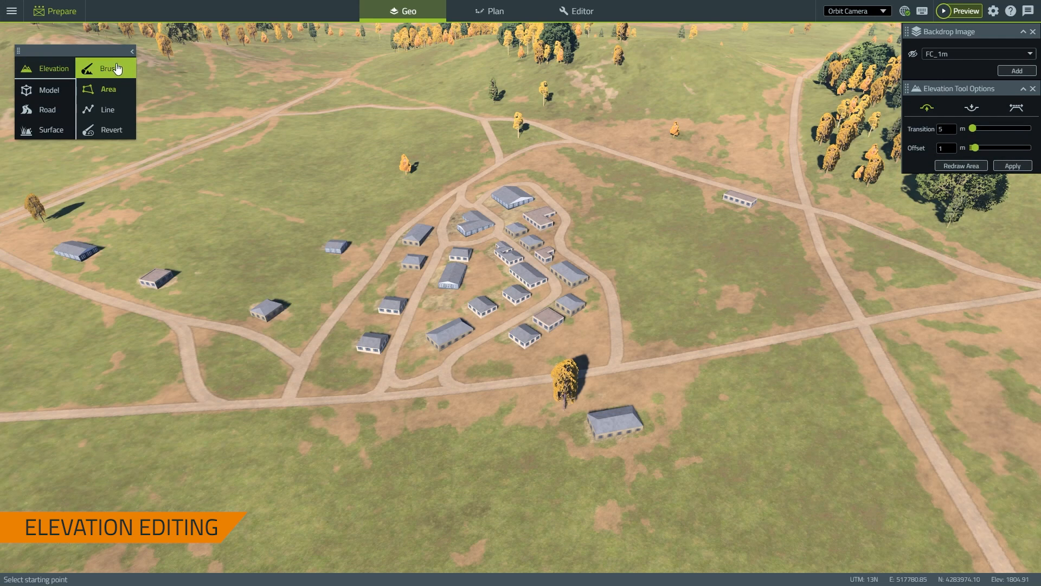
pyautogui.click(130, 78)
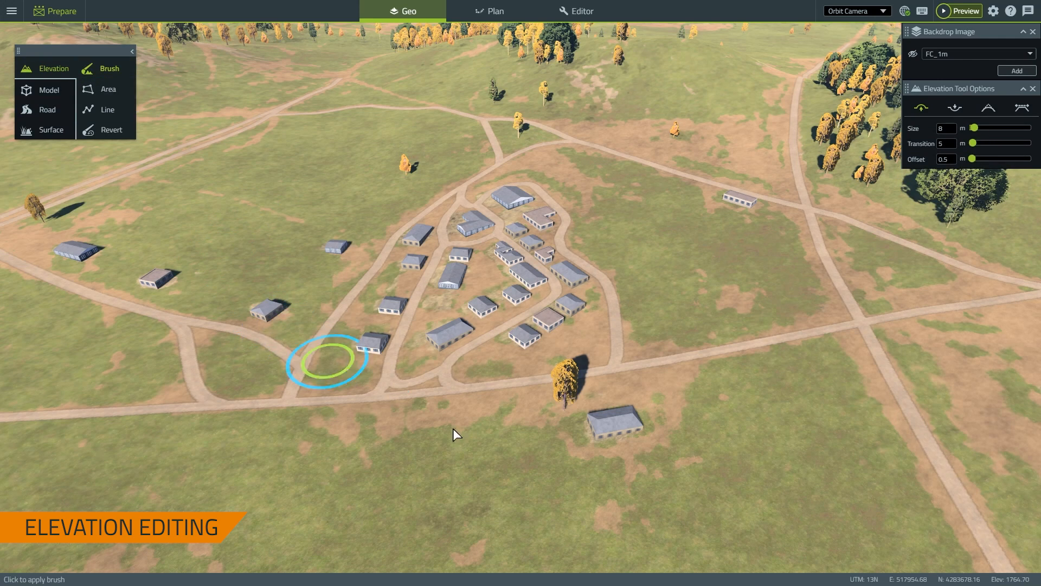
pyautogui.moveTo(510, 456); pyautogui.dragTo(612, 384, button='middle')
pyautogui.scroll(-2, 611, 384)
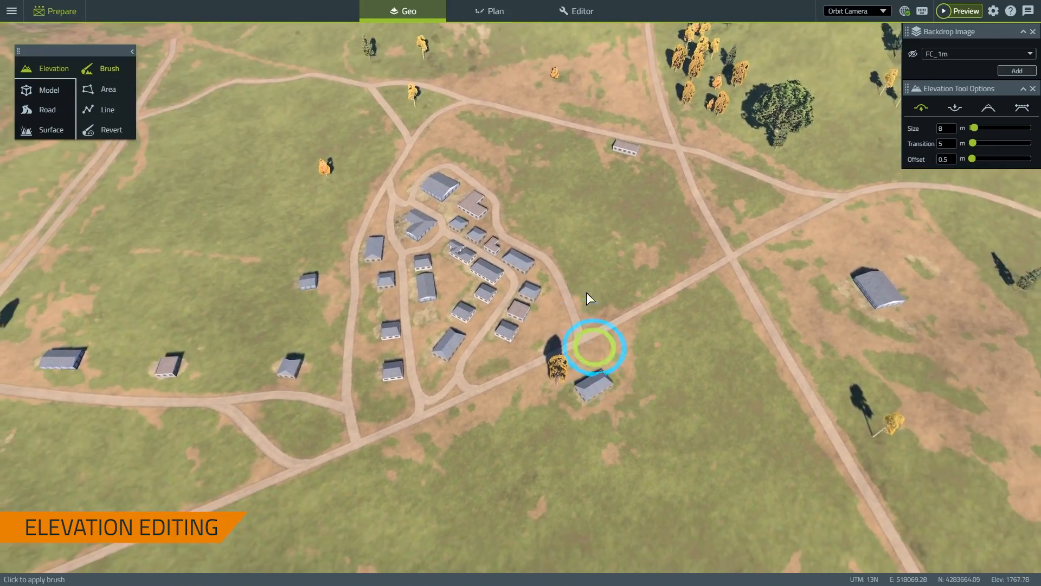
pyautogui.moveTo(593, 286); pyautogui.dragTo(591, 445, button='right')
pyautogui.moveTo(527, 189); pyautogui.dragTo(574, 264, button='middle')
pyautogui.scroll(-2, 571, 250)
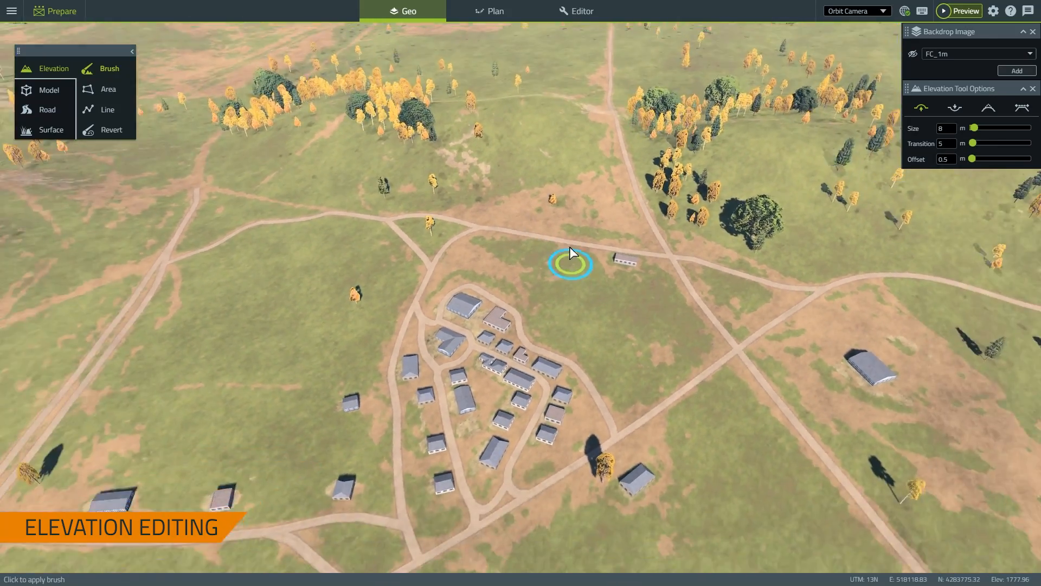
pyautogui.moveTo(569, 246); pyautogui.dragTo(595, 304, button='right')
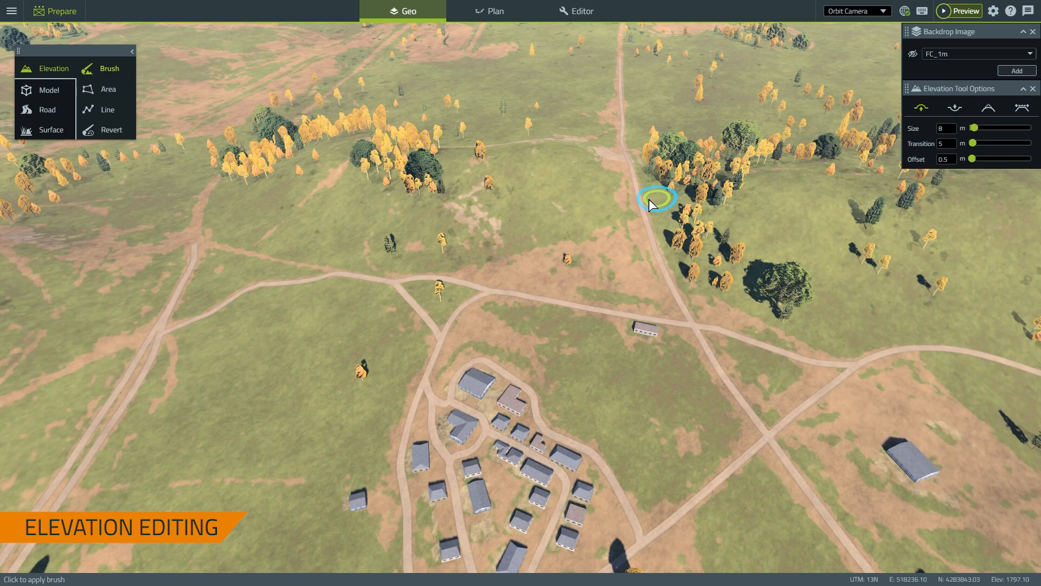
# Move the view at an oblique angle over the open fields north of the village
pyautogui.moveTo(563, 251); pyautogui.dragTo(530, 221, button='right')
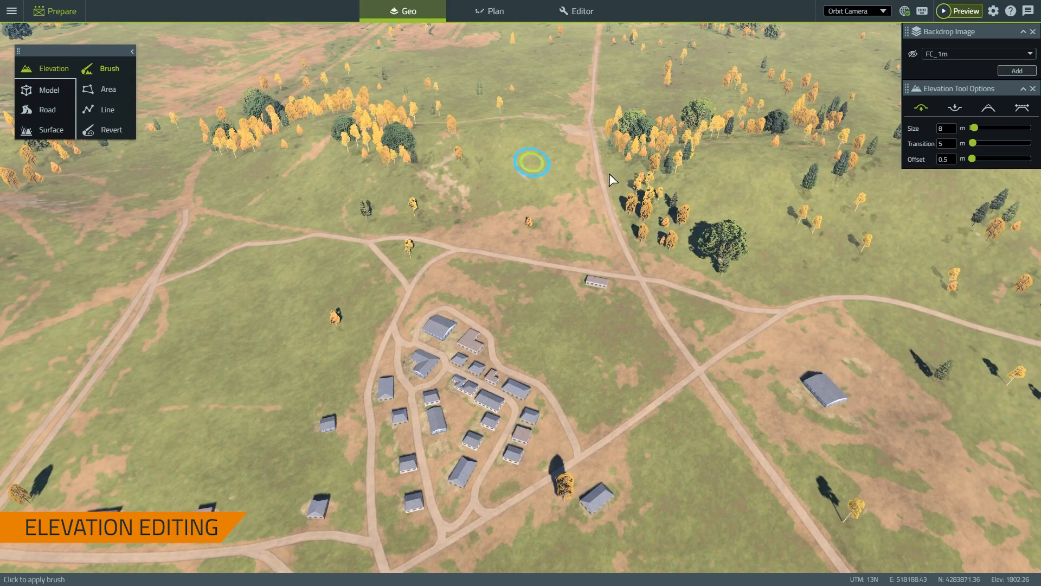
pyautogui.moveTo(802, 209)
pyautogui.mouseDown(button='right')
pyautogui.moveTo(595, 205)
pyautogui.moveTo(839, 229)
pyautogui.mouseUp(button='right')
pyautogui.moveTo(564, 163); pyautogui.dragTo(593, 177, button='right')
pyautogui.moveTo(581, 173); pyautogui.dragTo(571, 194, button='middle')
pyautogui.moveTo(570, 194); pyautogui.dragTo(568, 225, button='right')
pyautogui.scroll(-4, 566, 198)
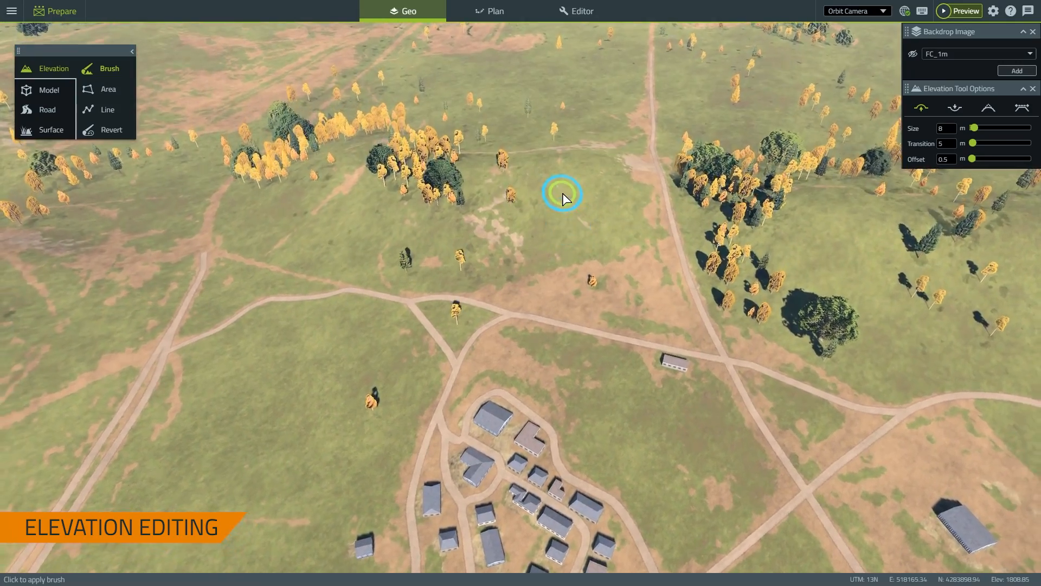
pyautogui.scroll(2, 565, 236)
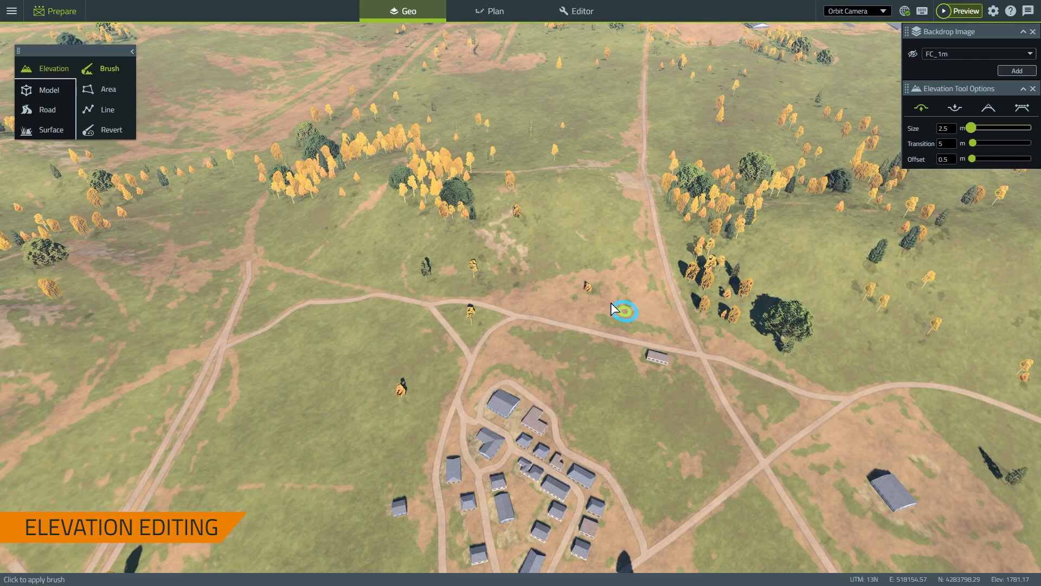
# Raise a test bump near the road, then set brush transition to 56 m and offset to 0.75 m
pyautogui.click(936, 281)
pyautogui.moveTo(973, 143); pyautogui.dragTo(1005, 144)
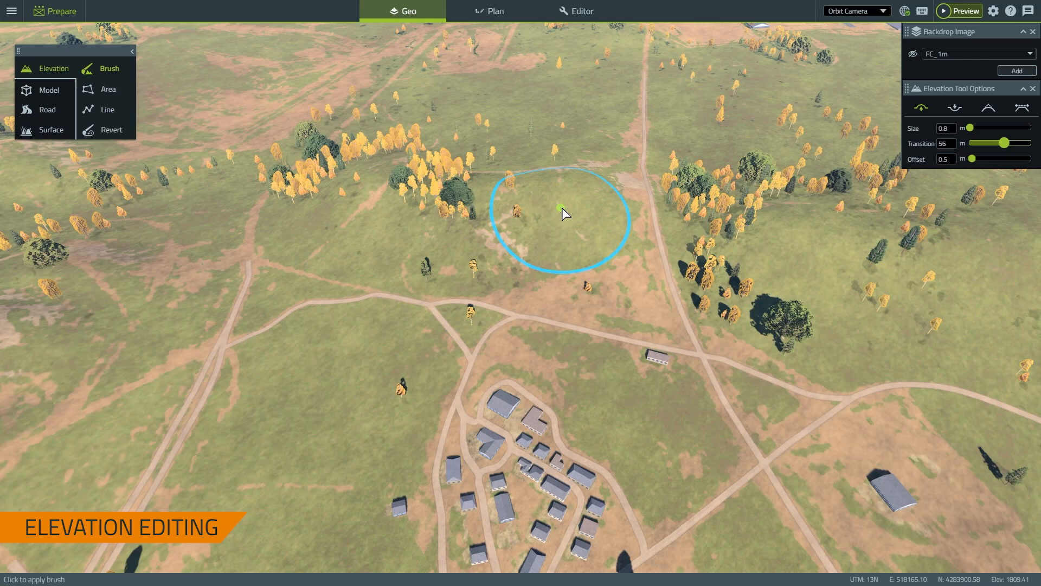
pyautogui.click(949, 159)
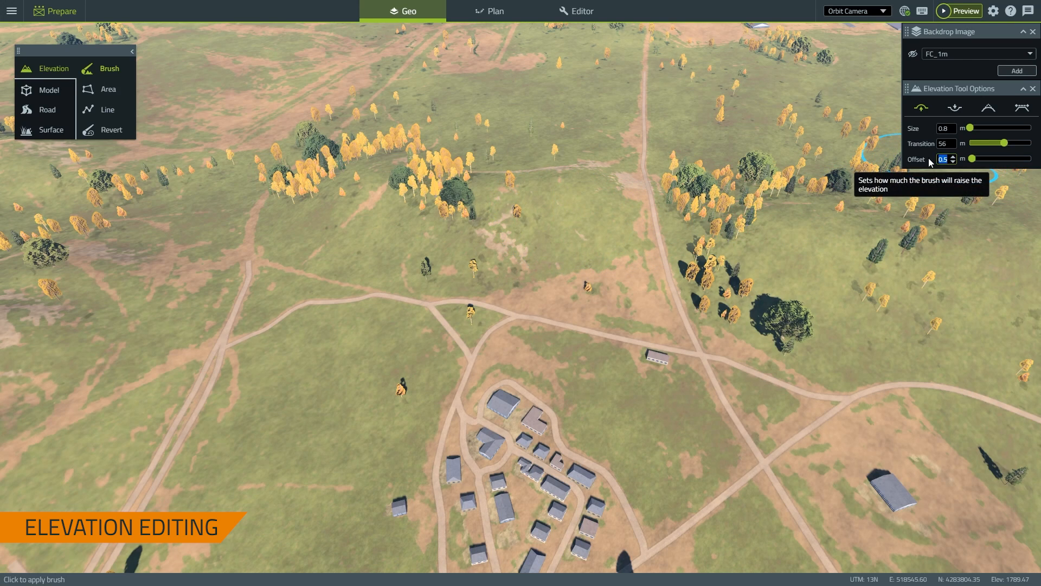
pyautogui.write('0.75')
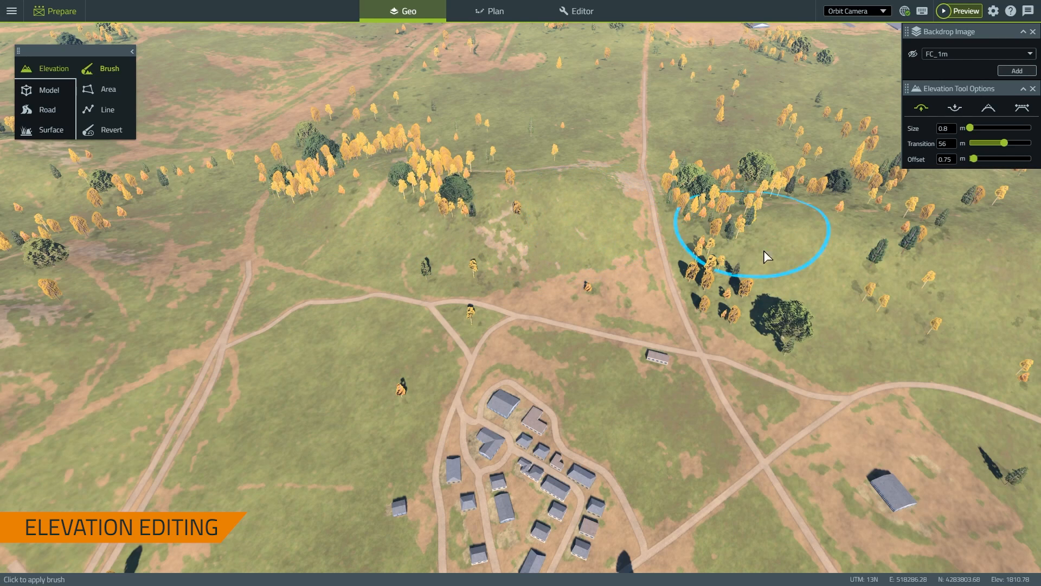
# Orbit and pan around the hillside to the grassland beside the dirt road north of the village
pyautogui.moveTo(770, 253)
pyautogui.mouseDown(button='right')
pyautogui.moveTo(660, 249)
pyautogui.moveTo(541, 216)
pyautogui.mouseUp(button='right')
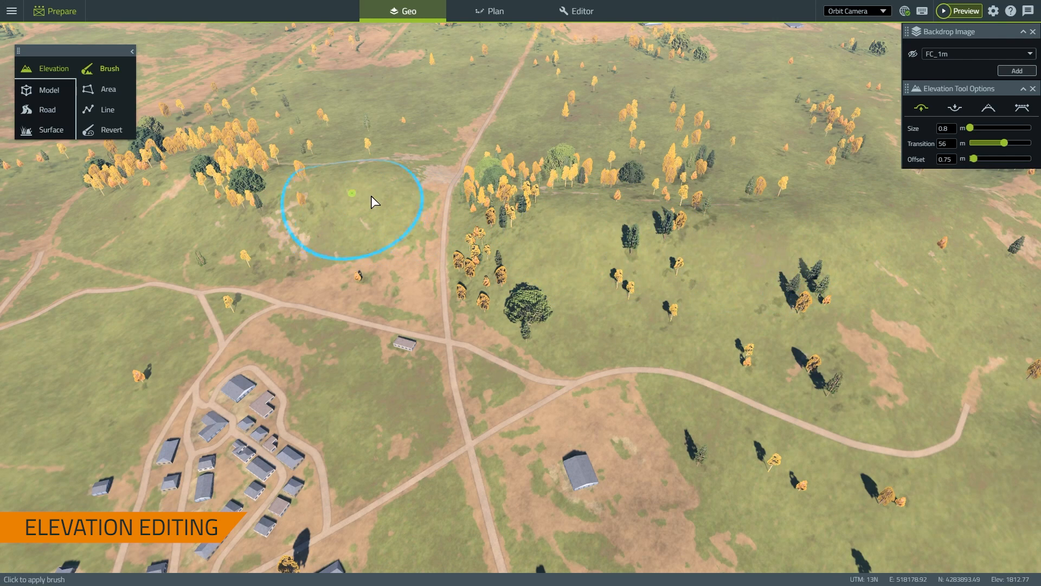
pyautogui.moveTo(315, 220); pyautogui.dragTo(383, 269, button='right')
pyautogui.scroll(3, 423, 244)
pyautogui.moveTo(383, 229)
pyautogui.mouseDown(button='middle')
pyautogui.moveTo(351, 319)
pyautogui.moveTo(289, 370)
pyautogui.moveTo(54, 402)
pyautogui.mouseUp(button='middle')
pyautogui.moveTo(291, 375)
pyautogui.mouseDown(button='middle')
pyautogui.moveTo(234, 307)
pyautogui.moveTo(50, 305)
pyautogui.moveTo(31, 356)
pyautogui.mouseUp(button='middle')
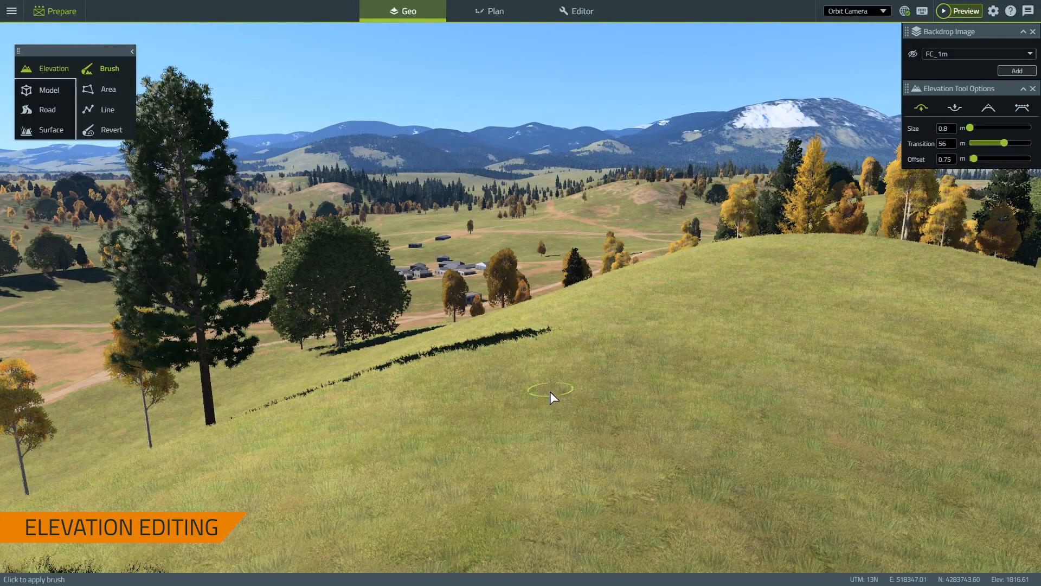
pyautogui.moveTo(550, 392); pyautogui.dragTo(590, 320, button='middle')
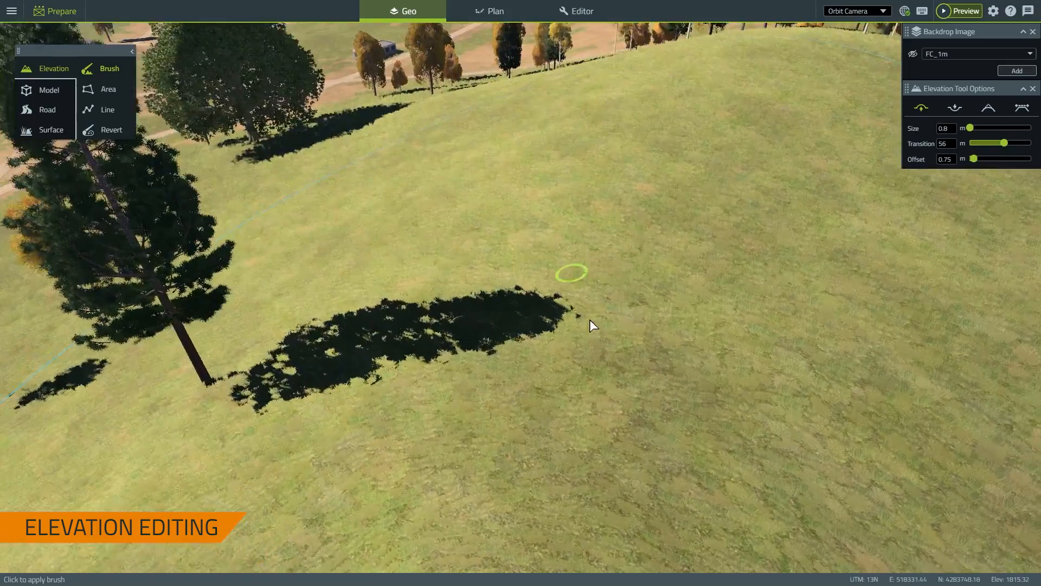
pyautogui.scroll(-10, 596, 347)
pyautogui.moveTo(370, 311); pyautogui.dragTo(889, 375, button='middle')
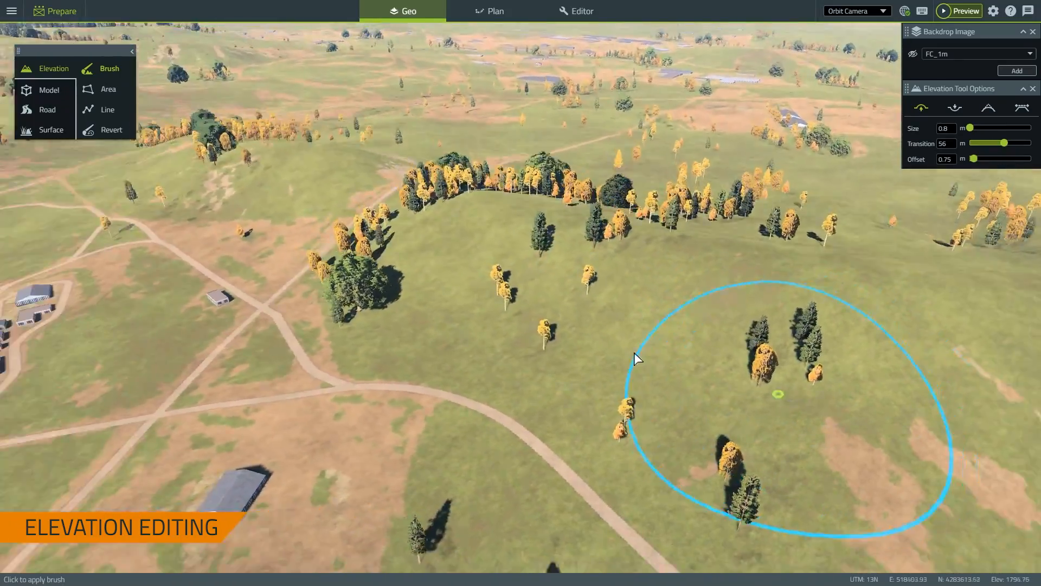
pyautogui.moveTo(596, 327); pyautogui.dragTo(789, 460, button='middle')
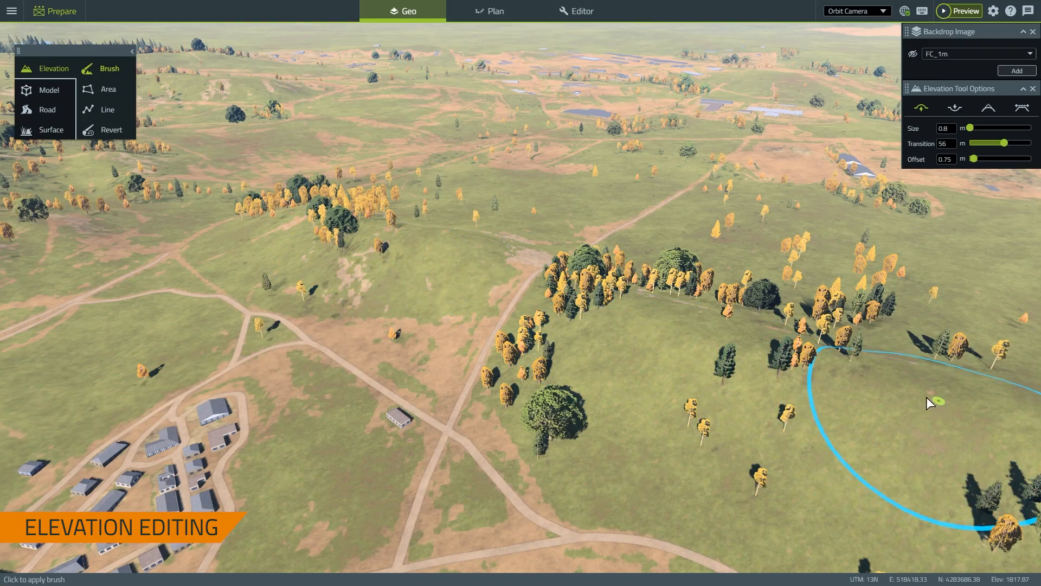
pyautogui.moveTo(629, 366); pyautogui.dragTo(753, 347, button='middle')
pyautogui.scroll(-3, 751, 347)
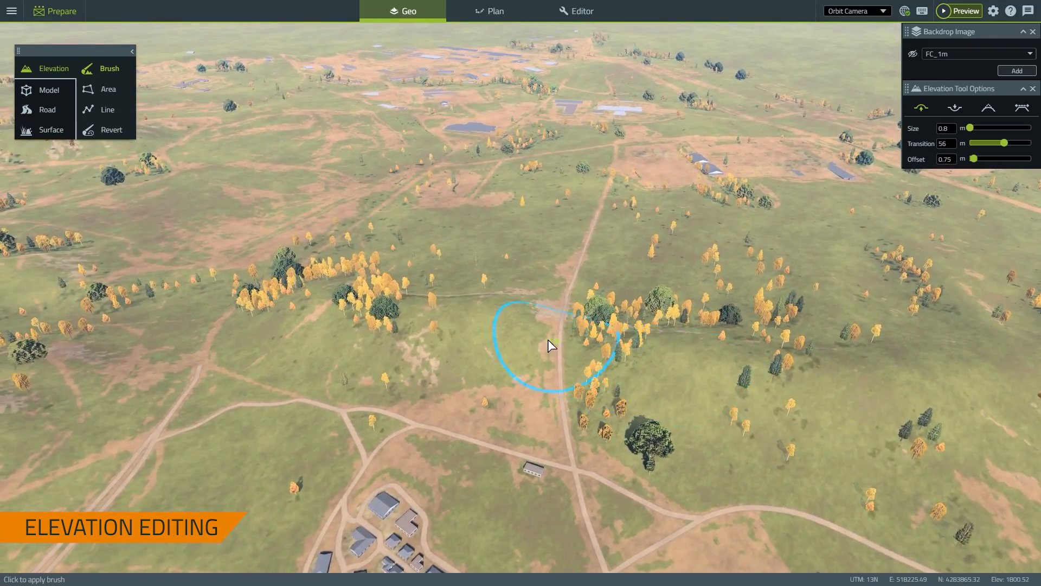
pyautogui.scroll(3, 551, 342)
# Switch the elevation brush to Lower with a 0.5 m offset
pyautogui.rightClick(580, 347)
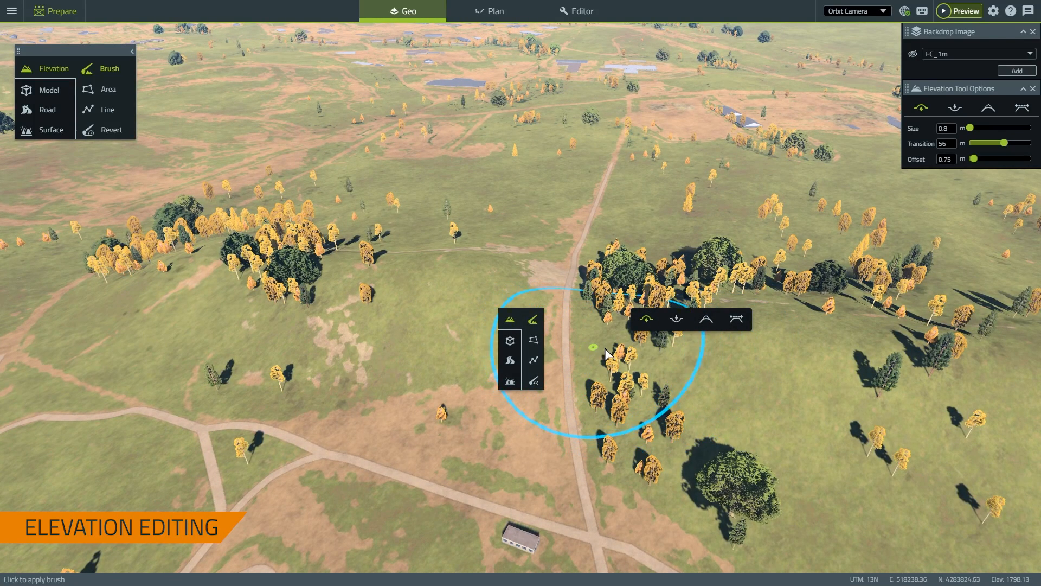
pyautogui.click(678, 322)
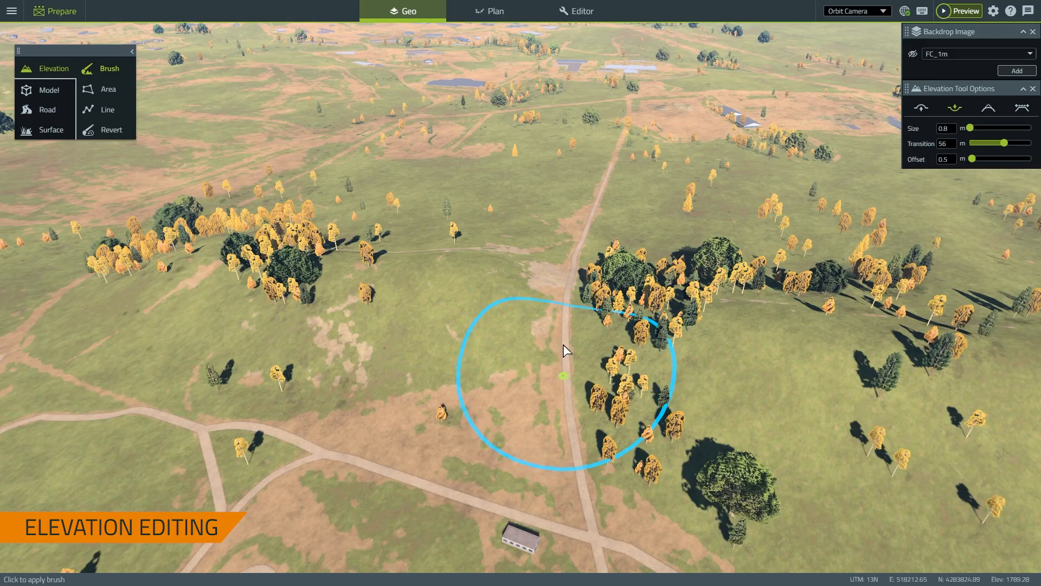
pyautogui.moveTo(553, 353)
pyautogui.mouseDown(button='middle')
pyautogui.moveTo(552, 434)
pyautogui.moveTo(525, 385)
pyautogui.moveTo(528, 362)
pyautogui.mouseUp(button='middle')
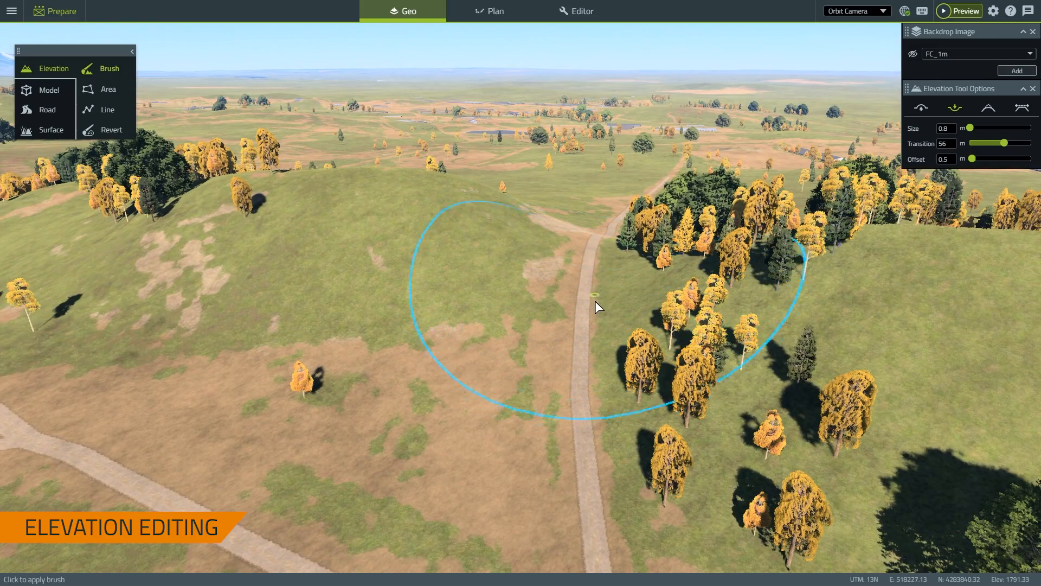
pyautogui.scroll(-5, 594, 302)
pyautogui.scroll(6, 602, 347)
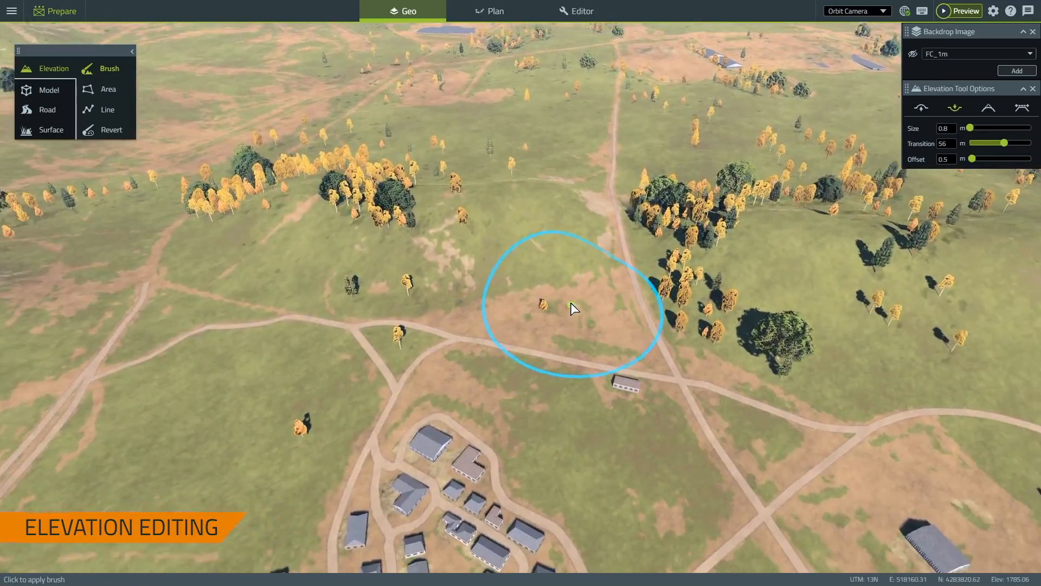
pyautogui.scroll(-3, 571, 304)
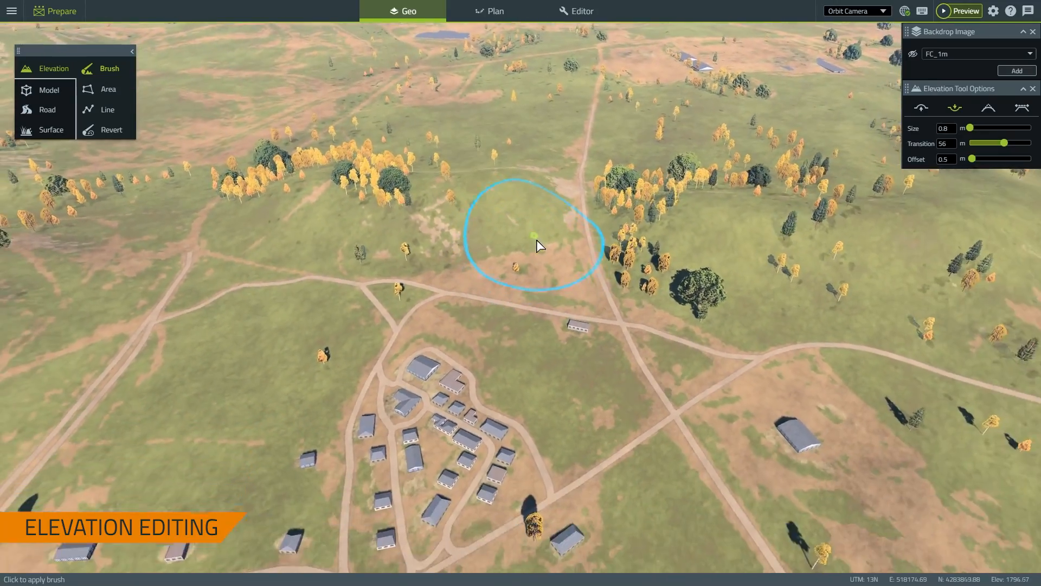
pyautogui.scroll(3, 531, 309)
# Orbit and zoom around the village to inspect its fields
pyautogui.moveTo(509, 342)
pyautogui.mouseDown(button='middle')
pyautogui.moveTo(440, 336)
pyautogui.moveTo(432, 353)
pyautogui.mouseUp(button='middle')
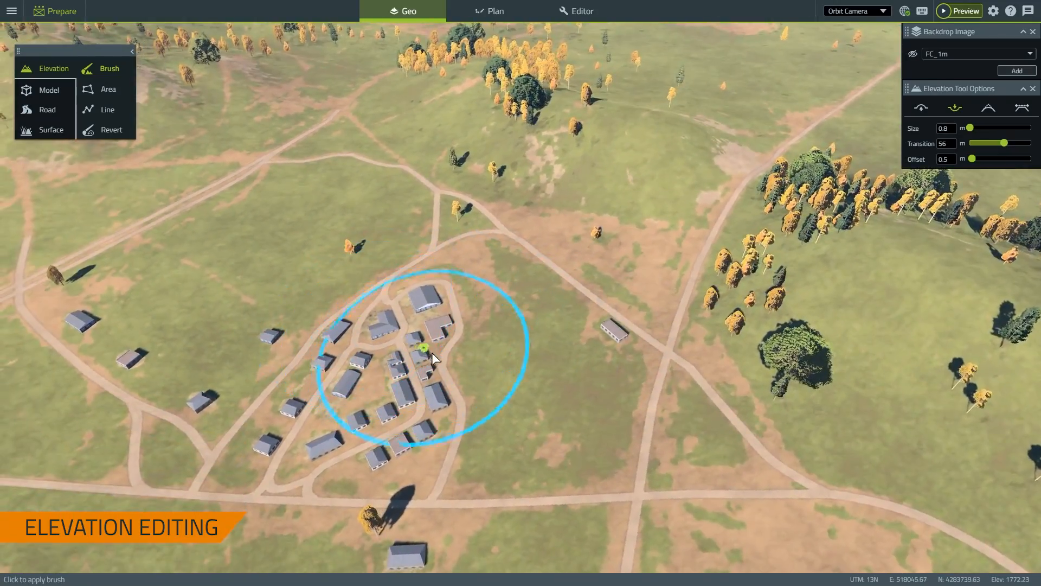
pyautogui.scroll(-3, 559, 335)
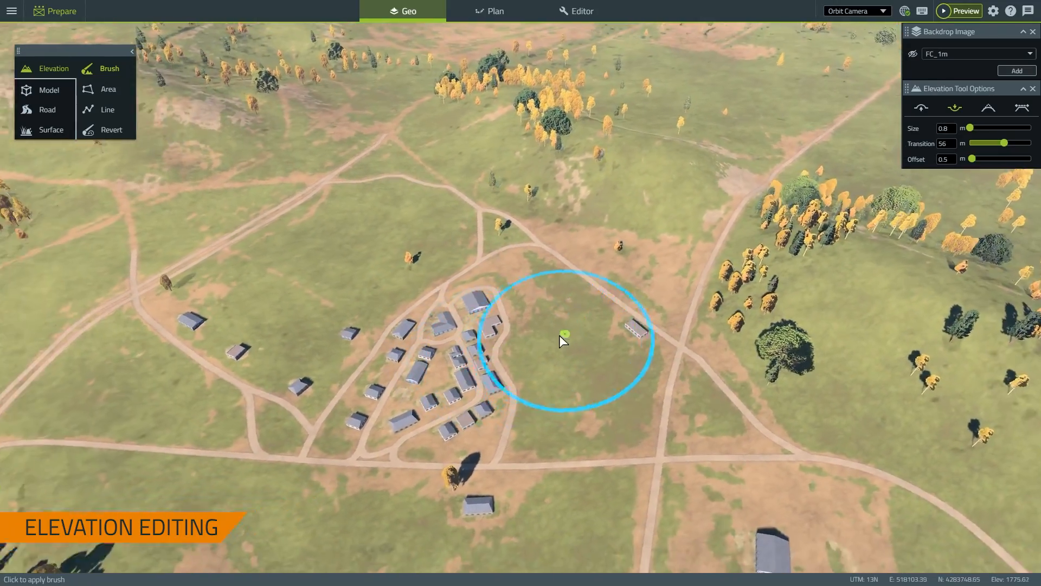
pyautogui.scroll(3, 604, 363)
pyautogui.moveTo(608, 365)
pyautogui.mouseDown(button='middle')
pyautogui.moveTo(678, 364)
pyautogui.moveTo(665, 337)
pyautogui.mouseUp(button='middle')
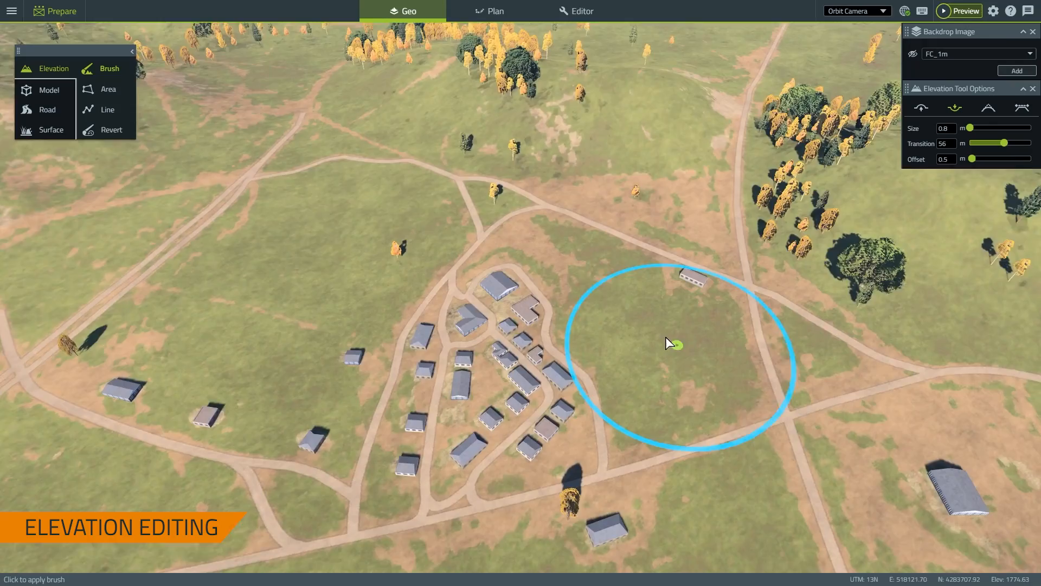
pyautogui.scroll(-3, 622, 308)
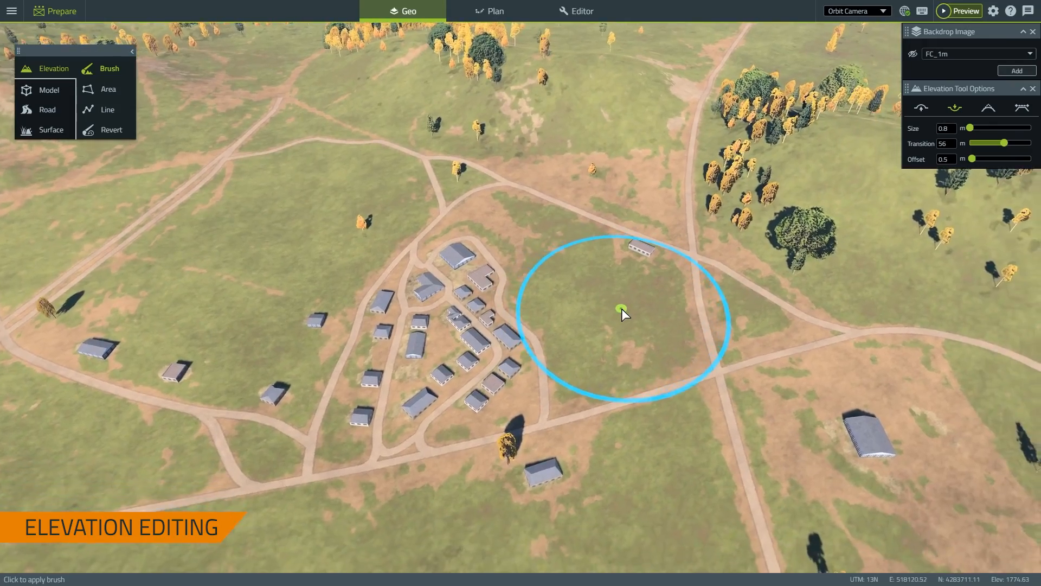
pyautogui.scroll(3, 607, 278)
pyautogui.scroll(-1, 558, 312)
pyautogui.scroll(2, 629, 295)
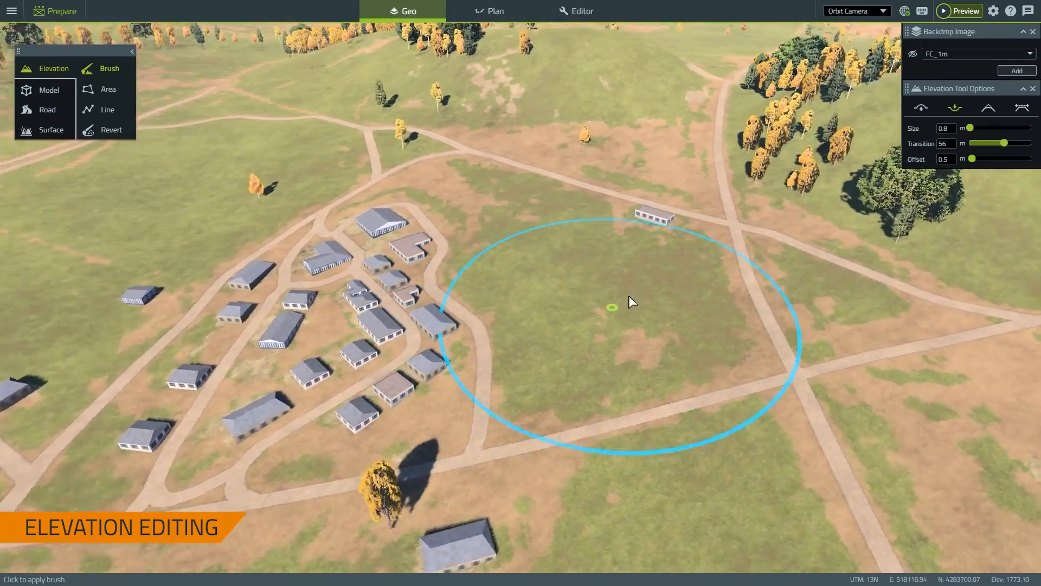
pyautogui.scroll(-4, 630, 293)
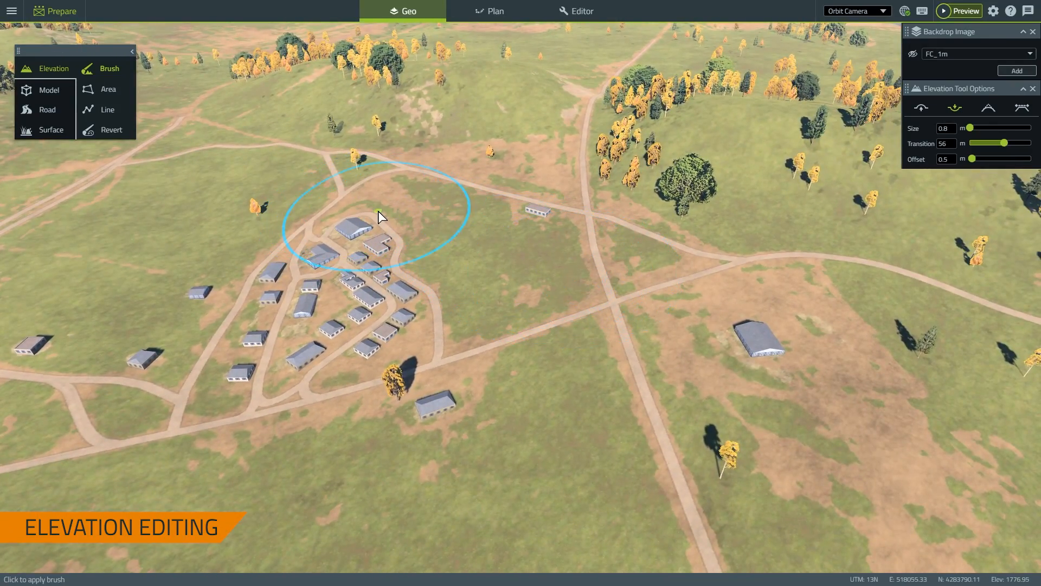
# Choose the Elevation Area tool, show the FC_1m backdrop, and frame the compound overhead
pyautogui.click(103, 89)
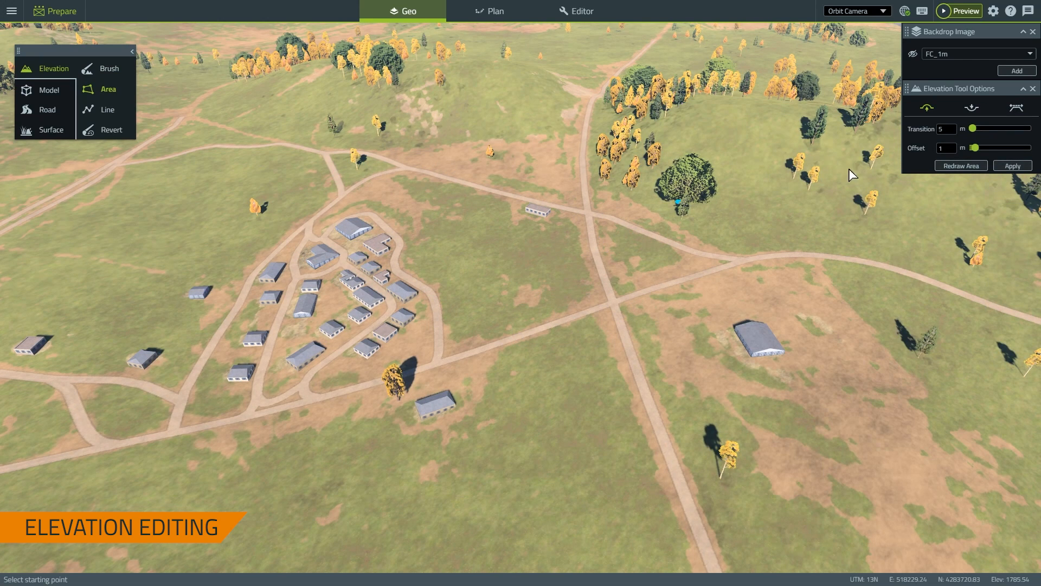
pyautogui.click(912, 55)
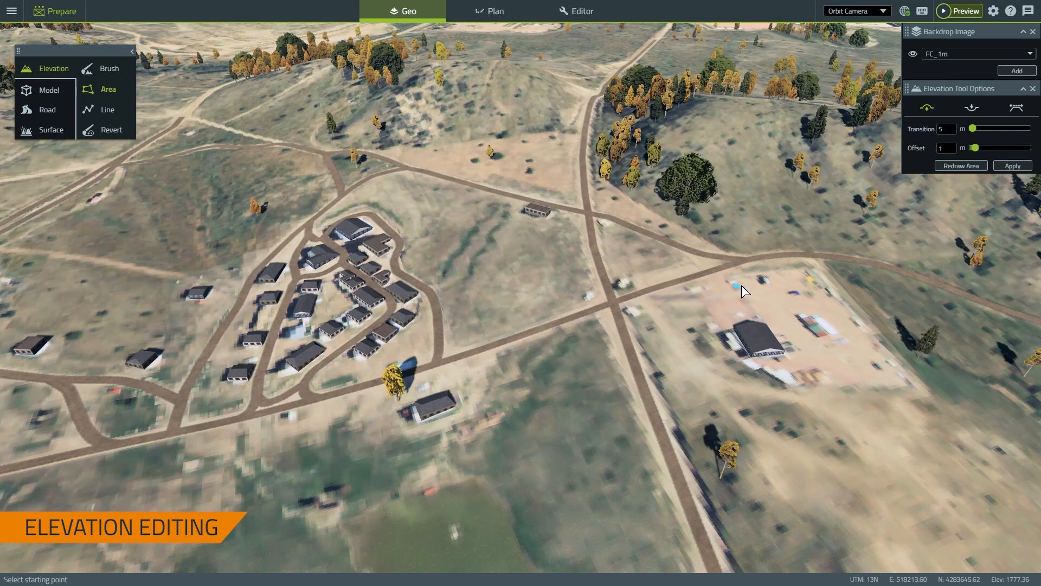
pyautogui.moveTo(758, 308); pyautogui.dragTo(605, 348, button='right')
pyautogui.moveTo(605, 348); pyautogui.dragTo(542, 285, button='middle')
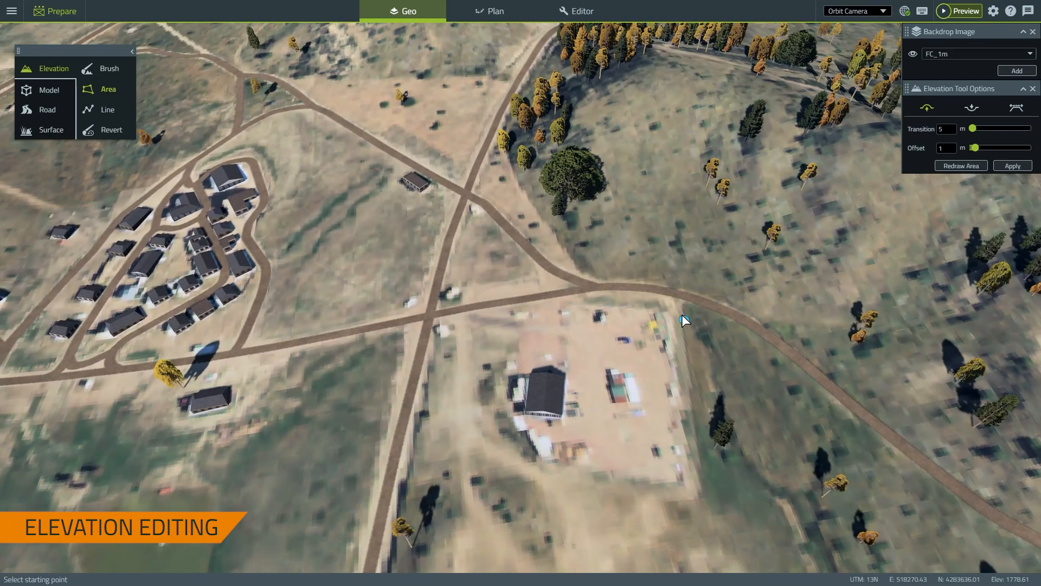
# Outline the compound with five corners, bend the top edge, and set transition to 5.1 m
pyautogui.click(661, 310)
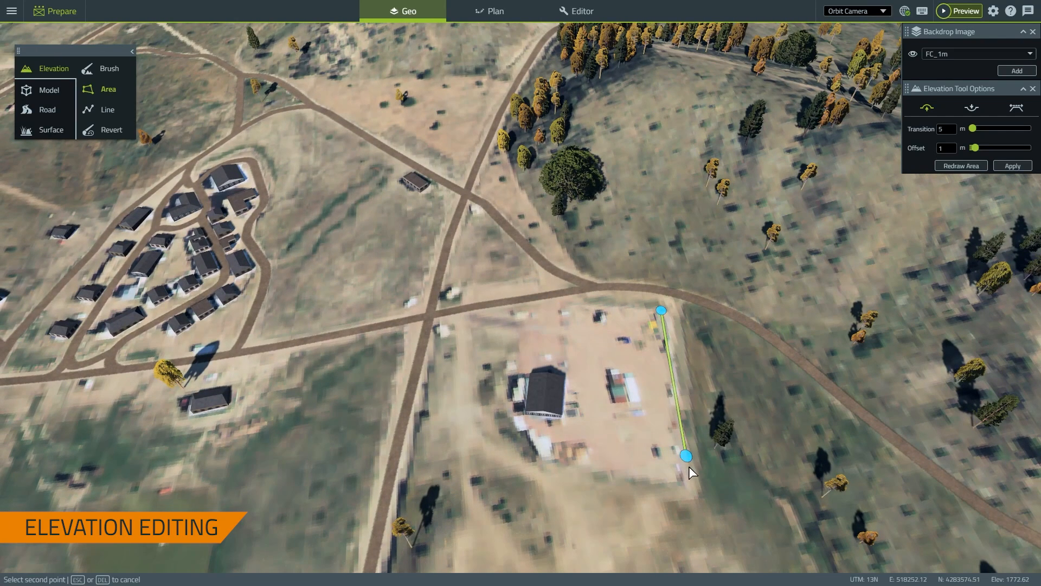
pyautogui.click(683, 481)
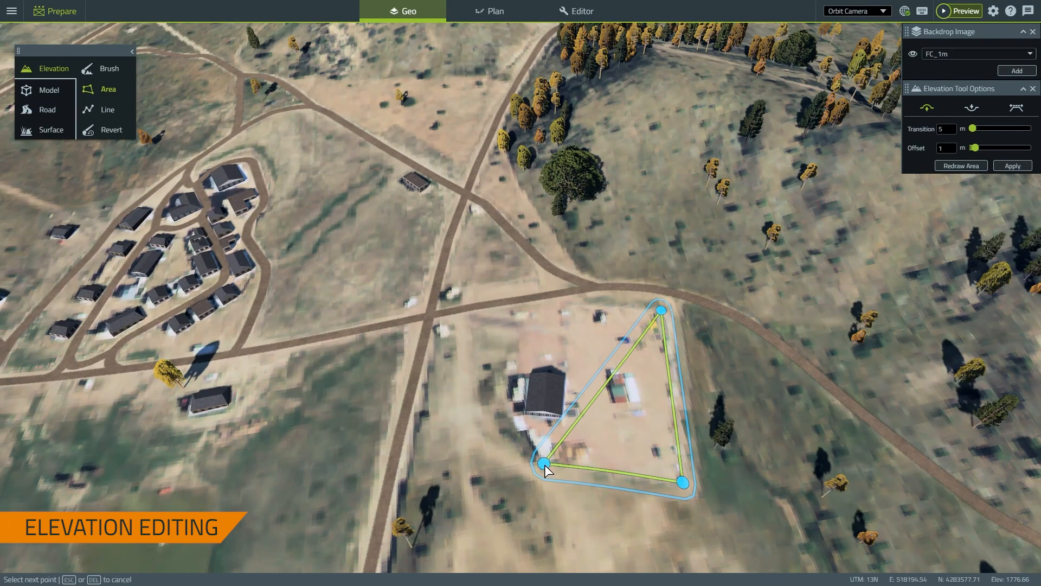
pyautogui.click(544, 464)
pyautogui.click(499, 405)
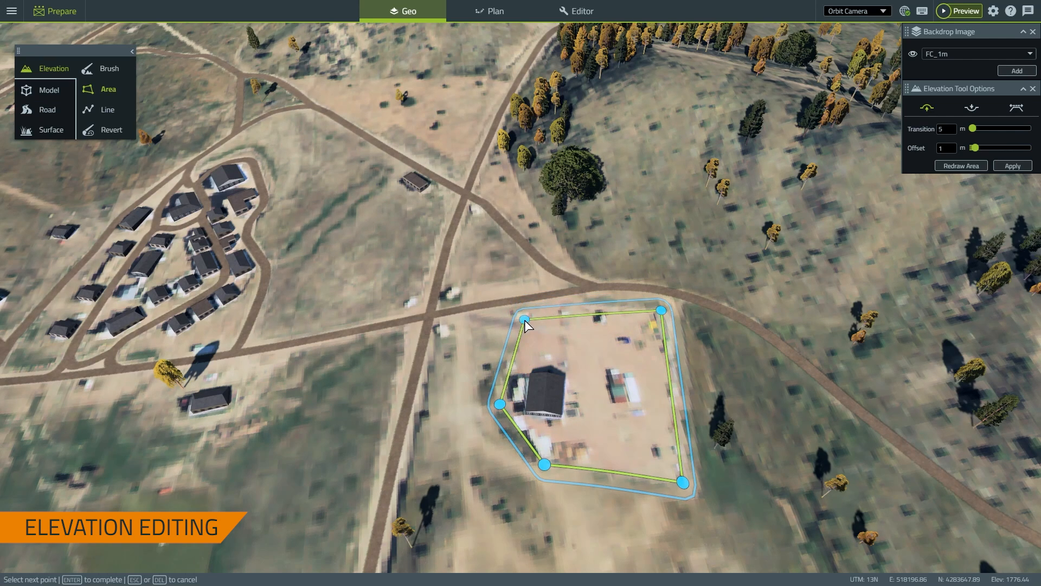
pyautogui.click(523, 313)
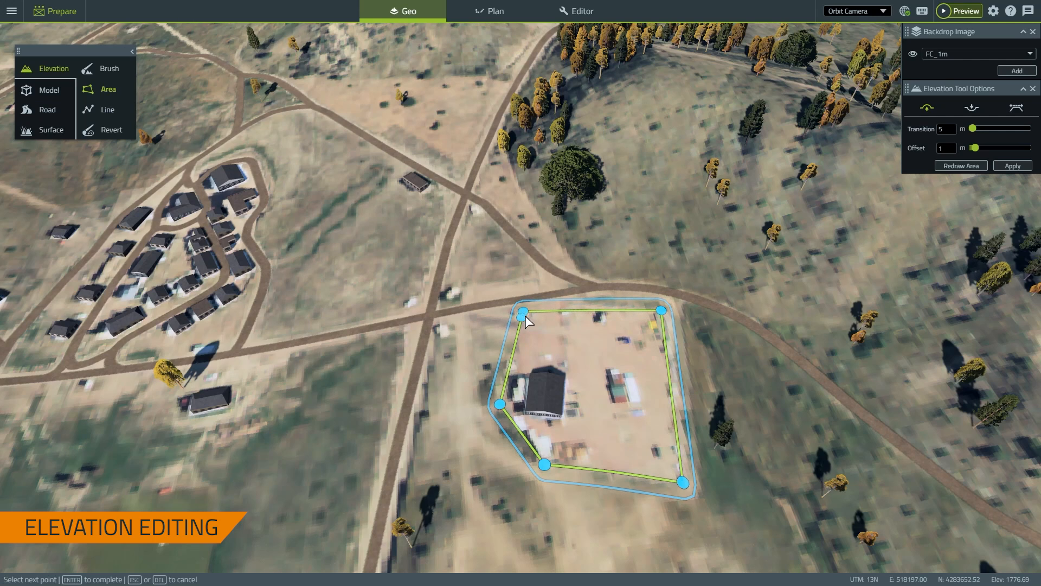
pyautogui.press('Return')
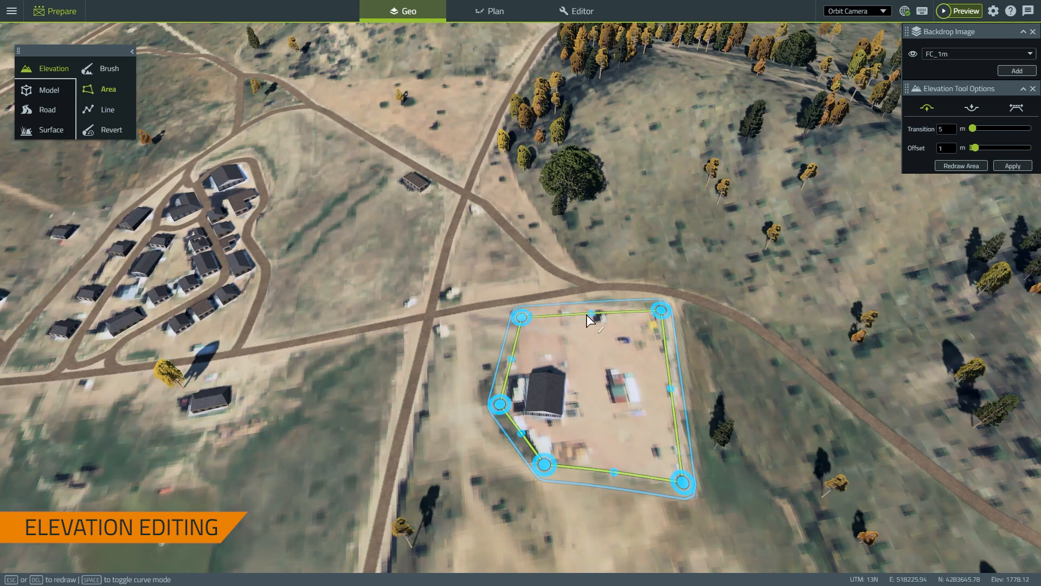
pyautogui.moveTo(591, 313); pyautogui.dragTo(585, 305)
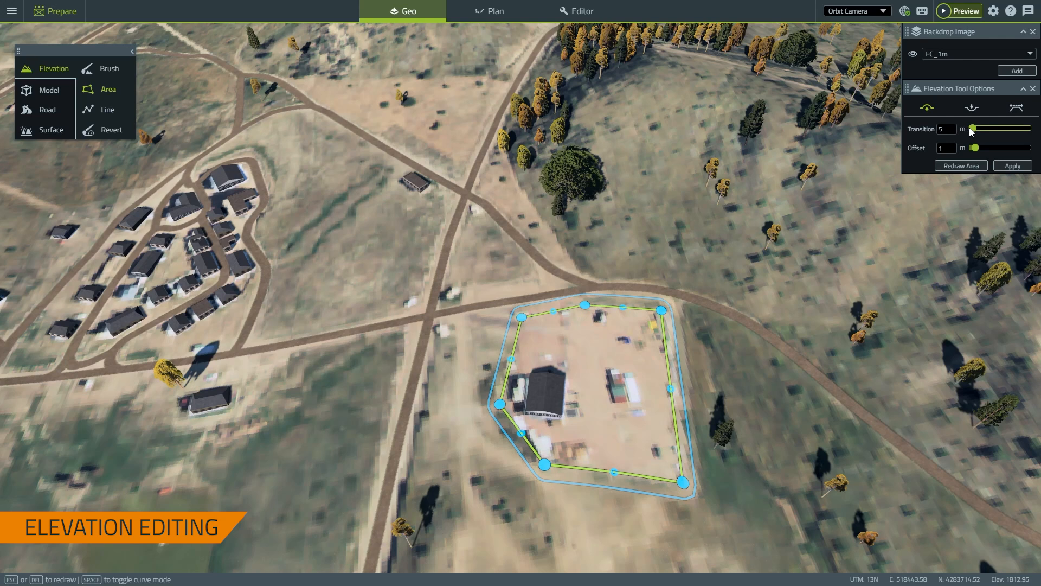
pyautogui.moveTo(969, 126); pyautogui.dragTo(973, 131)
# Flatten the compound area to a custom 1776.44 m height sampled from the ground
pyautogui.click(1014, 111)
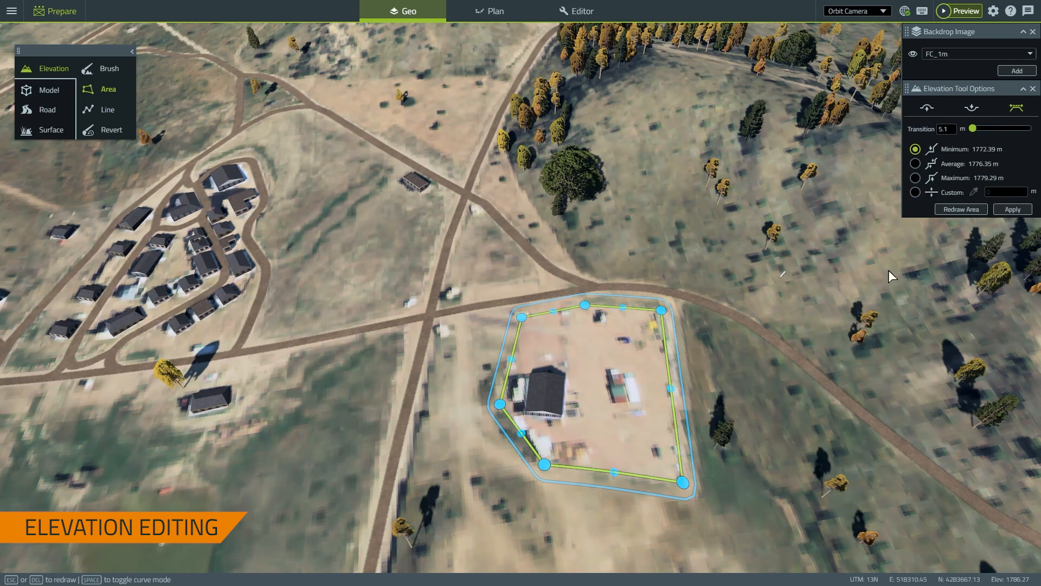
pyautogui.click(955, 209)
pyautogui.click(916, 193)
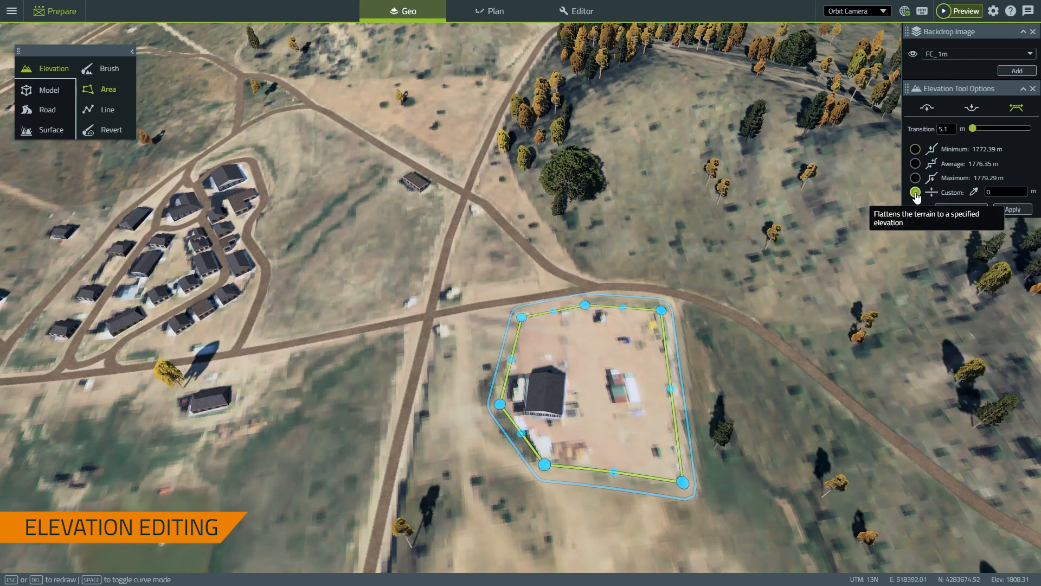
pyautogui.click(975, 193)
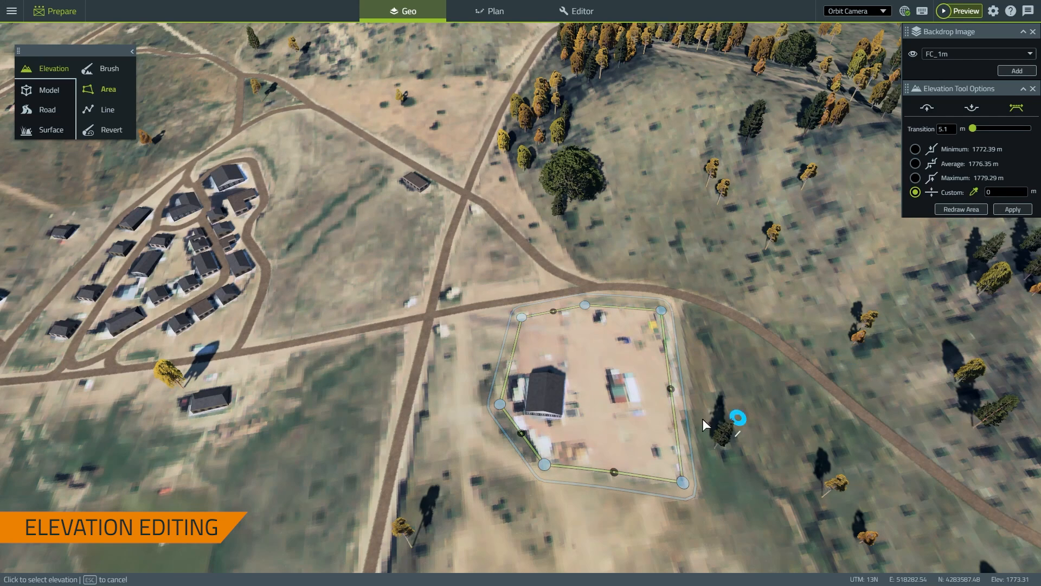
pyautogui.click(599, 398)
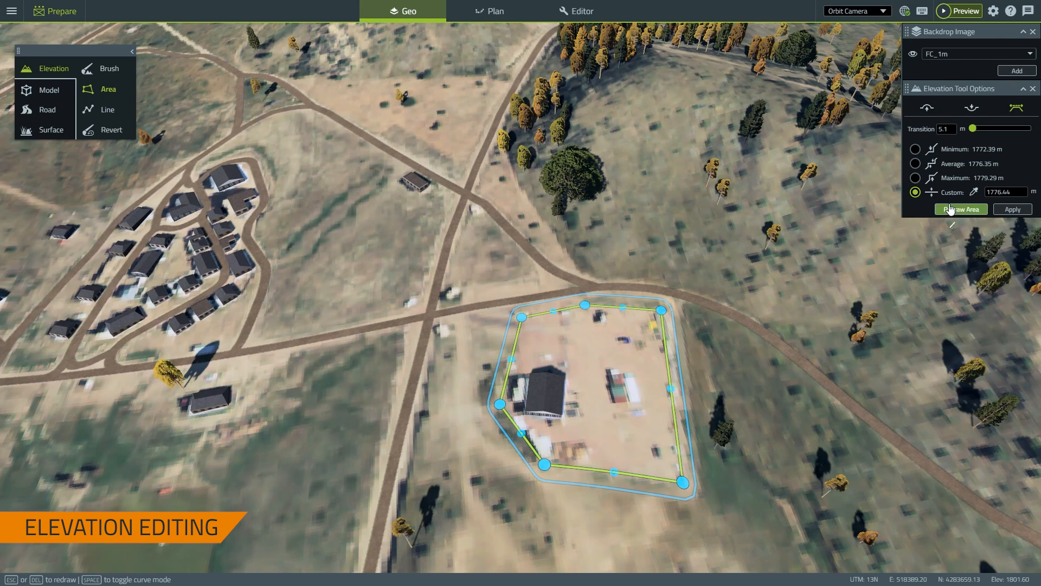
pyautogui.click(1012, 209)
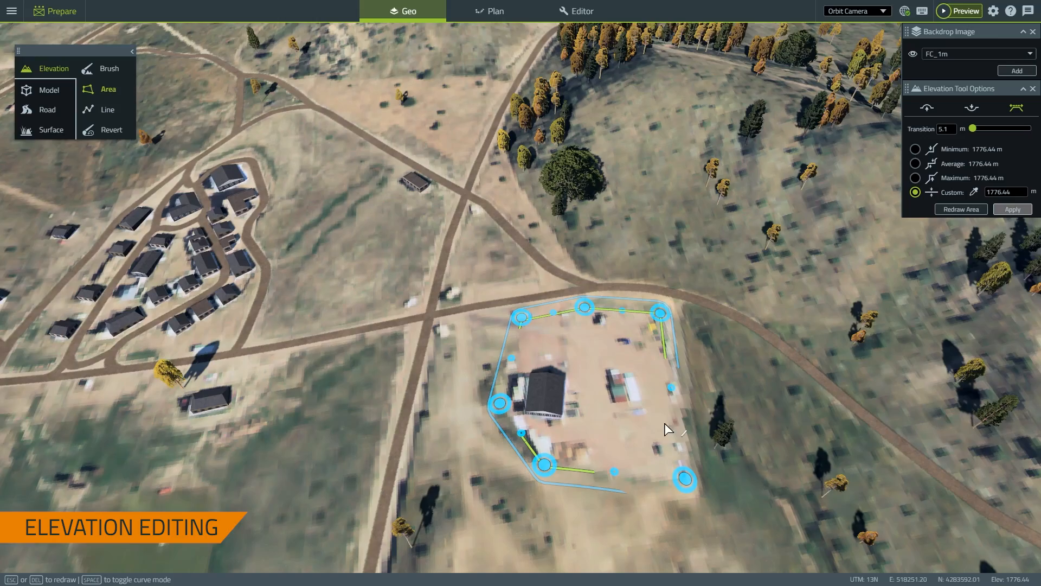
# Inspect the flattened yard, then discard the area outline
pyautogui.scroll(5, 663, 425)
pyautogui.moveTo(630, 404); pyautogui.dragTo(522, 473, button='middle')
pyautogui.scroll(6, 518, 451)
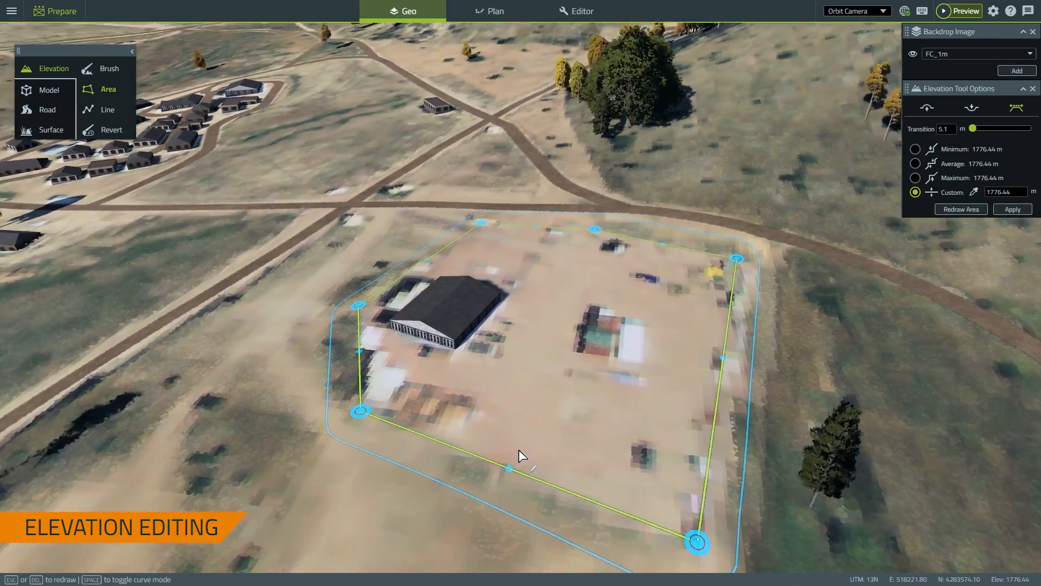
pyautogui.scroll(-10, 486, 394)
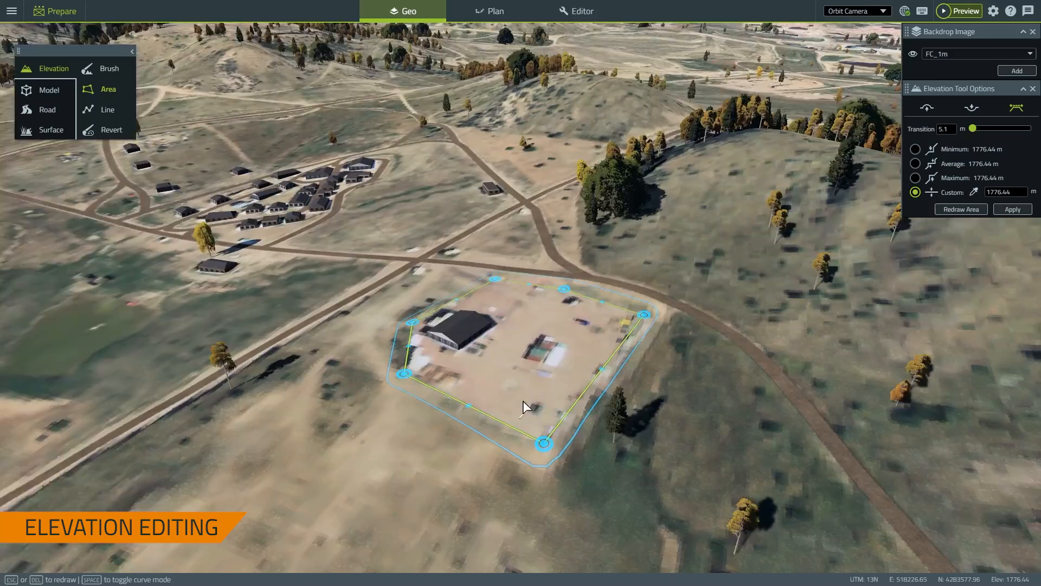
pyautogui.moveTo(522, 401); pyautogui.dragTo(637, 346, button='middle')
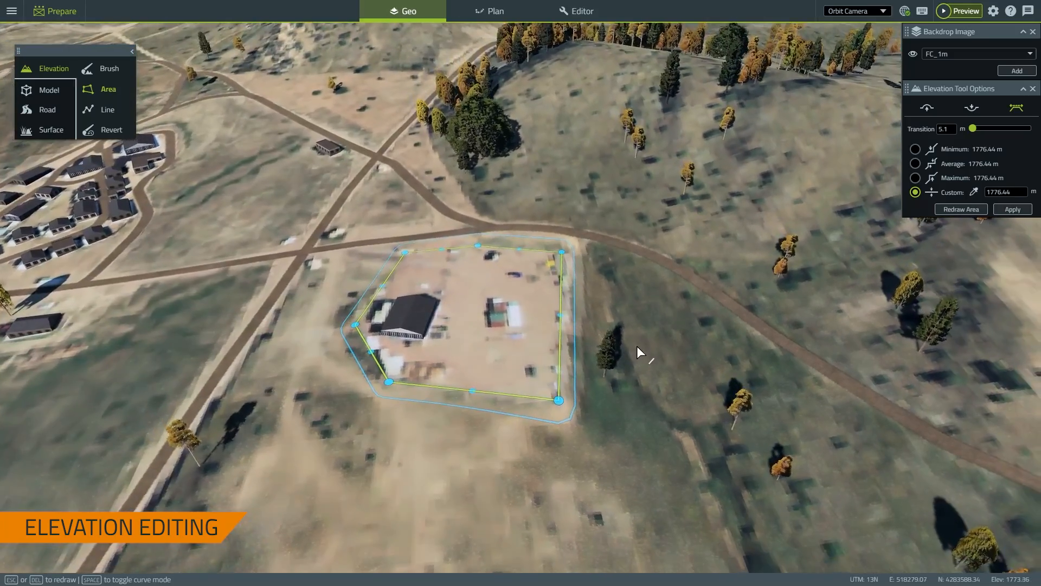
pyautogui.scroll(-3, 637, 345)
pyautogui.moveTo(422, 343); pyautogui.dragTo(595, 381, button='right')
pyautogui.scroll(1, 530, 330)
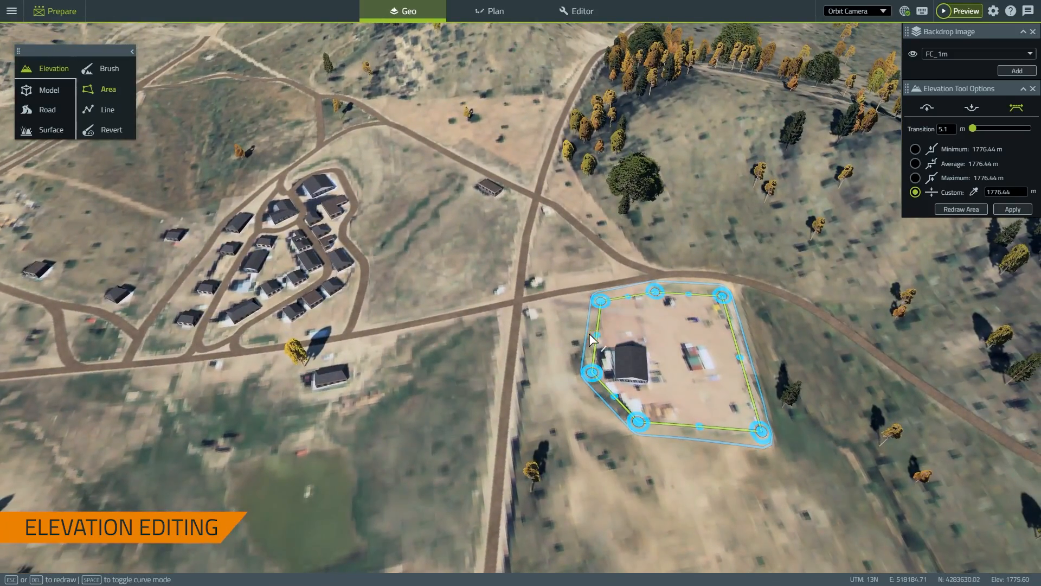
pyautogui.moveTo(538, 324); pyautogui.dragTo(510, 360, button='right')
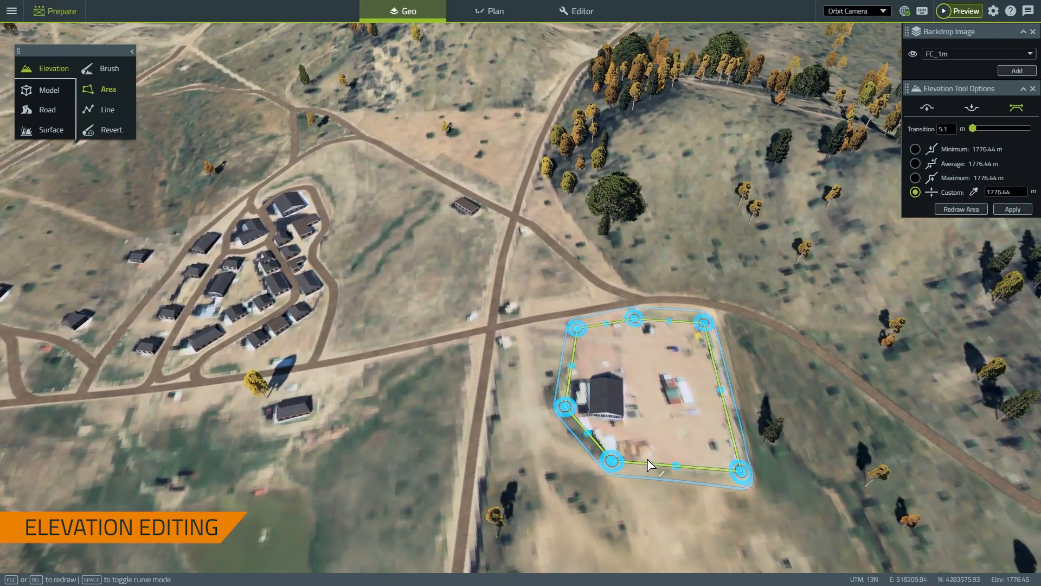
pyautogui.moveTo(646, 459); pyautogui.dragTo(574, 510)
pyautogui.press('Escape')
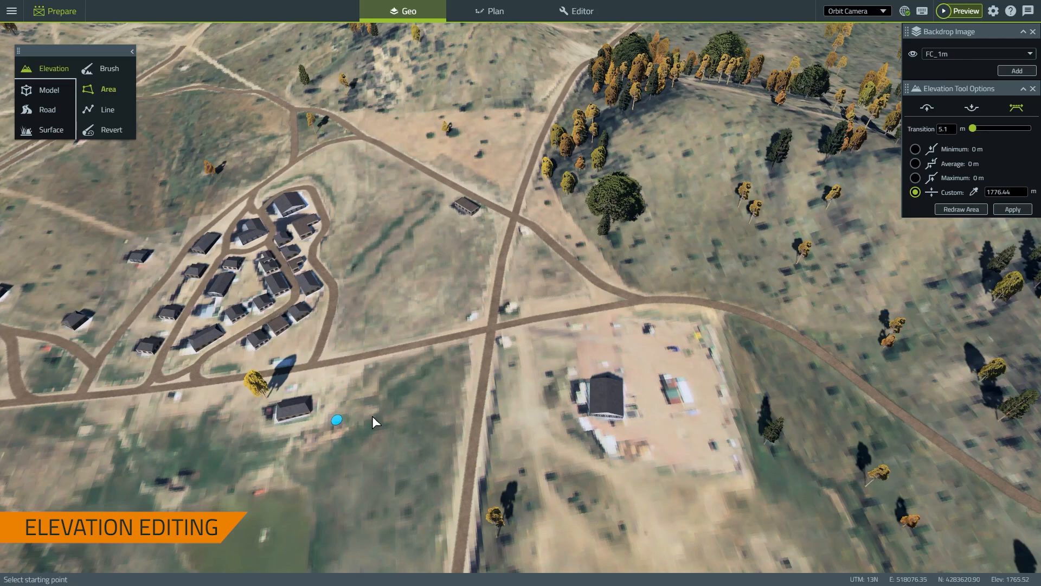
# Frame the village and its open grass, and choose the Elevation Line tool
pyautogui.moveTo(372, 416); pyautogui.dragTo(592, 366, button='right')
pyautogui.moveTo(588, 236); pyautogui.dragTo(559, 359, button='right')
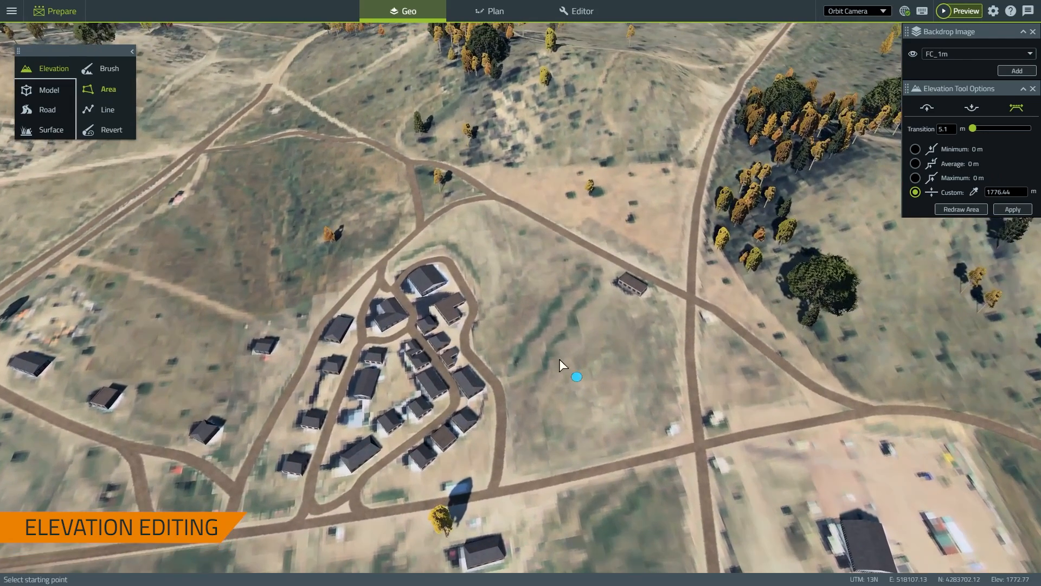
pyautogui.click(109, 110)
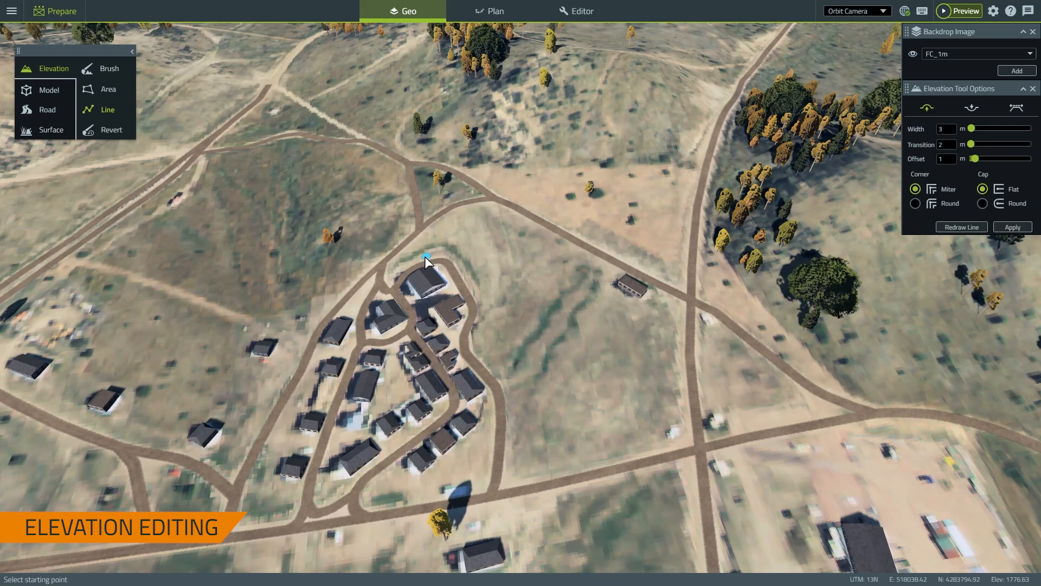
pyautogui.scroll(5, 481, 268)
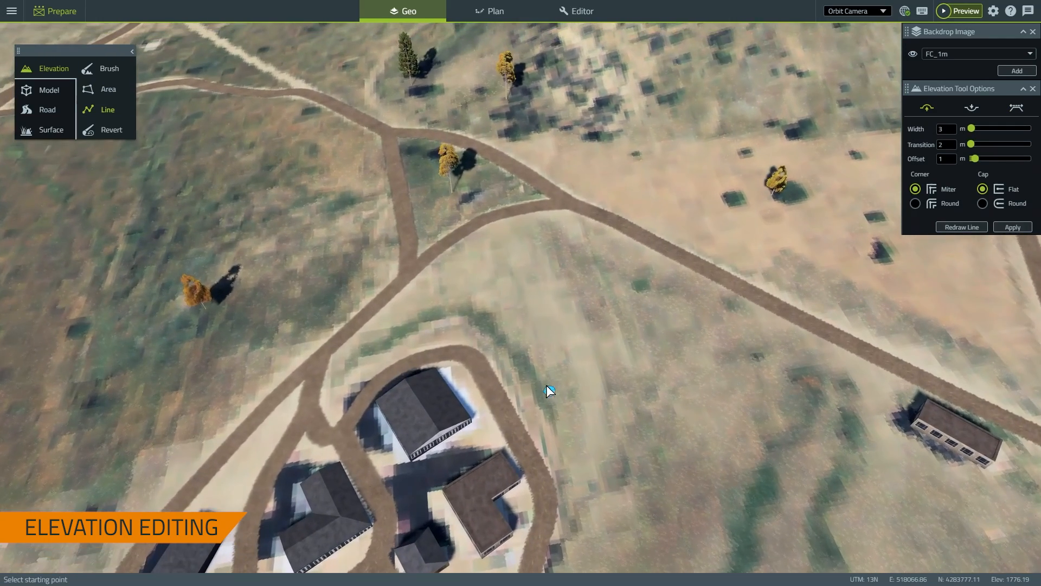
# Draw an eight-point elevation line following the road bend beside the village
pyautogui.click(547, 422)
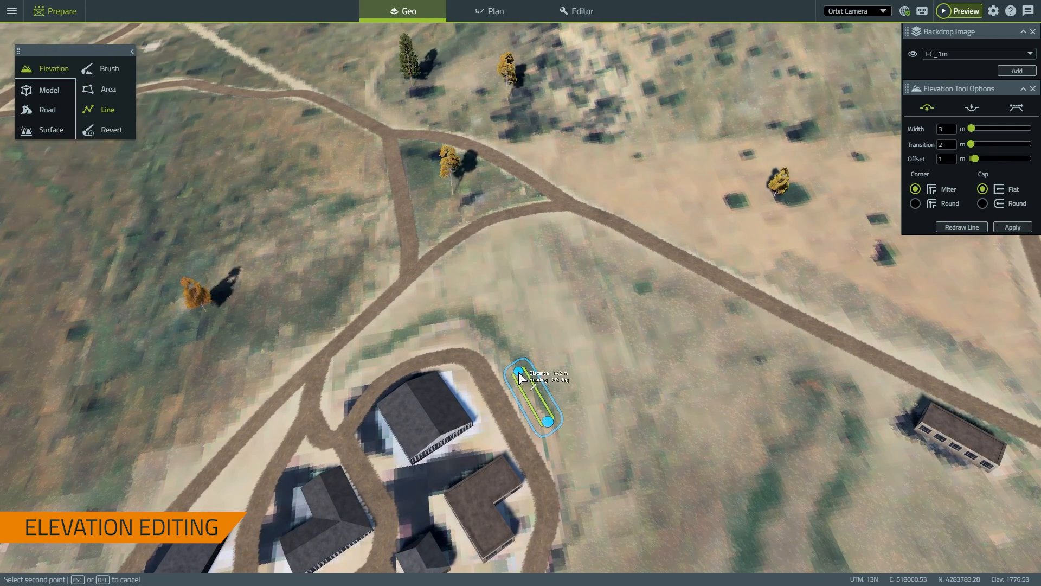
pyautogui.click(518, 372)
pyautogui.click(495, 342)
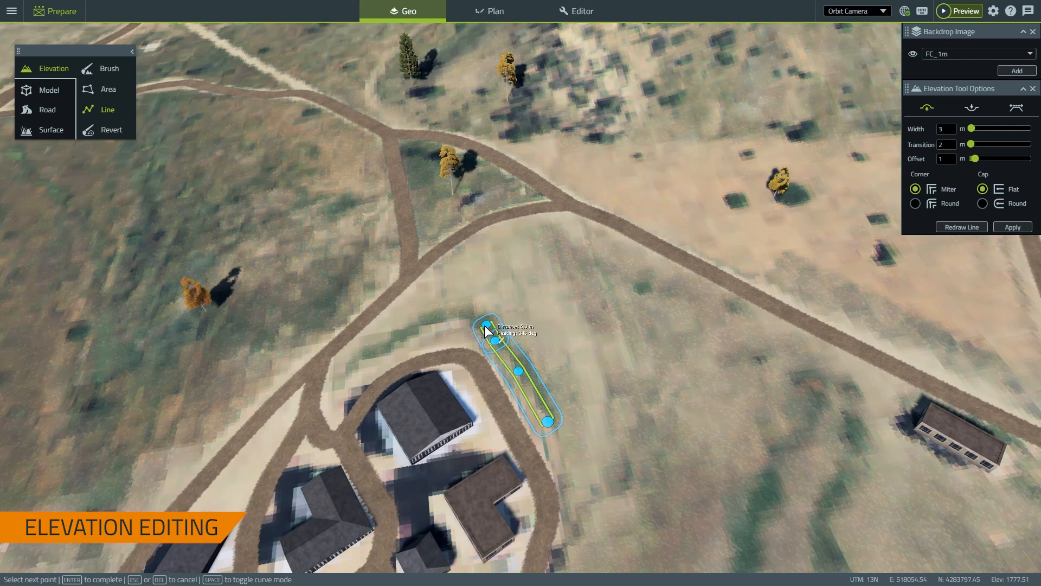
pyautogui.click(476, 326)
pyautogui.click(453, 320)
pyautogui.click(421, 333)
pyautogui.click(390, 352)
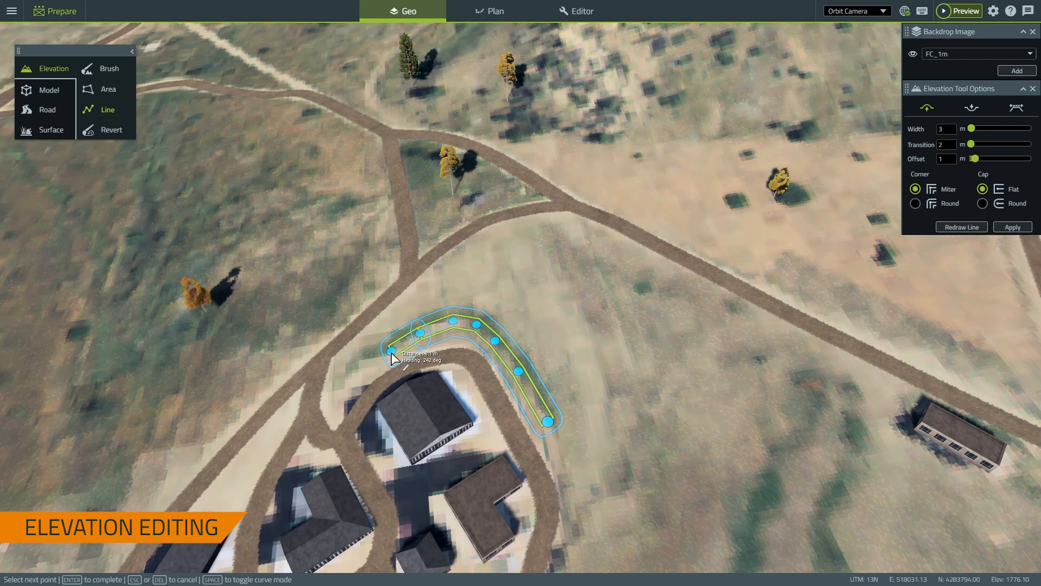
pyautogui.click(355, 379)
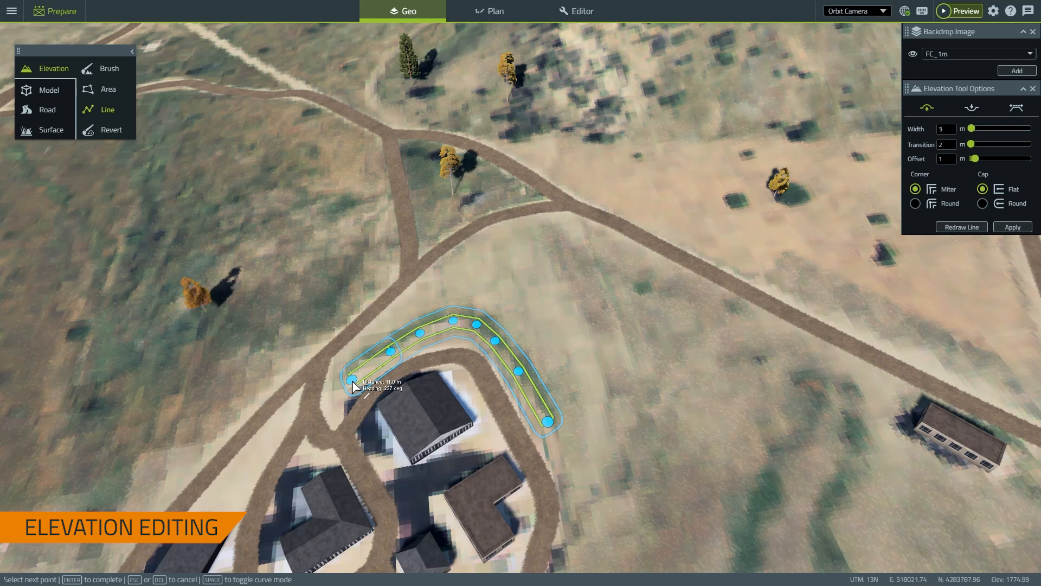
pyautogui.press('Return')
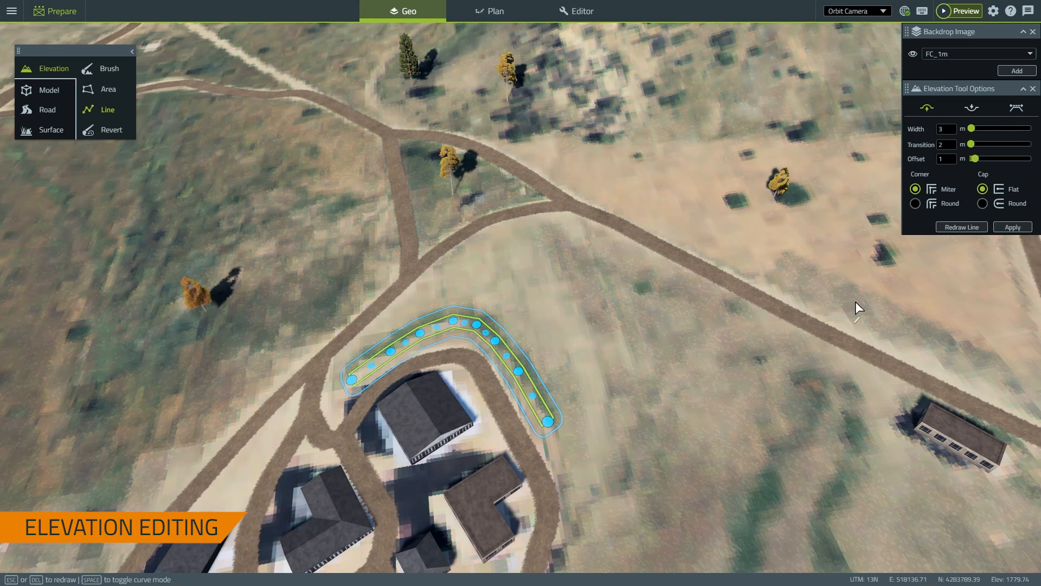
# Set Round caps and corners, hide the backdrop, and apply the raised line
pyautogui.click(983, 204)
pyautogui.click(915, 205)
pyautogui.click(915, 56)
pyautogui.scroll(5, 545, 366)
pyautogui.moveTo(553, 371); pyautogui.dragTo(762, 333, button='middle')
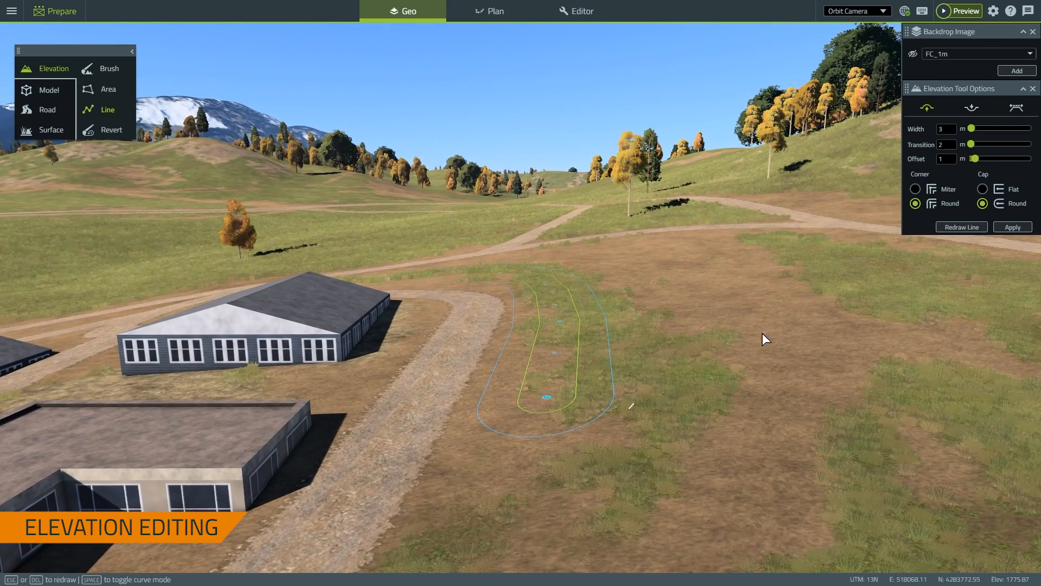
pyautogui.click(1012, 228)
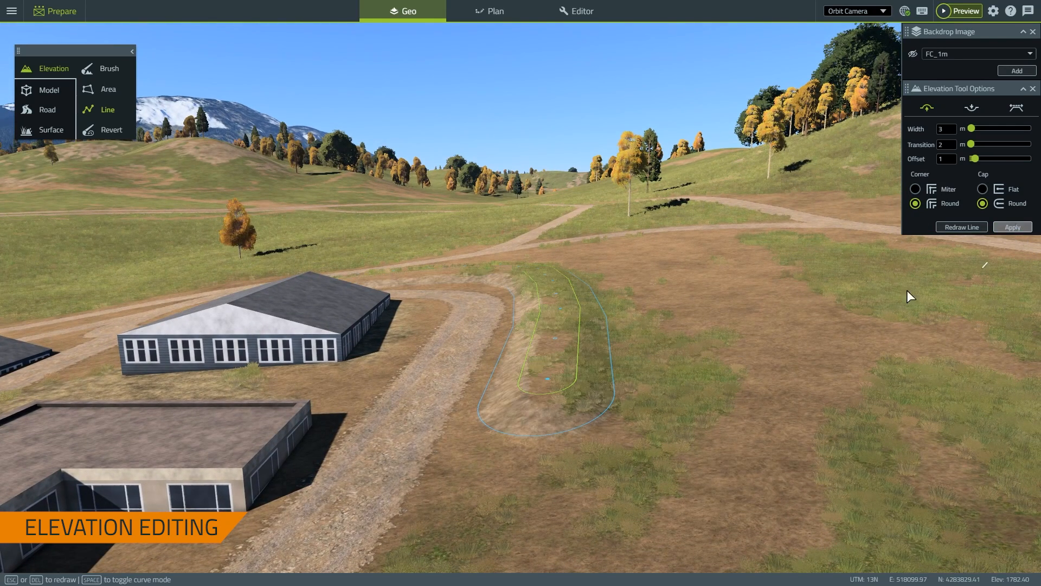
# Clear the applied line's outline and view the new berm from above
pyautogui.moveTo(613, 297); pyautogui.dragTo(629, 249, button='middle')
pyautogui.scroll(-5, 630, 253)
pyautogui.moveTo(663, 265); pyautogui.dragTo(651, 334, button='right')
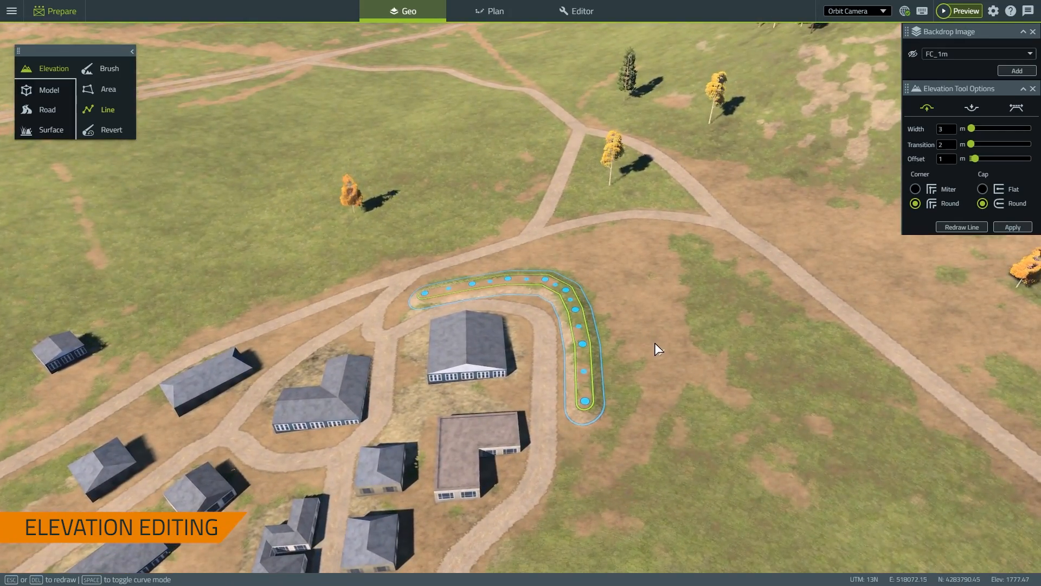
pyautogui.scroll(-5, 655, 347)
pyautogui.press('Escape')
pyautogui.scroll(-3, 675, 413)
pyautogui.moveTo(675, 413); pyautogui.dragTo(662, 311, button='right')
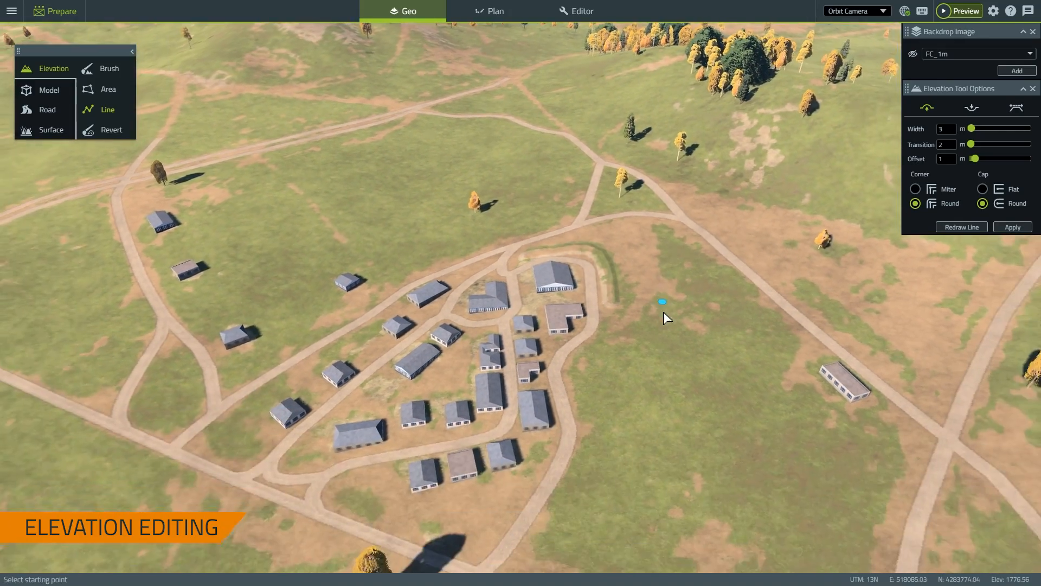
pyautogui.moveTo(663, 311); pyautogui.dragTo(669, 290, button='middle')
pyautogui.scroll(-5, 669, 291)
pyautogui.moveTo(613, 380); pyautogui.dragTo(673, 392, button='right')
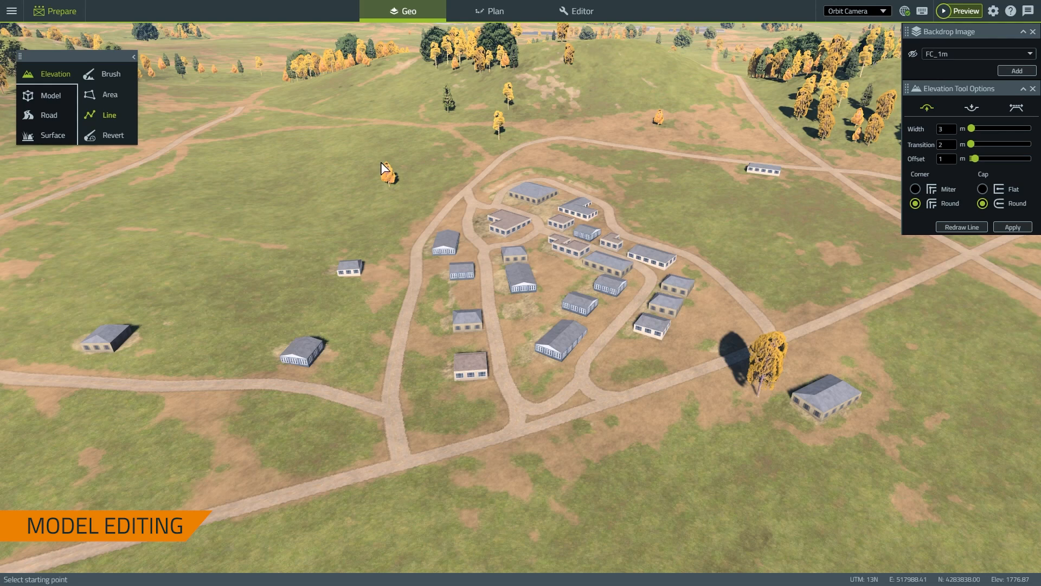
# Switch to the Model tool, show the backdrop imagery again, and pick Model Erase
pyautogui.click(49, 95)
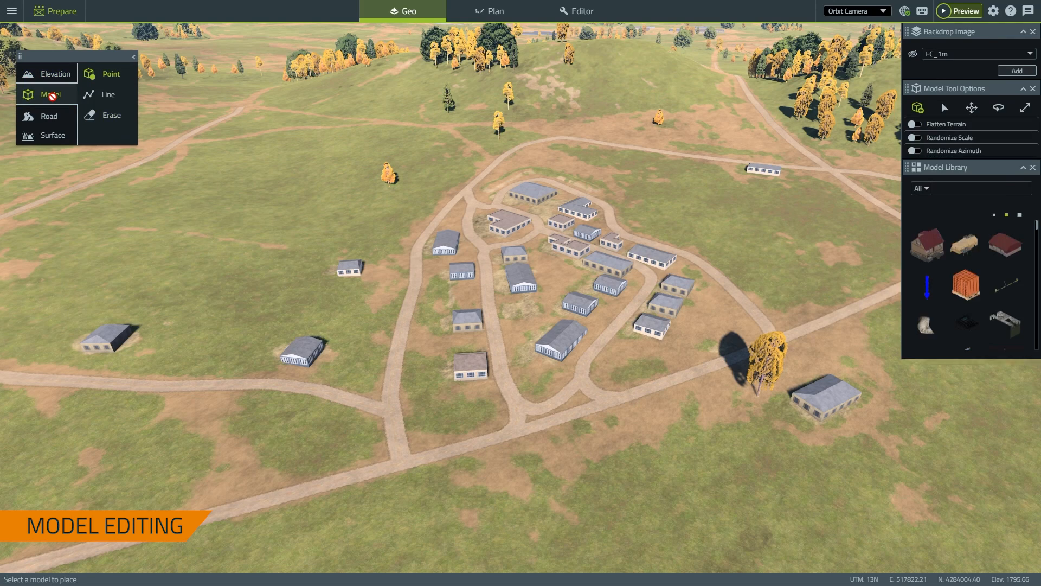
pyautogui.click(913, 55)
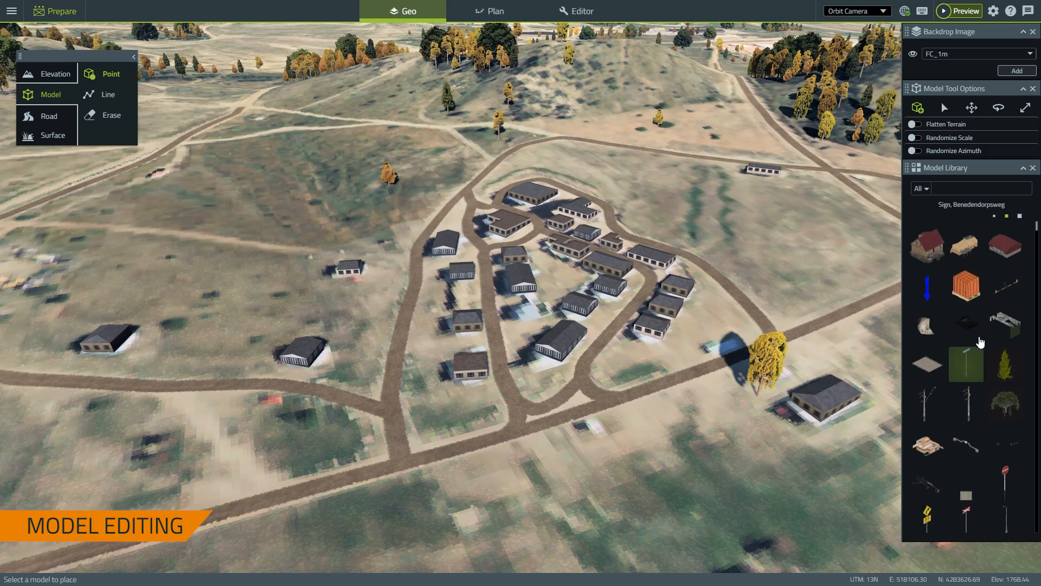
pyautogui.click(115, 127)
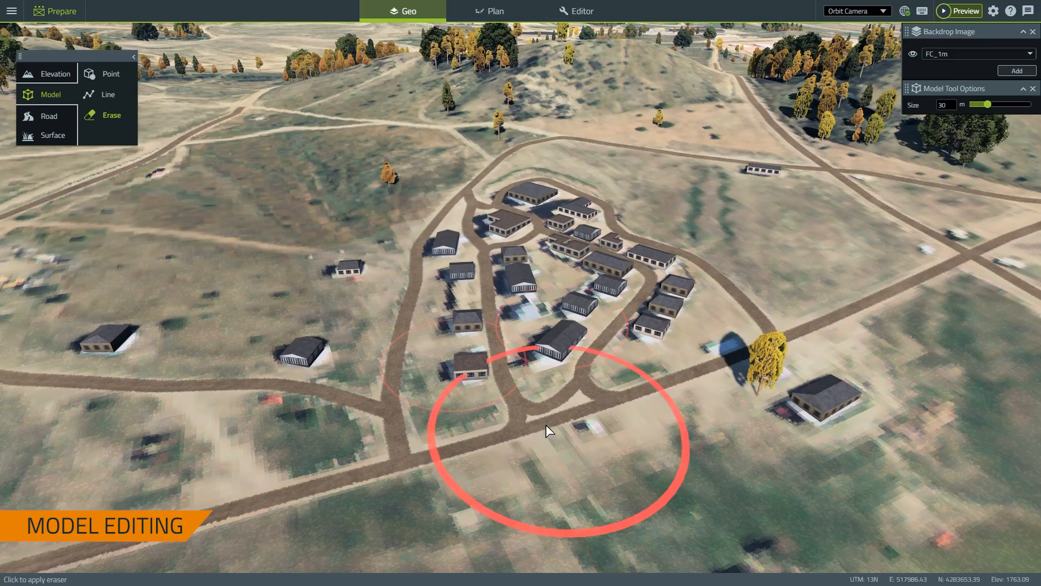
# Erase the village houses with the 30 m eraser, keeping a few at the northern end
pyautogui.scroll(2, 510, 347)
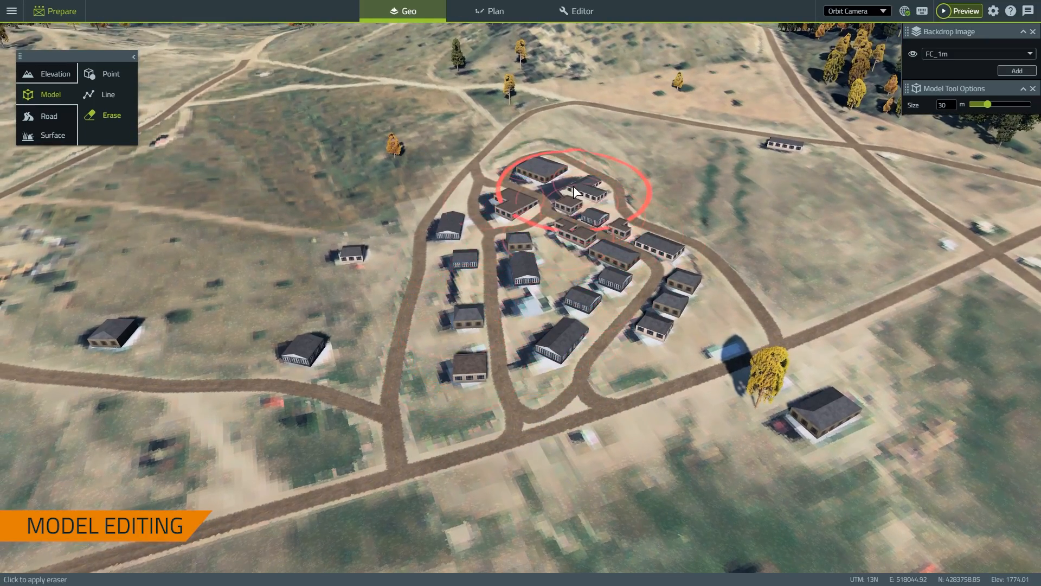
pyautogui.moveTo(573, 187); pyautogui.dragTo(571, 576, button='right')
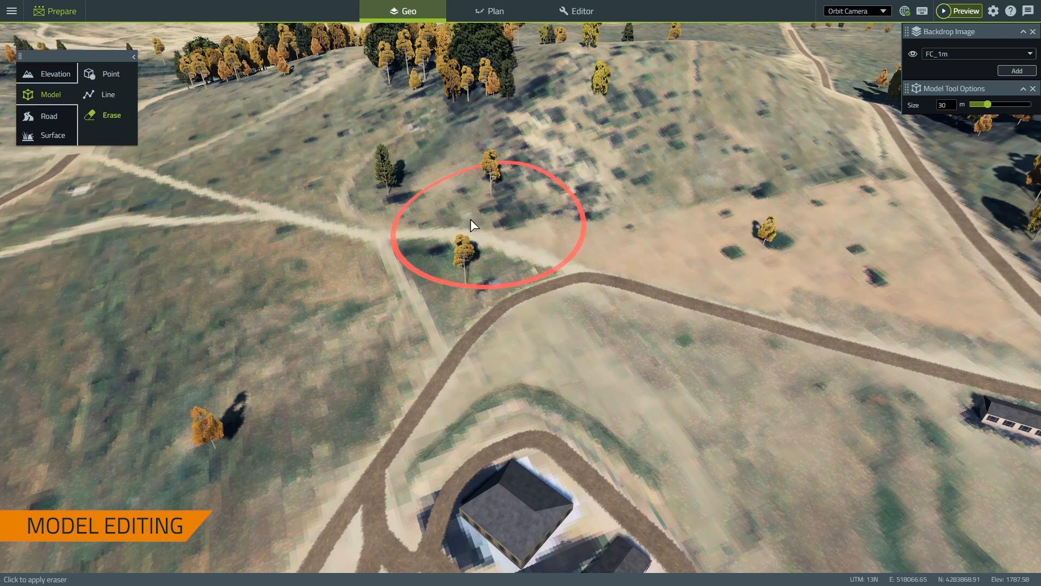
pyautogui.moveTo(469, 222); pyautogui.dragTo(502, 192, button='right')
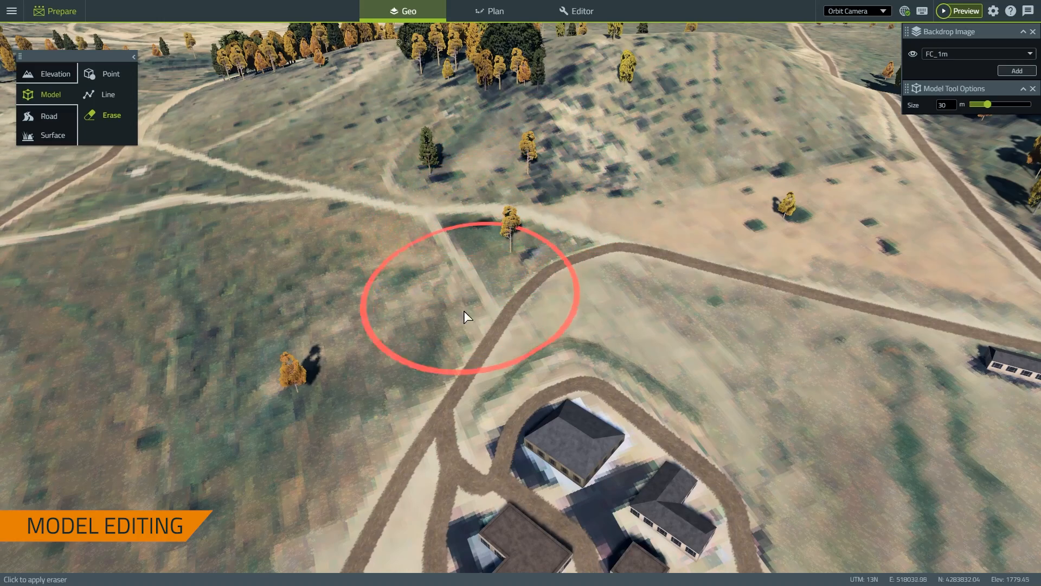
pyautogui.moveTo(463, 311); pyautogui.dragTo(470, 160, button='right')
pyautogui.moveTo(576, 375); pyautogui.dragTo(521, 299, button='right')
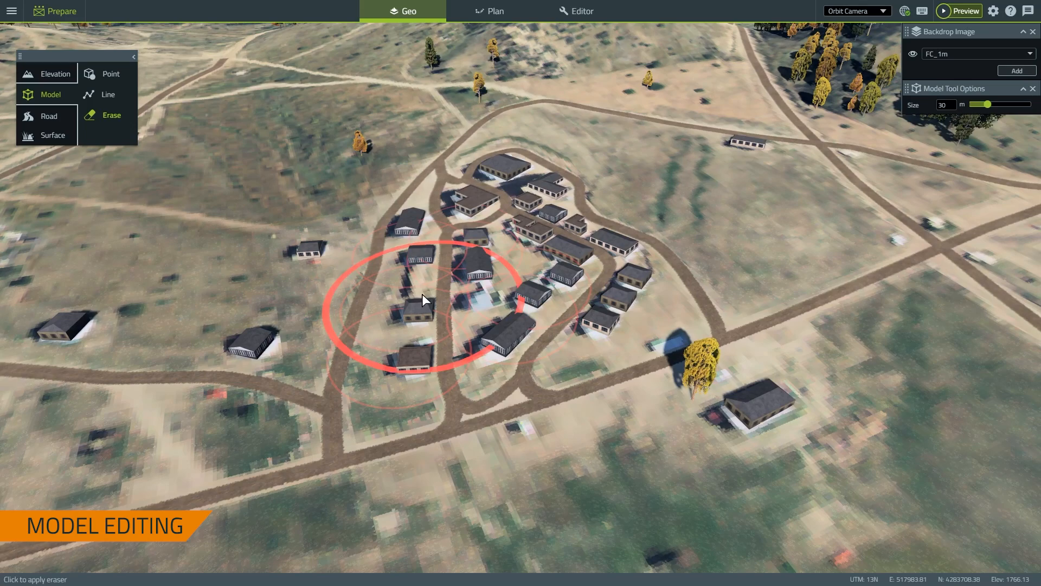
pyautogui.moveTo(402, 295)
pyautogui.mouseDown()
pyautogui.moveTo(467, 315)
pyautogui.moveTo(558, 293)
pyautogui.moveTo(650, 249)
pyautogui.mouseUp()
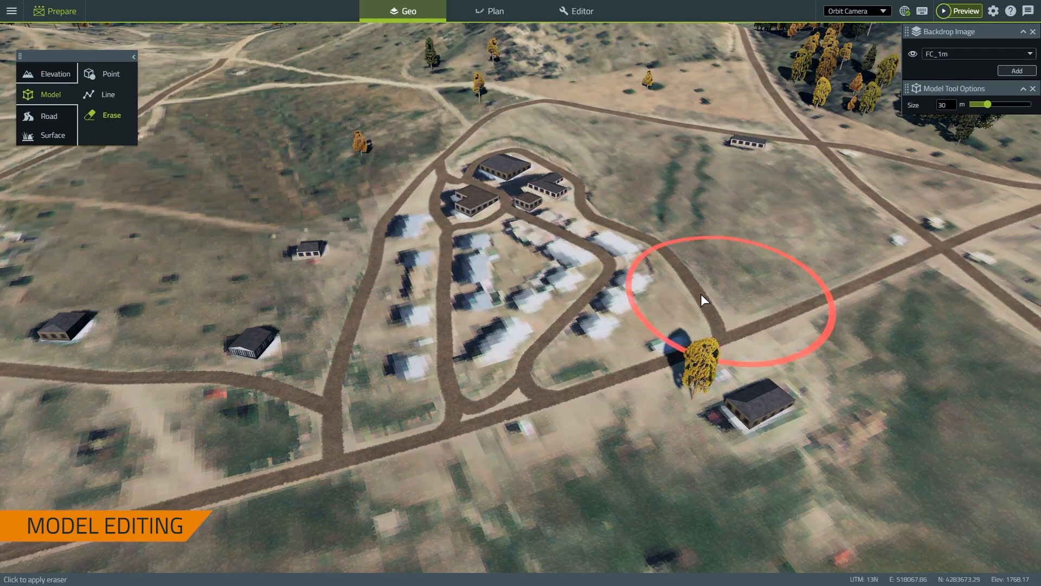
pyautogui.click(548, 250)
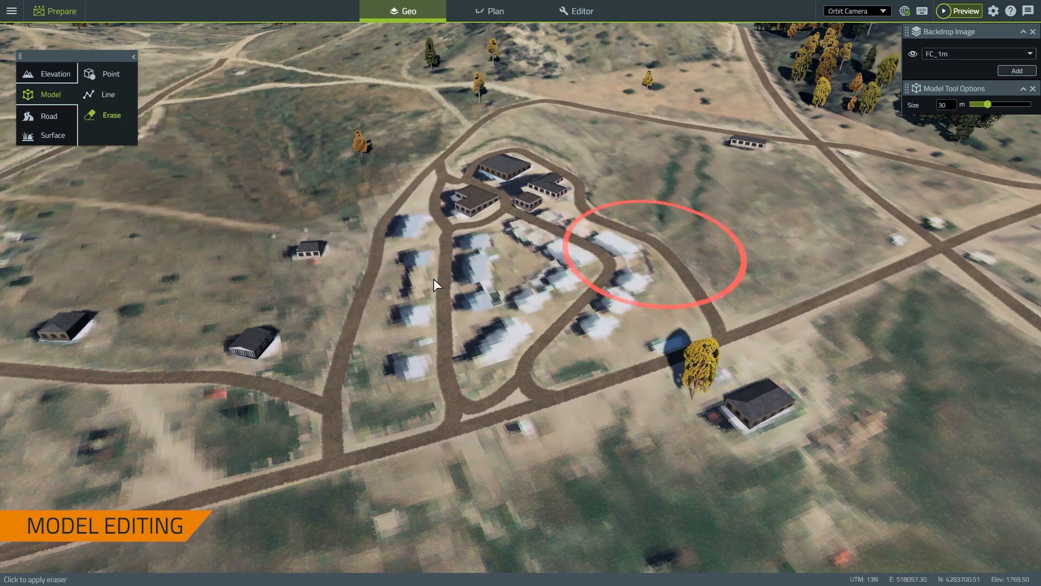
pyautogui.click(120, 327)
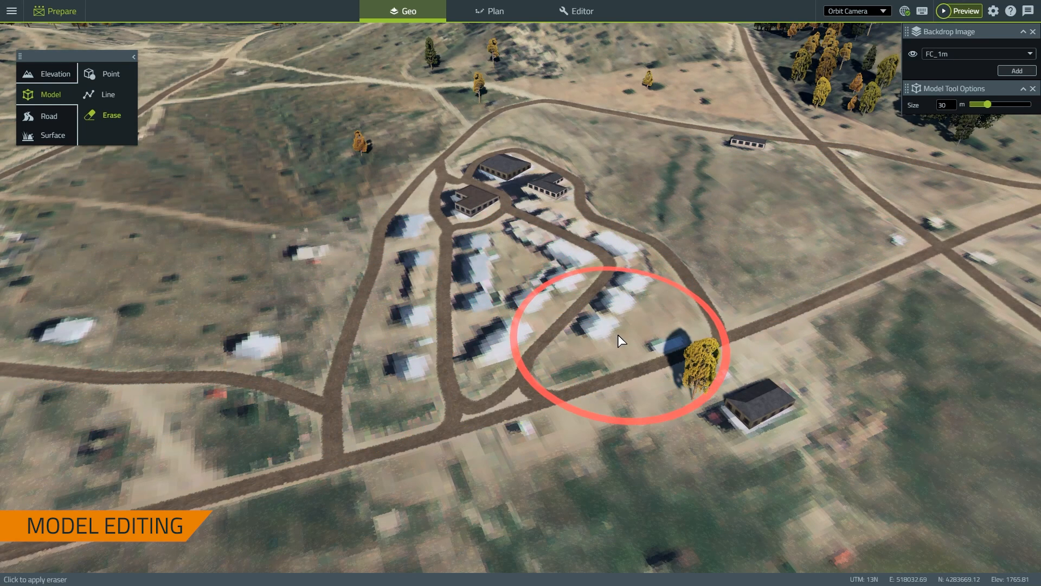
pyautogui.moveTo(471, 336); pyautogui.dragTo(382, 328, button='middle')
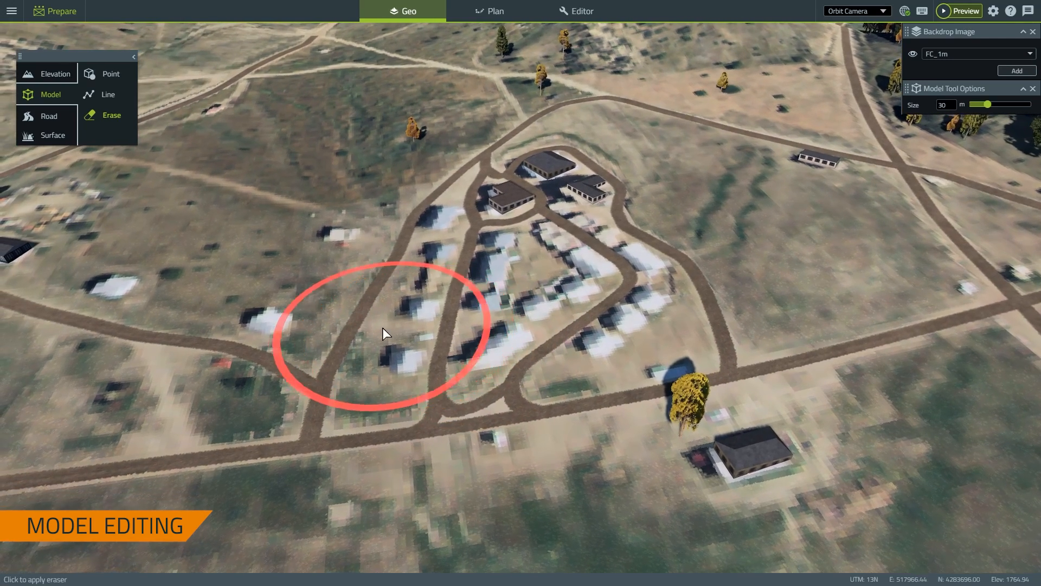
pyautogui.moveTo(382, 328); pyautogui.dragTo(460, 335, button='right')
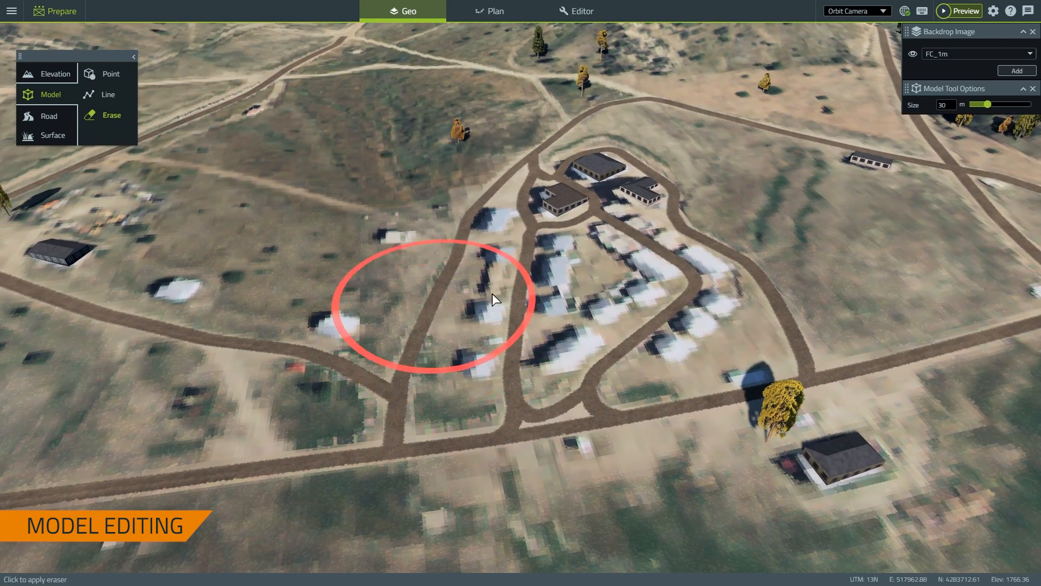
# Filter the model library to the Buildings category and search for 'camp'
pyautogui.click(108, 75)
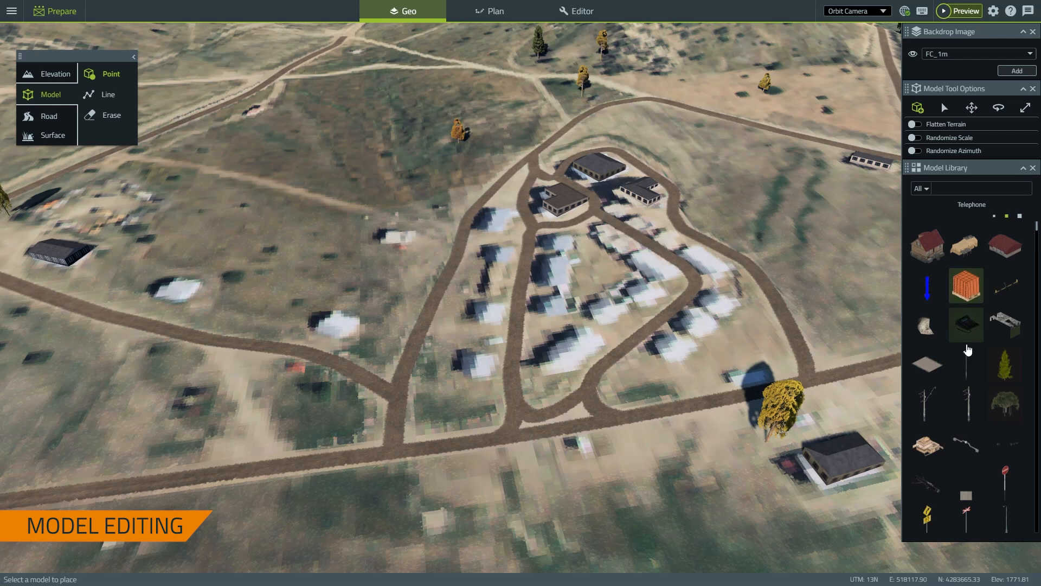
pyautogui.scroll(-3, 958, 369)
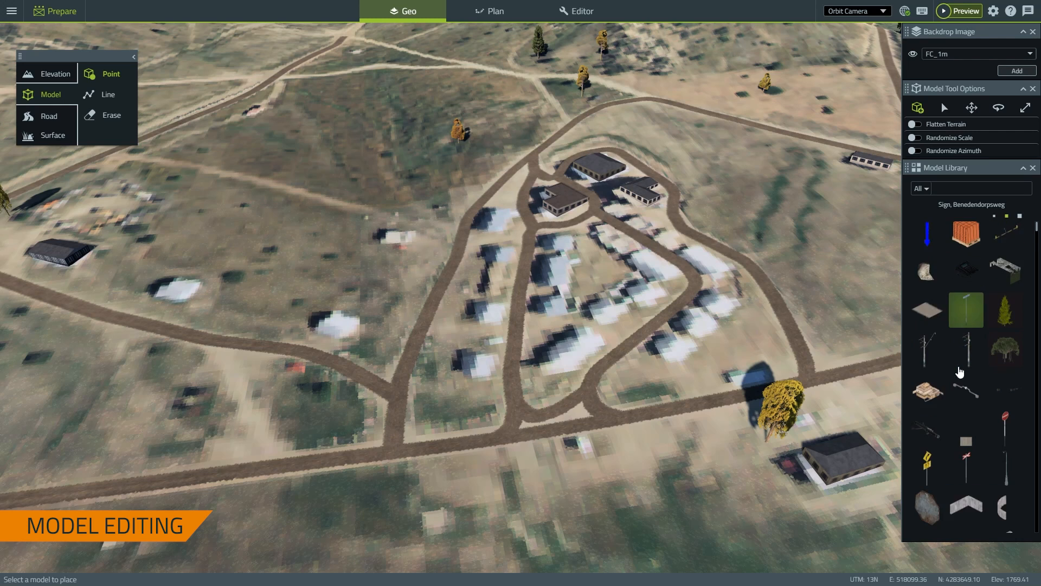
pyautogui.scroll(-10, 959, 370)
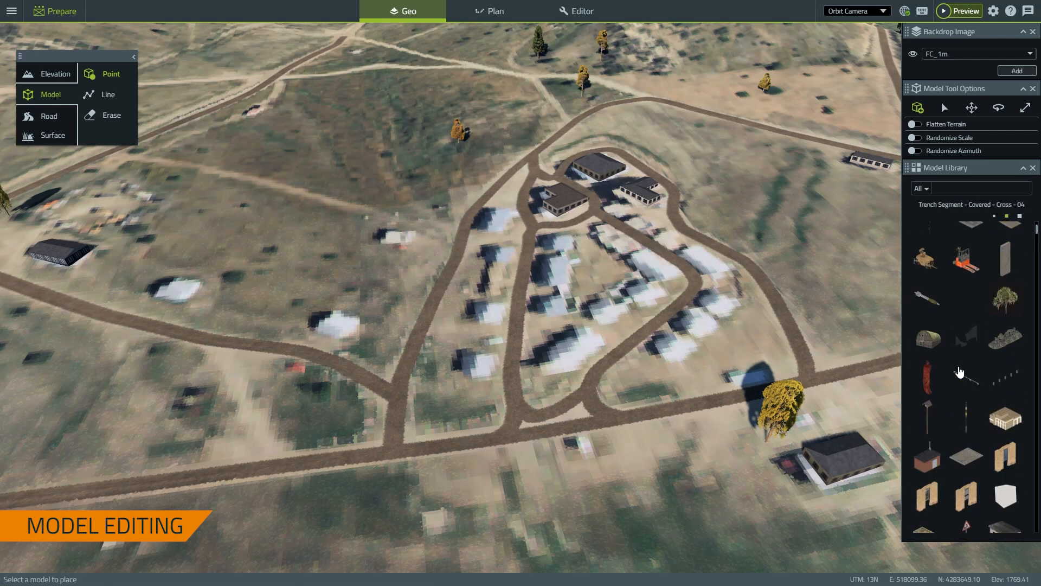
pyautogui.scroll(-2, 860, 330)
pyautogui.scroll(-10, 958, 354)
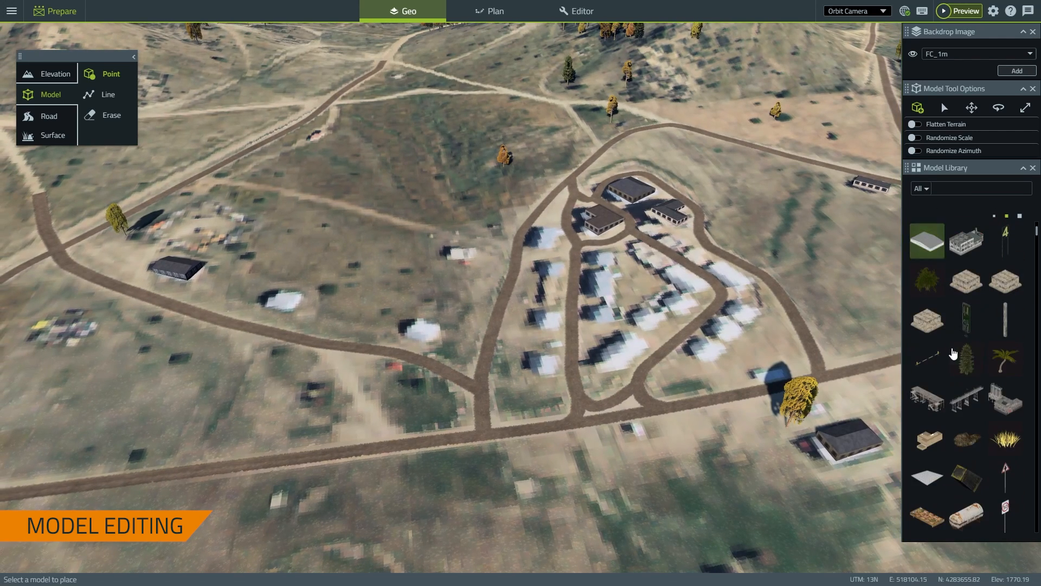
pyautogui.scroll(-10, 957, 353)
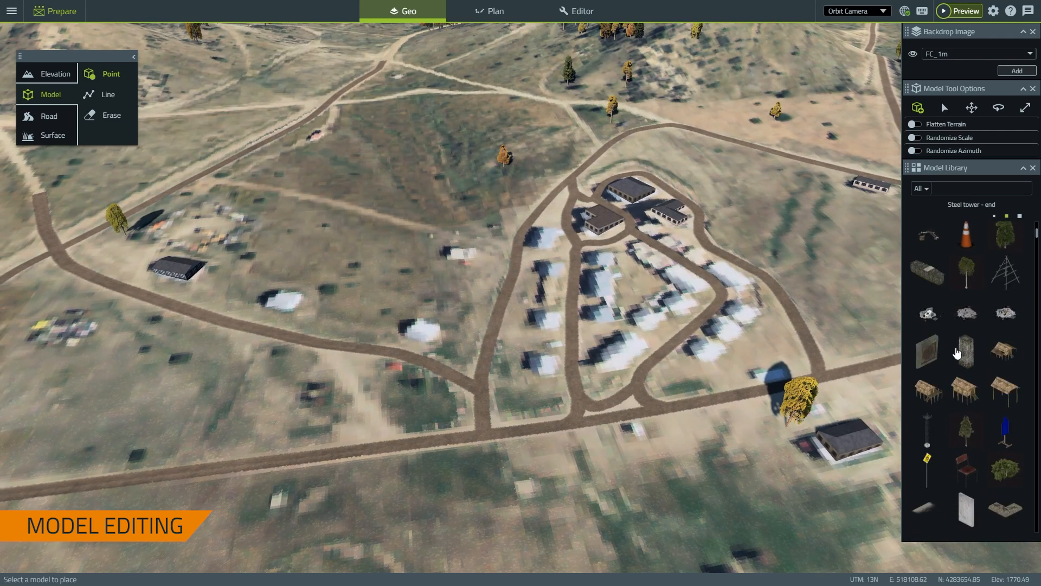
pyautogui.scroll(-10, 957, 353)
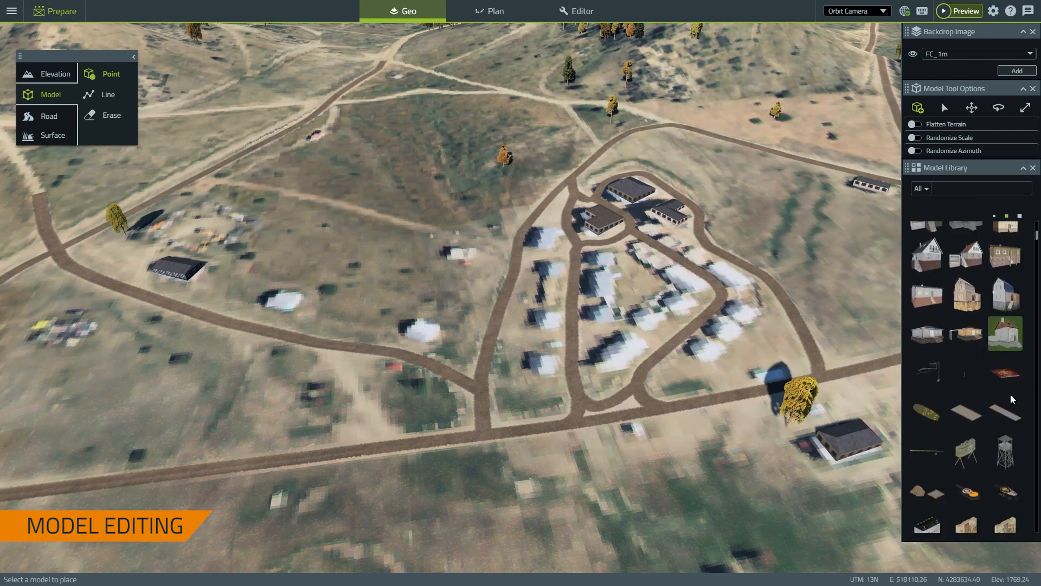
pyautogui.scroll(-8, 1011, 401)
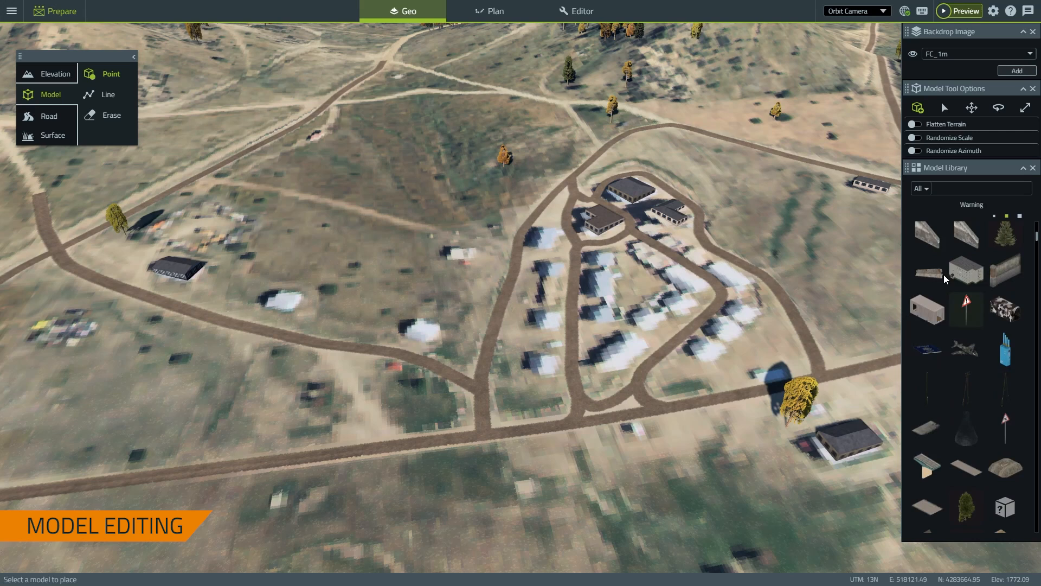
pyautogui.click(927, 190)
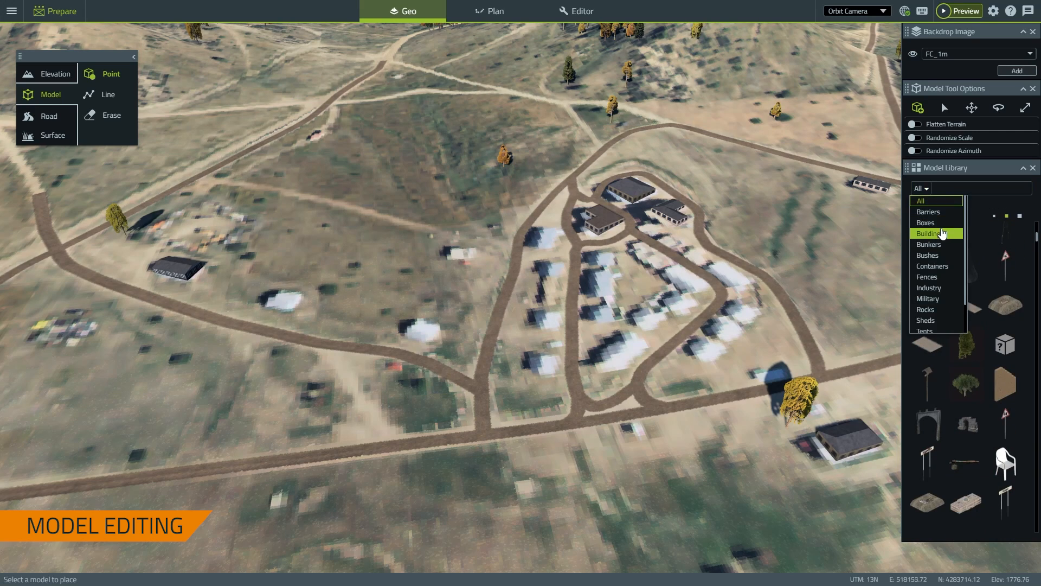
pyautogui.click(942, 235)
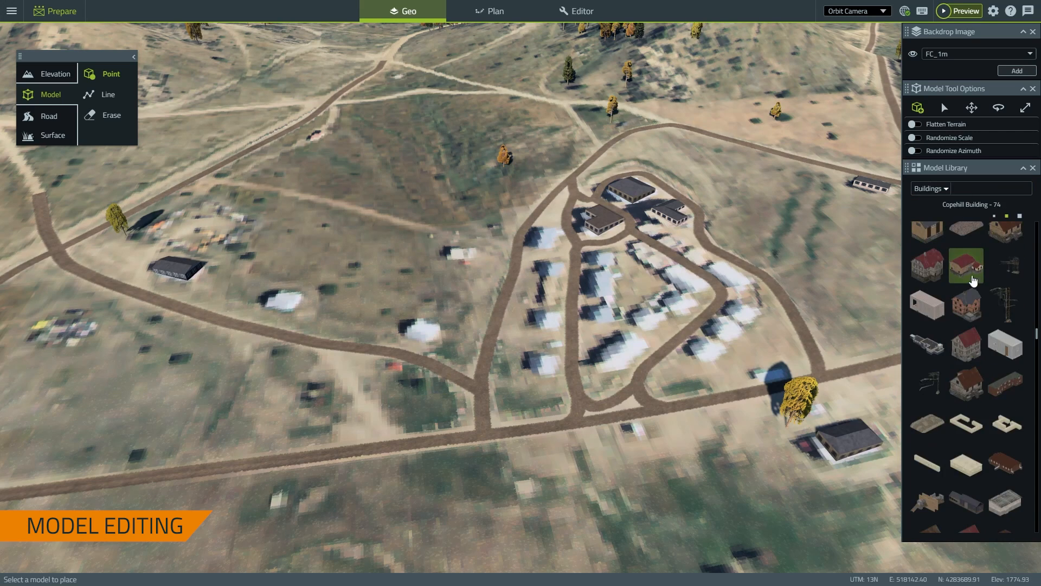
pyautogui.click(978, 188)
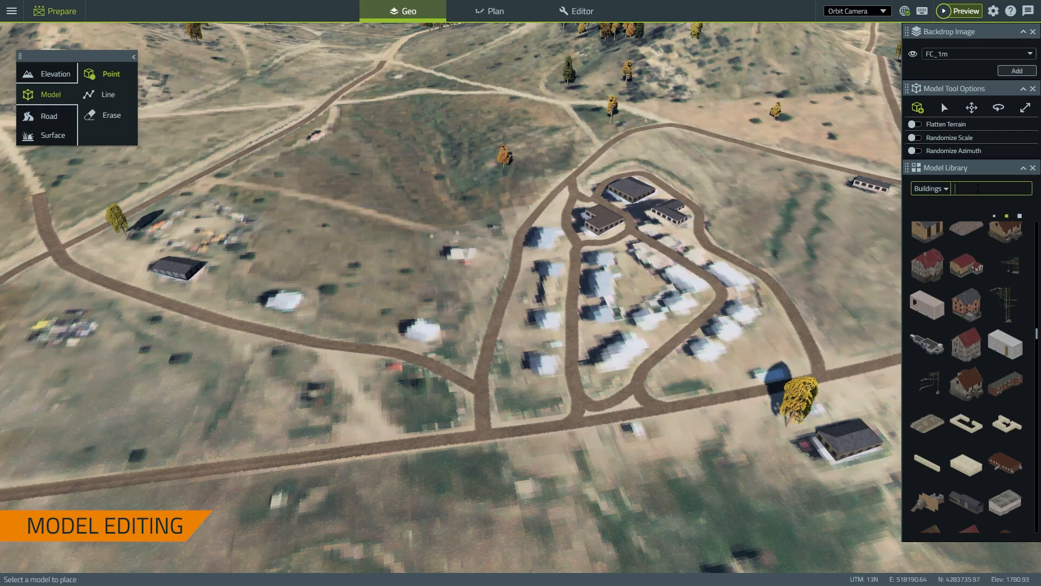
pyautogui.write('camp')
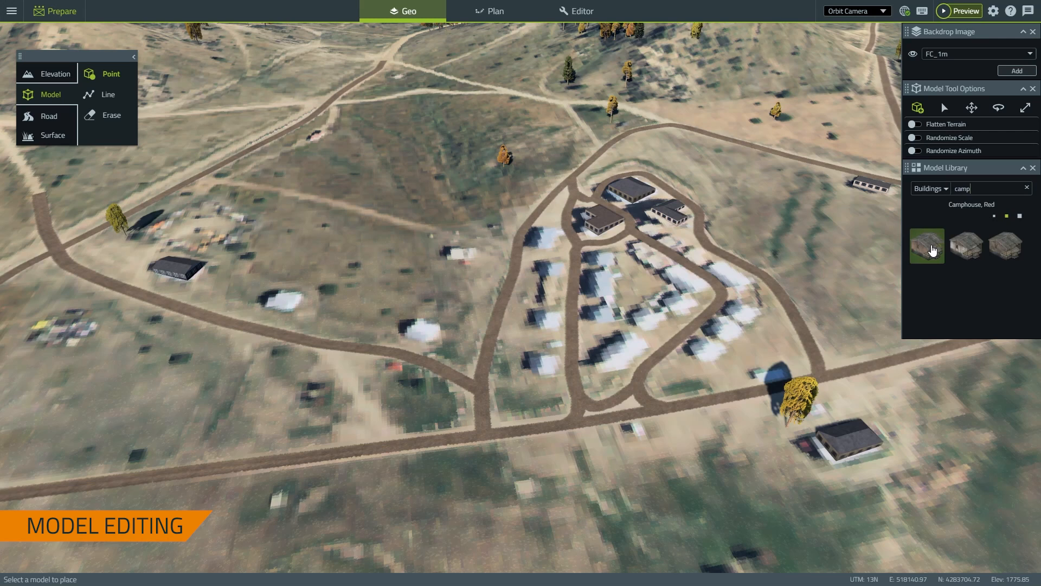
# Place two Camphouse, Red models with Flatten Terrain enabled
pyautogui.click(930, 252)
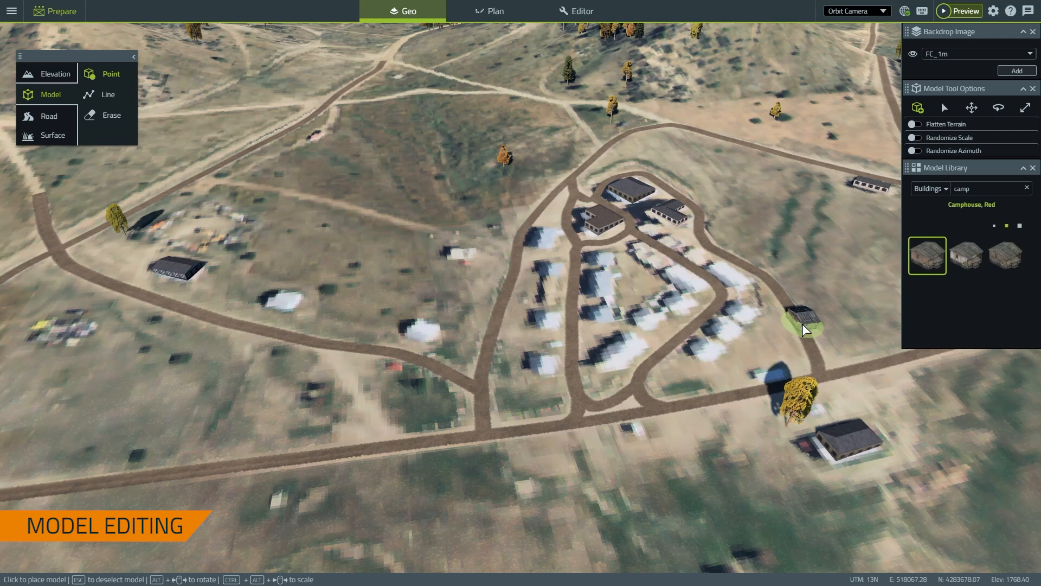
pyautogui.scroll(5, 753, 355)
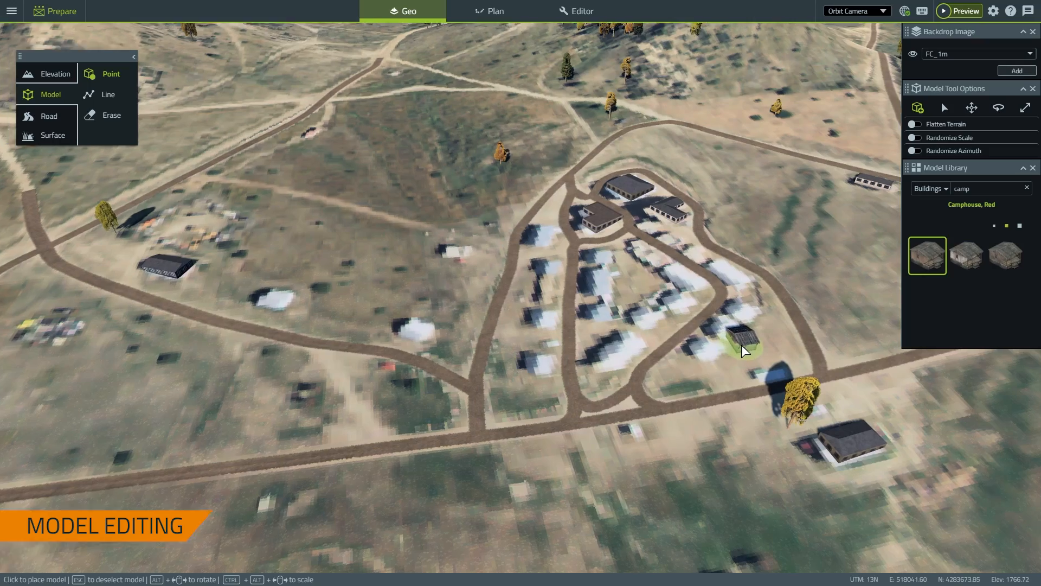
pyautogui.scroll(3, 673, 418)
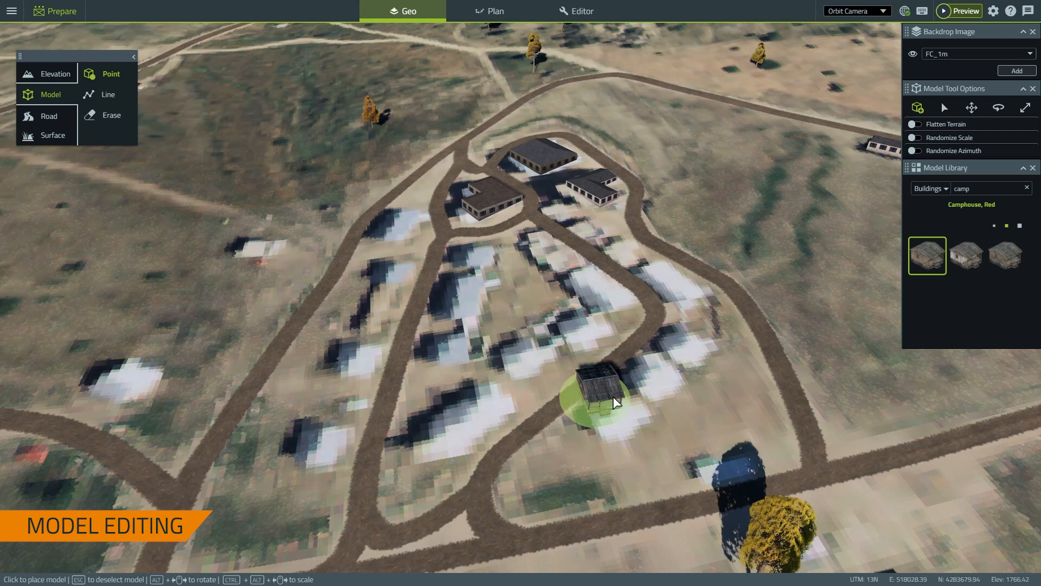
pyautogui.keyDown('alt'); pyautogui.moveTo(593, 429); pyautogui.dragTo(537, 385); pyautogui.keyUp('alt')
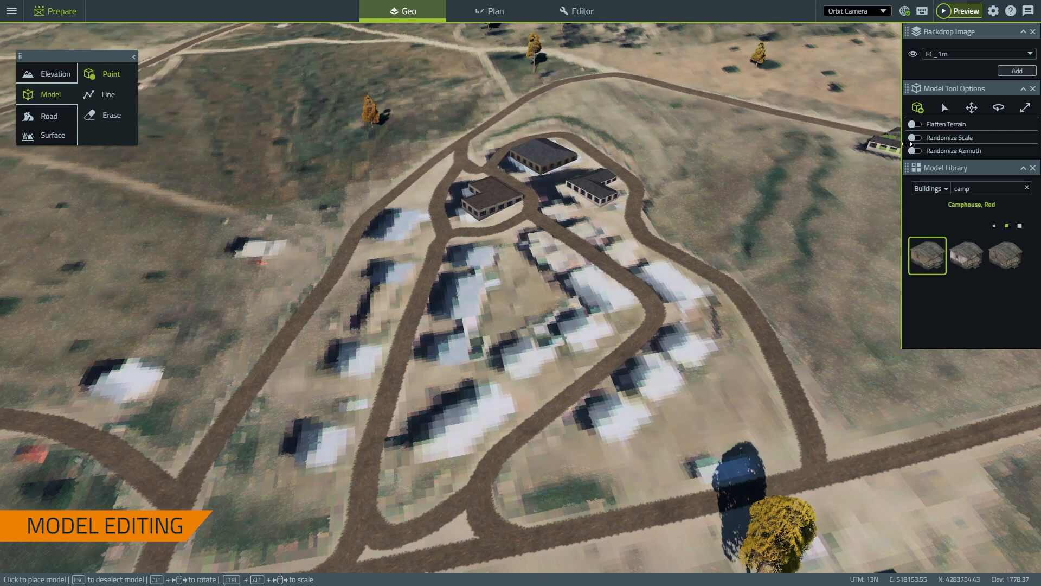
pyautogui.click(914, 124)
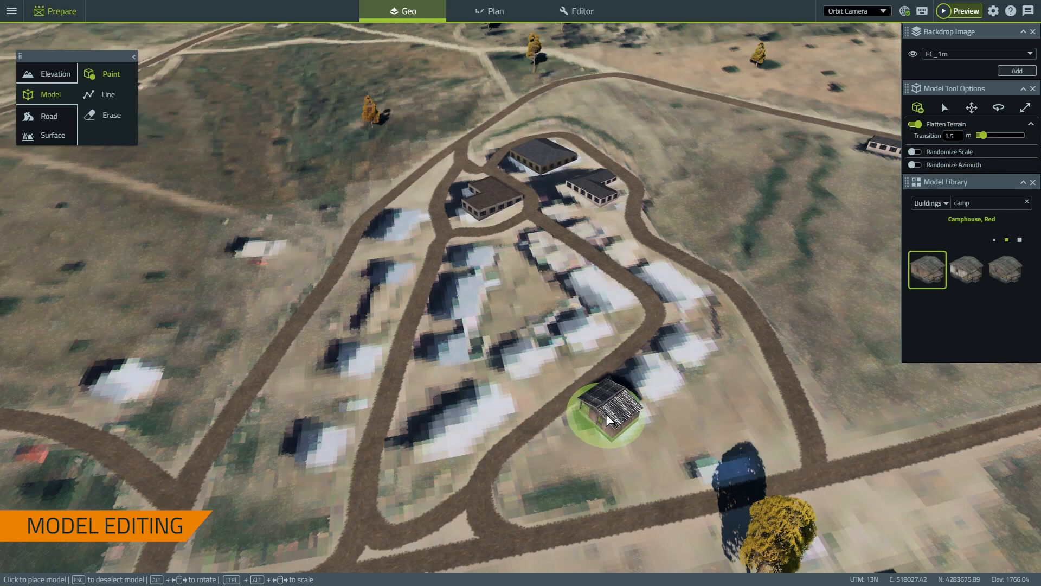
pyautogui.scroll(3, 619, 422)
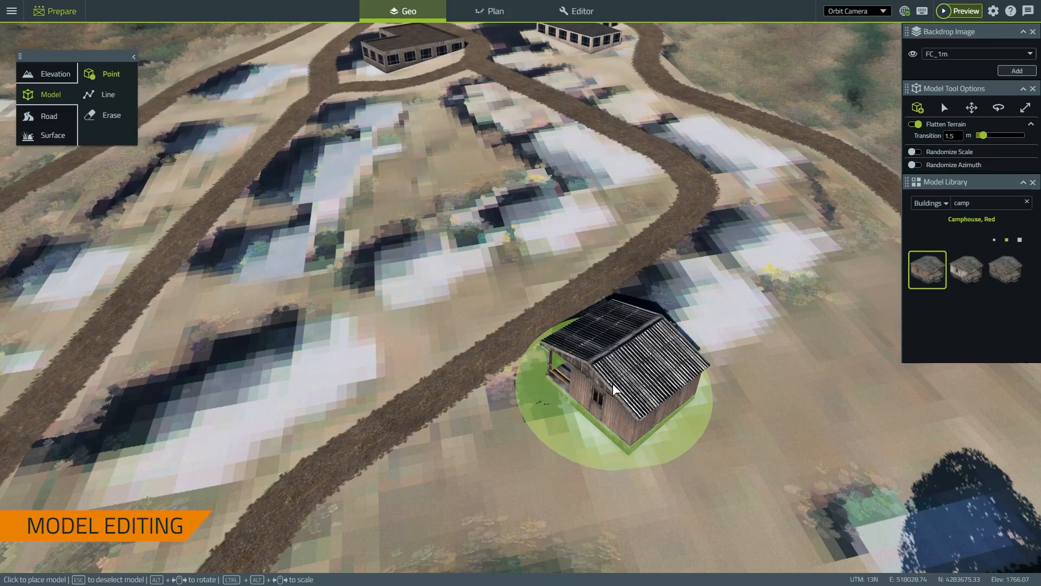
pyautogui.click(616, 389)
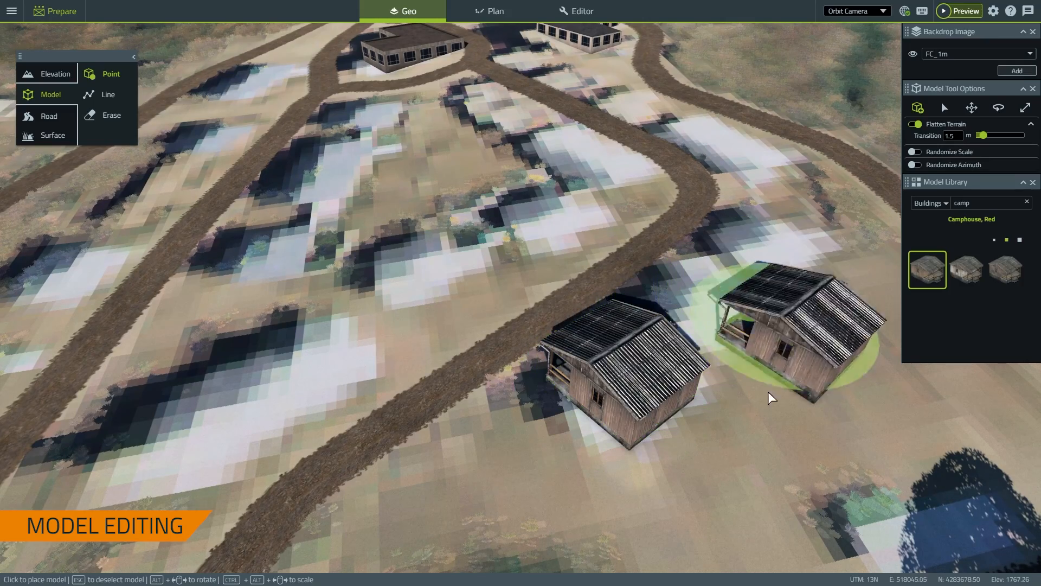
pyautogui.scroll(-10, 769, 346)
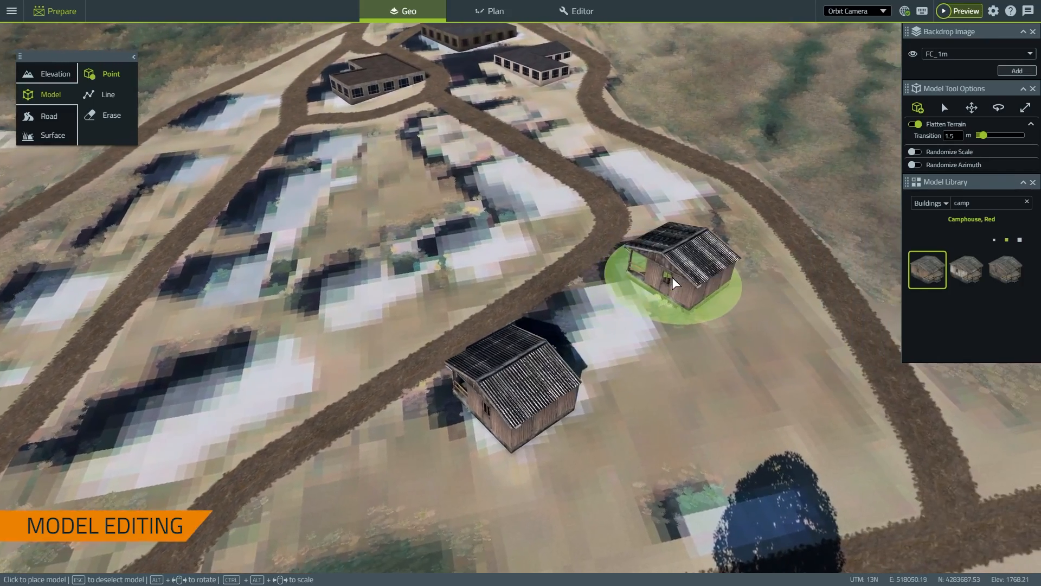
pyautogui.scroll(2, 674, 283)
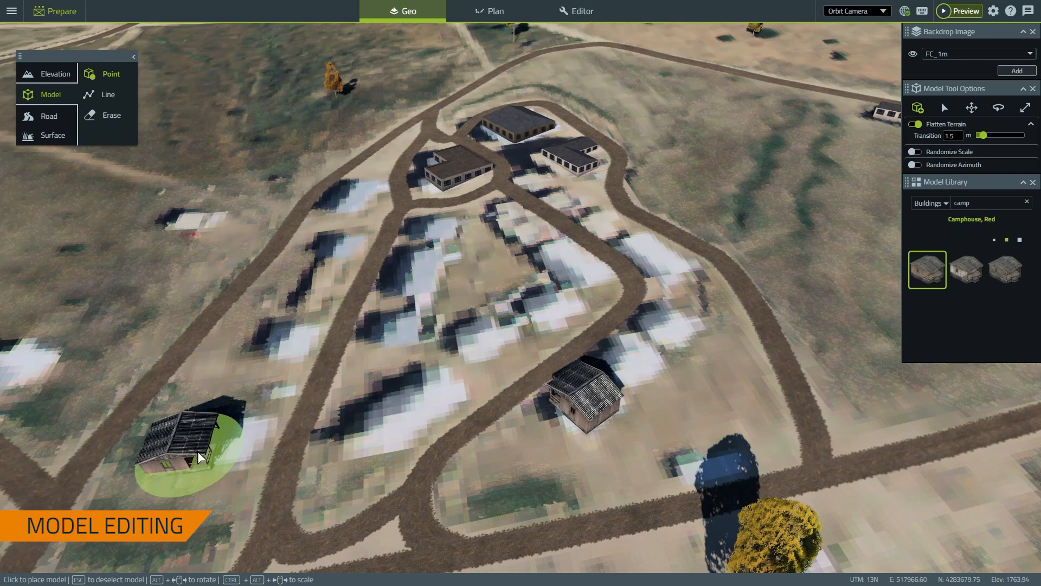
pyautogui.click(237, 451)
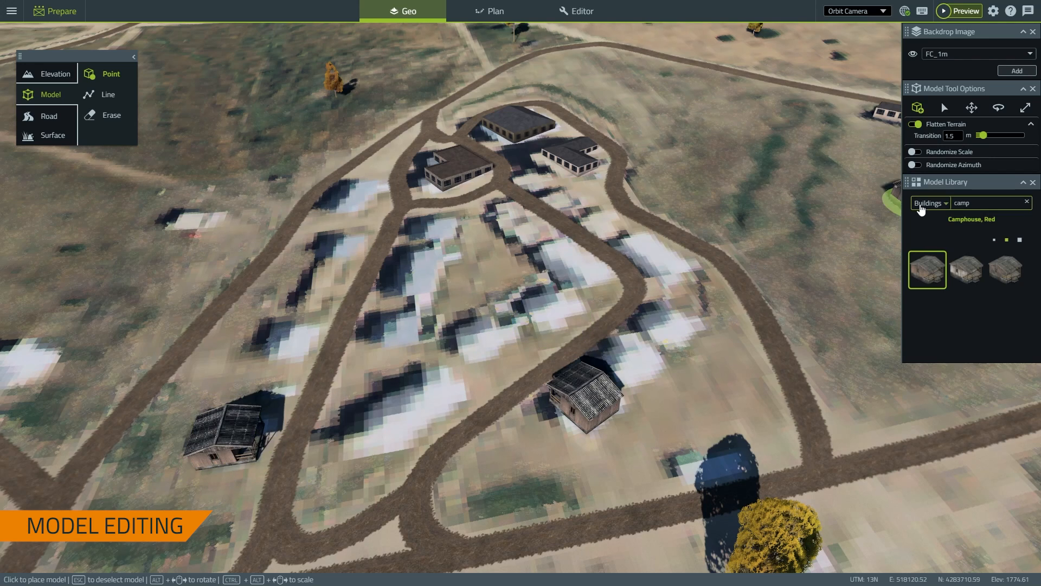
# Place one Camphouse, White inside the camp
pyautogui.click(969, 271)
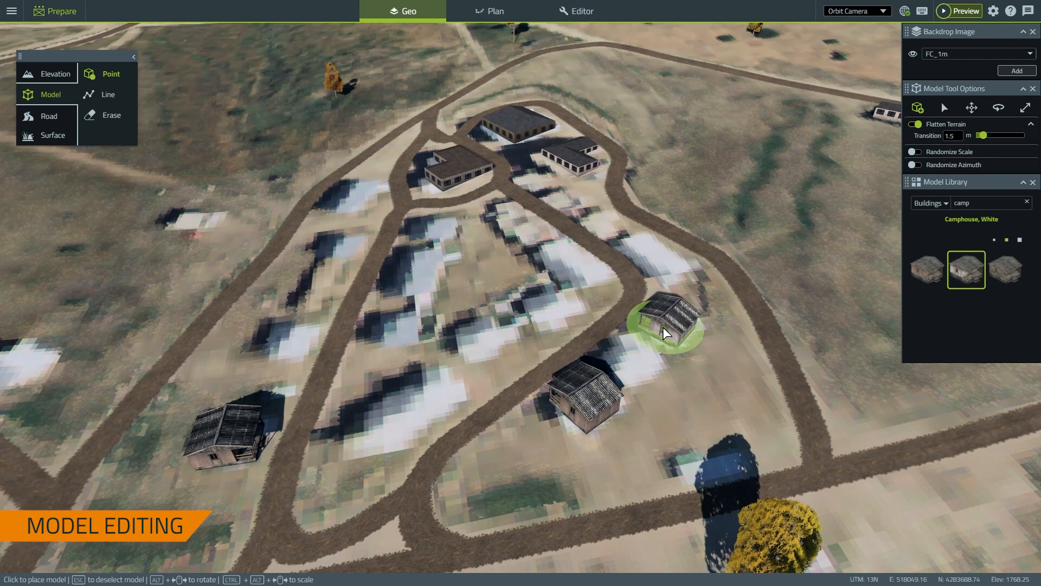
pyautogui.click(662, 327)
pyautogui.scroll(-4, 759, 306)
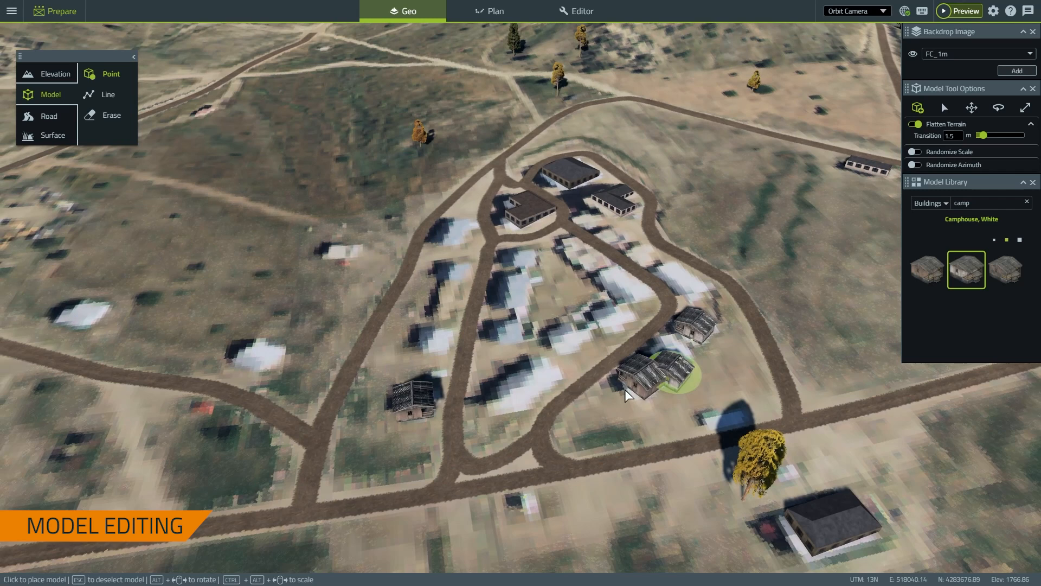
pyautogui.moveTo(545, 370); pyautogui.dragTo(603, 351, button='right')
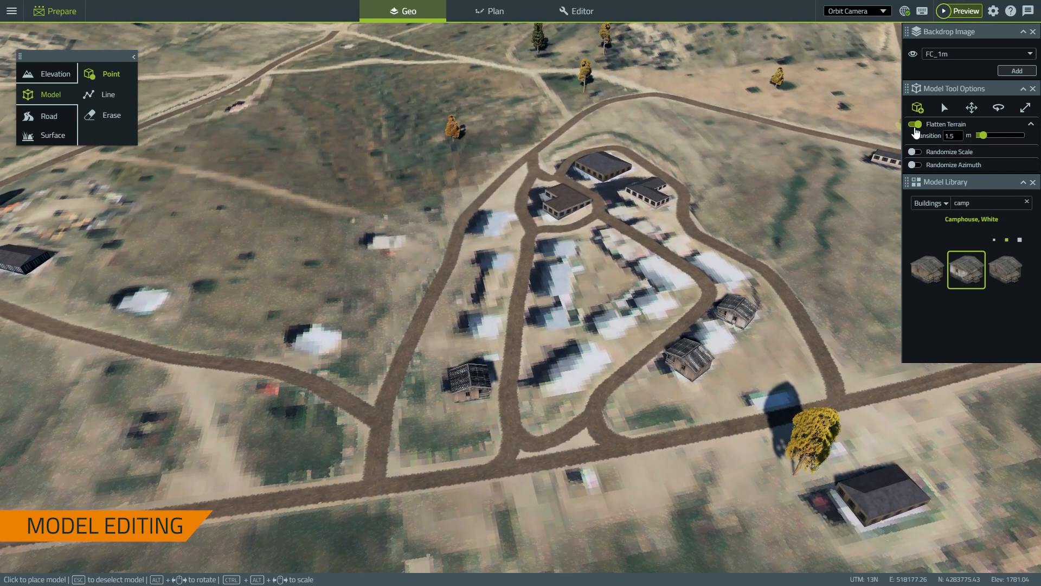
# Disable Flatten Terrain, randomize scale and azimuth, and pick Bluntstone 3 from all-category 'rock' search
pyautogui.click(916, 125)
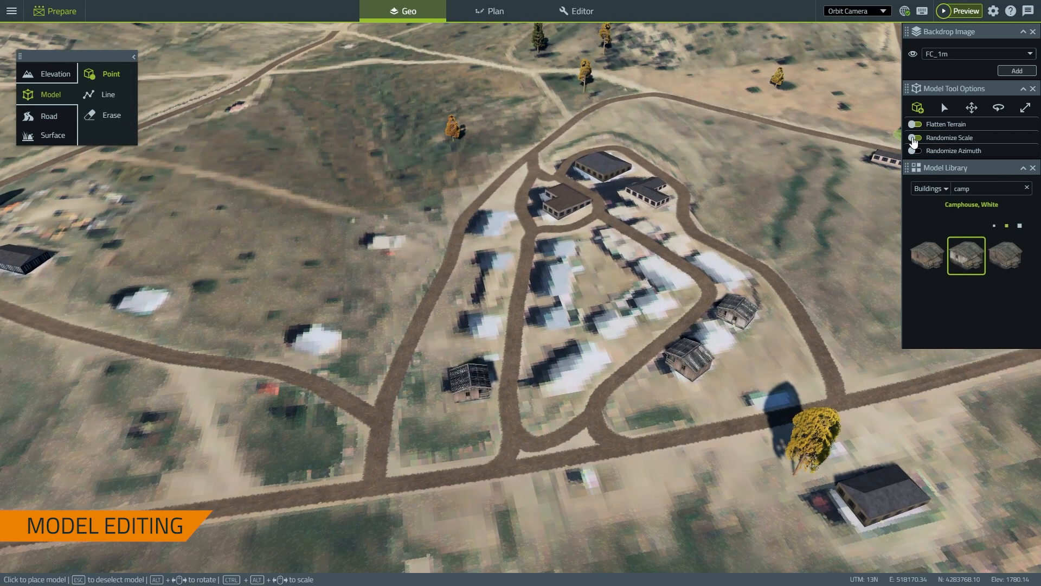
pyautogui.click(914, 138)
pyautogui.click(915, 179)
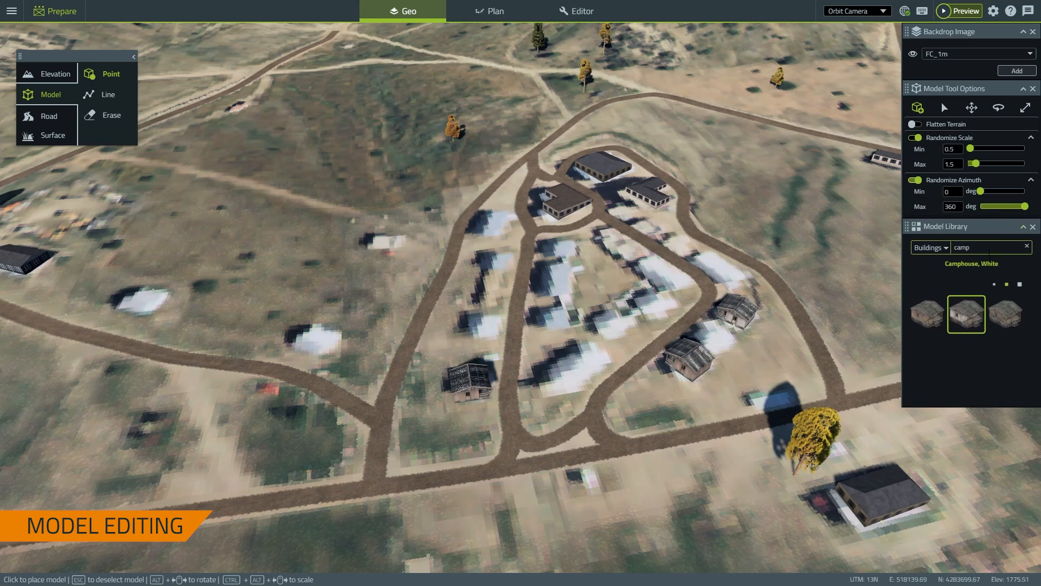
pyautogui.click(1027, 245)
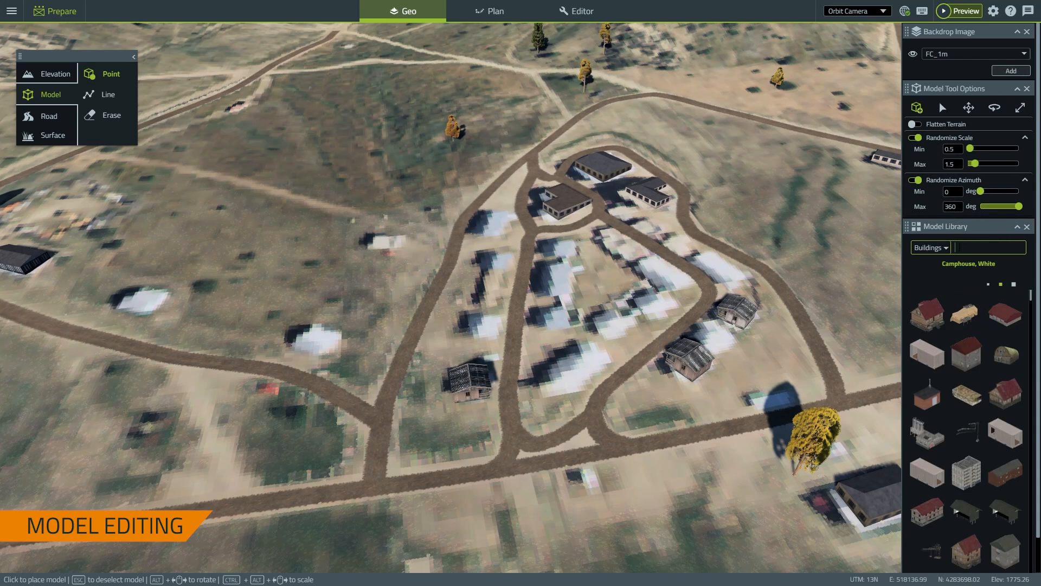
pyautogui.click(930, 248)
pyautogui.click(924, 258)
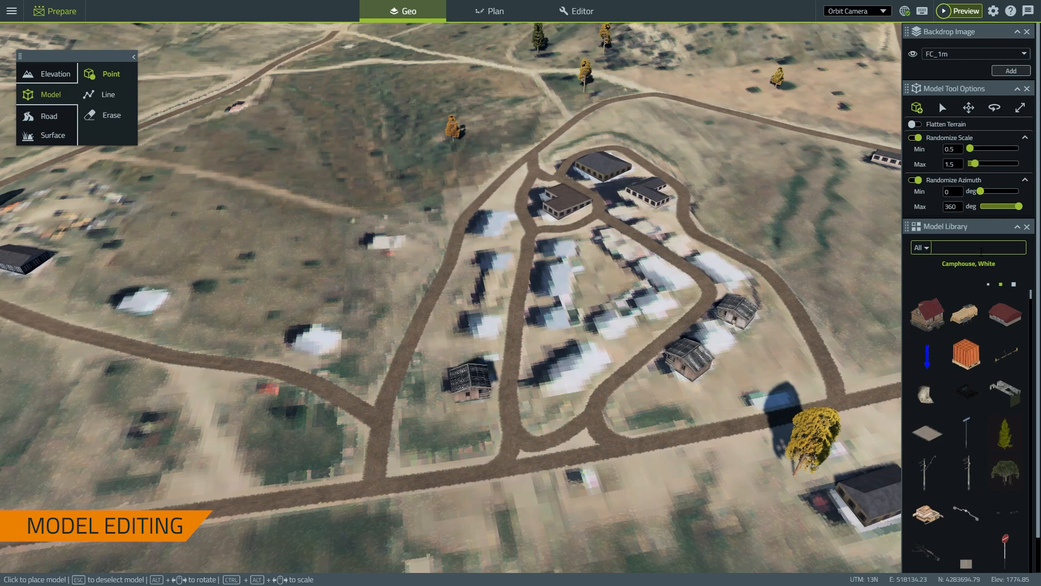
pyautogui.write('rock')
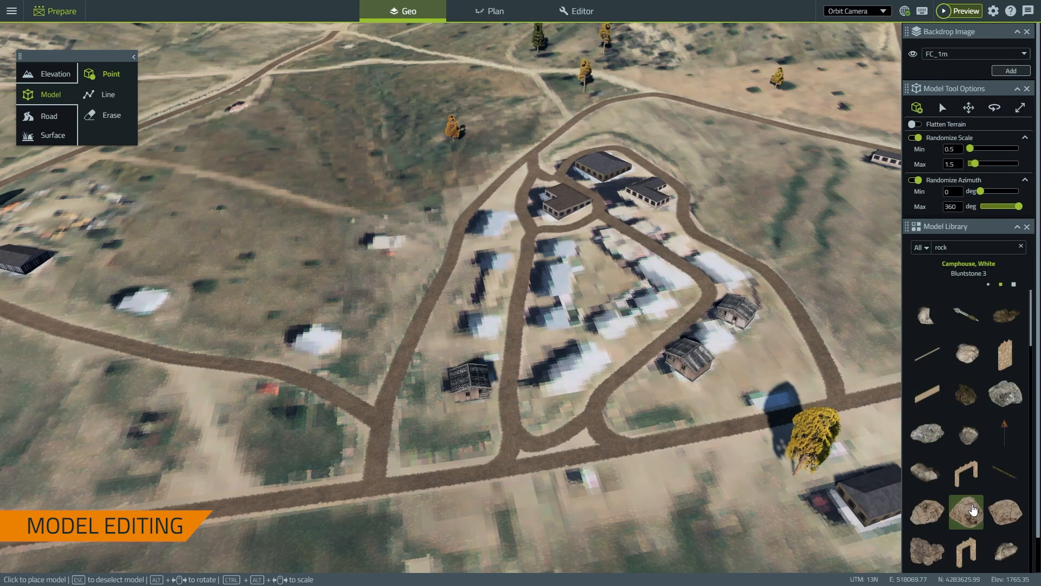
pyautogui.click(972, 513)
# Place Bluntstone 3 rocks beside the lower-left road, then switch to Line placement
pyautogui.scroll(3, 317, 418)
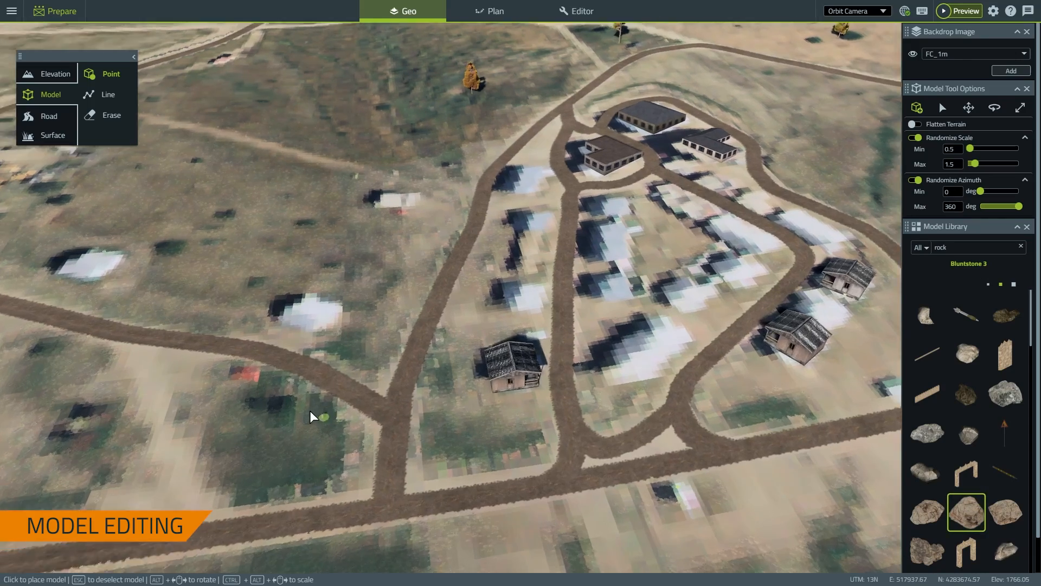
pyautogui.moveTo(311, 416); pyautogui.dragTo(455, 435, button='right')
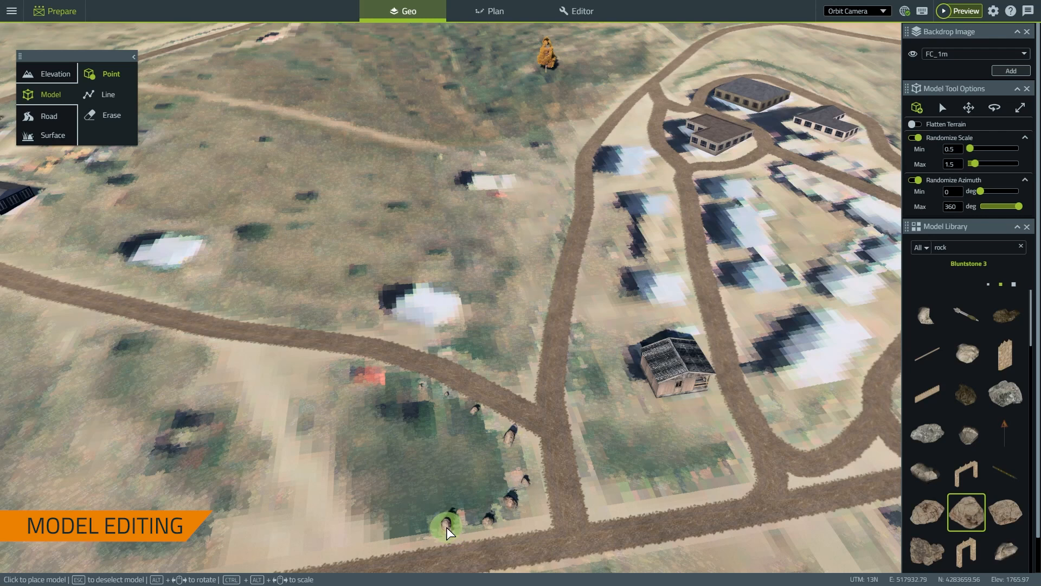
pyautogui.click(399, 541)
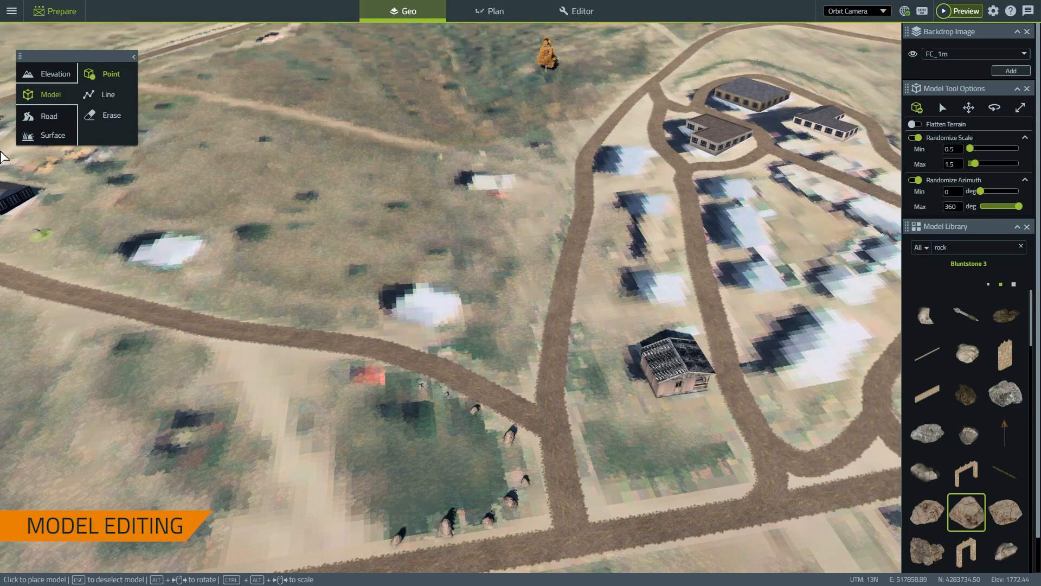
pyautogui.click(111, 95)
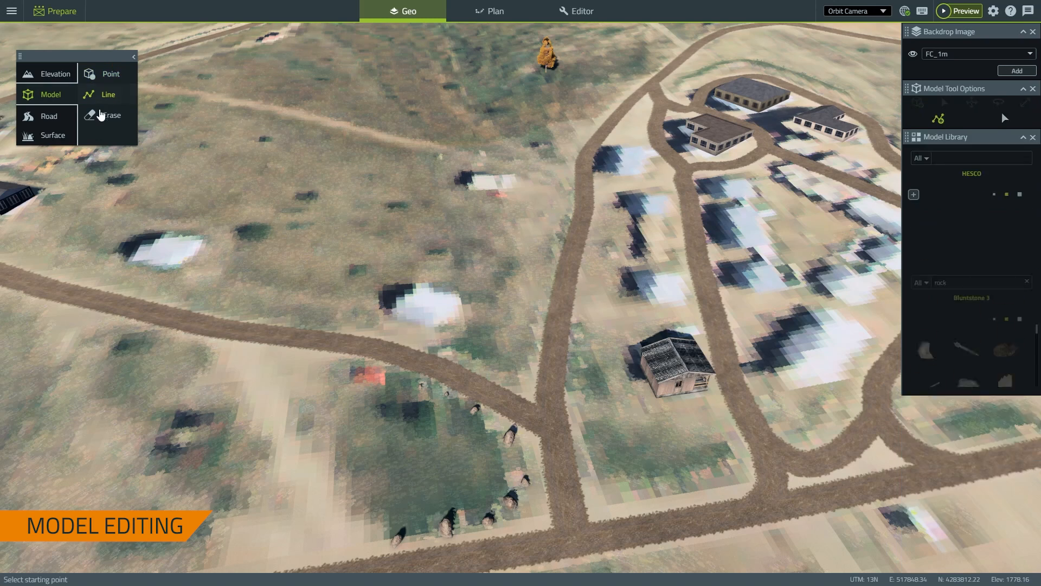
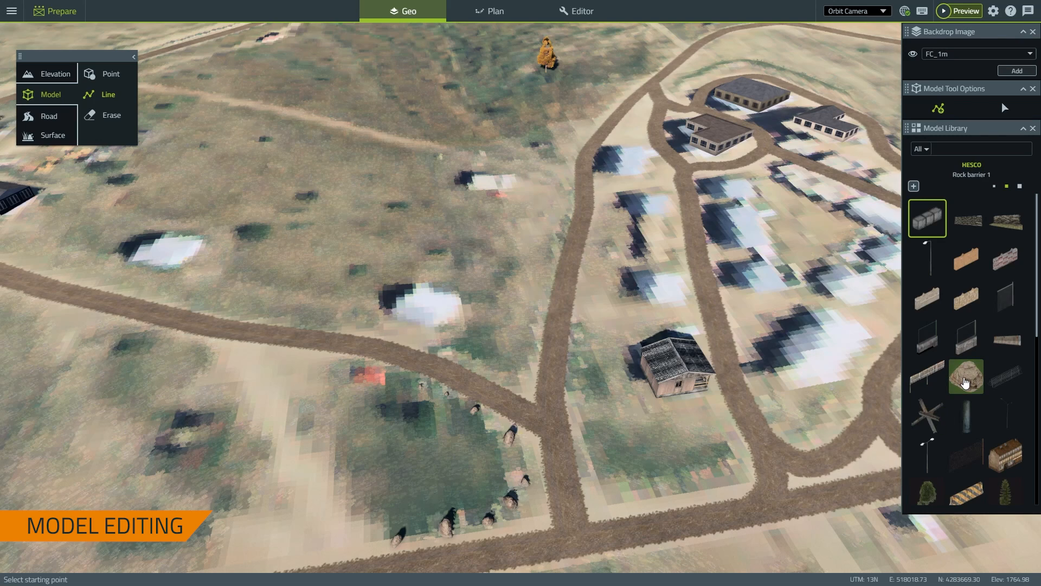
# Lay a Rock barrier 1 line along the dirt track beside the lone building, turning at its bend
pyautogui.click(970, 381)
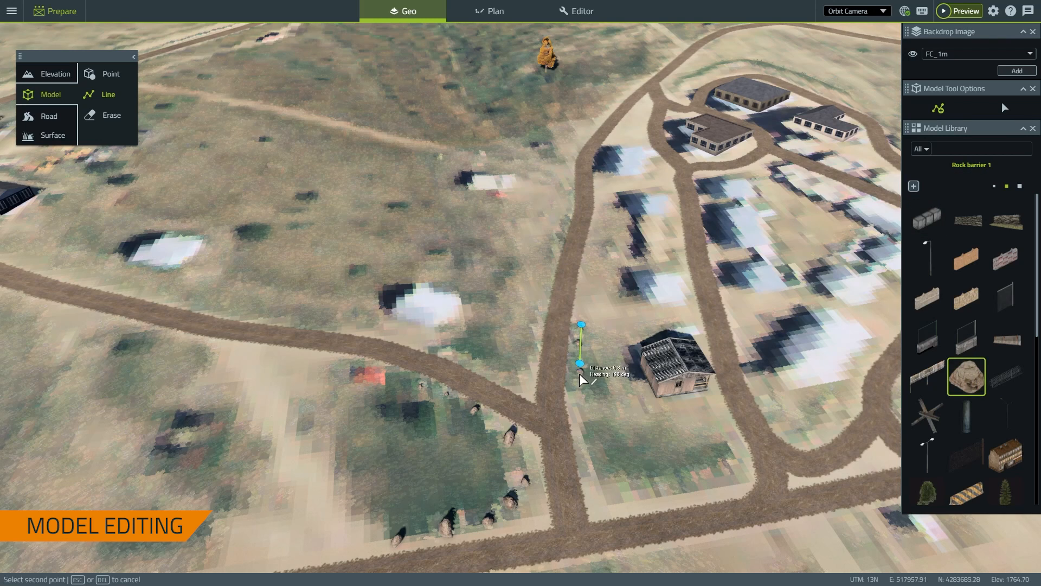
pyautogui.click(584, 424)
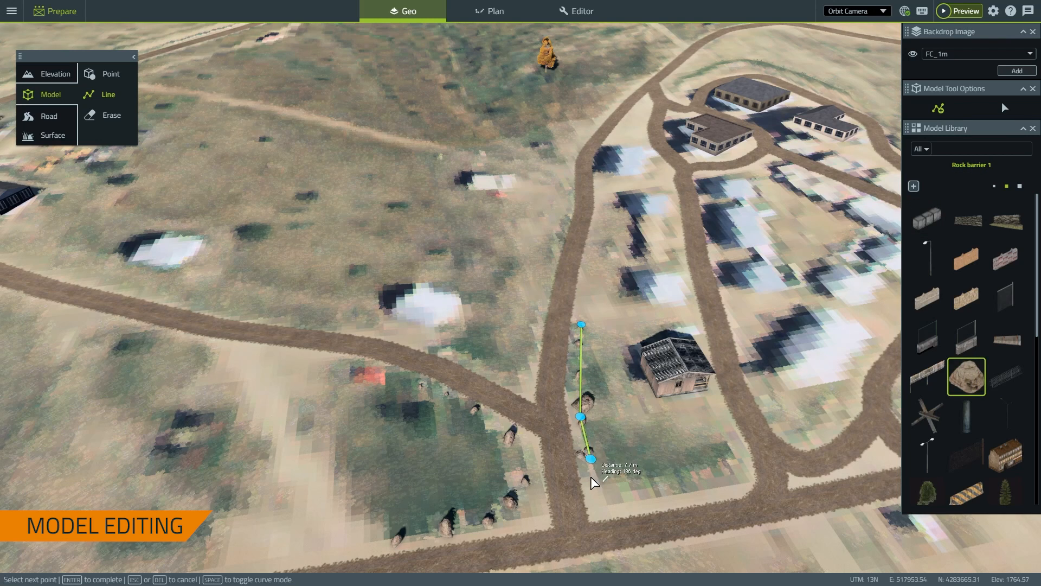
pyautogui.click(682, 483)
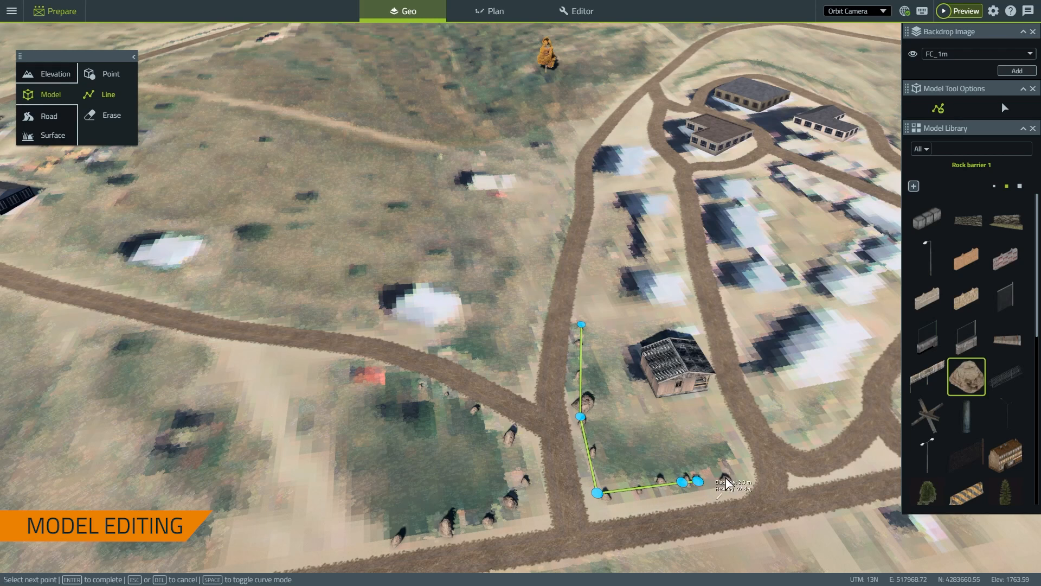
pyautogui.doubleClick(731, 459)
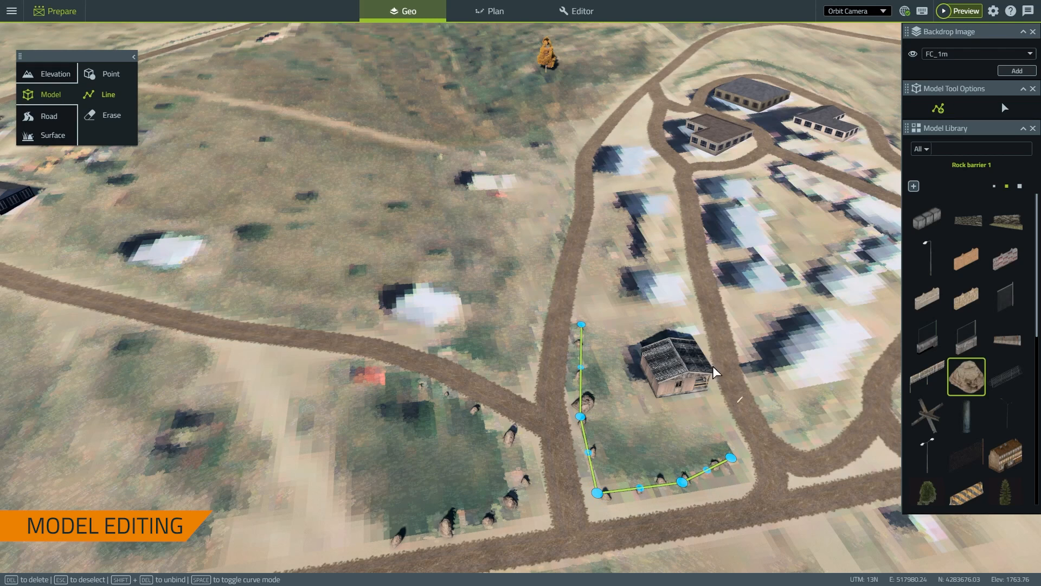
pyautogui.press('Escape')
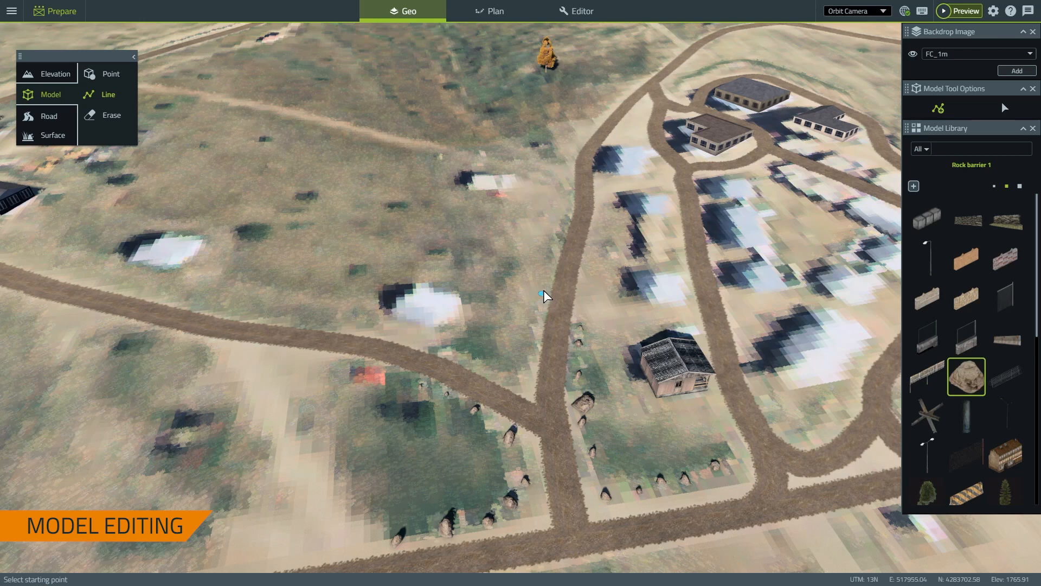
# Add a second rock barrier line down the northern track to the junction and along the western track
pyautogui.click(565, 216)
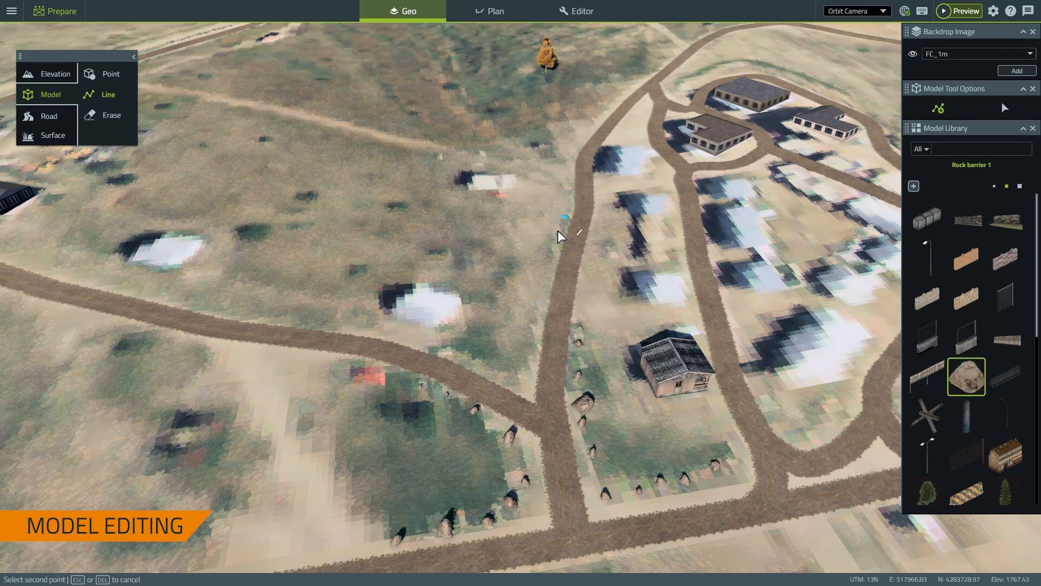
pyautogui.click(548, 260)
pyautogui.click(534, 317)
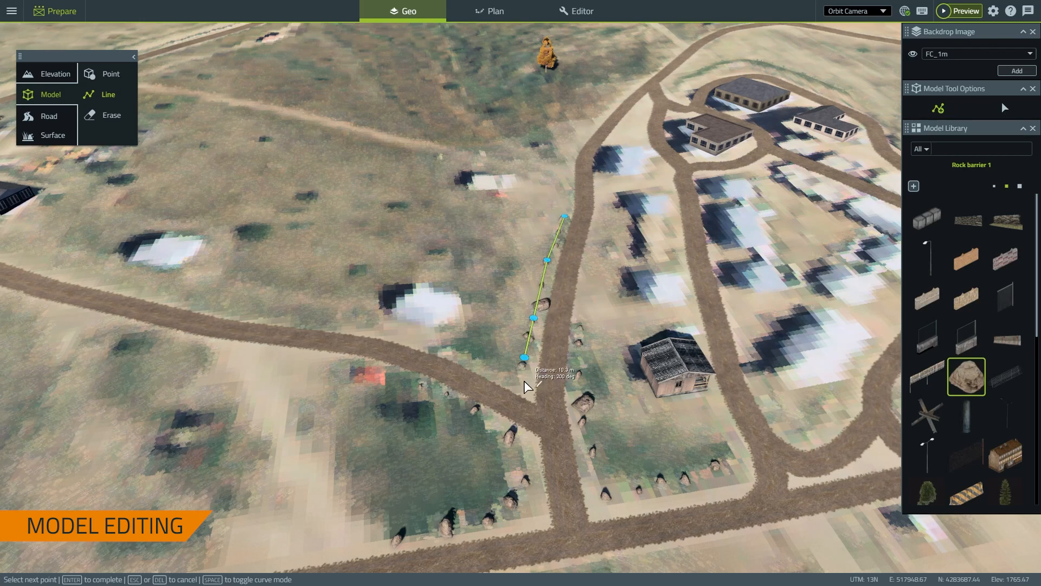
pyautogui.click(525, 381)
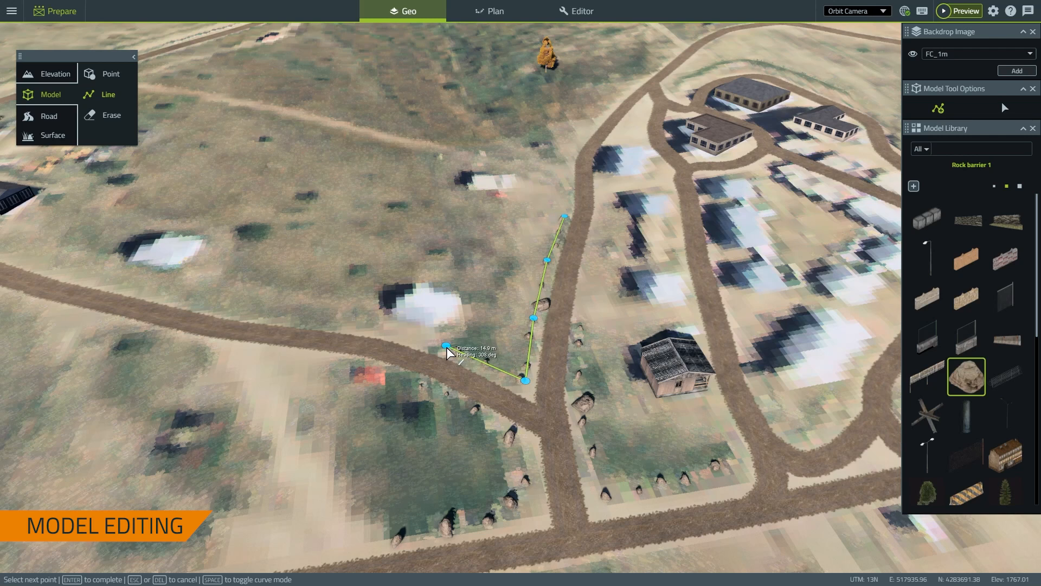
pyautogui.click(445, 345)
pyautogui.press('Return')
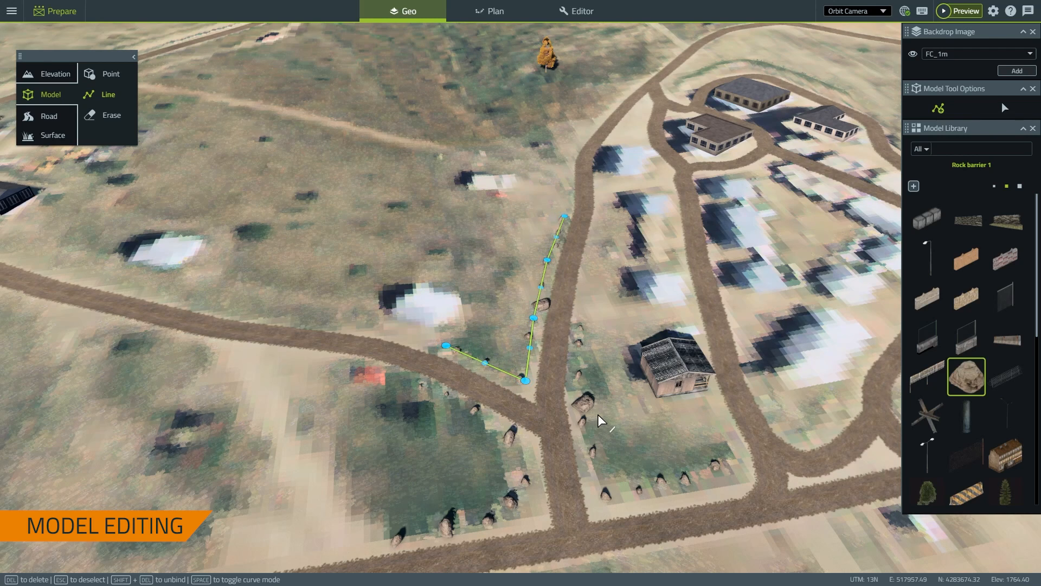
pyautogui.press('Escape')
pyautogui.scroll(-2, 610, 325)
pyautogui.moveTo(602, 308); pyautogui.dragTo(746, 252, button='right')
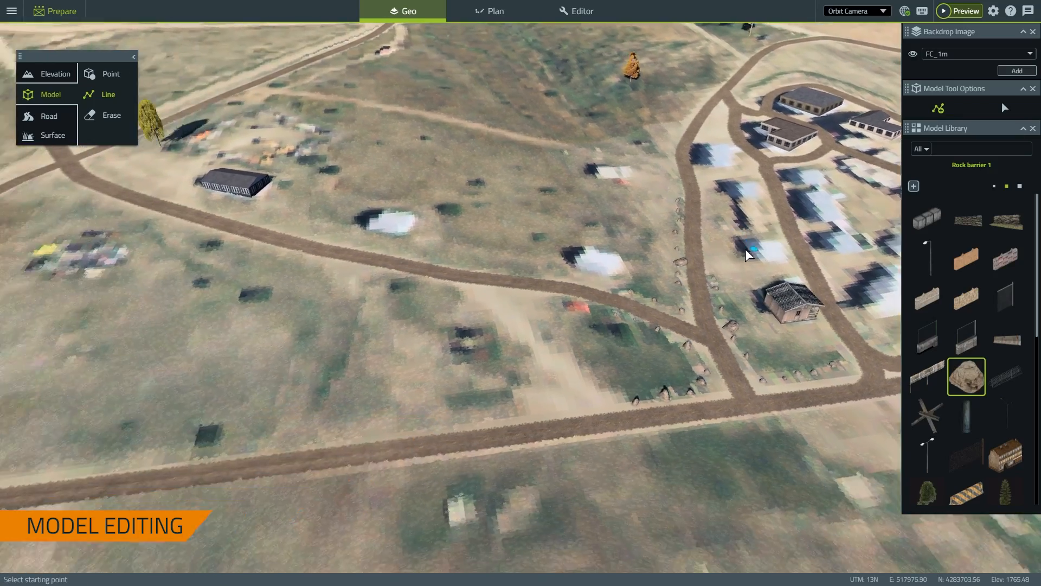
pyautogui.scroll(-3, 542, 293)
pyautogui.scroll(5, 386, 313)
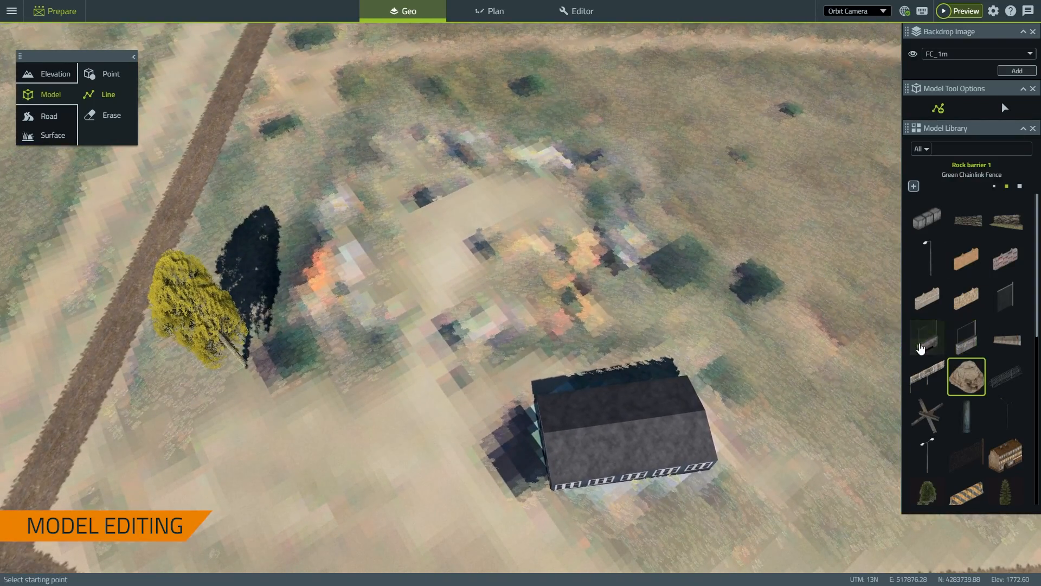
# Fence the yard by the yellow tree with Green Chainlink Fence, leaving the south side open
pyautogui.click(926, 342)
pyautogui.click(391, 327)
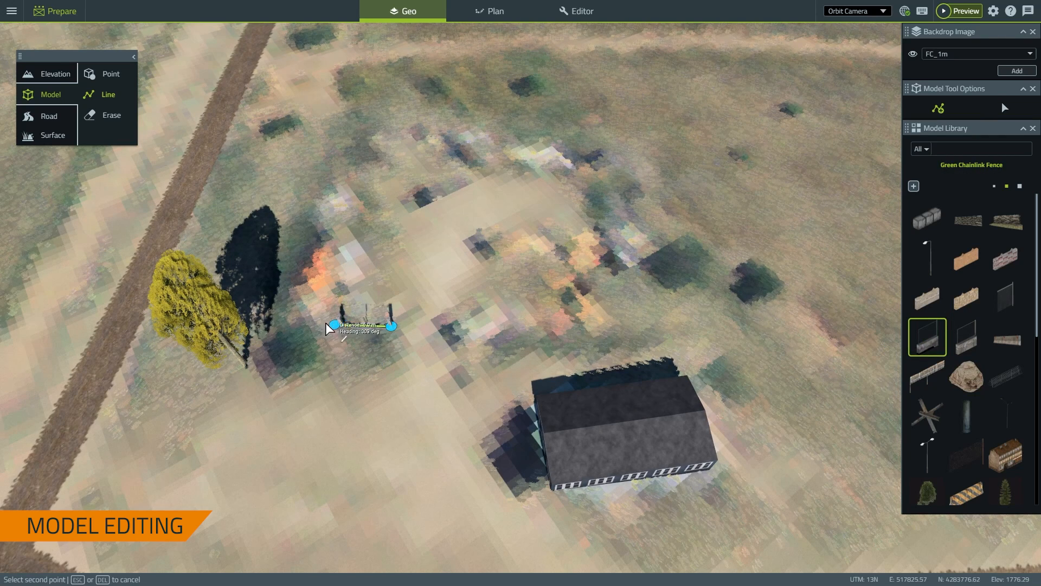
pyautogui.click(296, 315)
pyautogui.click(352, 134)
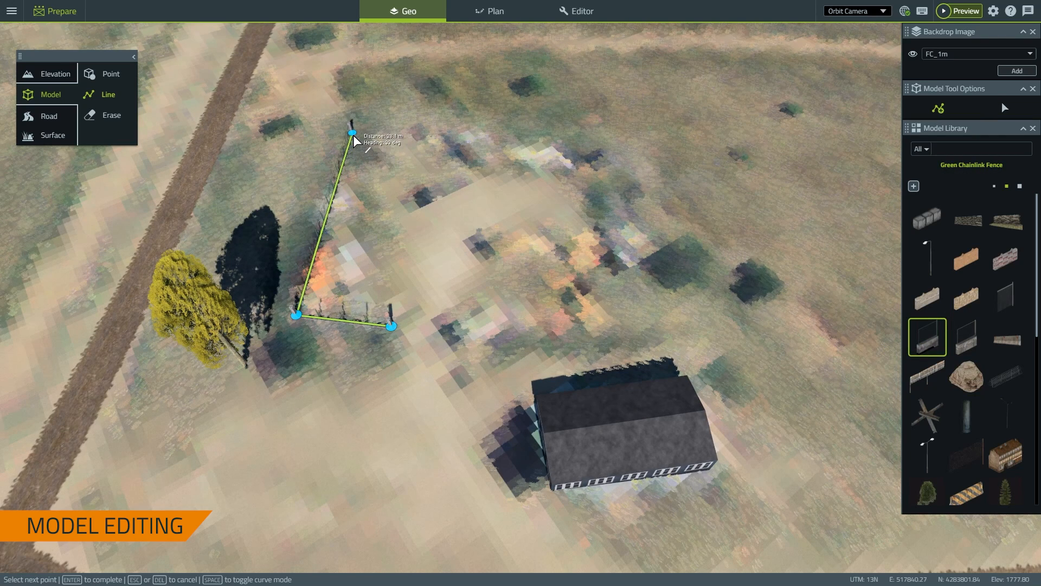
pyautogui.click(637, 160)
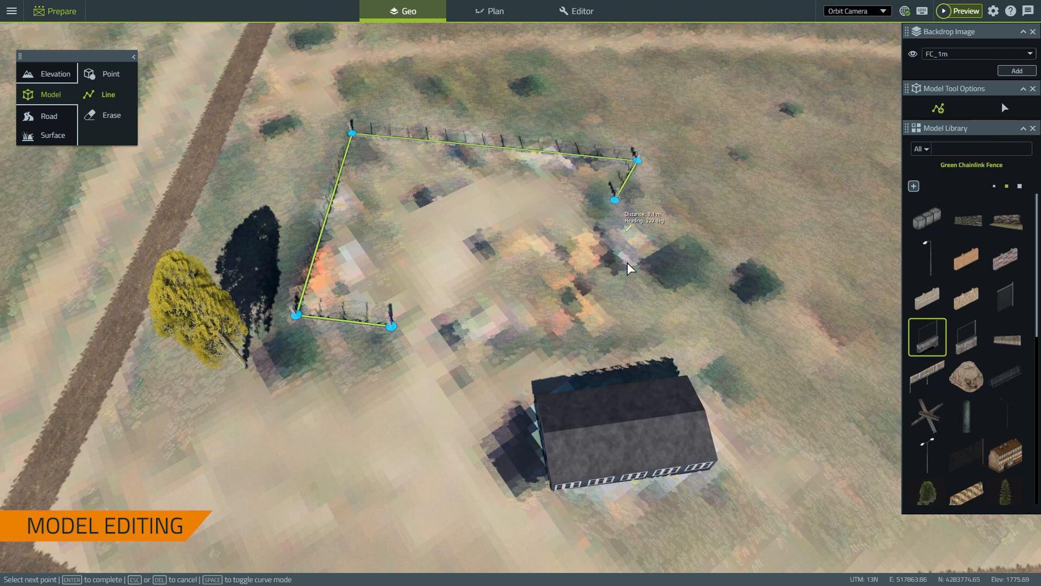
pyautogui.click(637, 348)
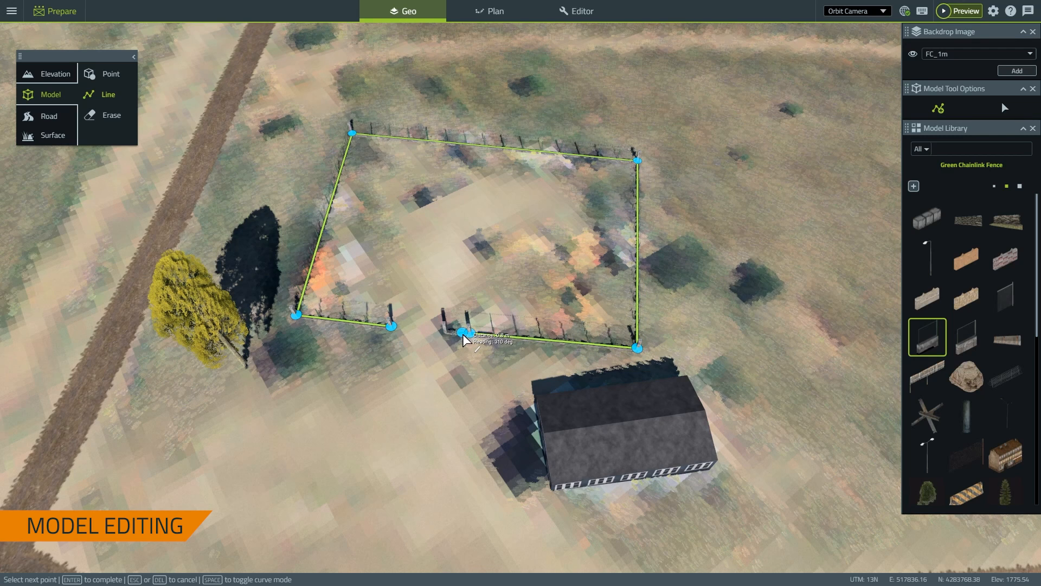
pyautogui.press('Return')
# Orbit the camera low around the yard to inspect the new fence and its opening
pyautogui.scroll(5, 390, 339)
pyautogui.moveTo(480, 401); pyautogui.dragTo(605, 505, button='middle')
pyautogui.scroll(5, 491, 272)
pyautogui.moveTo(439, 343); pyautogui.dragTo(315, 355, button='middle')
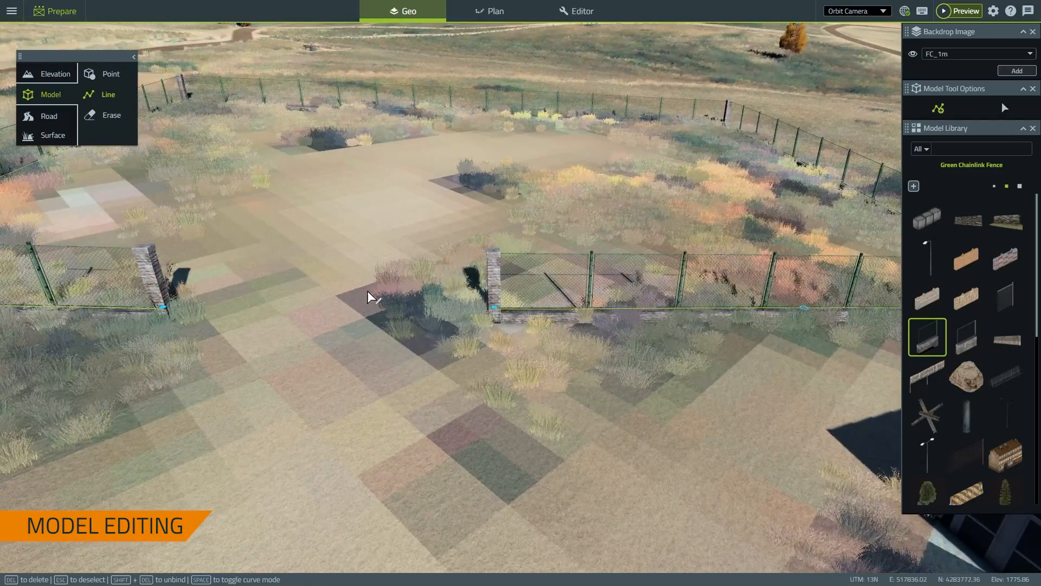
pyautogui.moveTo(369, 297); pyautogui.dragTo(611, 282, button='middle')
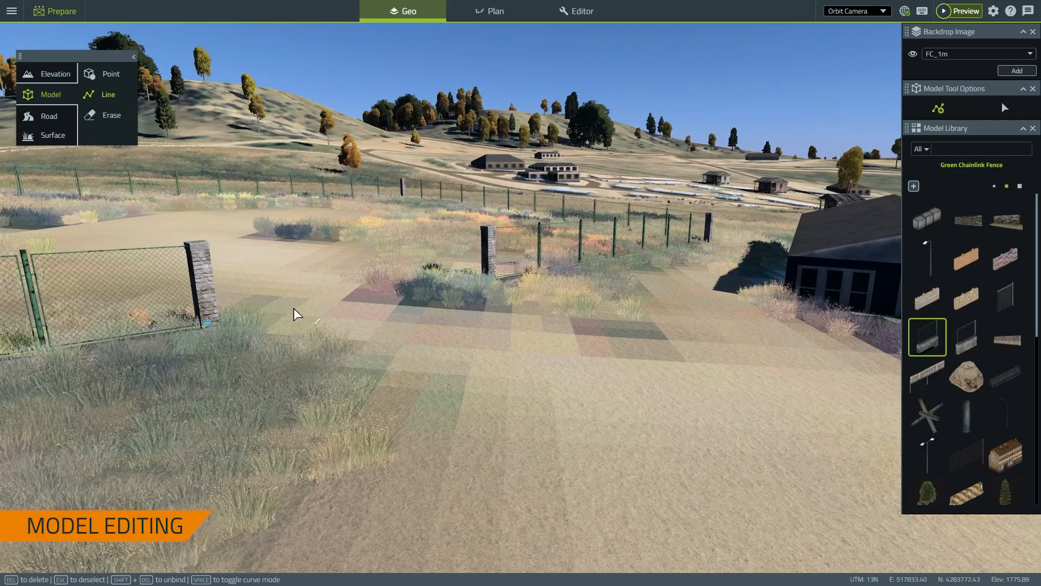
pyautogui.moveTo(295, 315); pyautogui.dragTo(429, 299, button='middle')
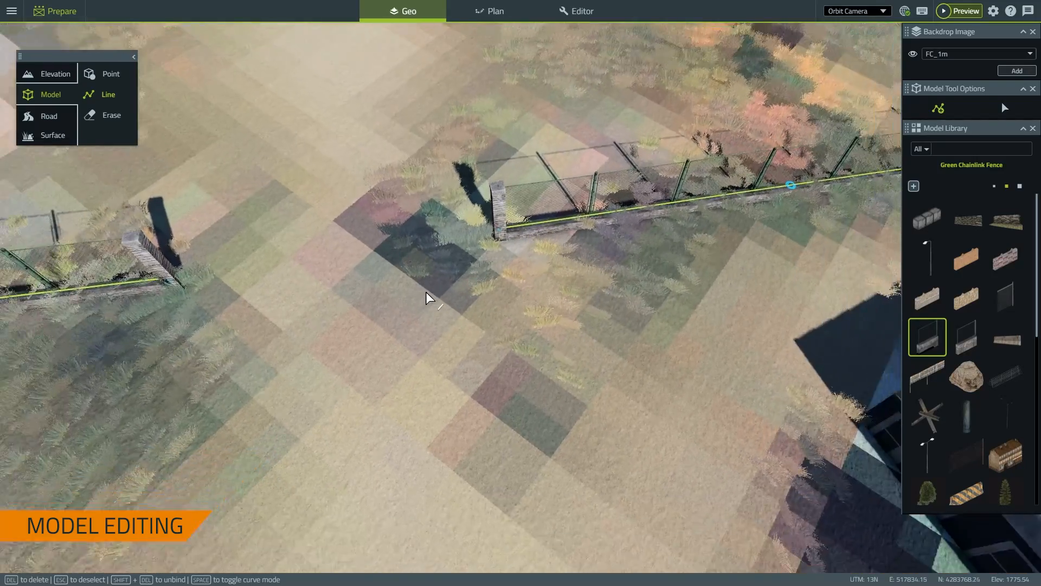
pyautogui.scroll(-9, 429, 298)
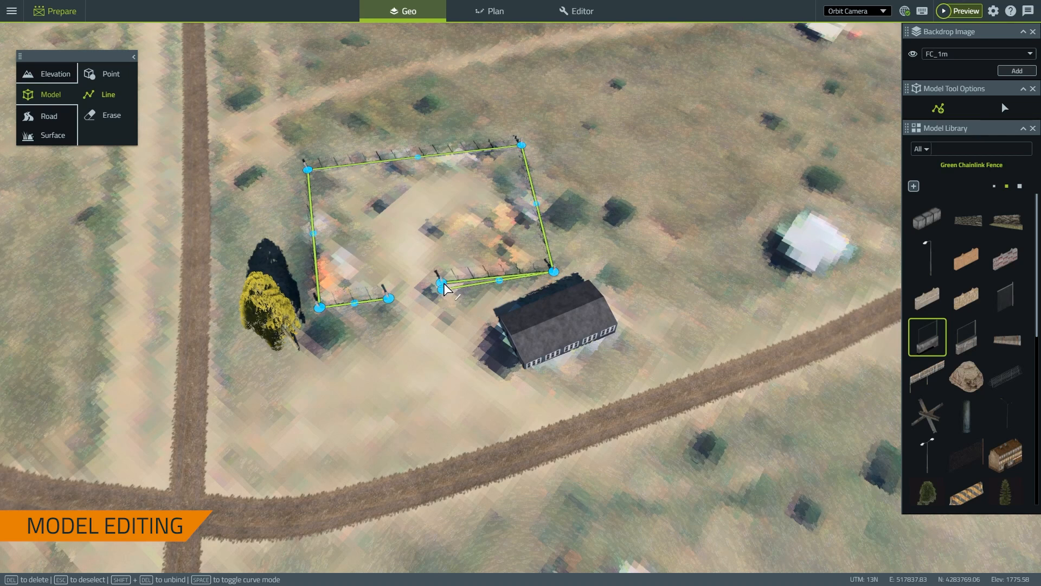
pyautogui.scroll(-15, 564, 281)
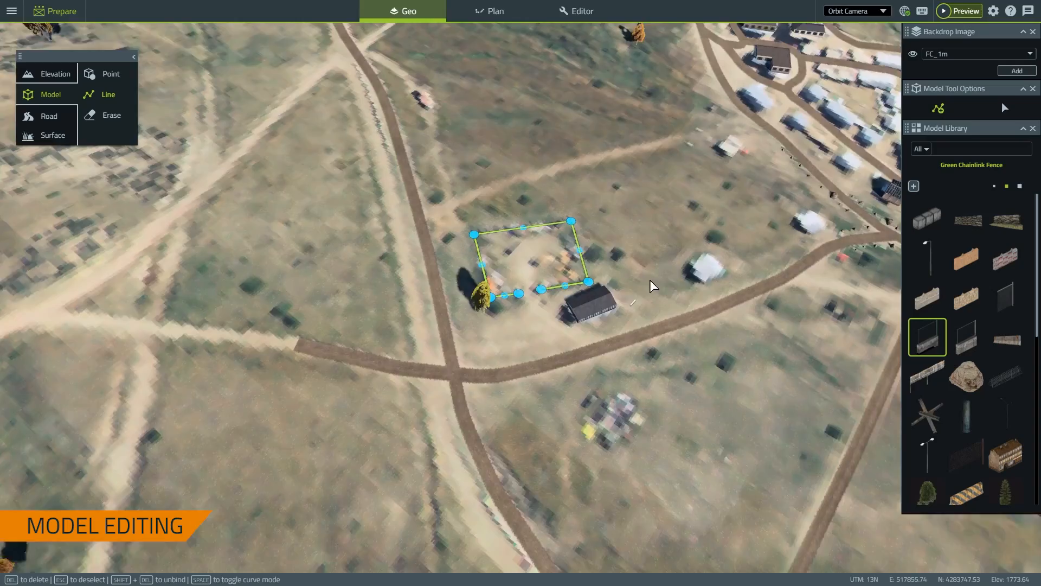
pyautogui.scroll(12, 594, 164)
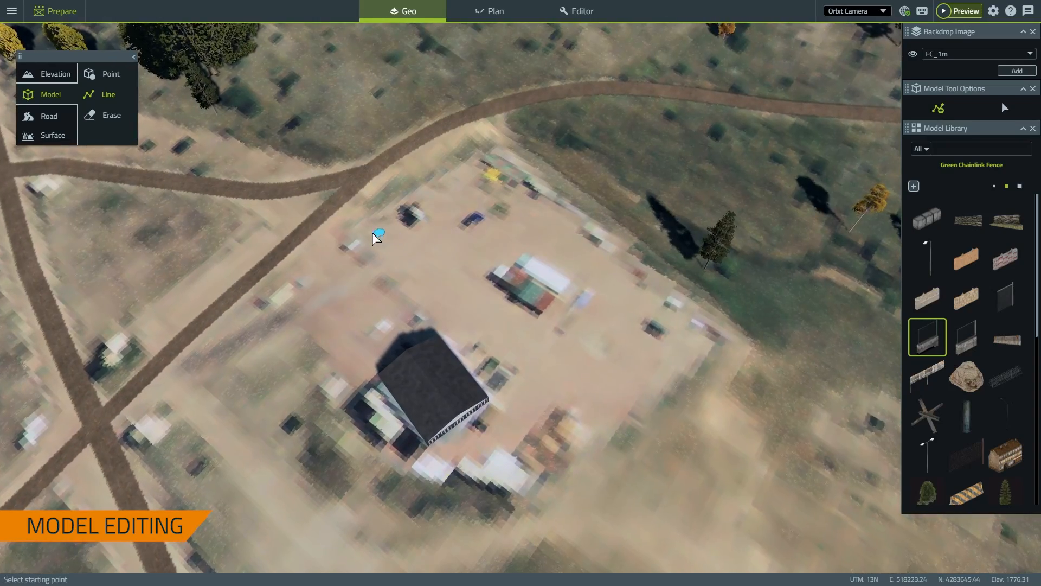
# Run a Green Chainlink Fence around the larger compound's north, east and south corners
pyautogui.click(351, 228)
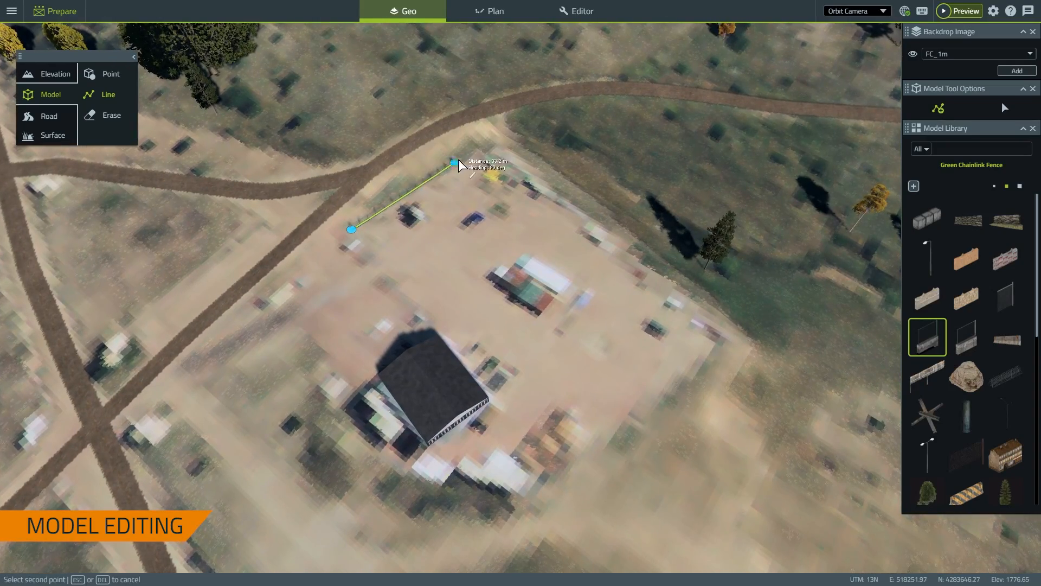
pyautogui.click(478, 152)
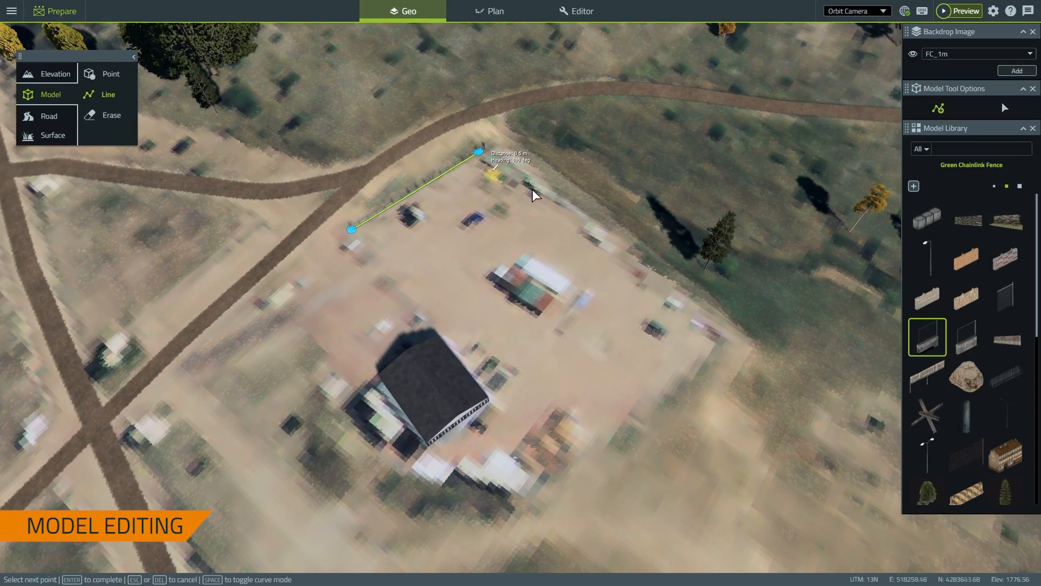
pyautogui.click(729, 338)
pyautogui.click(537, 486)
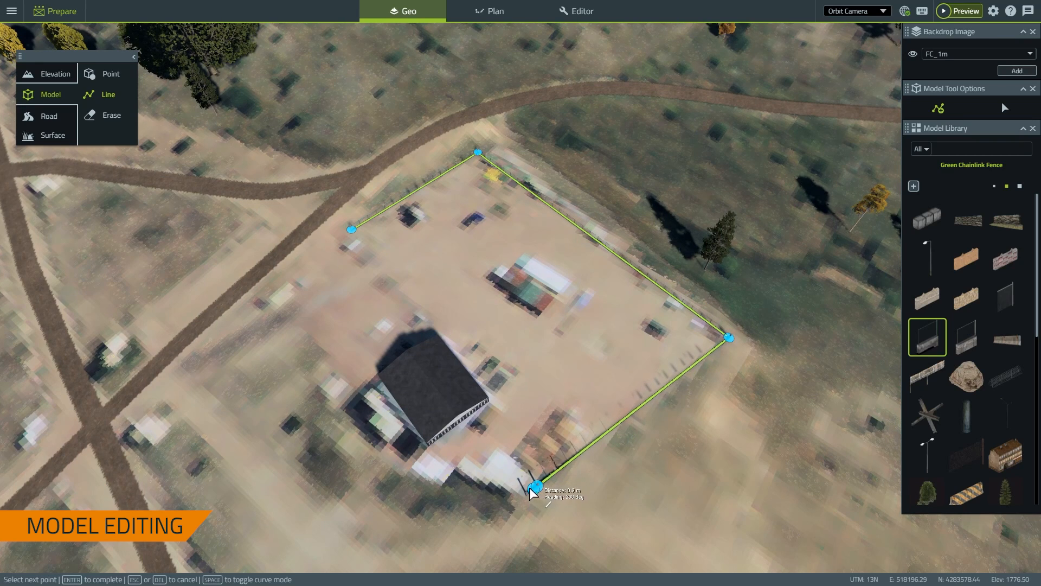
pyautogui.click(395, 460)
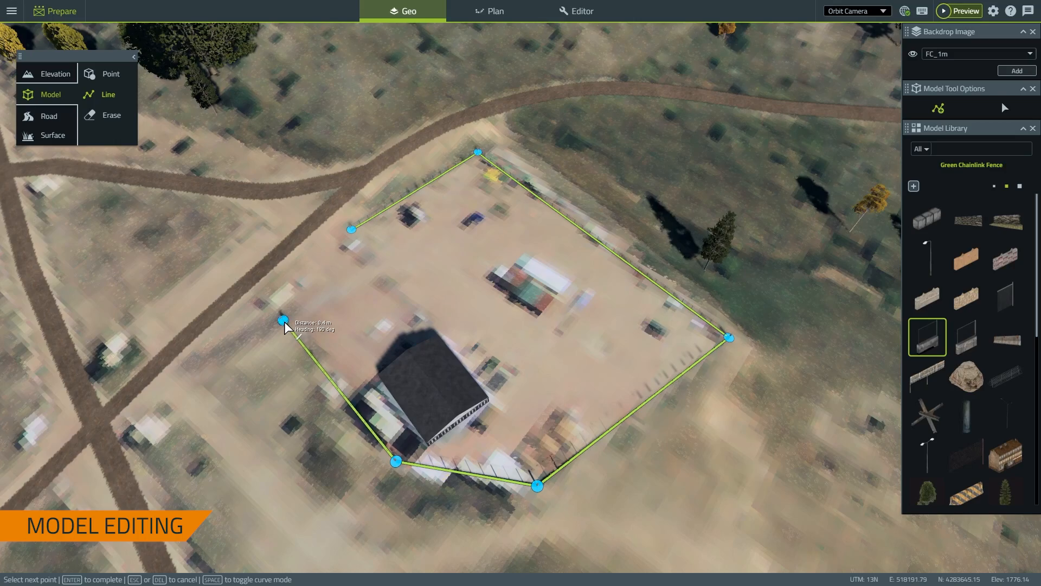
pyautogui.press('Return')
# Centre the fenced compound in view, finish the fence line and select it
pyautogui.scroll(-5, 404, 324)
pyautogui.moveTo(405, 323); pyautogui.dragTo(679, 171, button='right')
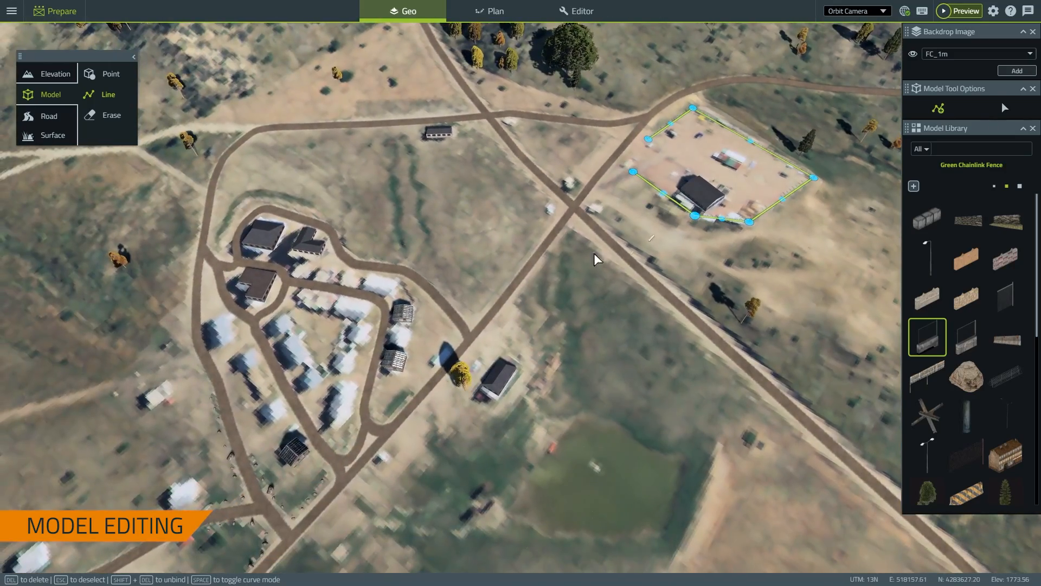
pyautogui.scroll(4, 737, 175)
pyautogui.moveTo(794, 118); pyautogui.dragTo(546, 248, button='right')
pyautogui.moveTo(520, 266); pyautogui.dragTo(240, 318, button='middle')
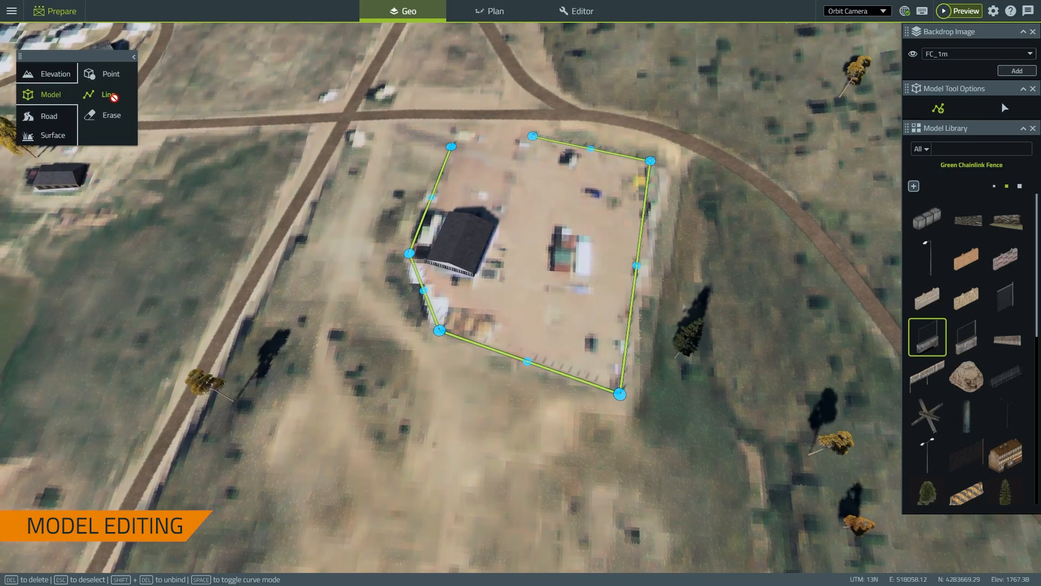
pyautogui.scroll(3, 432, 367)
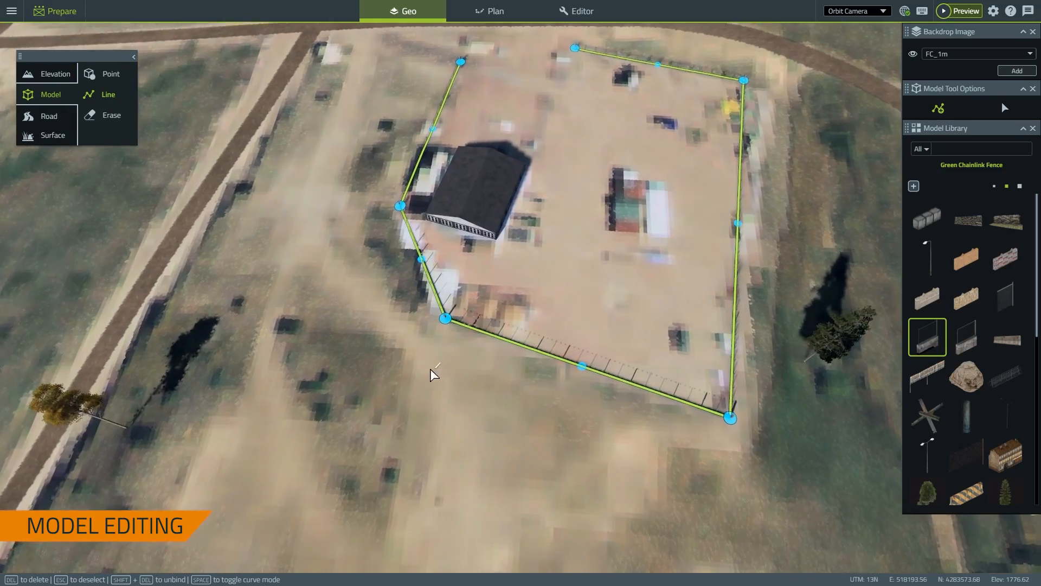
pyautogui.moveTo(432, 372); pyautogui.dragTo(568, 461, button='middle')
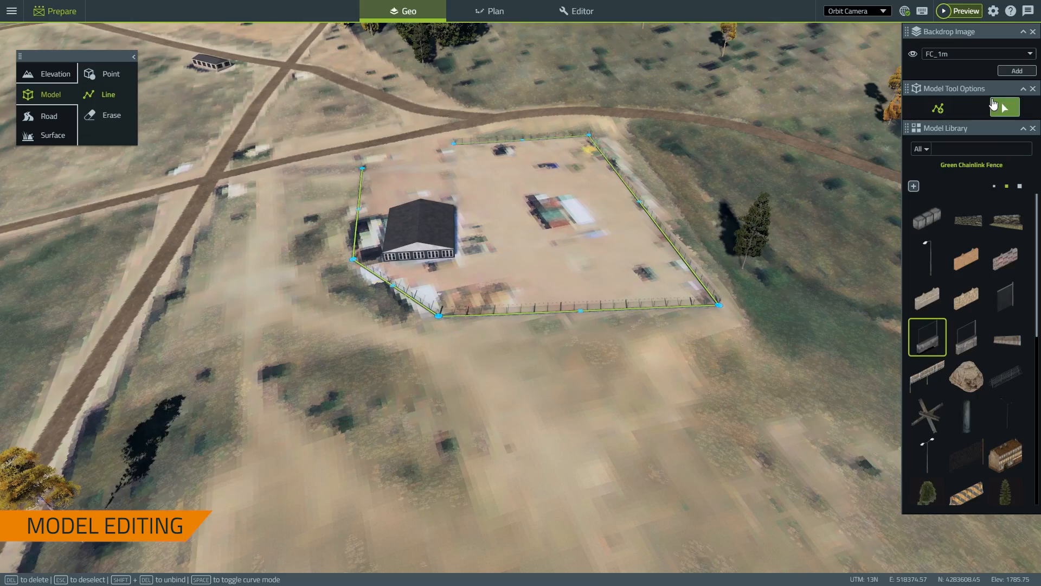
pyautogui.click(1006, 109)
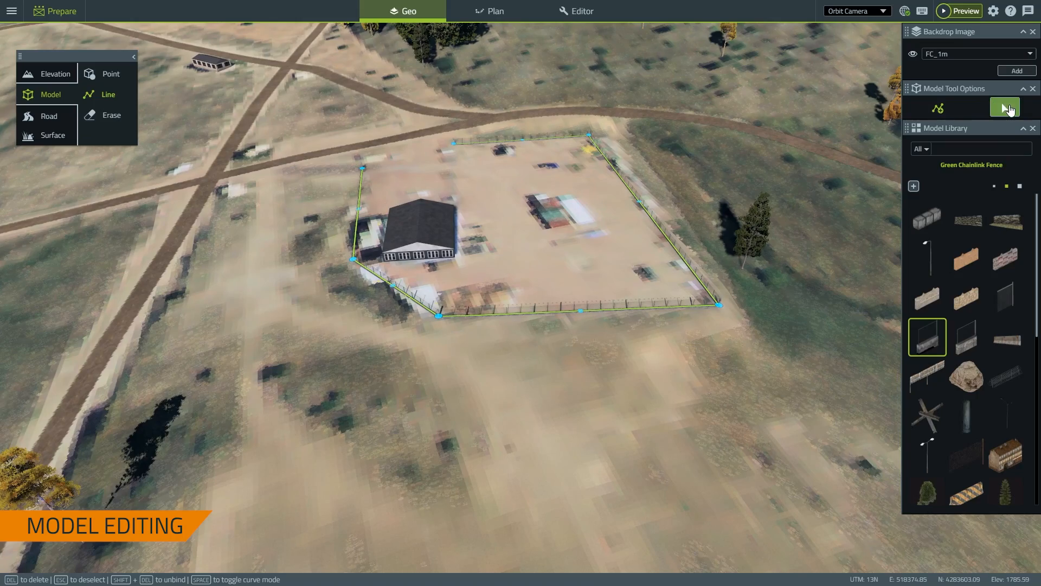
pyautogui.click(491, 316)
# Tilt to a top-down view and pan over to the village road junction
pyautogui.moveTo(507, 335); pyautogui.dragTo(459, 135, button='middle')
pyautogui.scroll(-4, 460, 137)
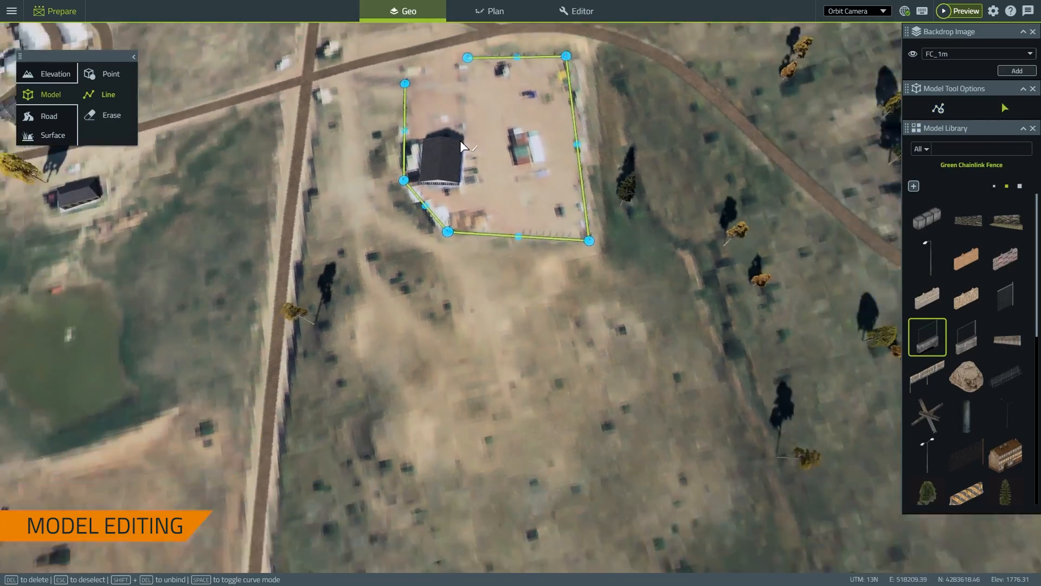
pyautogui.scroll(-4, 460, 147)
pyautogui.moveTo(558, 239); pyautogui.dragTo(778, 318, button='right')
pyautogui.moveTo(477, 266); pyautogui.dragTo(737, 337, button='right')
pyautogui.scroll(7, 737, 337)
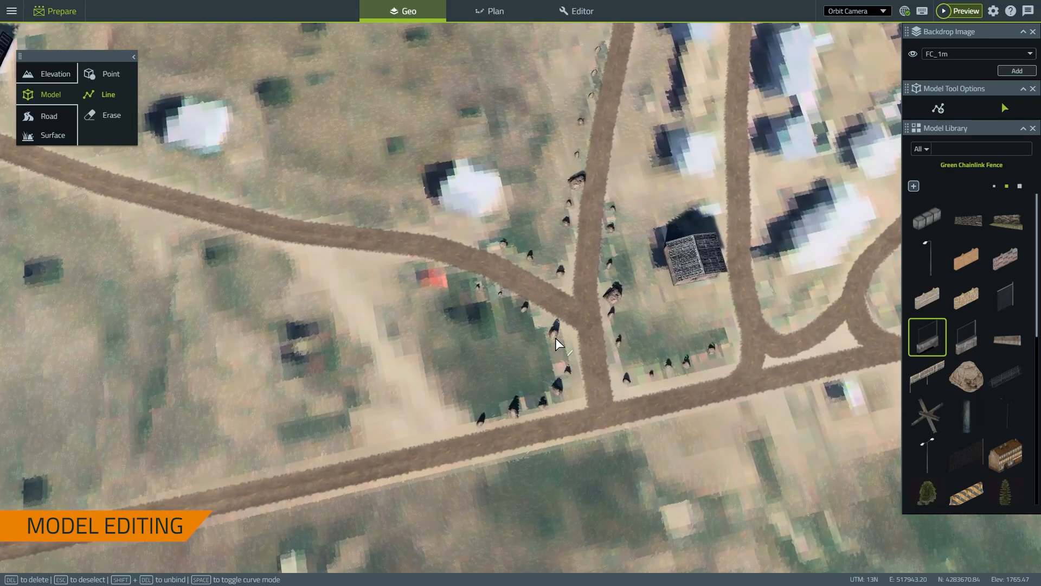
pyautogui.press('Escape')
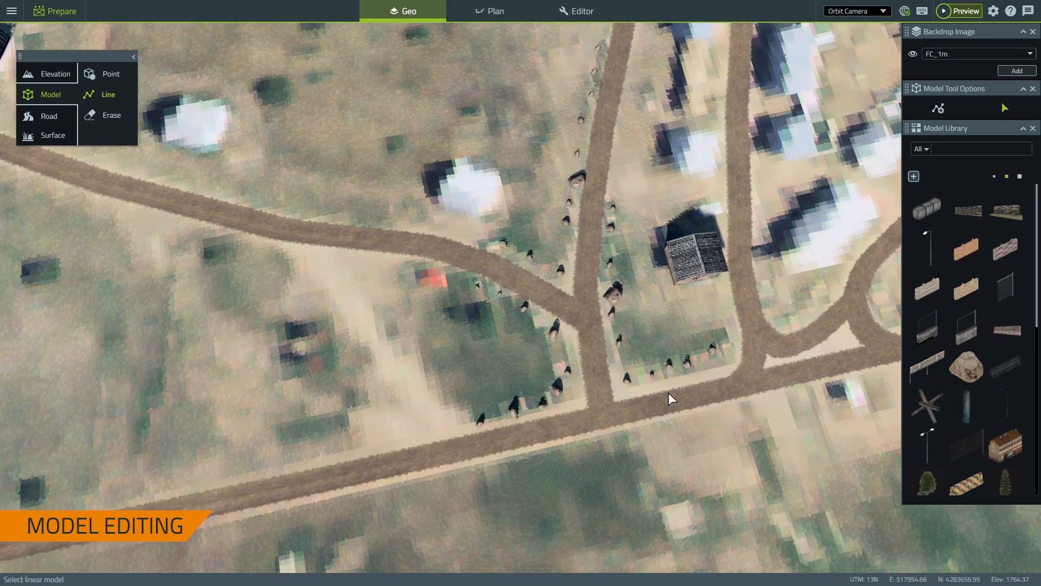
pyautogui.click(661, 381)
pyautogui.click(538, 266)
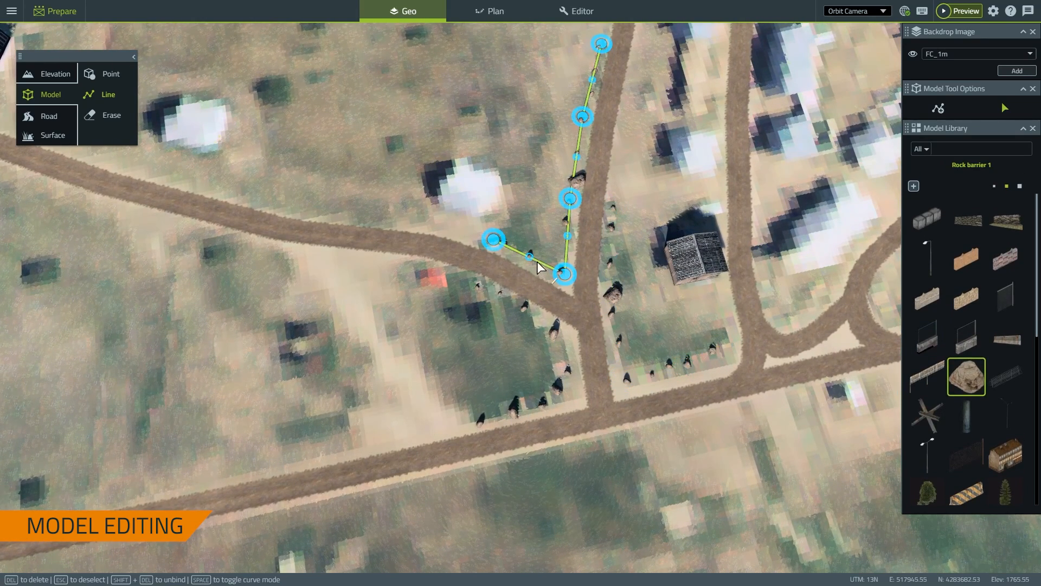
pyautogui.moveTo(395, 198); pyautogui.dragTo(717, 265, button='right')
pyautogui.scroll(-3, 716, 265)
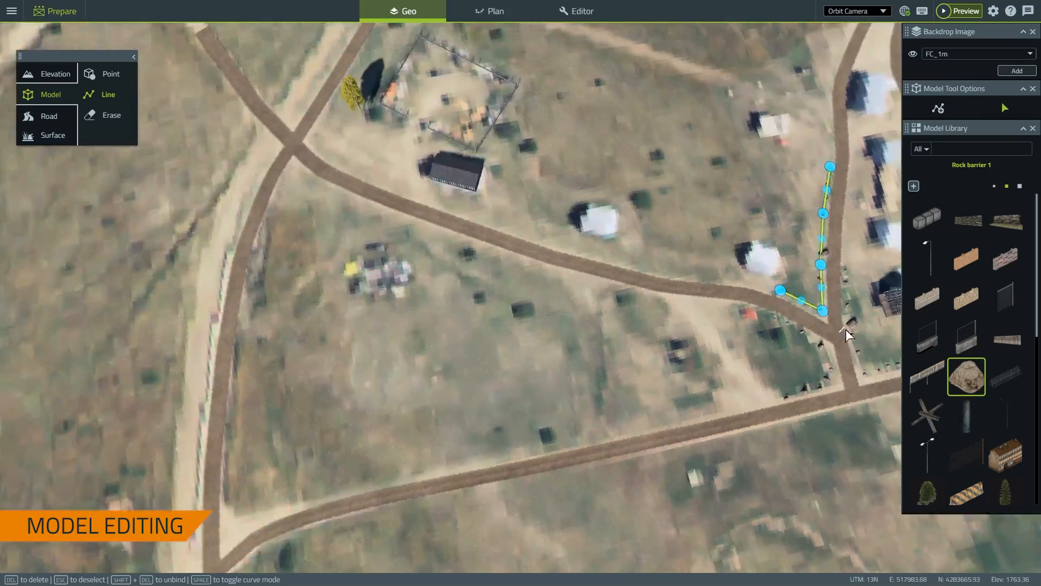
pyautogui.moveTo(364, 133); pyautogui.dragTo(574, 235, button='right')
pyautogui.scroll(-3, 573, 235)
pyautogui.moveTo(842, 412); pyautogui.dragTo(446, 333, button='right')
pyautogui.scroll(4, 446, 332)
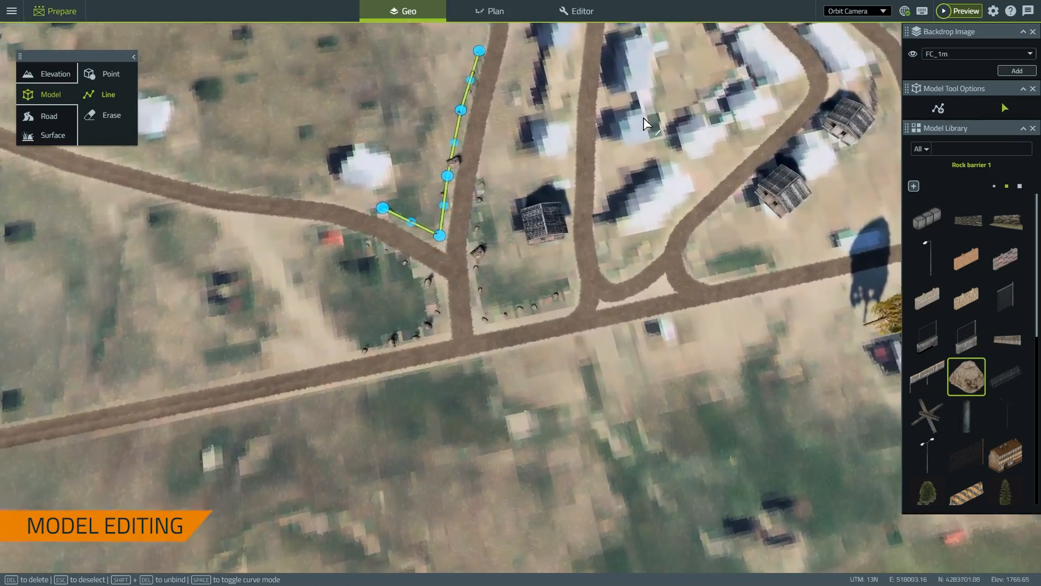
pyautogui.moveTo(458, 157); pyautogui.dragTo(600, 253, button='middle')
pyautogui.moveTo(600, 254); pyautogui.dragTo(558, 358, button='right')
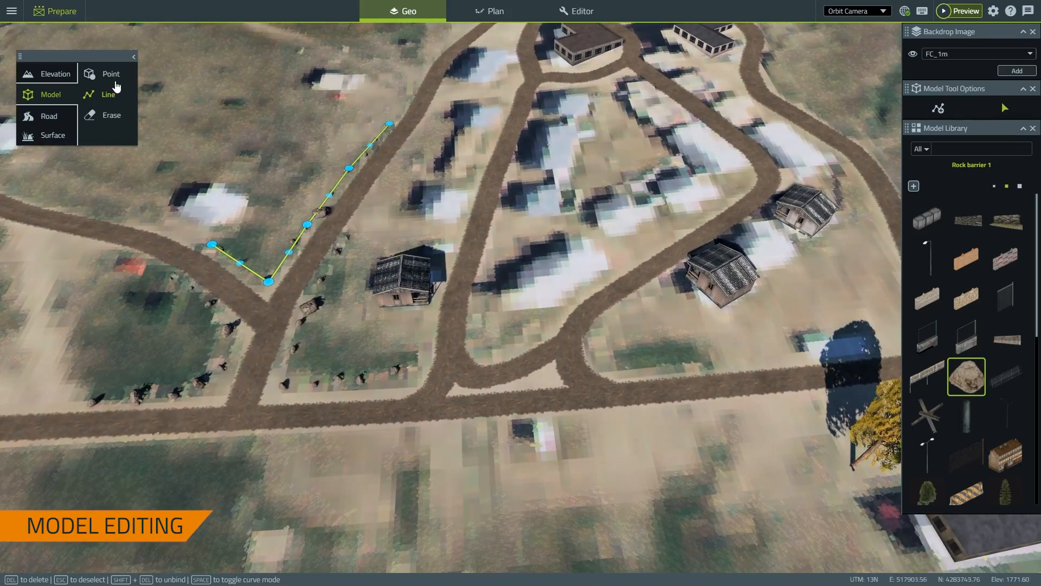
# Copy a village house and paste two copies onto the open ground between the roads
pyautogui.click(106, 74)
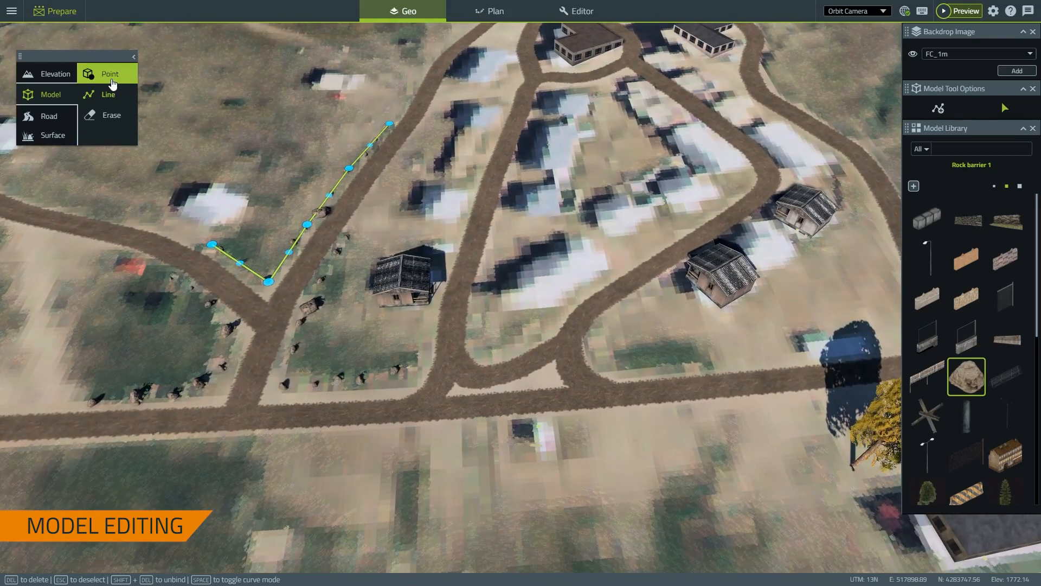
pyautogui.click(942, 107)
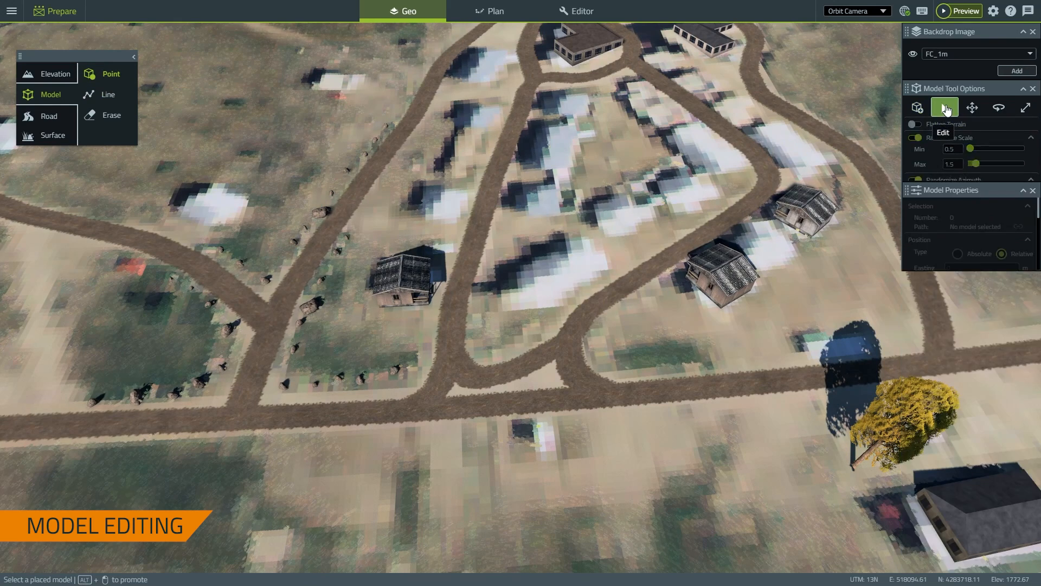
pyautogui.click(710, 276)
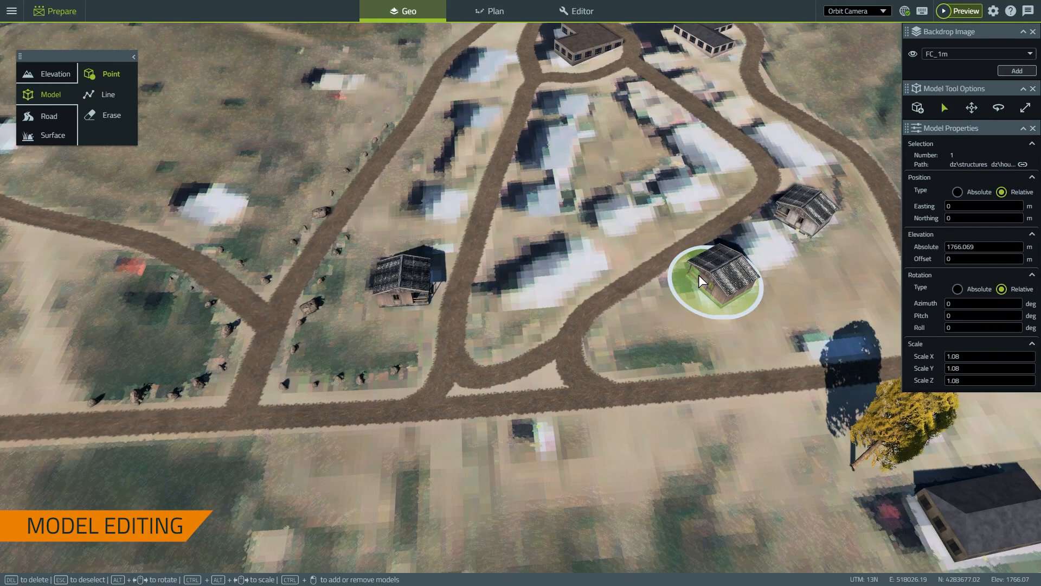
pyautogui.moveTo(672, 201); pyautogui.dragTo(562, 305, button='right')
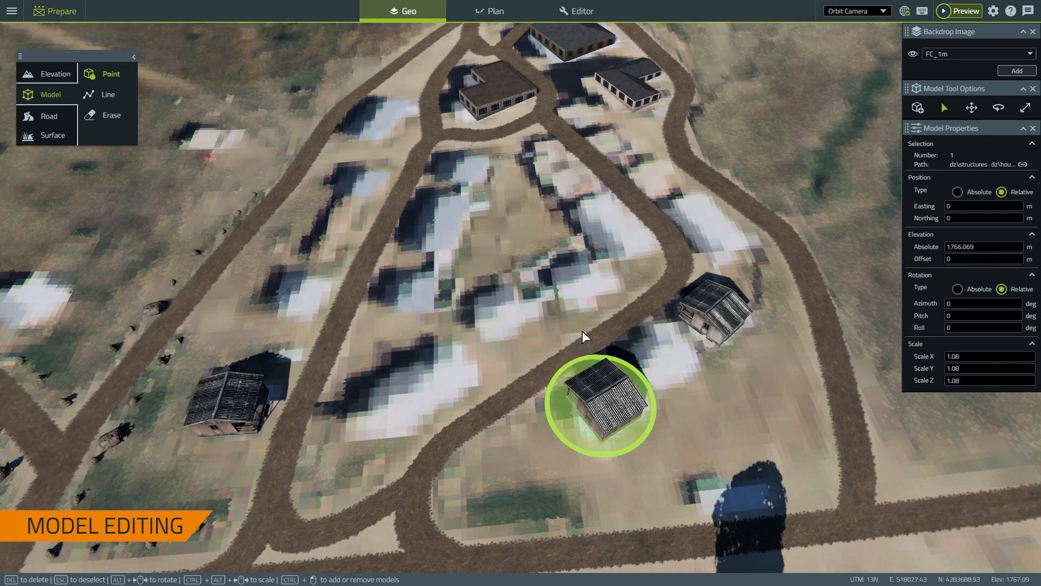
pyautogui.hotkey('ctrl', 'v')
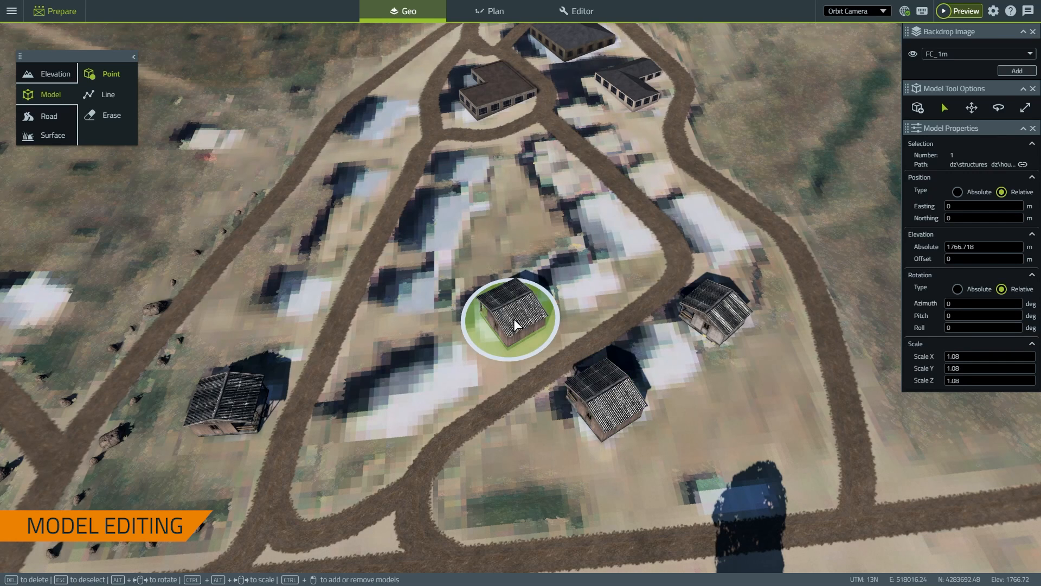
pyautogui.keyDown('alt'); pyautogui.moveTo(513, 319); pyautogui.dragTo(418, 330); pyautogui.keyUp('alt')
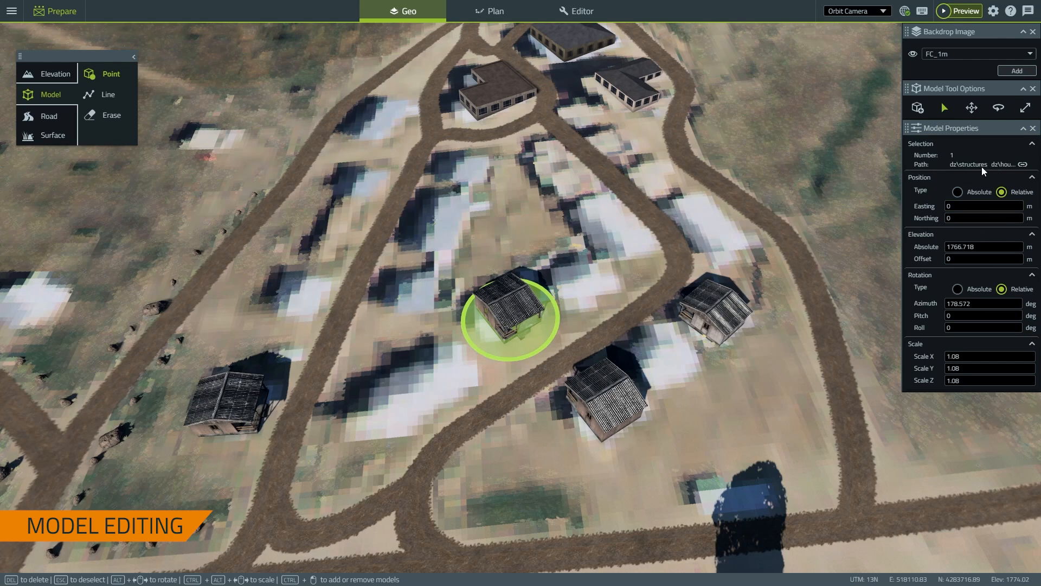
pyautogui.moveTo(519, 302); pyautogui.dragTo(513, 301)
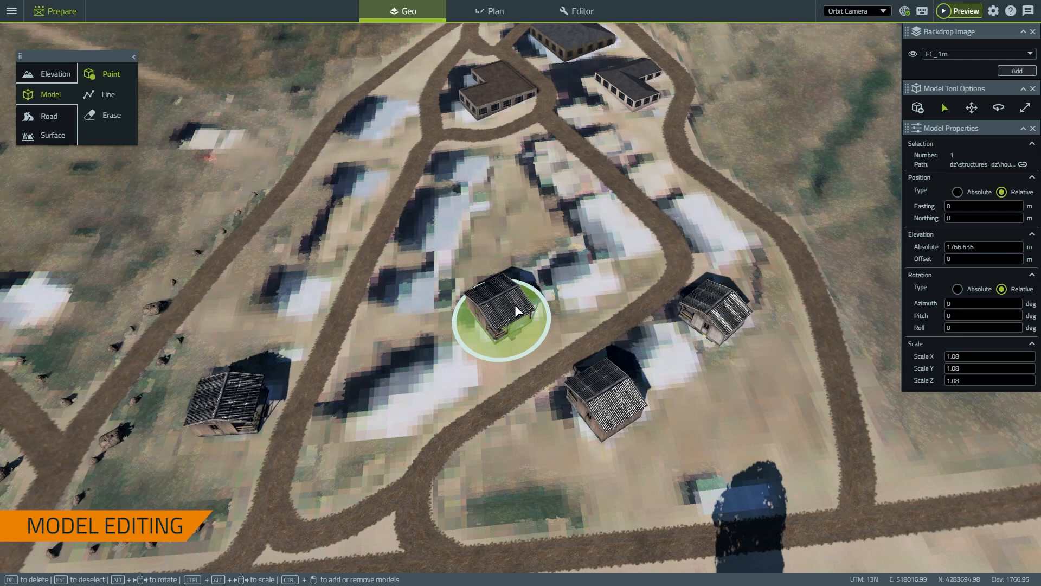
pyautogui.hotkey('ctrl', 'v')
pyautogui.moveTo(585, 278); pyautogui.dragTo(574, 274)
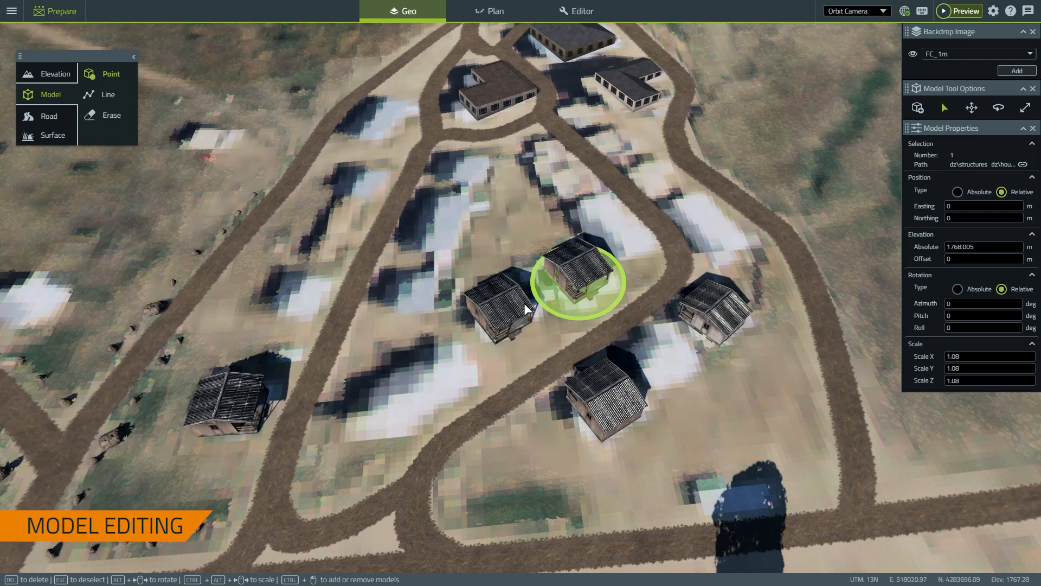
# Group the two new houses and paste a duplicate pair near the upper curving road
pyautogui.keyDown('ctrl'); pyautogui.click(501, 308); pyautogui.keyUp('ctrl')
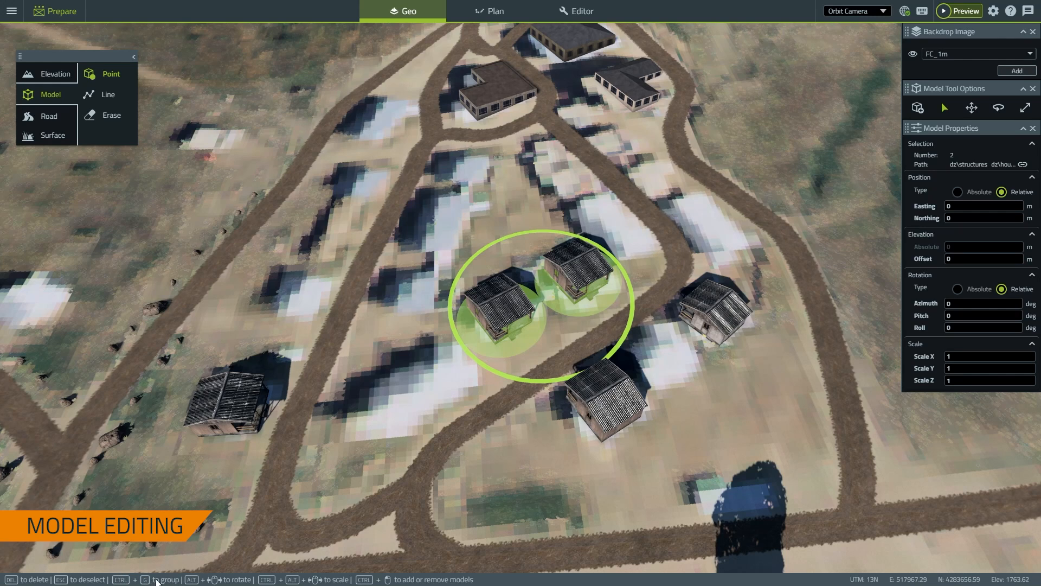
pyautogui.hotkey('ctrl', 'g')
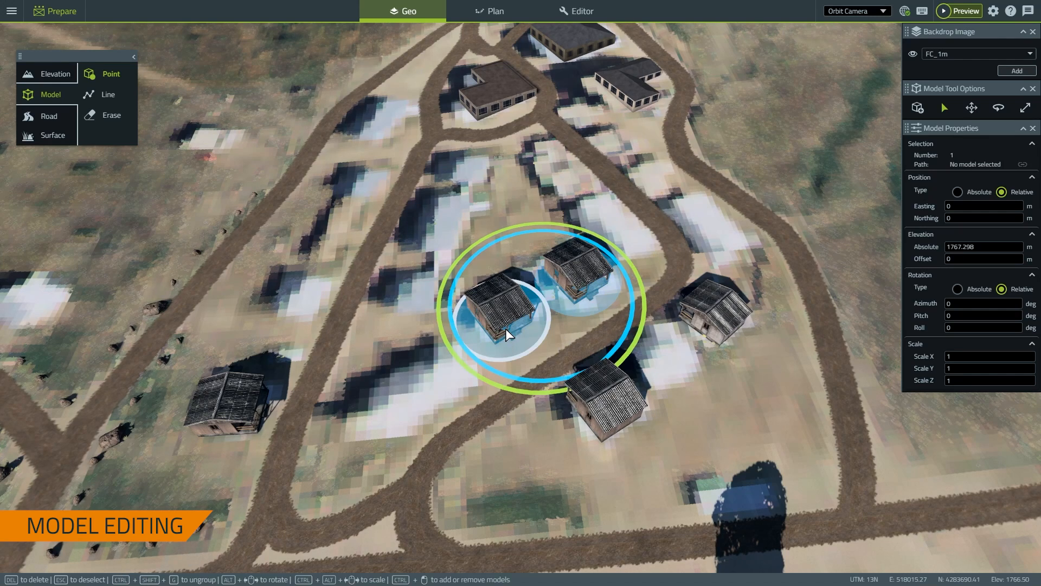
pyautogui.moveTo(512, 321)
pyautogui.mouseDown()
pyautogui.moveTo(479, 337)
pyautogui.moveTo(532, 314)
pyautogui.moveTo(513, 321)
pyautogui.mouseUp()
pyautogui.hotkey('ctrl', 'shift', 'g')
pyautogui.click(515, 317)
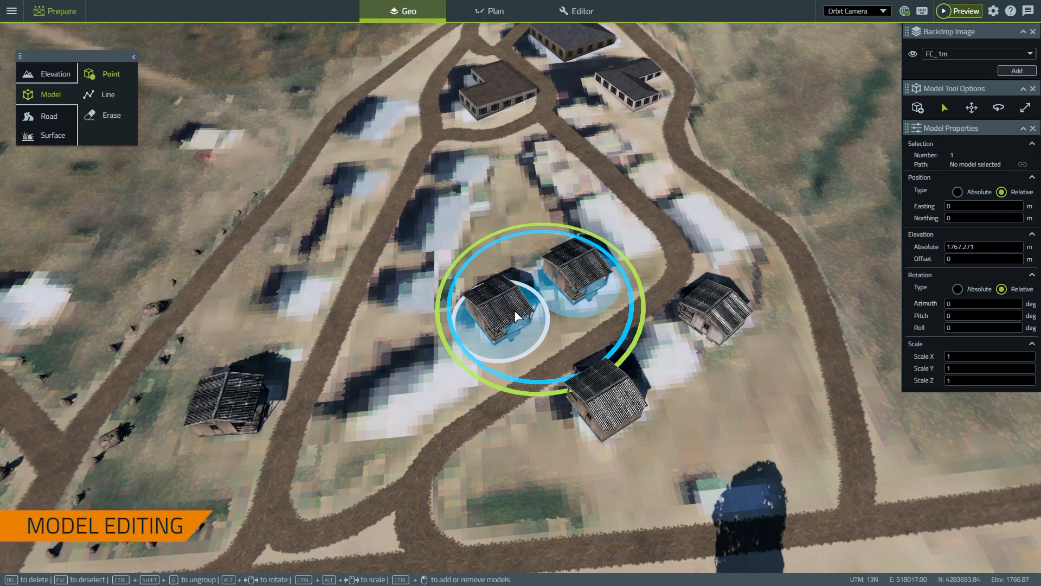
pyautogui.hotkey('ctrl', 'v')
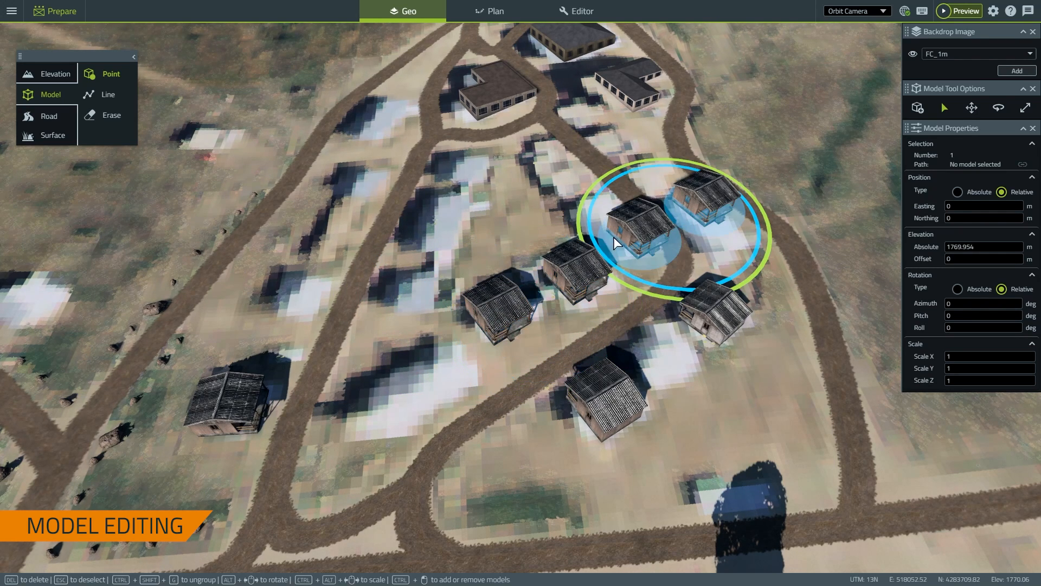
pyautogui.keyDown('alt'); pyautogui.moveTo(632, 232); pyautogui.dragTo(718, 218); pyautogui.keyUp('alt')
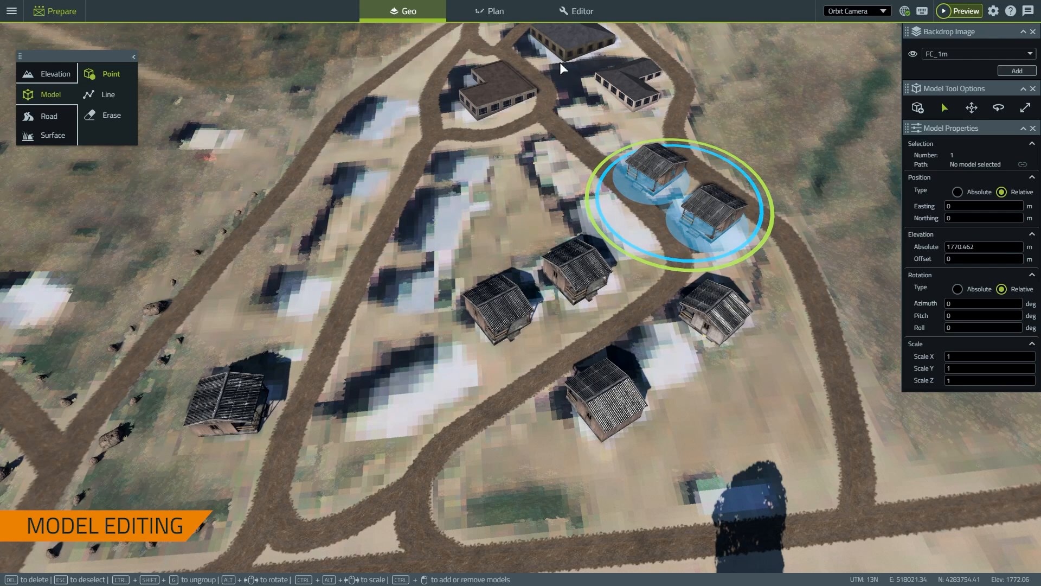
# Move the duplicated house pair with the Move gizmo out beyond the right-hand road
pyautogui.click(971, 107)
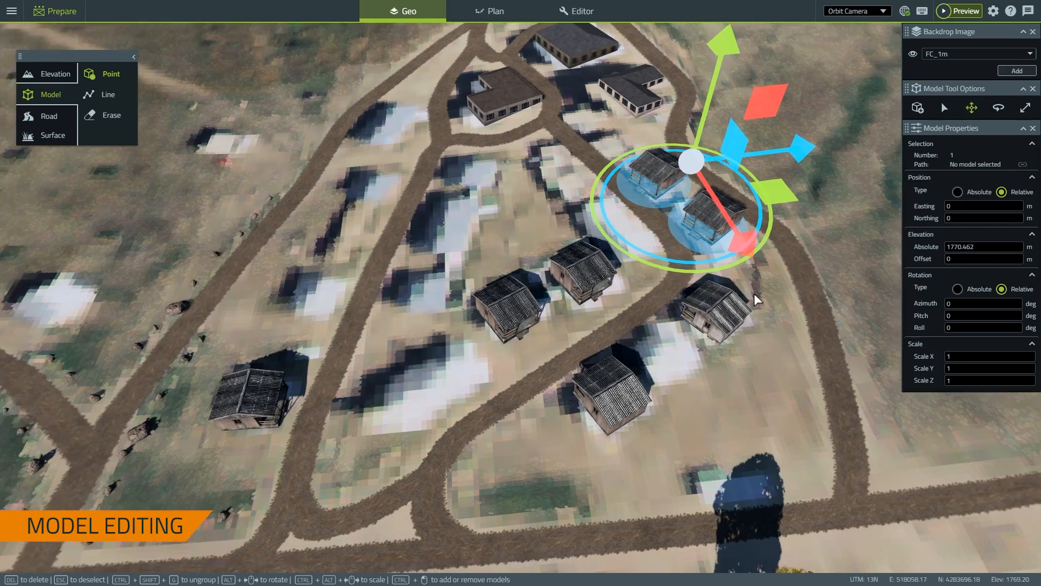
pyautogui.scroll(-2, 758, 299)
pyautogui.moveTo(749, 376); pyautogui.dragTo(759, 372, button='middle')
pyautogui.moveTo(760, 372); pyautogui.dragTo(681, 411, button='right')
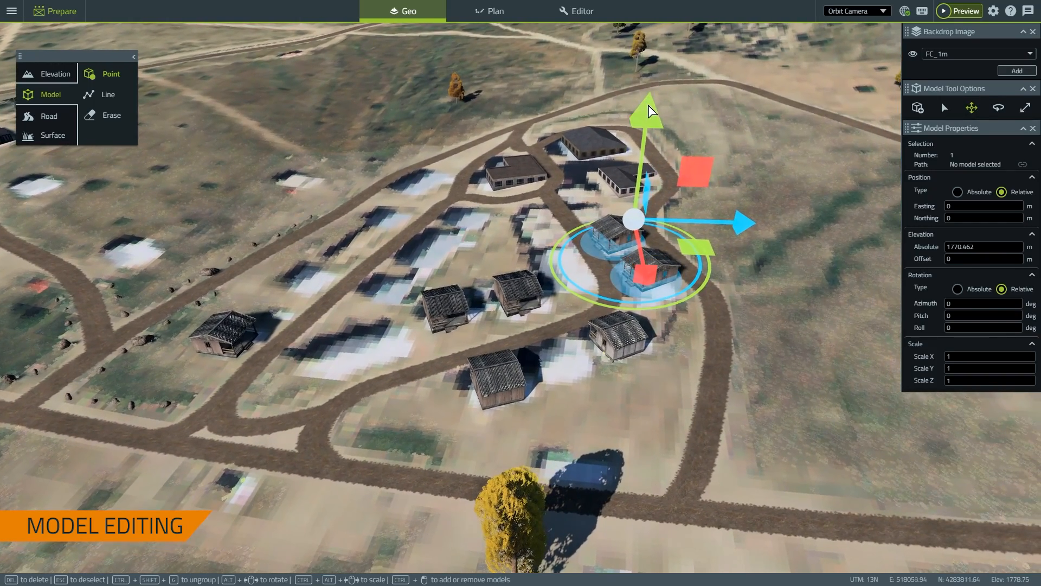
pyautogui.moveTo(649, 110)
pyautogui.mouseDown()
pyautogui.moveTo(658, 76)
pyautogui.moveTo(656, 113)
pyautogui.mouseUp()
pyautogui.moveTo(655, 266); pyautogui.dragTo(654, 323)
pyautogui.moveTo(761, 255); pyautogui.dragTo(787, 254)
pyautogui.moveTo(671, 252); pyautogui.dragTo(702, 313)
# Rotate one house to azimuth 120.075 and stretch it to Scale Y 1.055
pyautogui.click(612, 339)
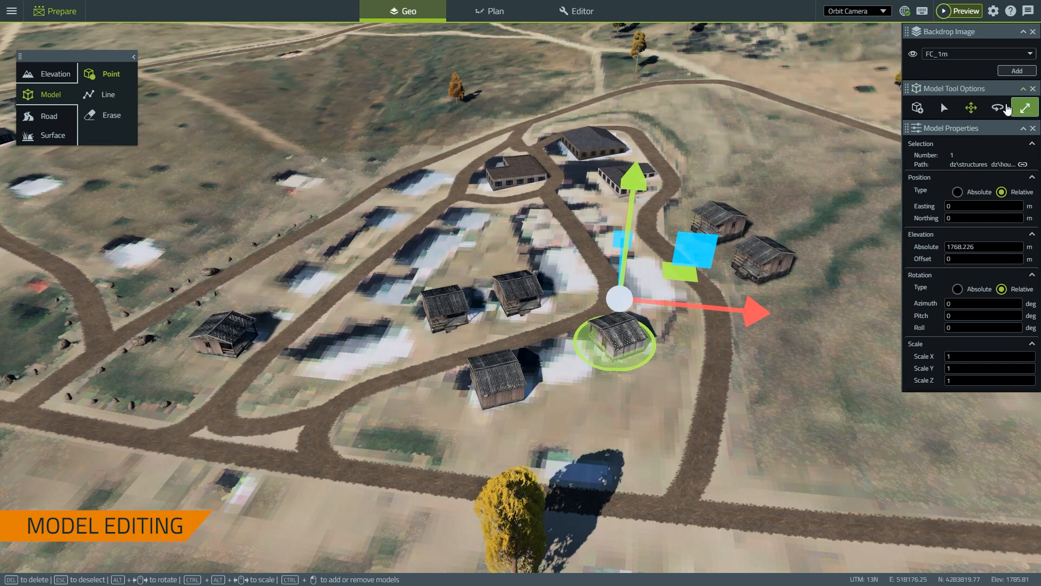
pyautogui.click(1000, 108)
pyautogui.moveTo(713, 425); pyautogui.dragTo(686, 369)
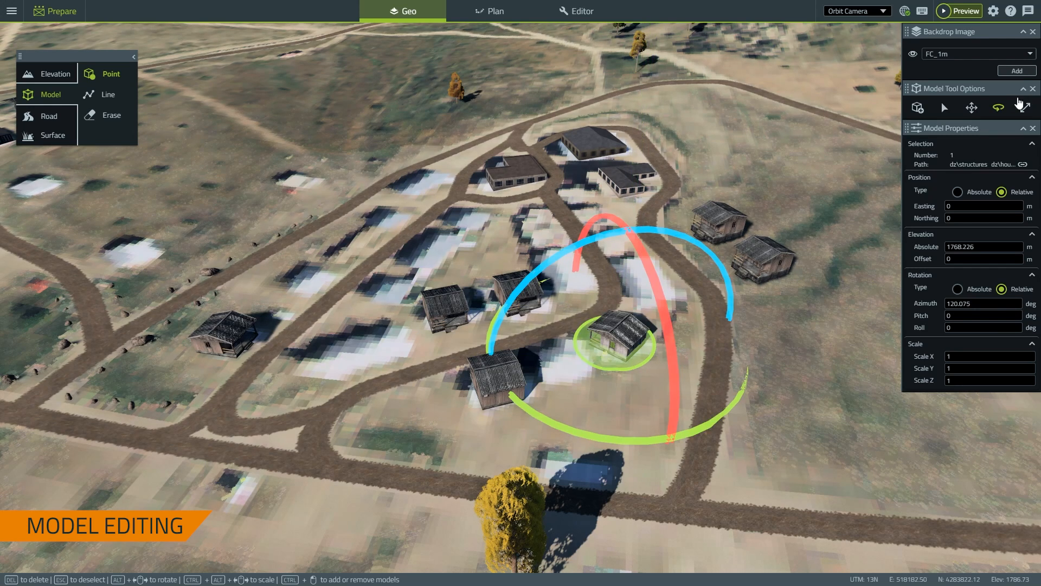
pyautogui.click(1025, 110)
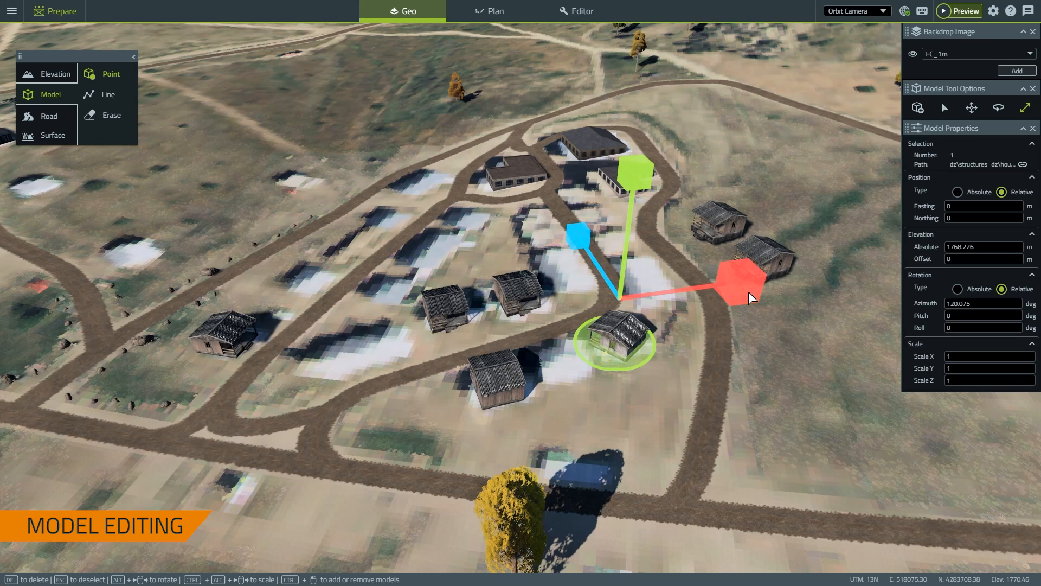
pyautogui.moveTo(629, 173)
pyautogui.mouseDown()
pyautogui.moveTo(629, 161)
pyautogui.moveTo(645, 177)
pyautogui.mouseUp()
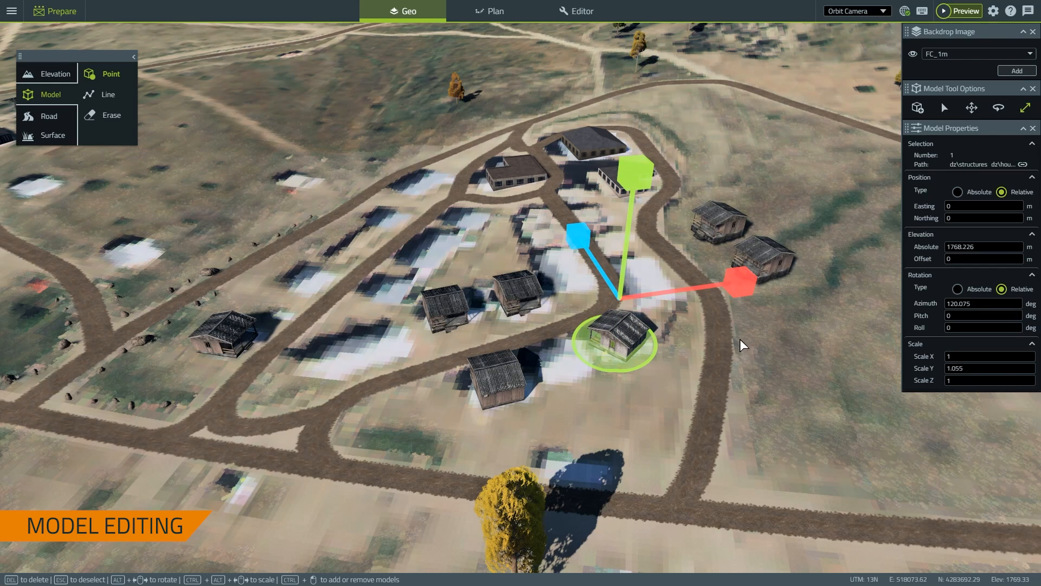
pyautogui.click(787, 328)
pyautogui.hotkey('ctrl', 'z')
pyautogui.hotkey('ctrl', 'z')
pyautogui.hotkey('ctrl', 'z')
pyautogui.hotkey('ctrl', 'z')
pyautogui.hotkey('ctrl', 'z')
pyautogui.hotkey('ctrl', 'z')
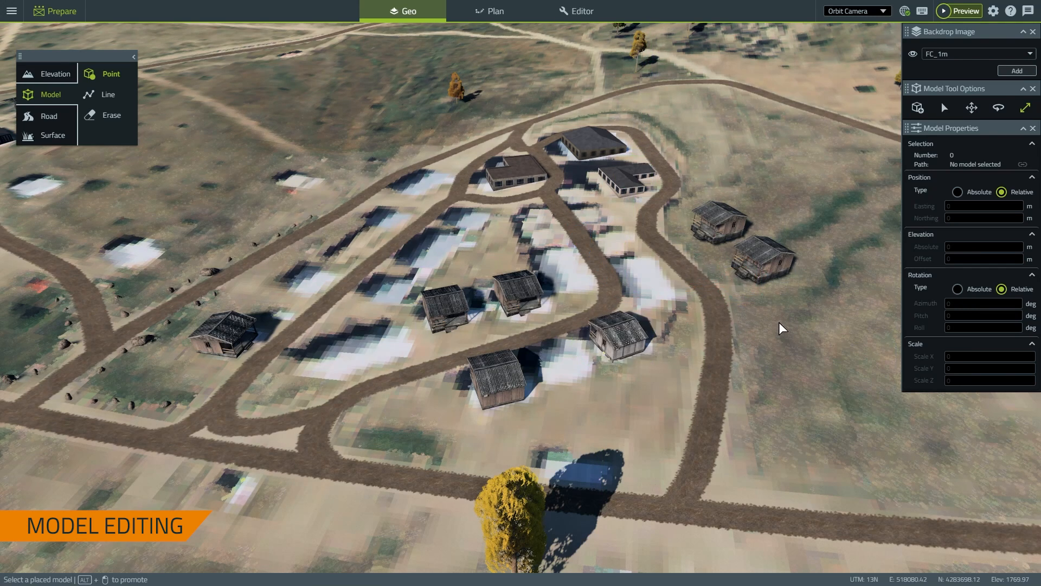
pyautogui.hotkey('ctrl', 'z')
pyautogui.hotkey('ctrl', 'z')
pyautogui.hotkey('ctrl', 'z')
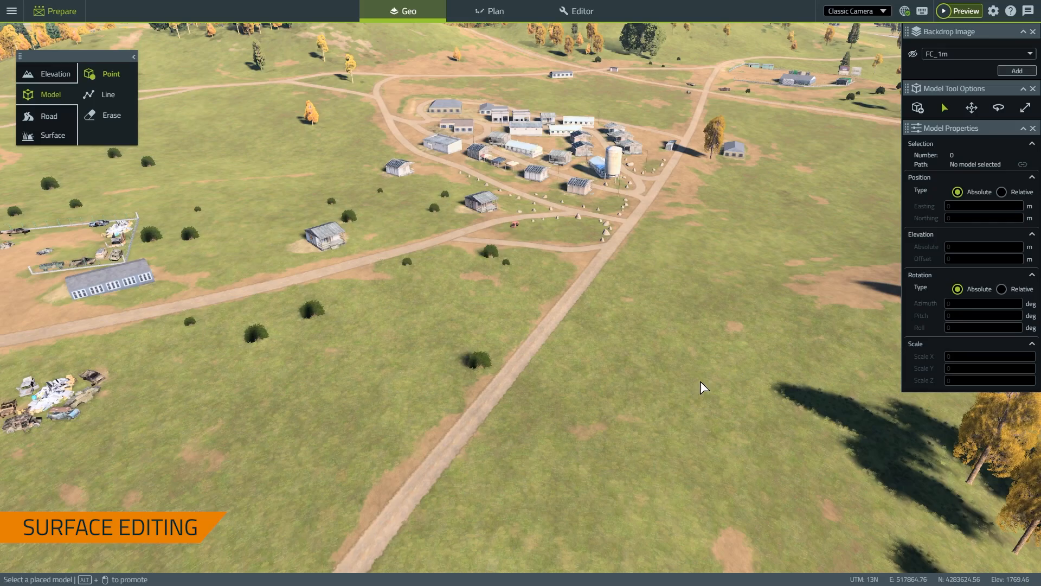
pyautogui.moveTo(709, 338); pyautogui.dragTo(701, 370, button='right')
pyautogui.moveTo(294, 298); pyautogui.dragTo(421, 450, button='right')
pyautogui.moveTo(575, 459); pyautogui.dragTo(573, 498, button='right')
pyautogui.scroll(3, 573, 496)
pyautogui.scroll(5, 573, 496)
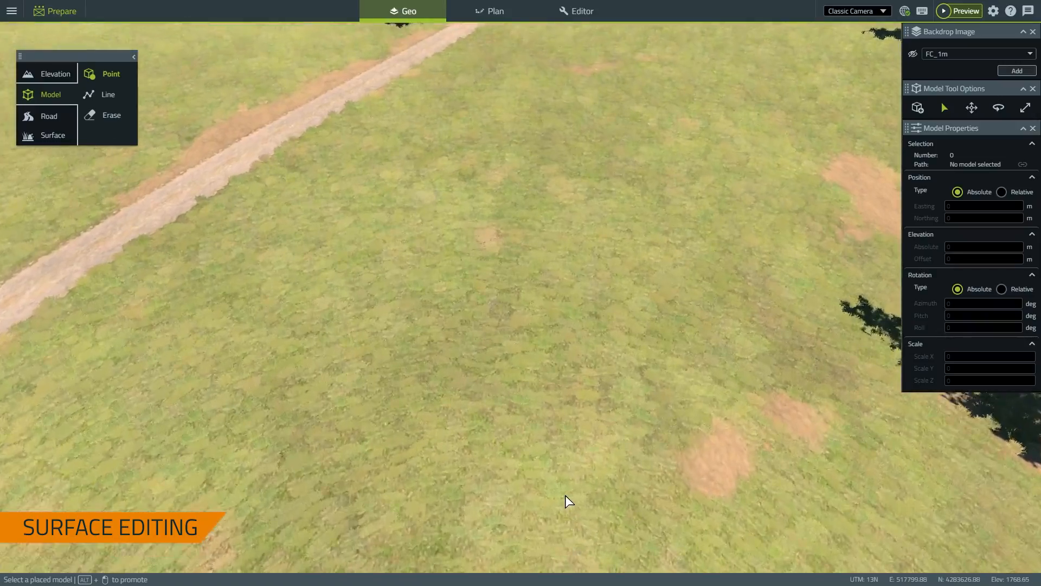
pyautogui.scroll(5, 538, 484)
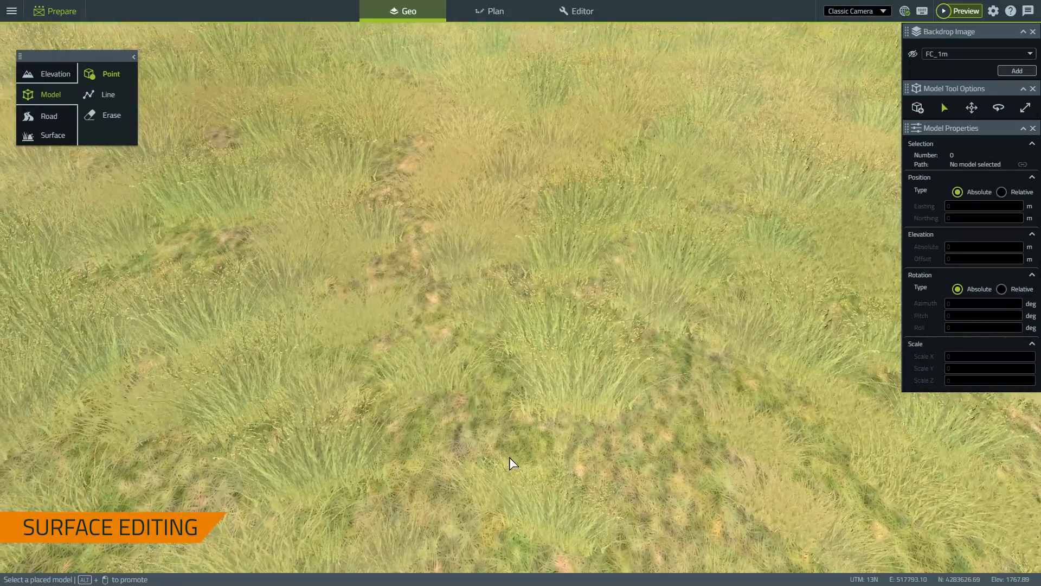
pyautogui.moveTo(409, 260); pyautogui.dragTo(611, 342, button='right')
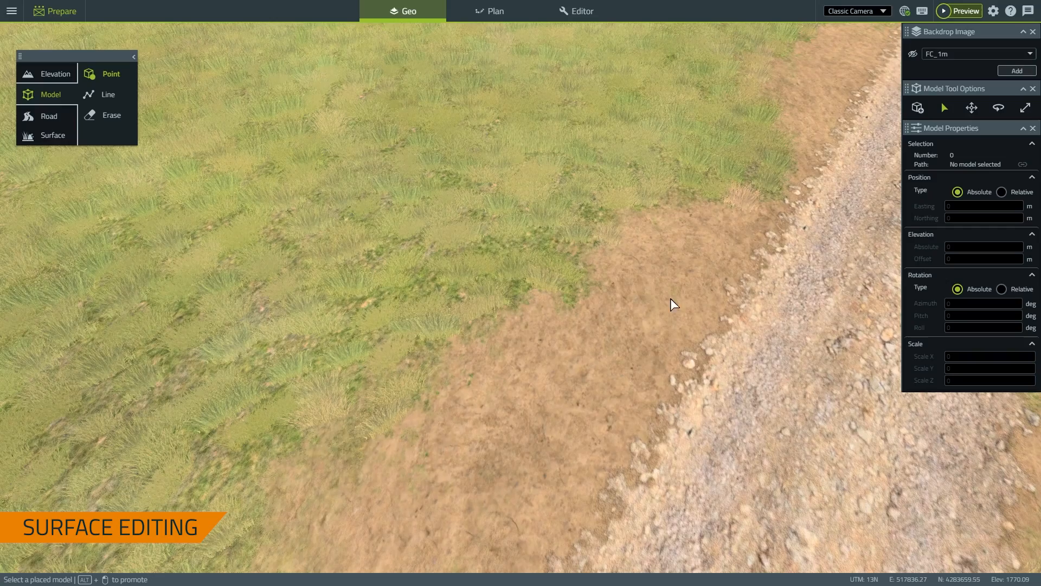
pyautogui.moveTo(671, 298); pyautogui.dragTo(574, 369, button='right')
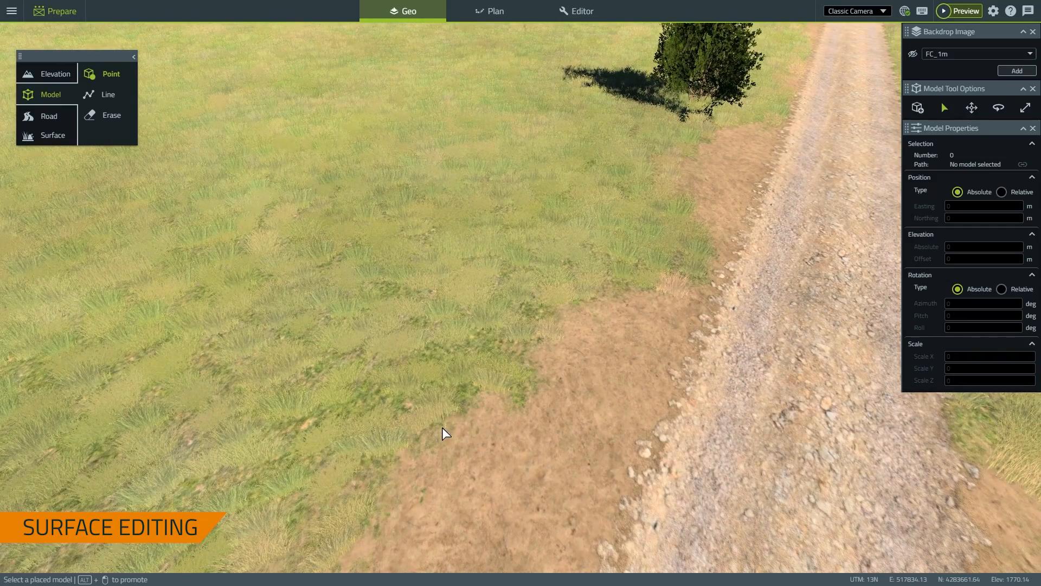
pyautogui.press('s')
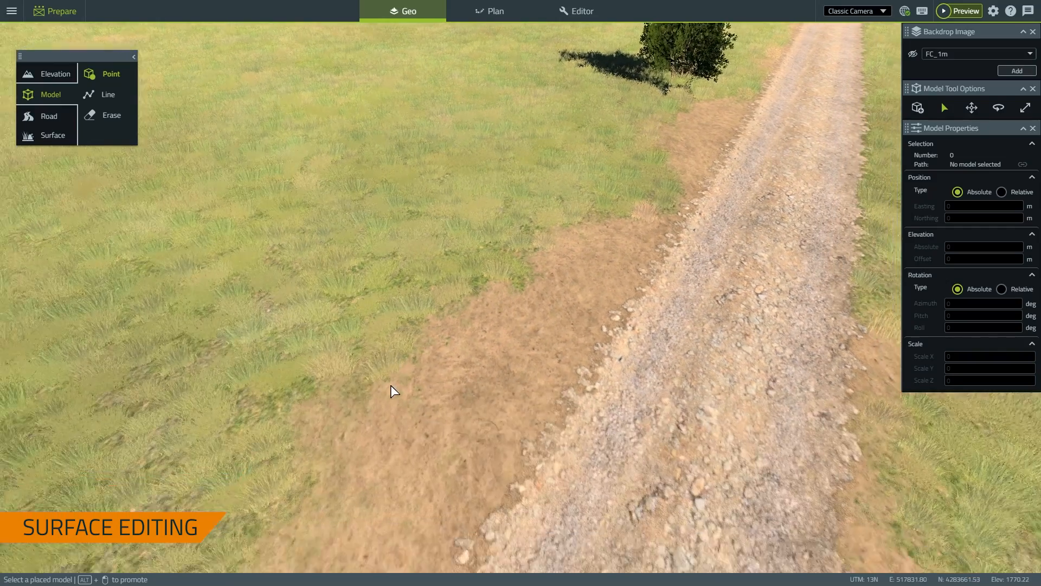
pyautogui.press('d')
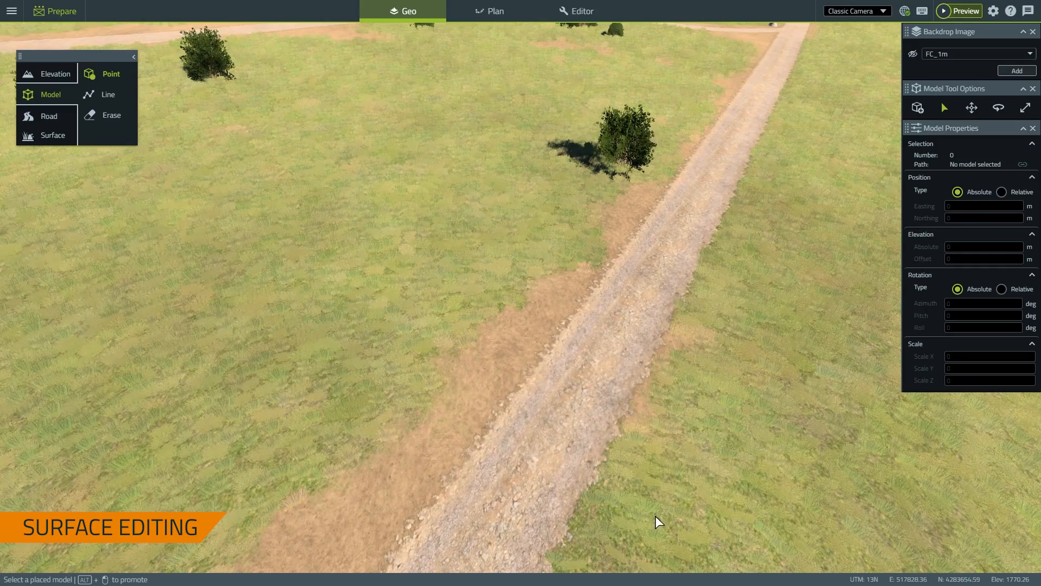
pyautogui.press('s')
pyautogui.moveTo(685, 479); pyautogui.dragTo(739, 481, button='right')
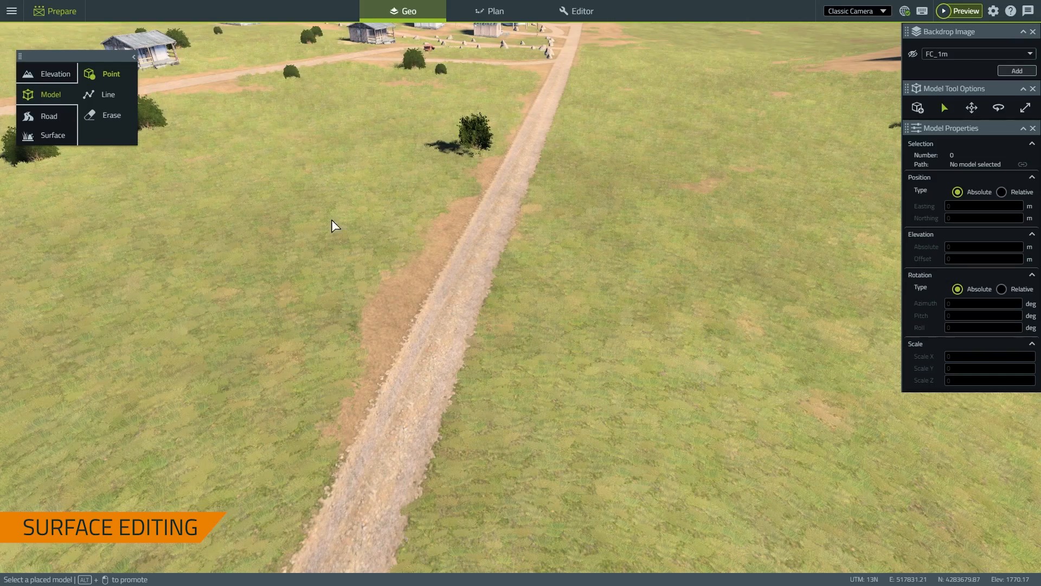
pyautogui.press('s')
pyautogui.moveTo(623, 332); pyautogui.dragTo(623, 371, button='right')
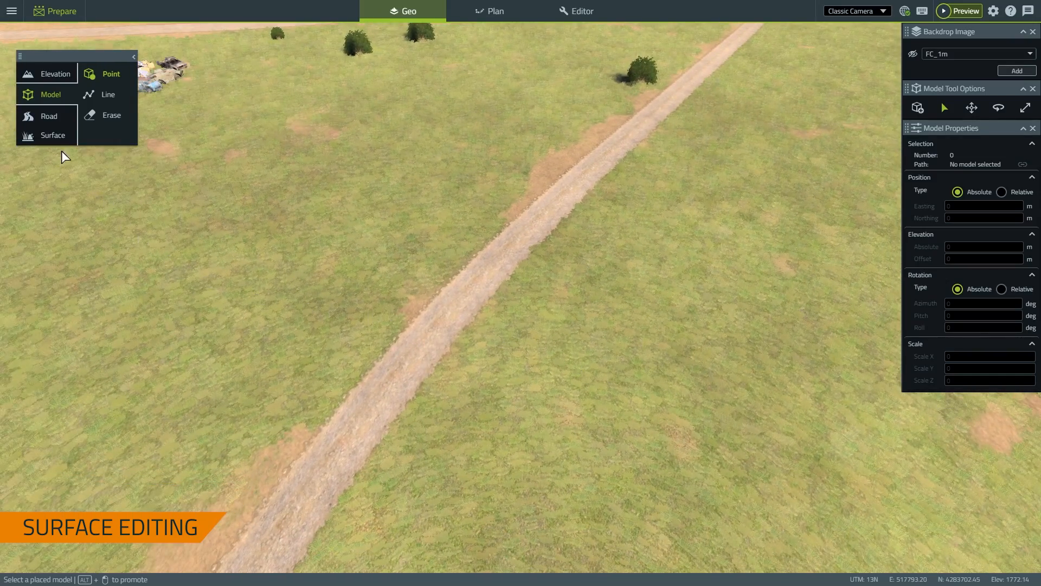
# Switch to the Surface tool with Multiple Surfaces blending, both set to Bare Earth
pyautogui.click(53, 135)
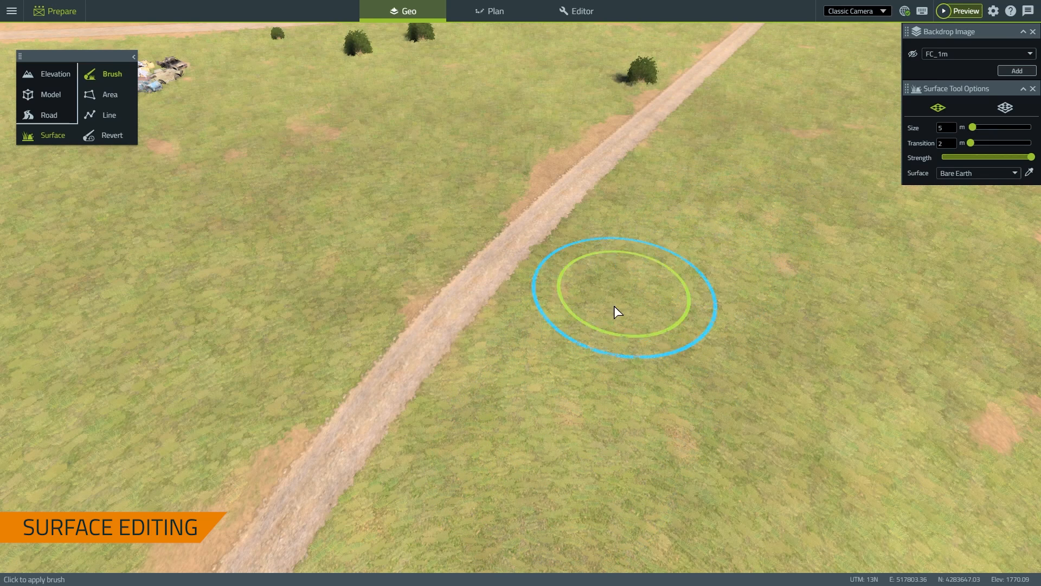
pyautogui.click(1003, 108)
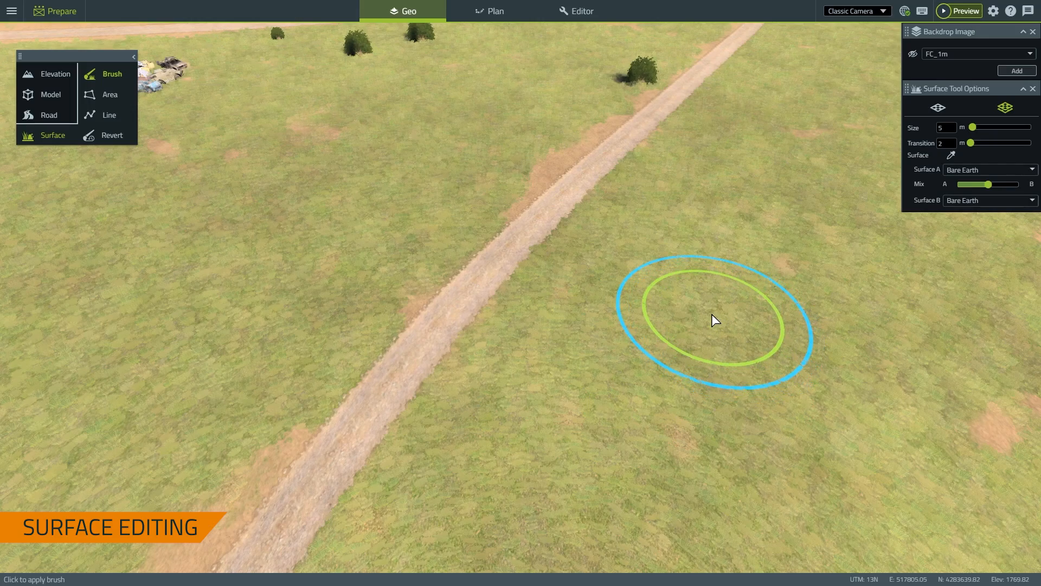
pyautogui.moveTo(711, 314)
pyautogui.mouseDown(button='right')
pyautogui.moveTo(689, 339)
pyautogui.moveTo(694, 326)
pyautogui.moveTo(675, 312)
pyautogui.mouseUp(button='right')
pyautogui.press('s')
pyautogui.scroll(-10, 695, 326)
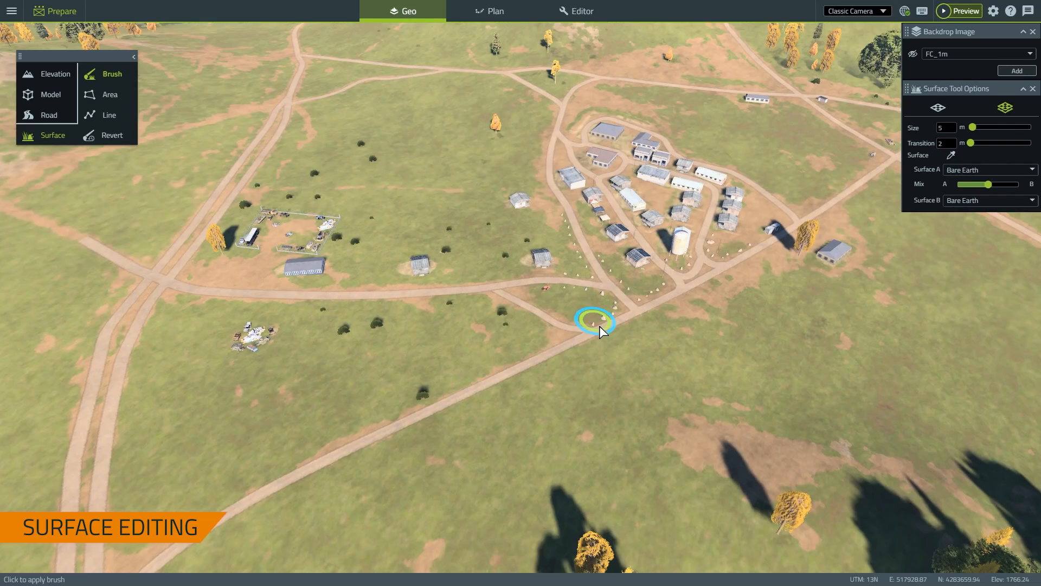
pyautogui.moveTo(600, 327); pyautogui.dragTo(604, 332, button='right')
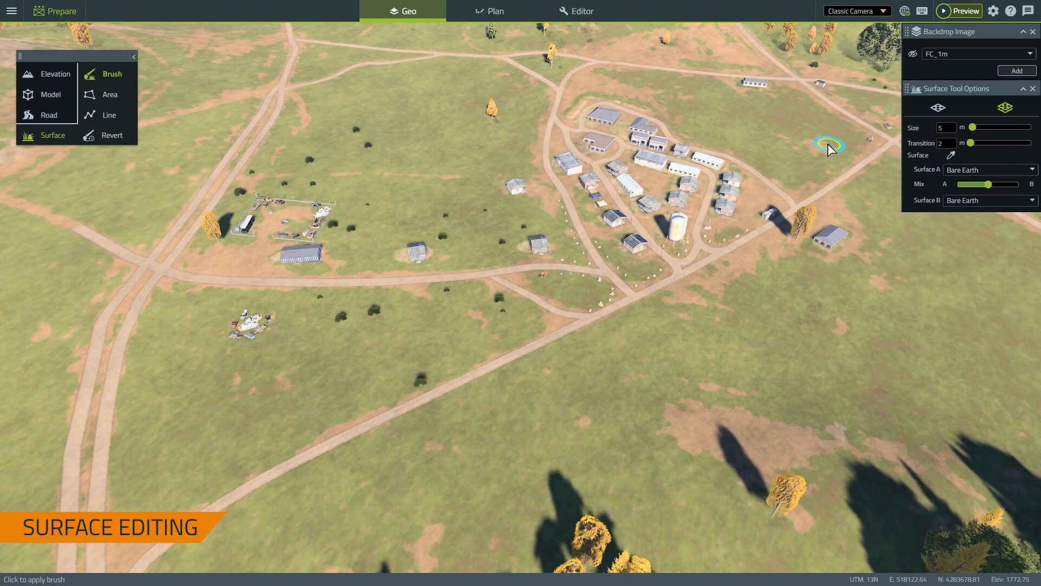
pyautogui.click(913, 54)
pyautogui.moveTo(806, 158)
pyautogui.mouseDown(button='right')
pyautogui.moveTo(817, 166)
pyautogui.moveTo(683, 237)
pyautogui.mouseUp(button='right')
pyautogui.press('w')
pyautogui.press('w')
pyautogui.press('s')
pyautogui.press('w')
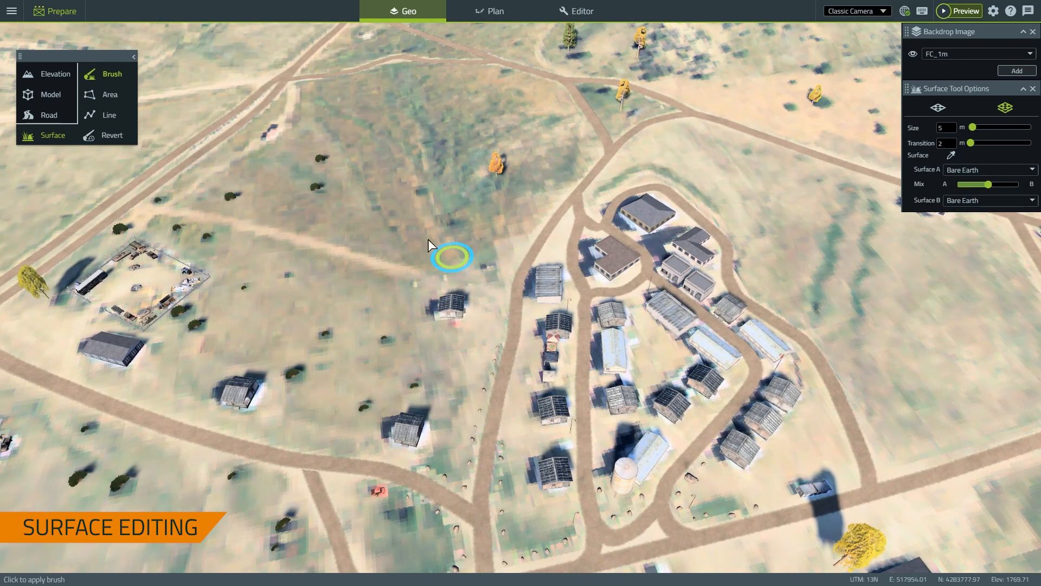
pyautogui.moveTo(690, 200); pyautogui.dragTo(746, 200, button='right')
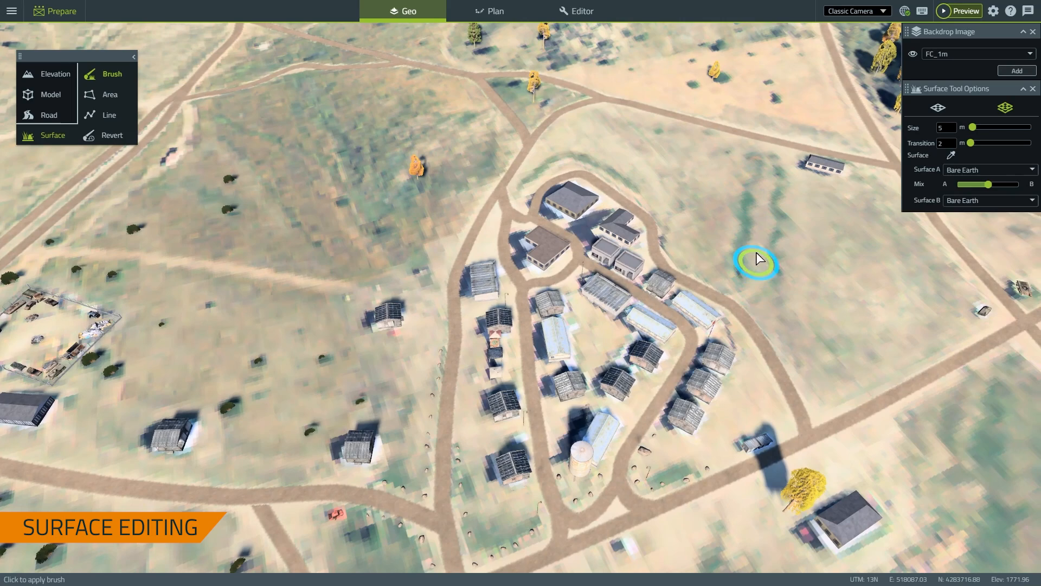
pyautogui.moveTo(800, 286)
pyautogui.mouseDown(button='right')
pyautogui.moveTo(768, 274)
pyautogui.moveTo(803, 288)
pyautogui.mouseUp(button='right')
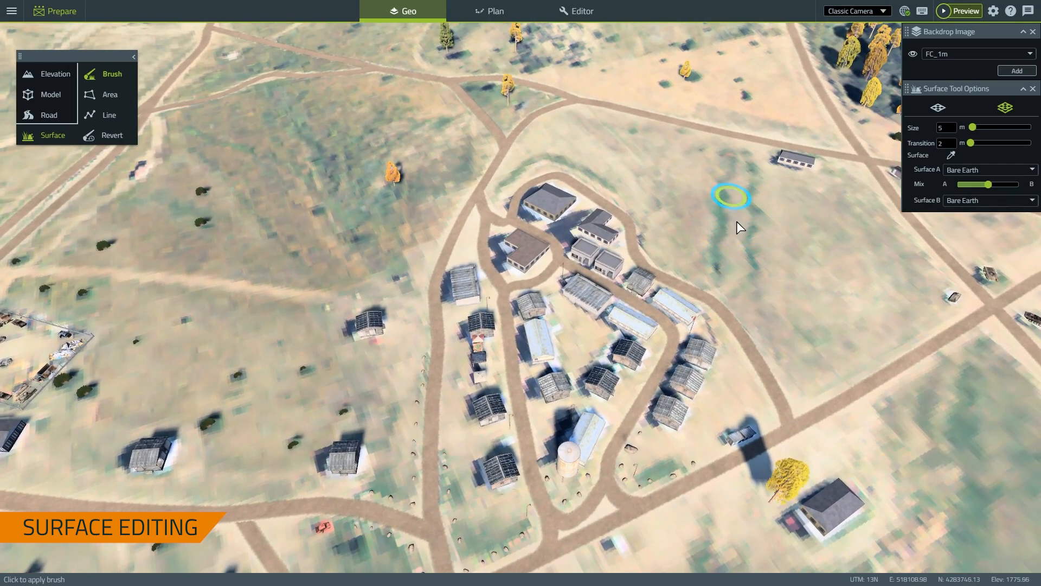
pyautogui.moveTo(740, 228); pyautogui.dragTo(610, 235, button='right')
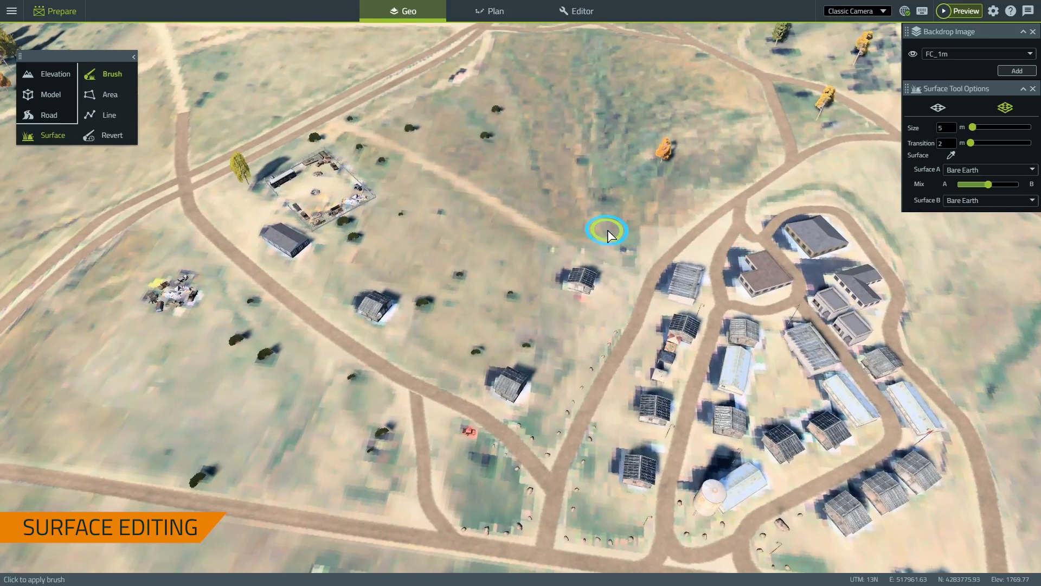
pyautogui.moveTo(315, 192); pyautogui.dragTo(575, 187, button='right')
pyautogui.moveTo(653, 190); pyautogui.dragTo(780, 177, button='right')
pyautogui.moveTo(475, 253); pyautogui.dragTo(911, 429, button='right')
pyautogui.moveTo(612, 347); pyautogui.dragTo(911, 407, button='right')
pyautogui.moveTo(521, 357); pyautogui.dragTo(633, 333, button='right')
pyautogui.press('s')
pyautogui.press('w')
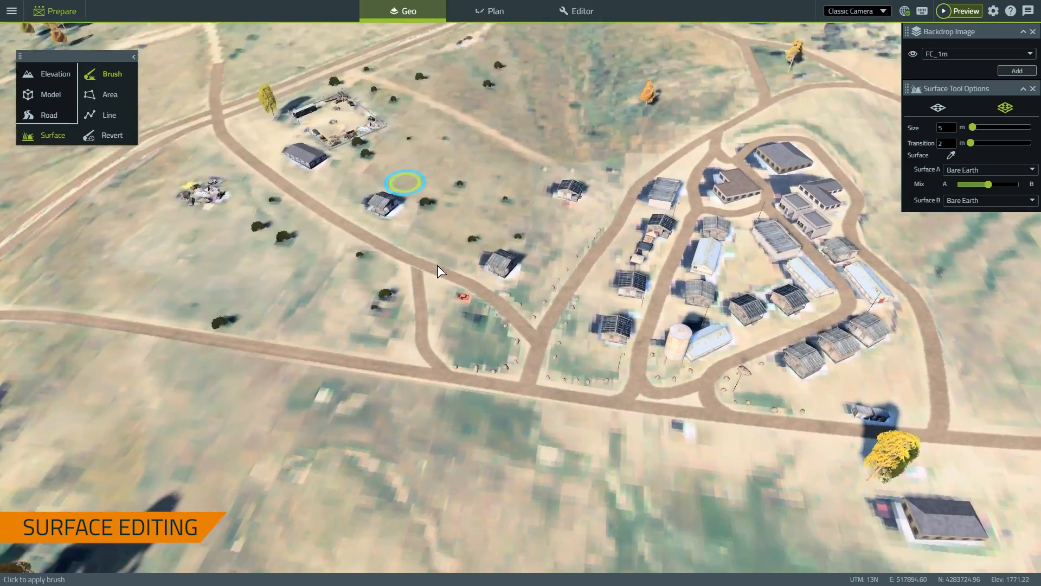
pyautogui.moveTo(437, 266); pyautogui.dragTo(459, 246, button='right')
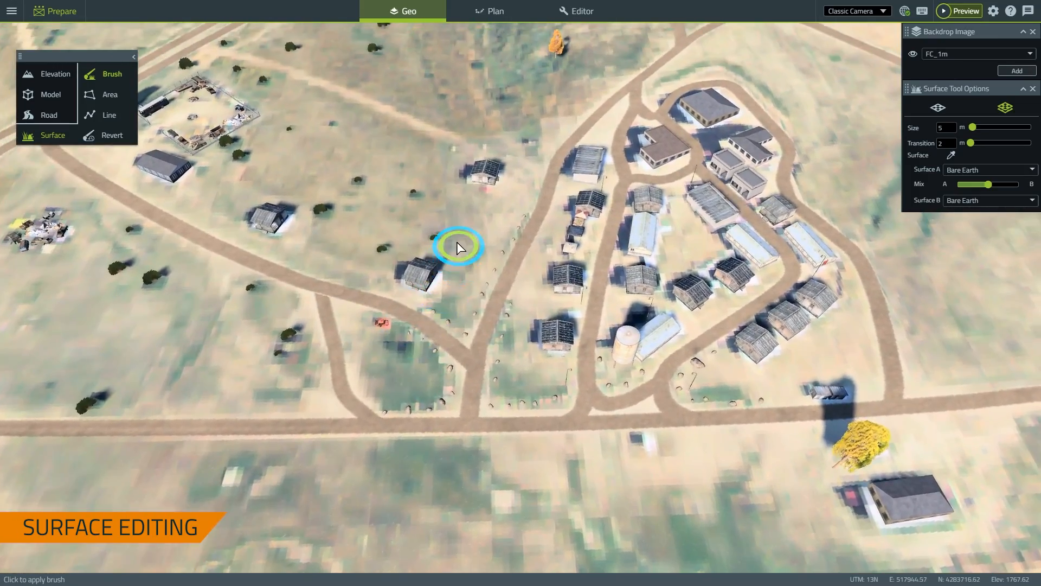
pyautogui.press('s')
pyautogui.press('q')
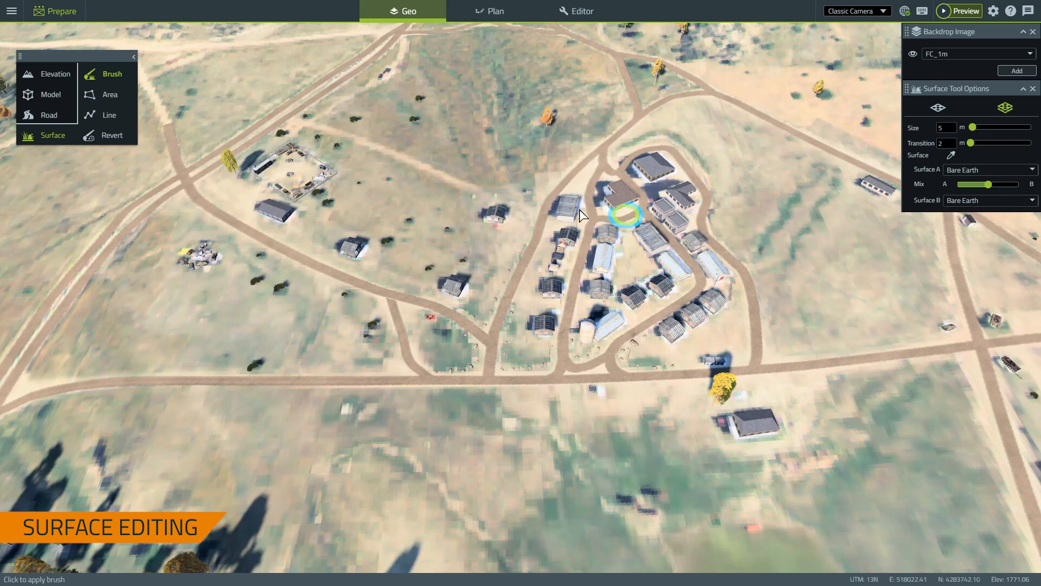
pyautogui.moveTo(460, 231); pyautogui.dragTo(594, 244, button='right')
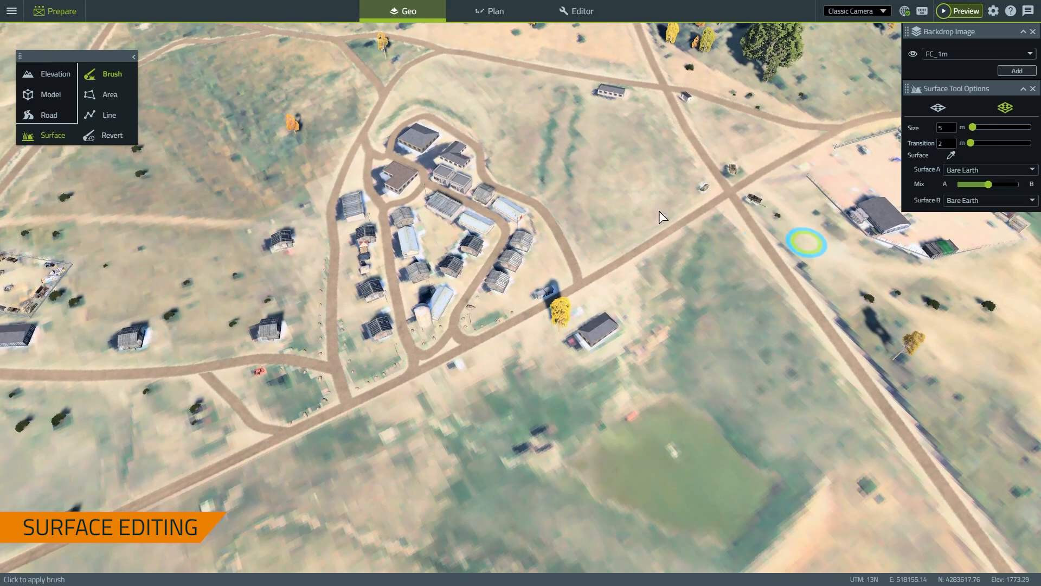
pyautogui.moveTo(664, 217); pyautogui.dragTo(583, 204, button='right')
pyautogui.moveTo(533, 170); pyautogui.dragTo(546, 138, button='right')
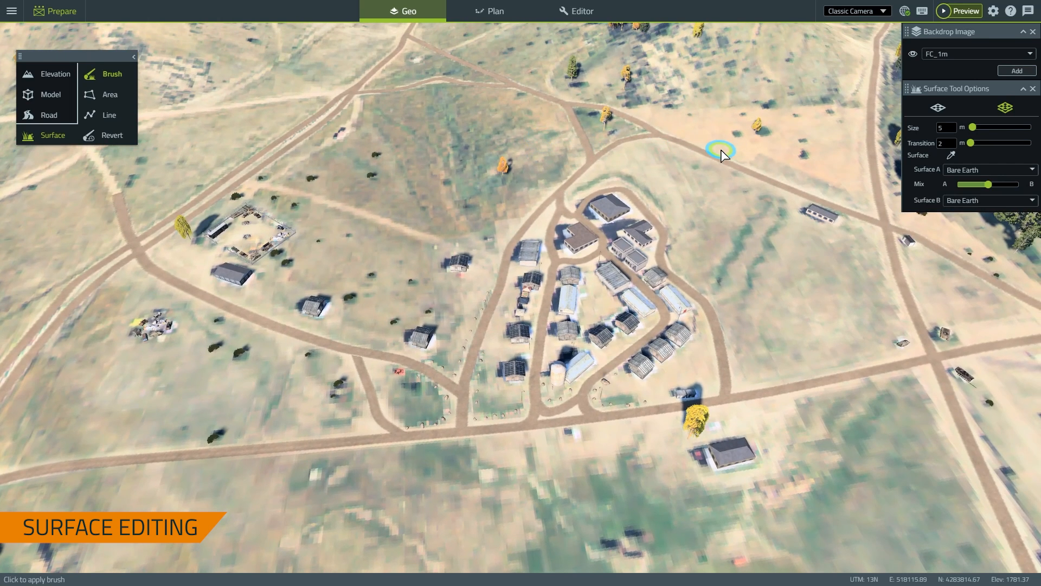
pyautogui.click(913, 54)
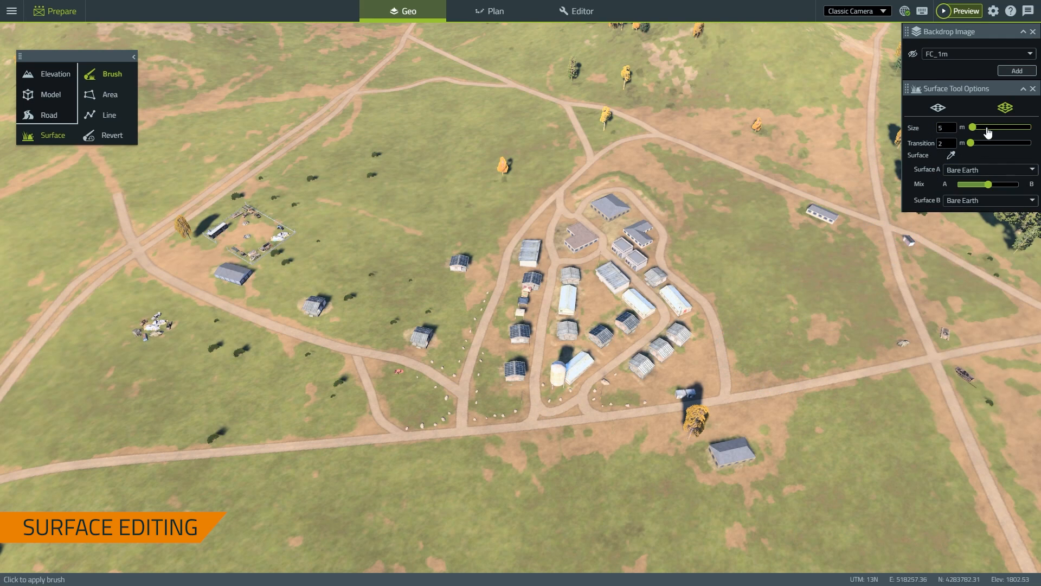
# Set the surface brush Size to 0.4 m and the Transition to 56.5 m
pyautogui.moveTo(994, 128); pyautogui.dragTo(997, 129)
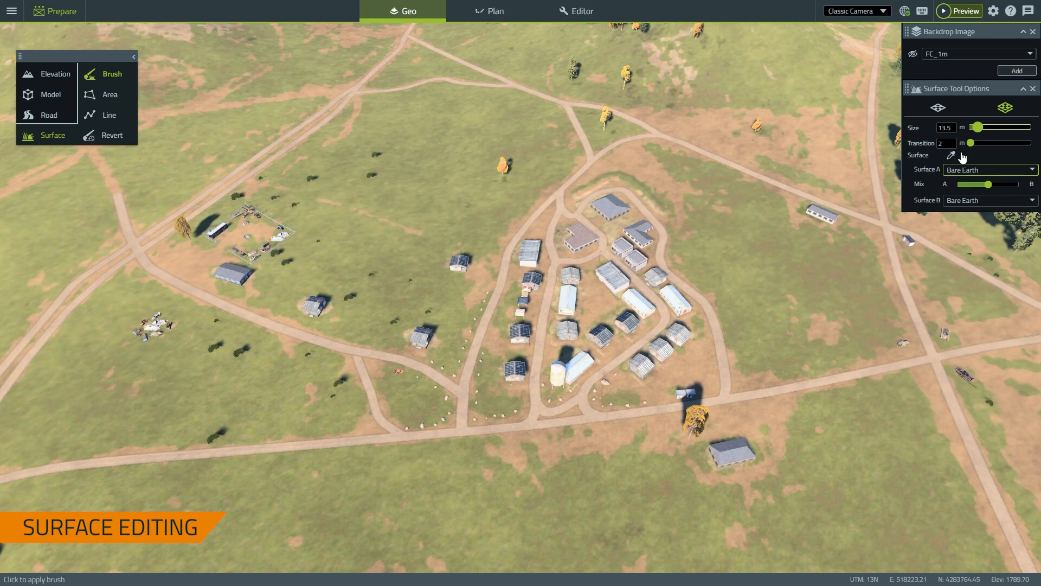
pyautogui.moveTo(970, 143); pyautogui.dragTo(974, 143)
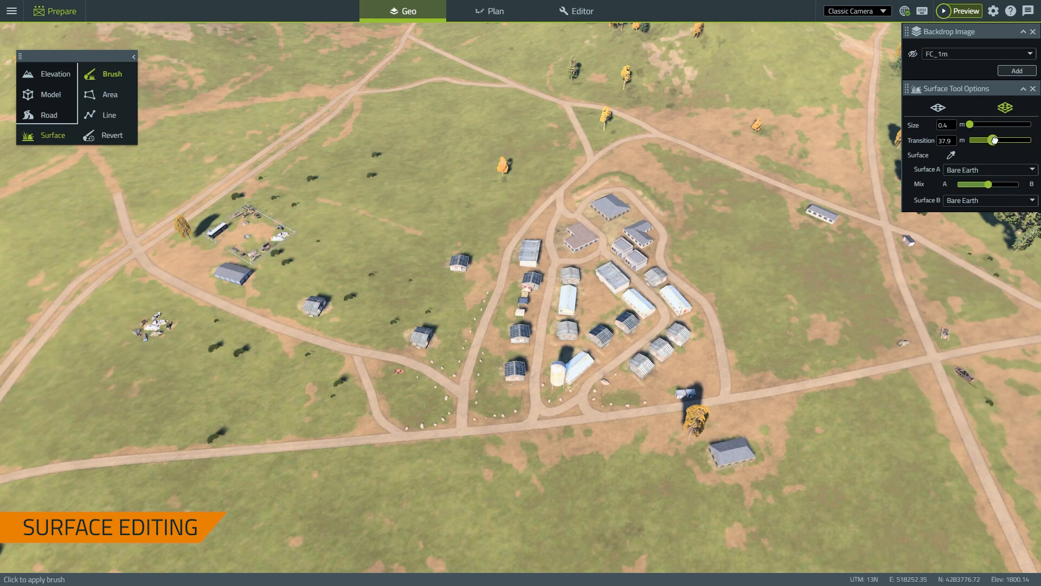
pyautogui.moveTo(1003, 141); pyautogui.dragTo(1003, 141)
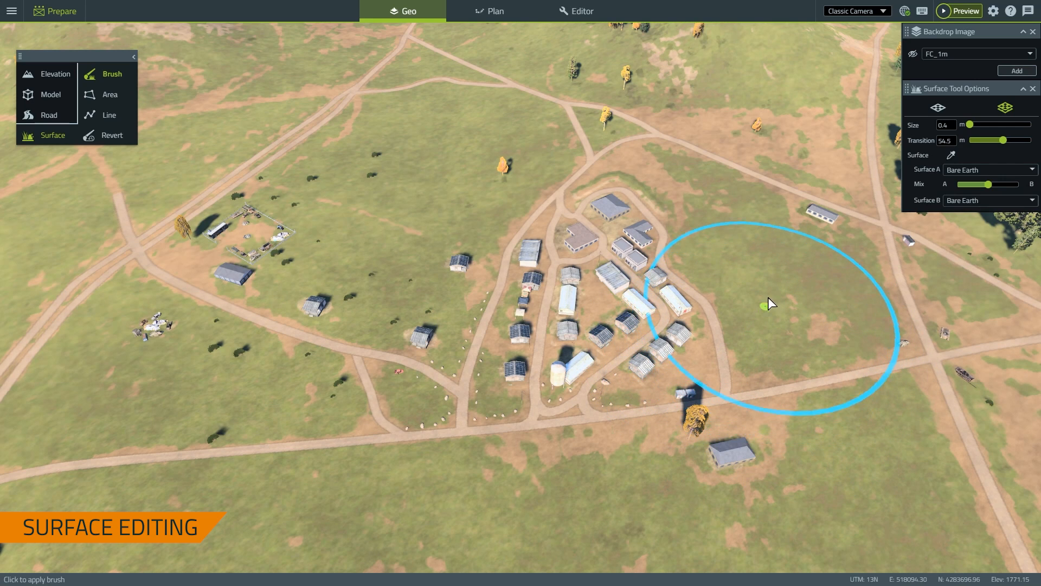
# Sample Barren Area from the terrain as Surface A and choose Grasslands as Surface B
pyautogui.click(952, 156)
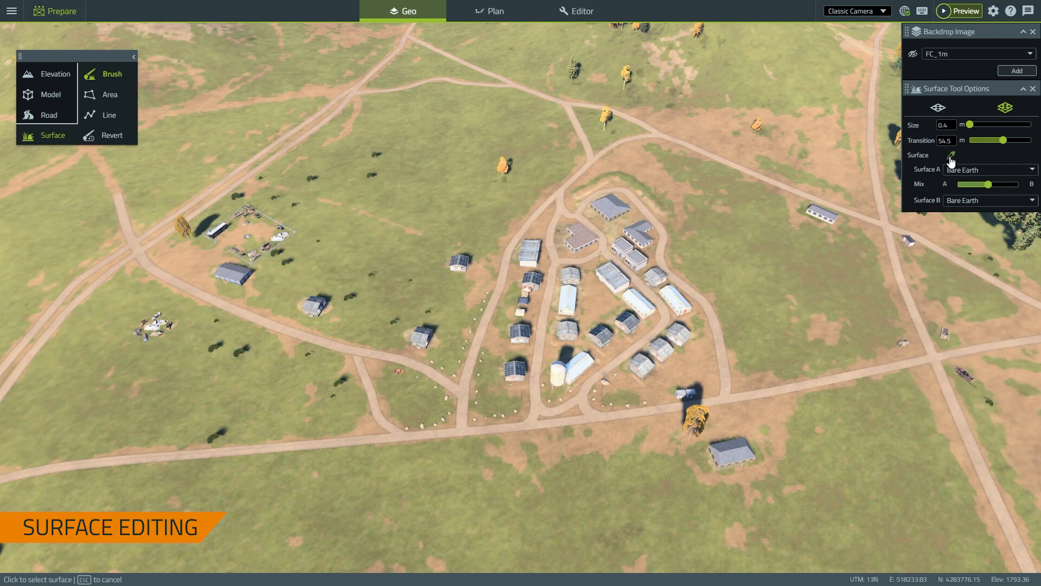
pyautogui.click(742, 297)
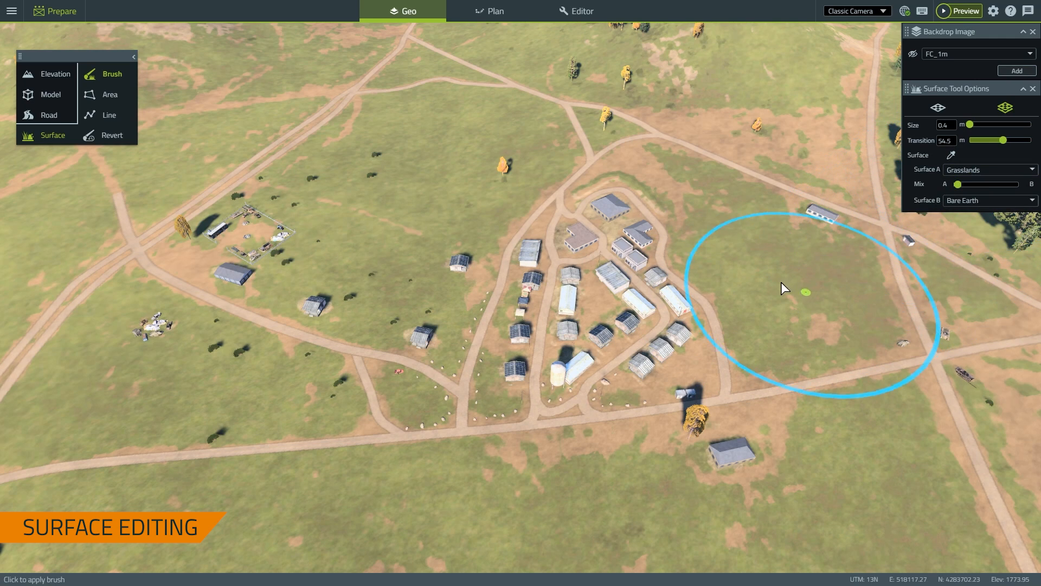
pyautogui.click(951, 155)
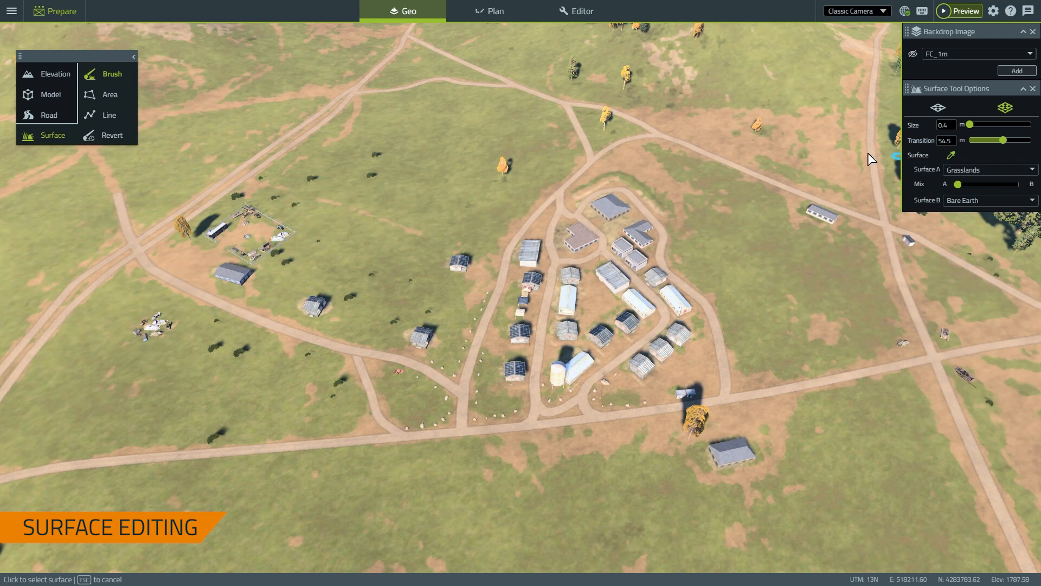
pyautogui.click(838, 171)
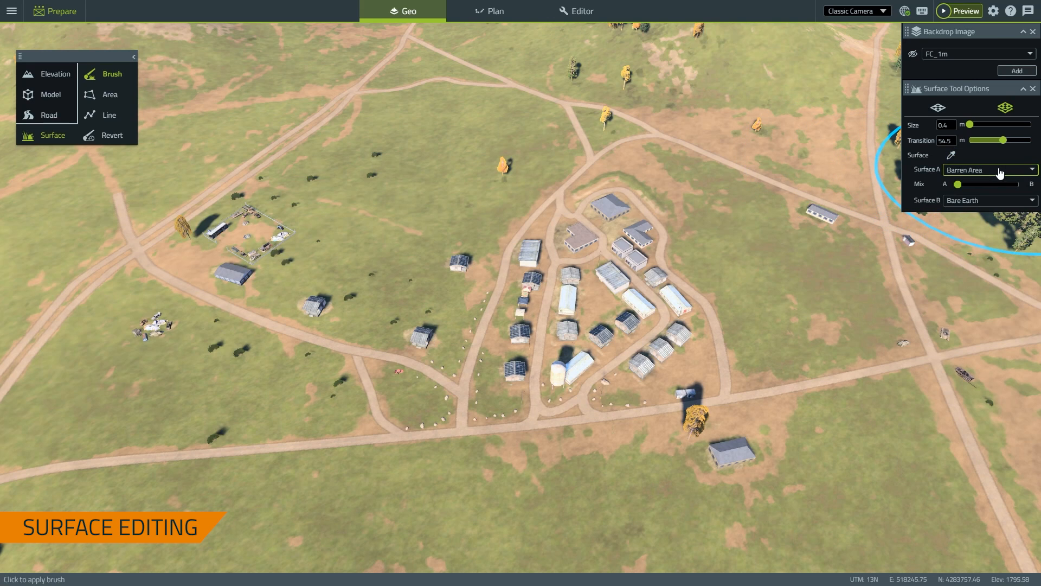
pyautogui.click(974, 202)
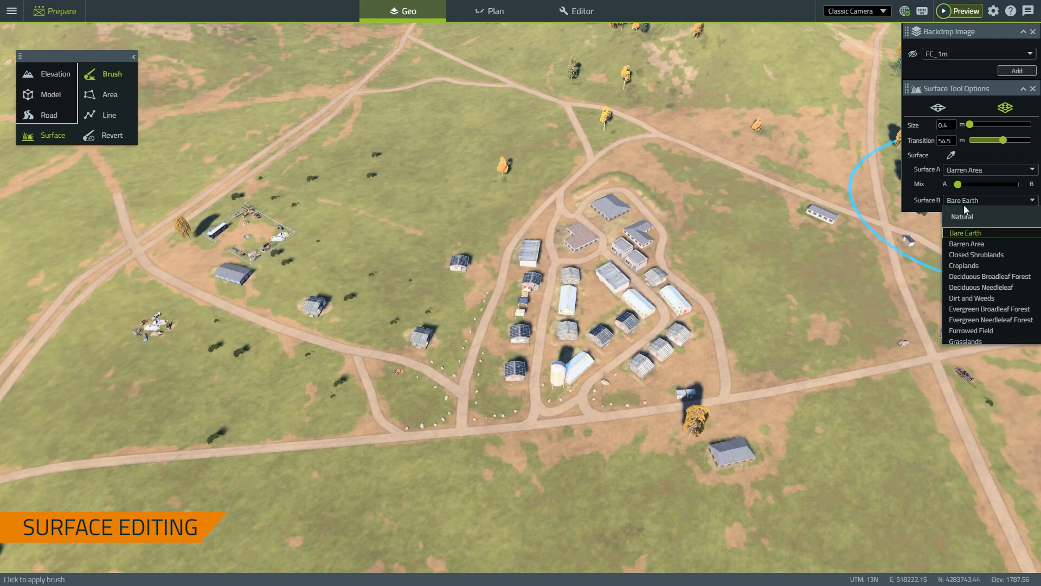
pyautogui.click(973, 343)
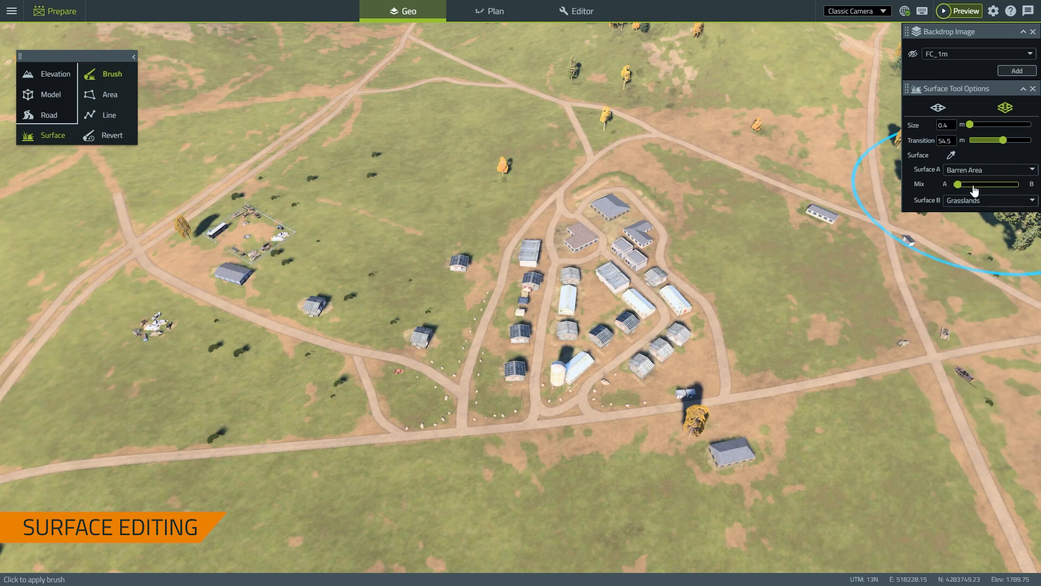
# Set the Mix slider halfway toward Grasslands, then fly the camera around the camp terrain
pyautogui.moveTo(971, 184); pyautogui.dragTo(984, 184)
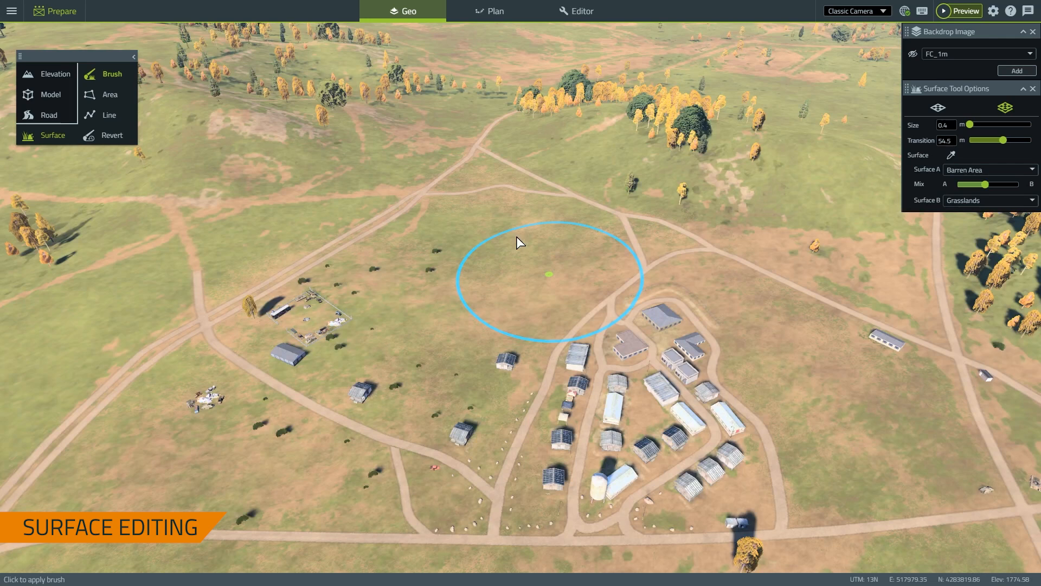
pyautogui.moveTo(516, 236)
pyautogui.mouseDown(button='right')
pyautogui.moveTo(653, 297)
pyautogui.moveTo(791, 388)
pyautogui.mouseUp(button='right')
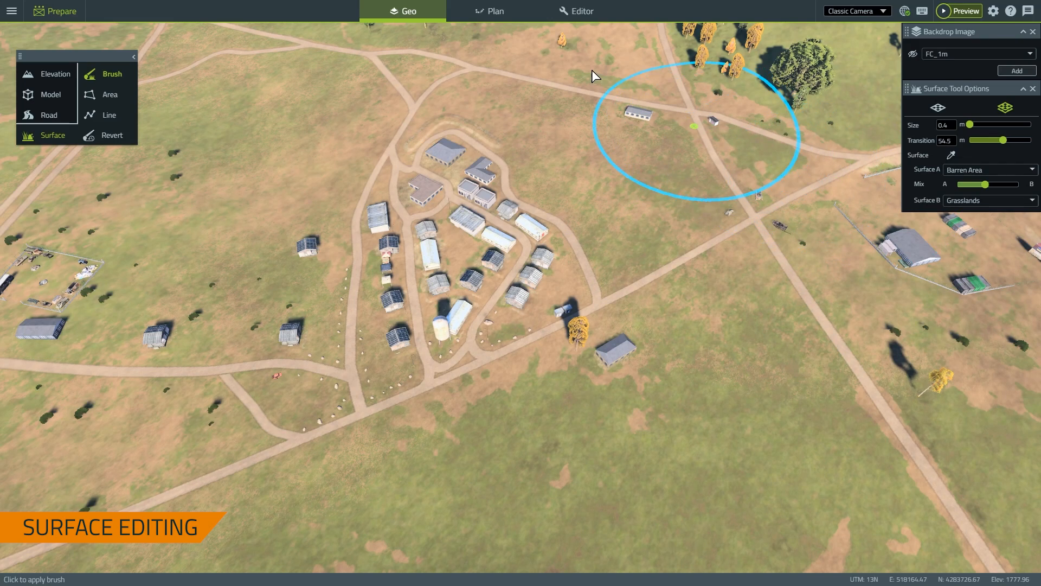
pyautogui.moveTo(588, 151)
pyautogui.mouseDown(button='right')
pyautogui.moveTo(507, 135)
pyautogui.moveTo(622, 118)
pyautogui.moveTo(612, 157)
pyautogui.moveTo(501, 133)
pyautogui.moveTo(516, 132)
pyautogui.mouseUp(button='right')
pyautogui.press('s')
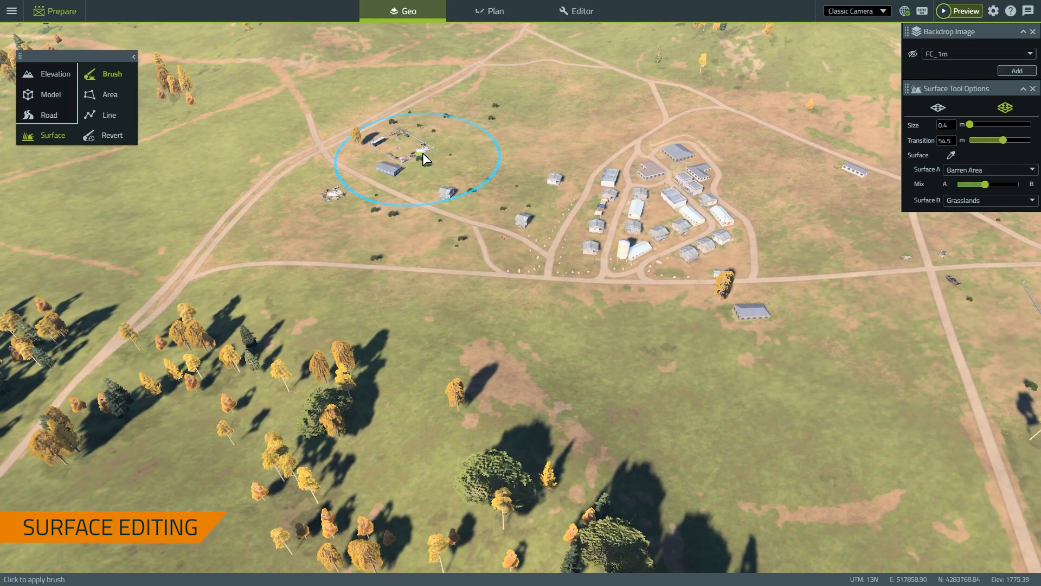
pyautogui.moveTo(628, 125)
pyautogui.mouseDown(button='right')
pyautogui.moveTo(669, 118)
pyautogui.moveTo(647, 162)
pyautogui.moveTo(665, 230)
pyautogui.moveTo(662, 221)
pyautogui.moveTo(753, 207)
pyautogui.mouseUp(button='right')
# Outline a six-corner surface area around the hangar compound east of the camp
pyautogui.press('w')
pyautogui.press('d')
pyautogui.click(109, 94)
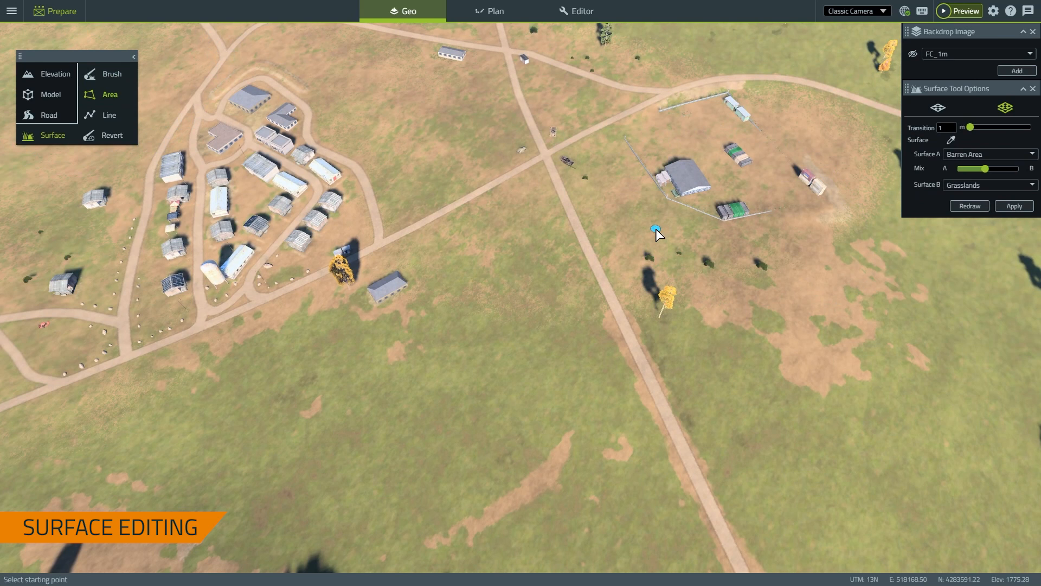
pyautogui.press('d')
pyautogui.press('w')
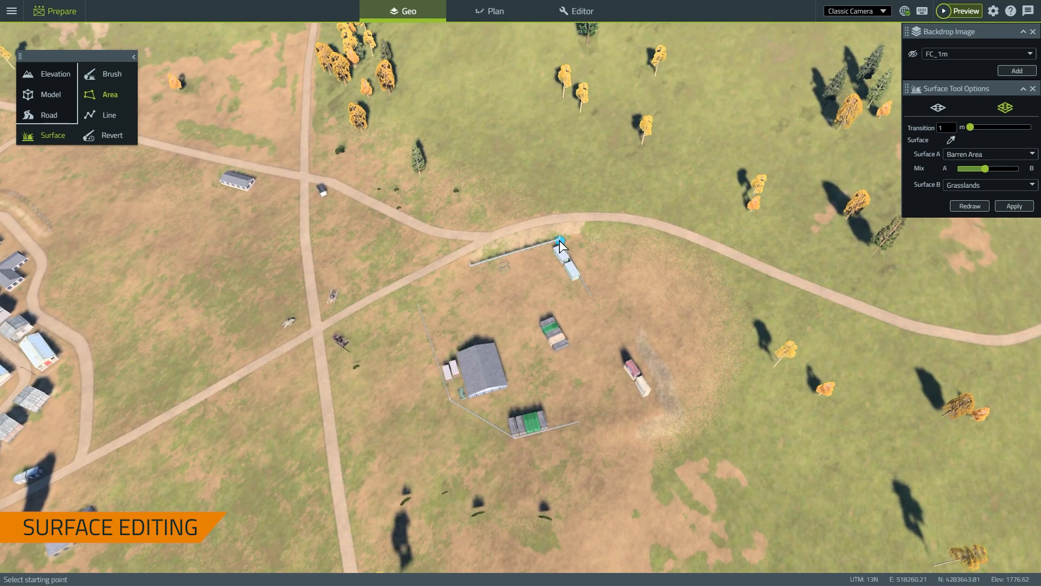
pyautogui.click(559, 240)
pyautogui.click(651, 401)
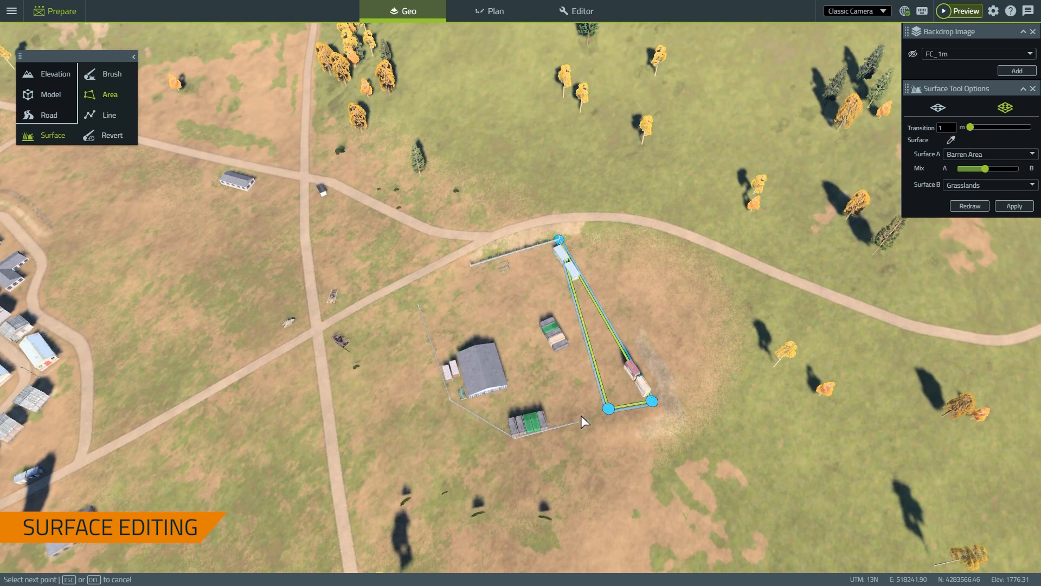
pyautogui.click(515, 437)
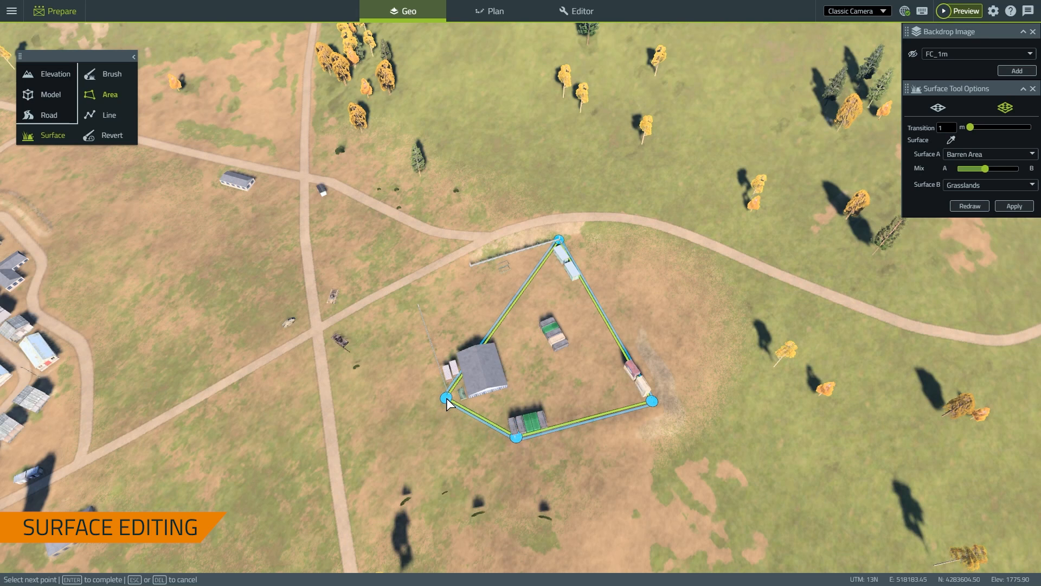
pyautogui.click(446, 398)
pyautogui.click(414, 311)
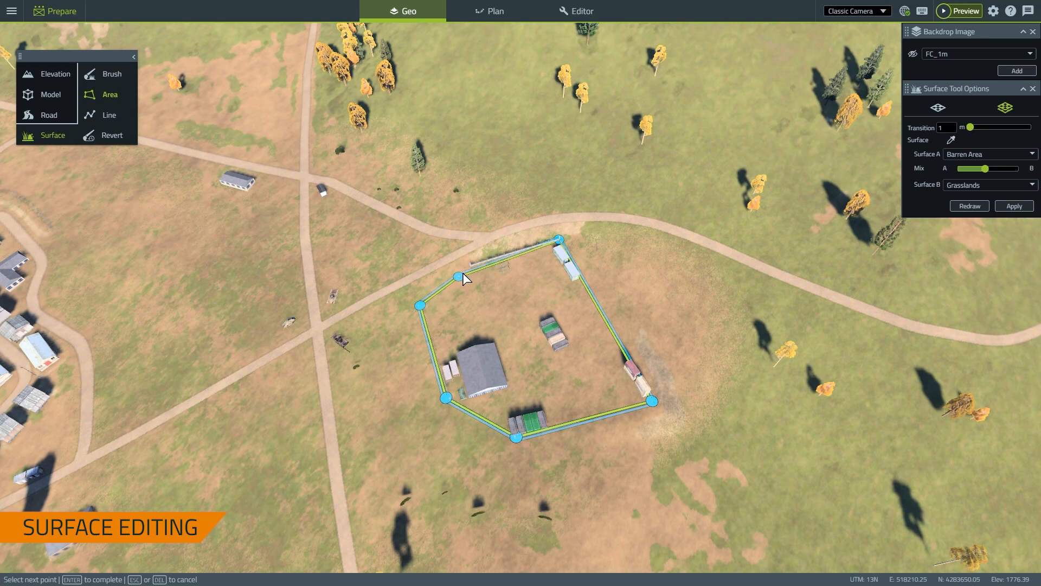
pyautogui.click(470, 265)
# Close the outline and apply the area with the blend set fully to Barren Area
pyautogui.press('Return')
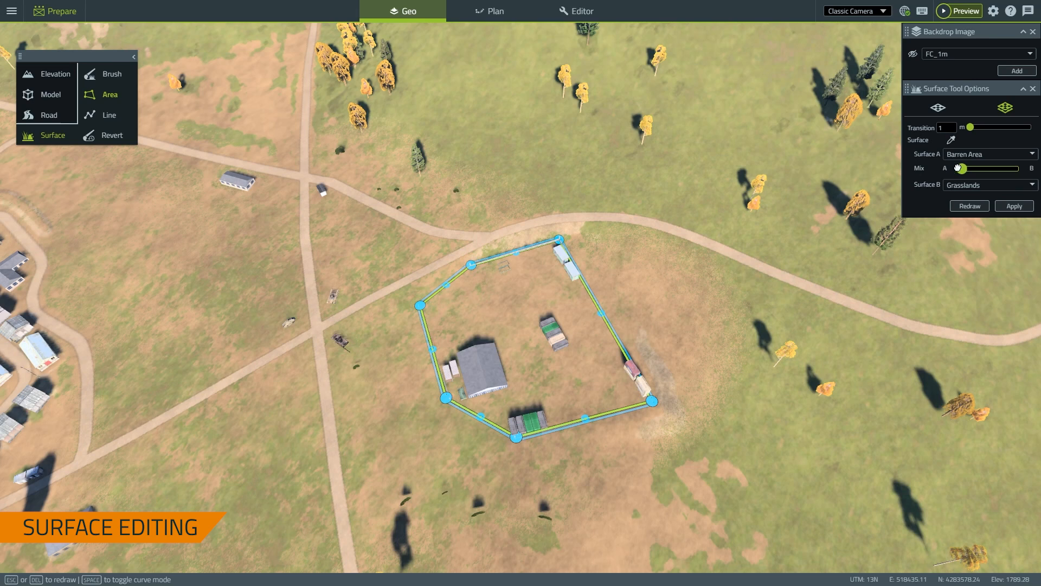
pyautogui.moveTo(958, 168); pyautogui.dragTo(945, 170)
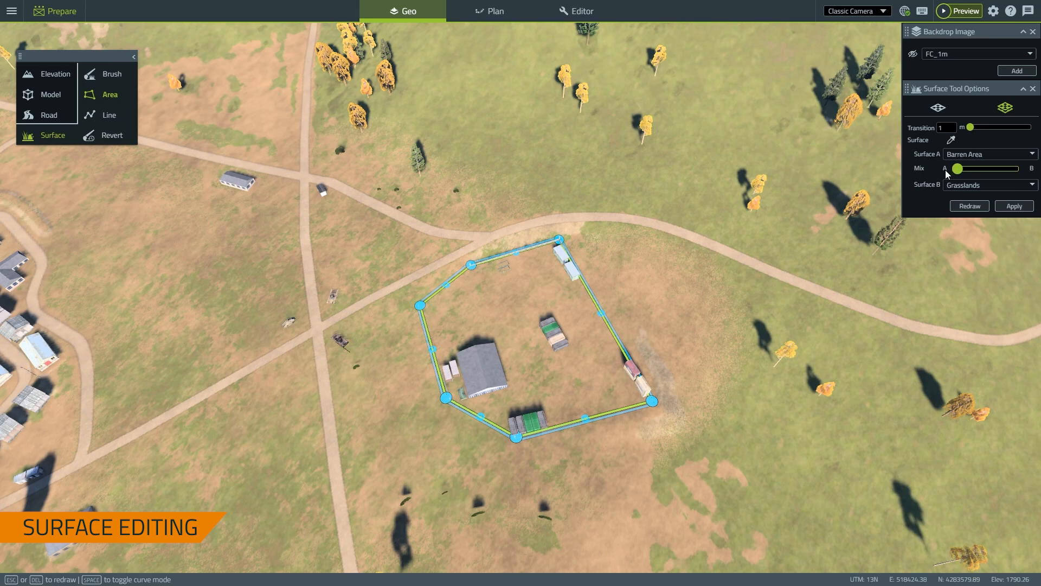
pyautogui.click(1019, 209)
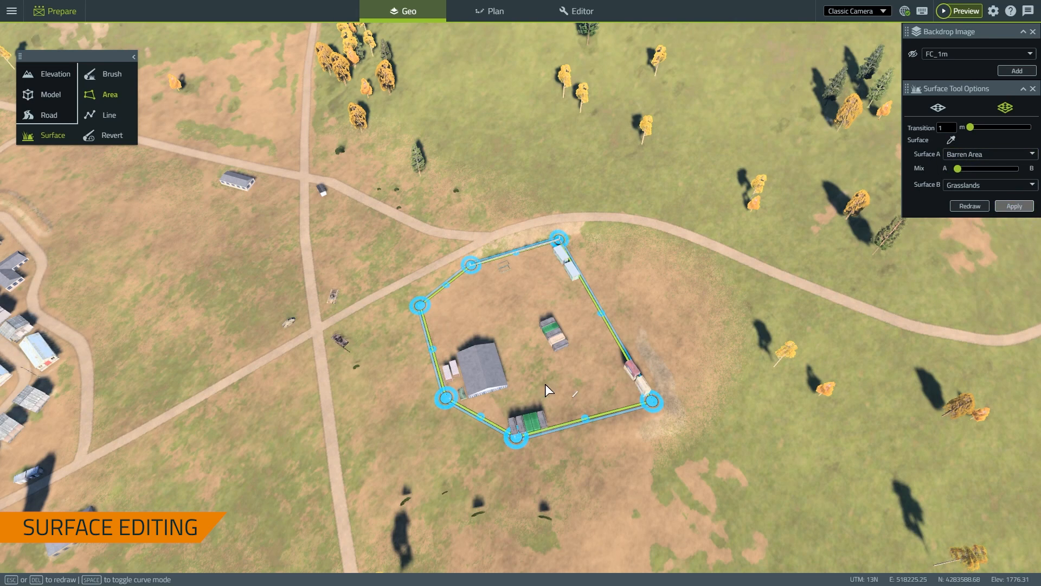
pyautogui.moveTo(515, 347); pyautogui.dragTo(298, 321, button='right')
# Clear the previous area with Redraw and fly in over the fenced vehicle yard
pyautogui.press('w')
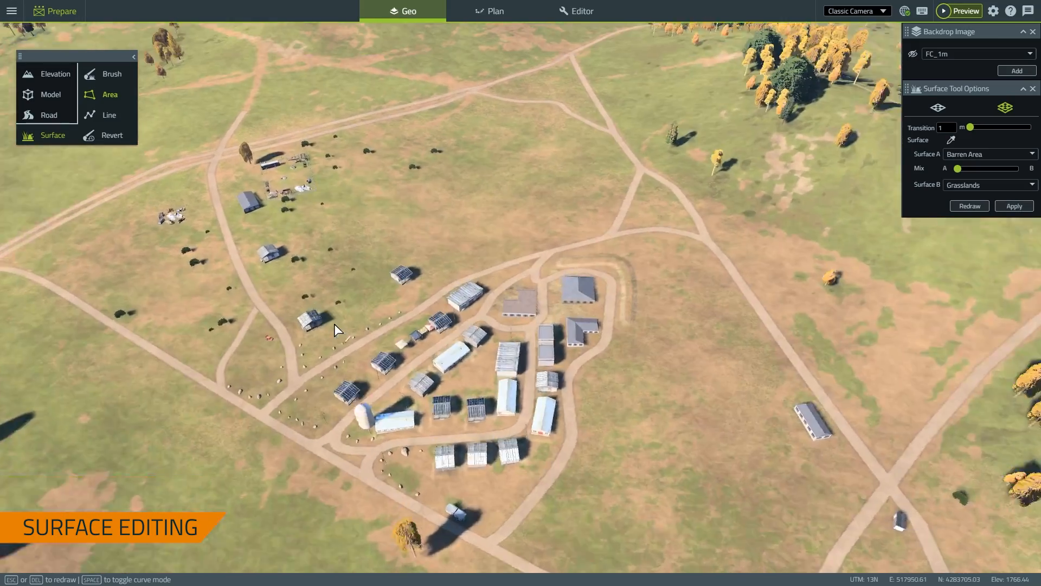
pyautogui.press('a')
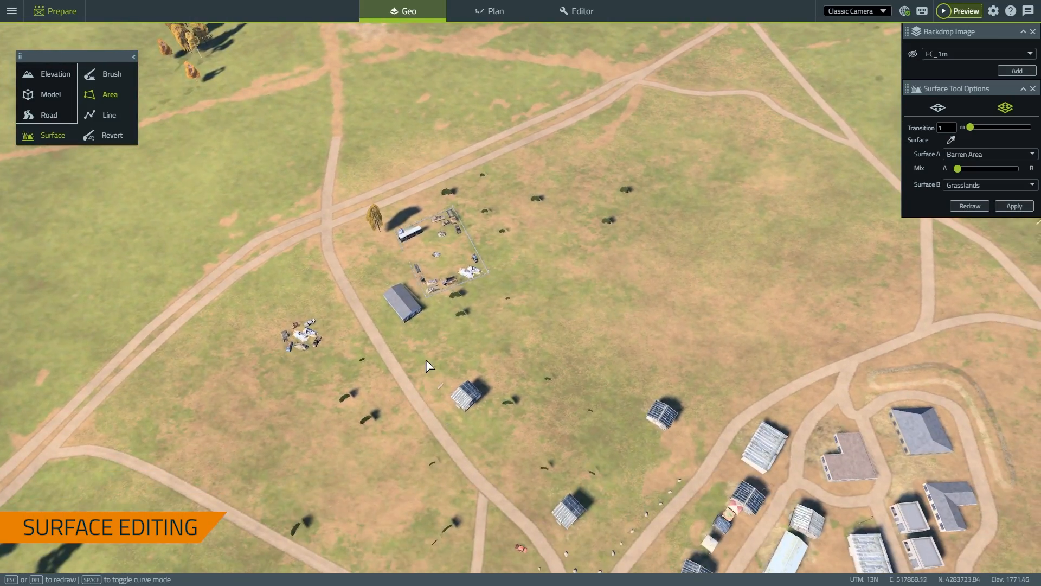
pyautogui.rightClick(428, 339)
pyautogui.click(495, 359)
pyautogui.press('w')
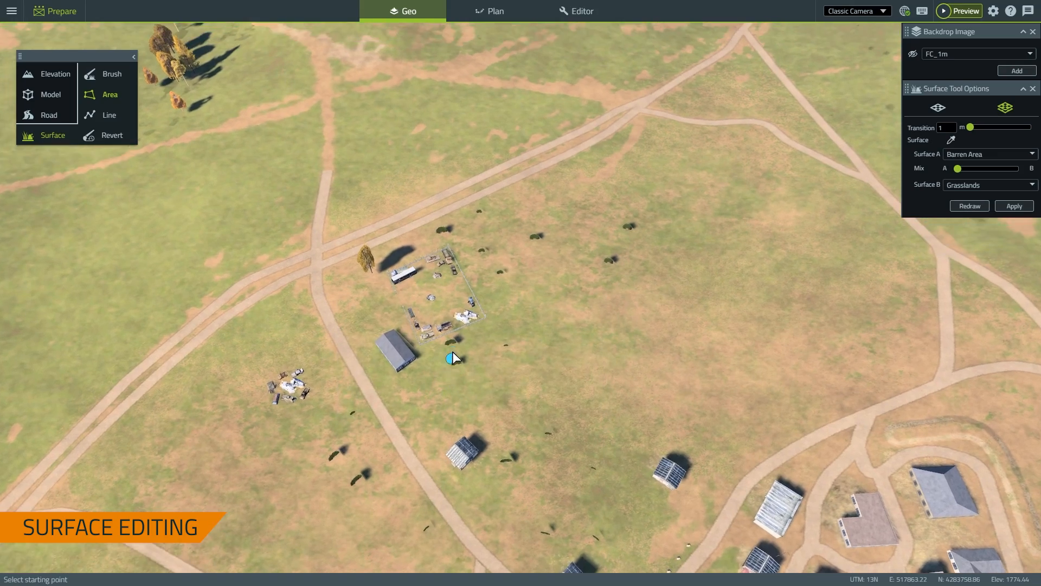
pyautogui.press('z')
pyautogui.moveTo(376, 346); pyautogui.dragTo(356, 333, button='right')
pyautogui.press('w')
pyautogui.moveTo(614, 368); pyautogui.dragTo(613, 366, button='right')
pyautogui.press('w')
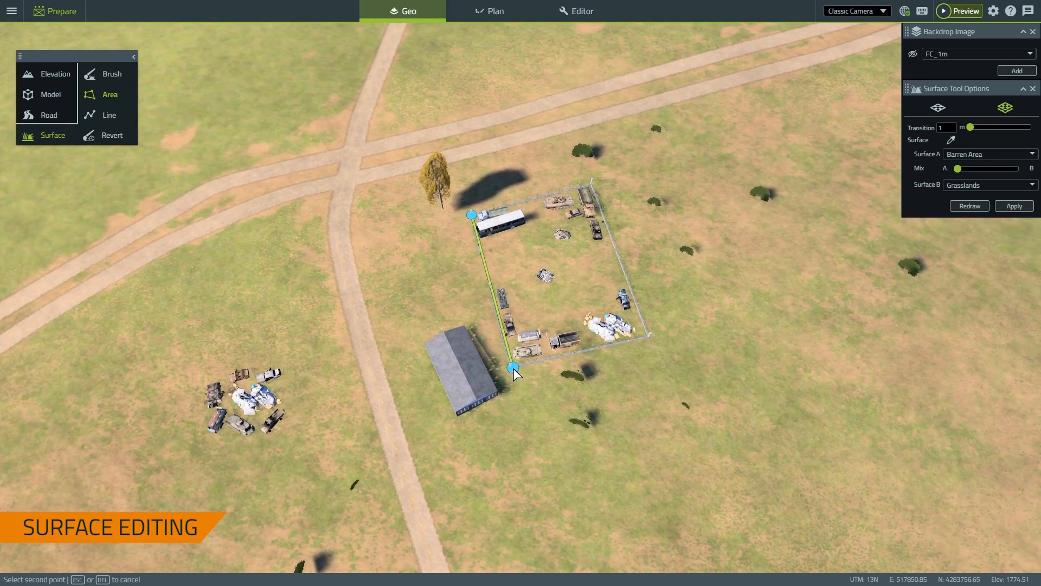
# Outline the yard along its fence corners and apply Barren Area ground inside it
pyautogui.click(512, 368)
pyautogui.click(650, 338)
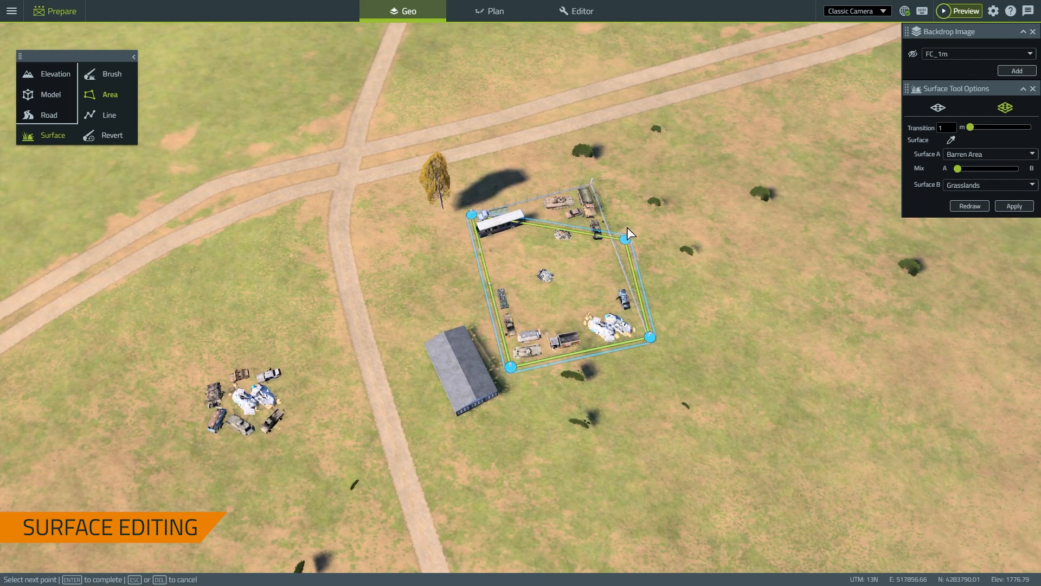
pyautogui.doubleClick(592, 187)
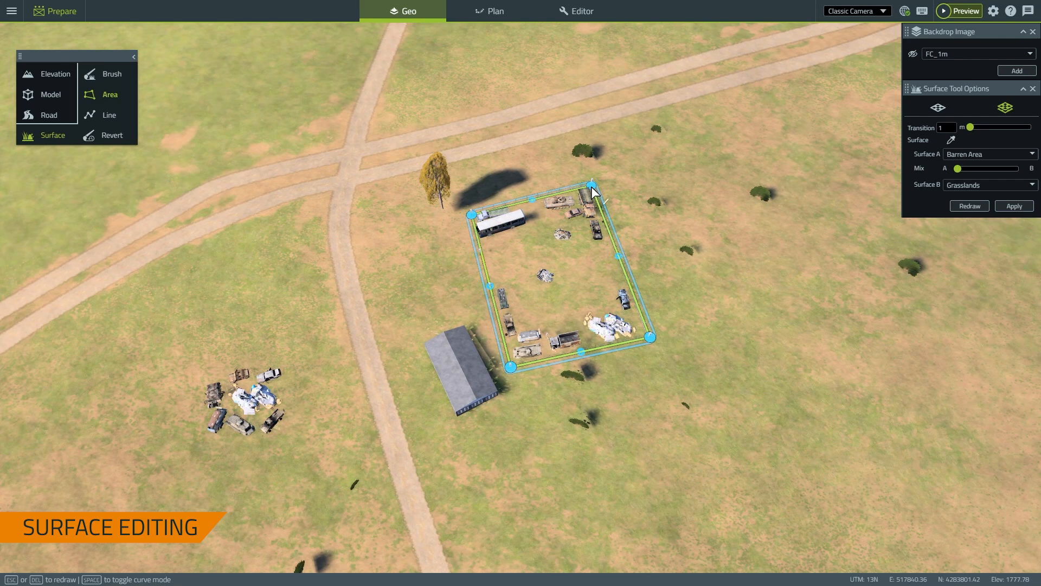
pyautogui.rightClick(635, 212)
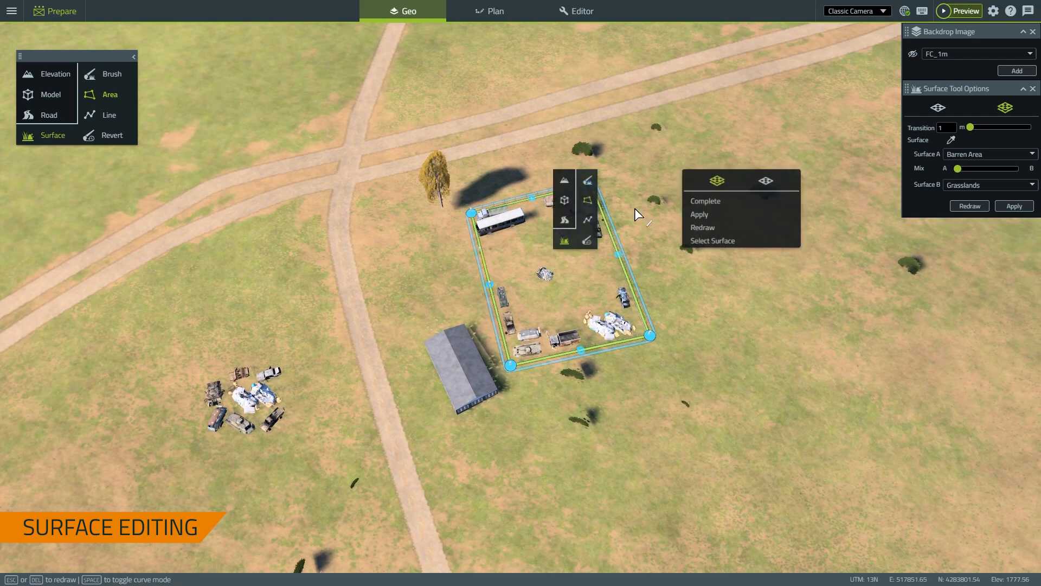
pyautogui.click(711, 215)
pyautogui.moveTo(716, 157); pyautogui.dragTo(824, 128, button='right')
pyautogui.moveTo(733, 180); pyautogui.dragTo(848, 137, button='right')
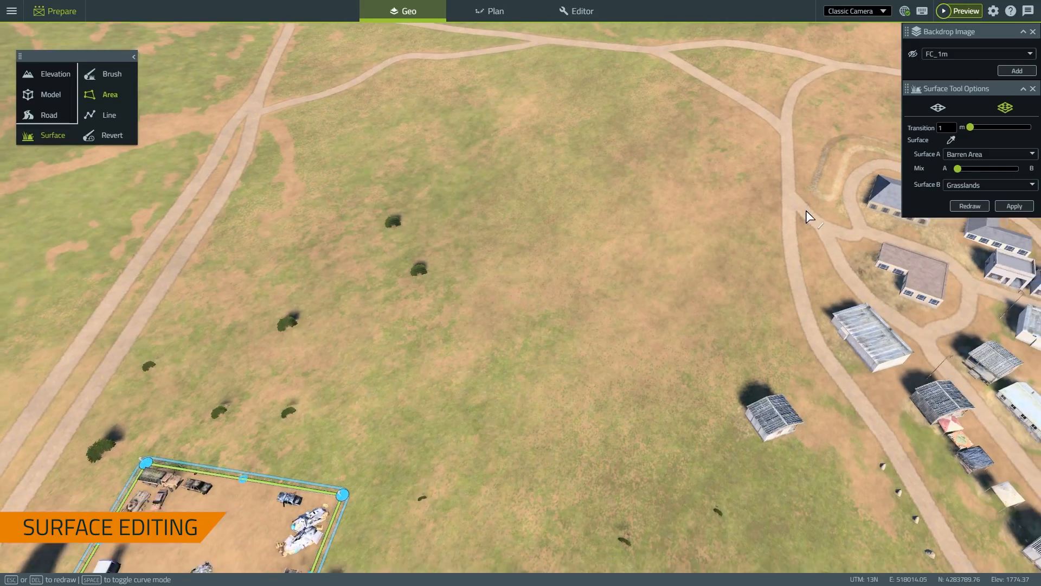
pyautogui.moveTo(806, 212); pyautogui.dragTo(720, 229, button='right')
pyautogui.scroll(-5, 724, 227)
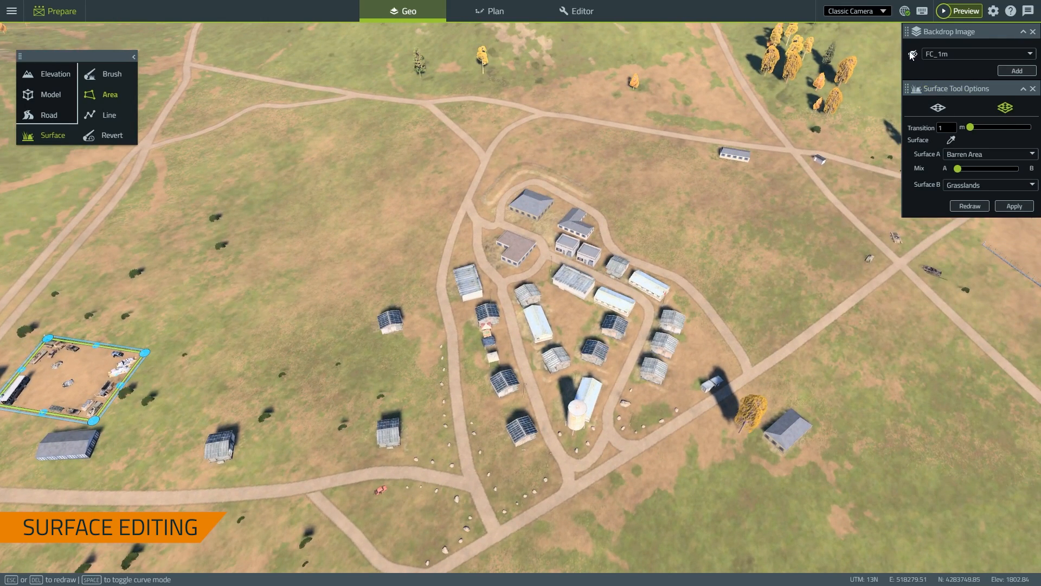
# Clear the previous area and turn the view onto the open field east of the village
pyautogui.rightClick(713, 213)
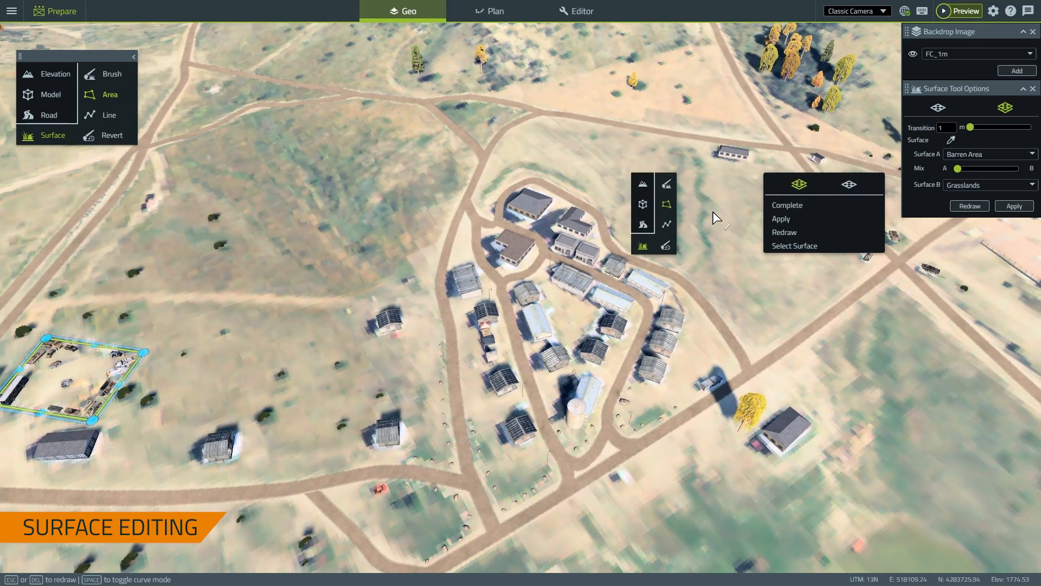
pyautogui.click(784, 233)
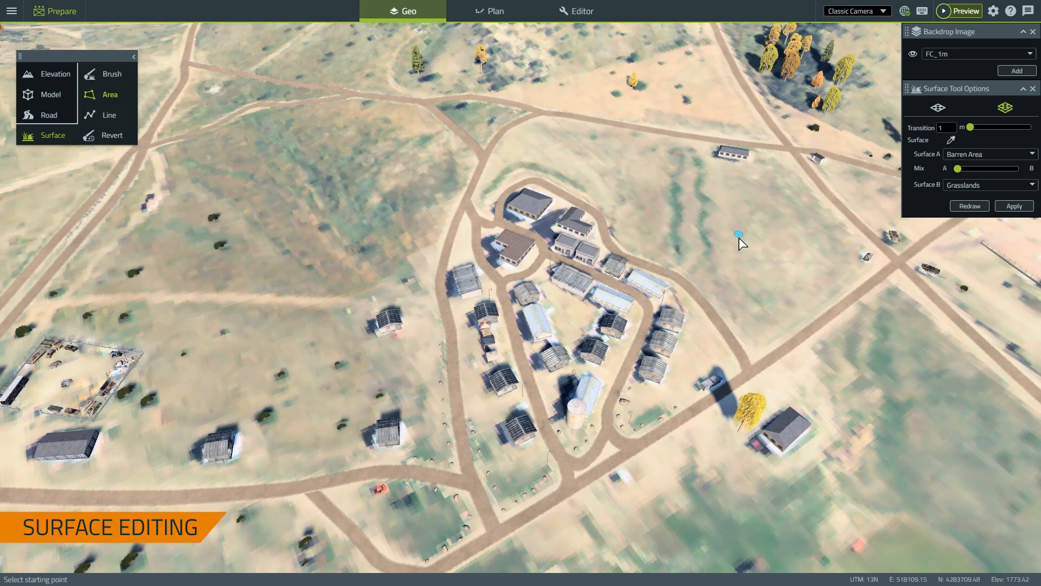
pyautogui.moveTo(740, 242); pyautogui.dragTo(653, 267, button='right')
pyautogui.scroll(3, 639, 272)
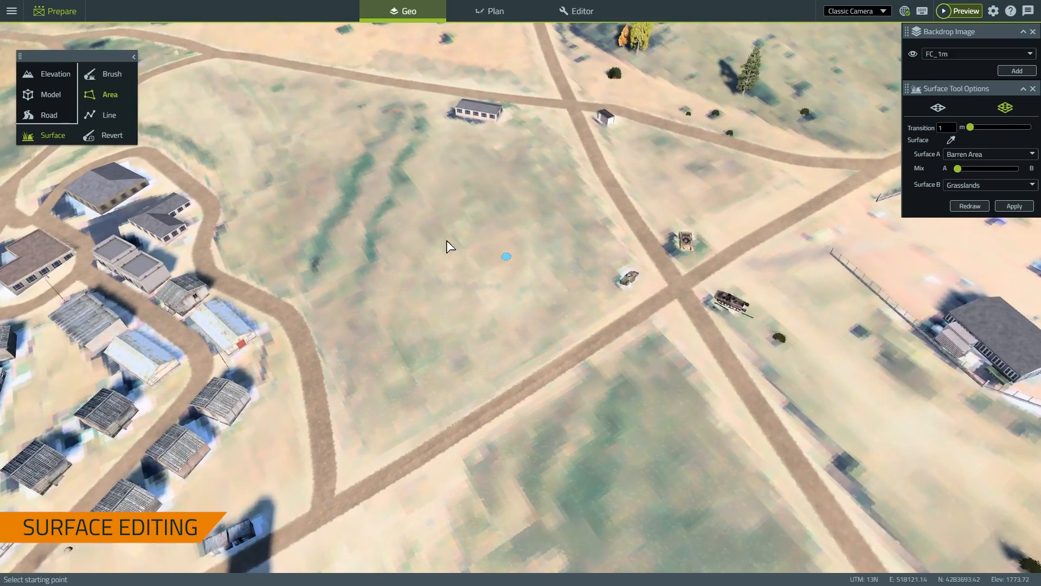
pyautogui.moveTo(450, 246); pyautogui.dragTo(358, 290, button='right')
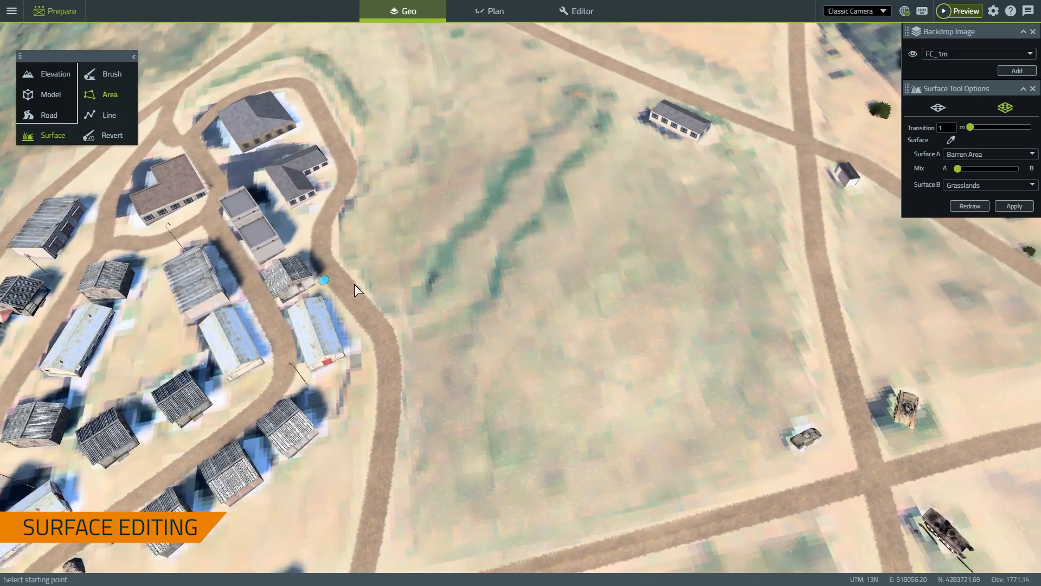
# Trace the area outline around the first winding grassy strip in the field
pyautogui.click(409, 300)
pyautogui.click(426, 269)
pyautogui.click(437, 246)
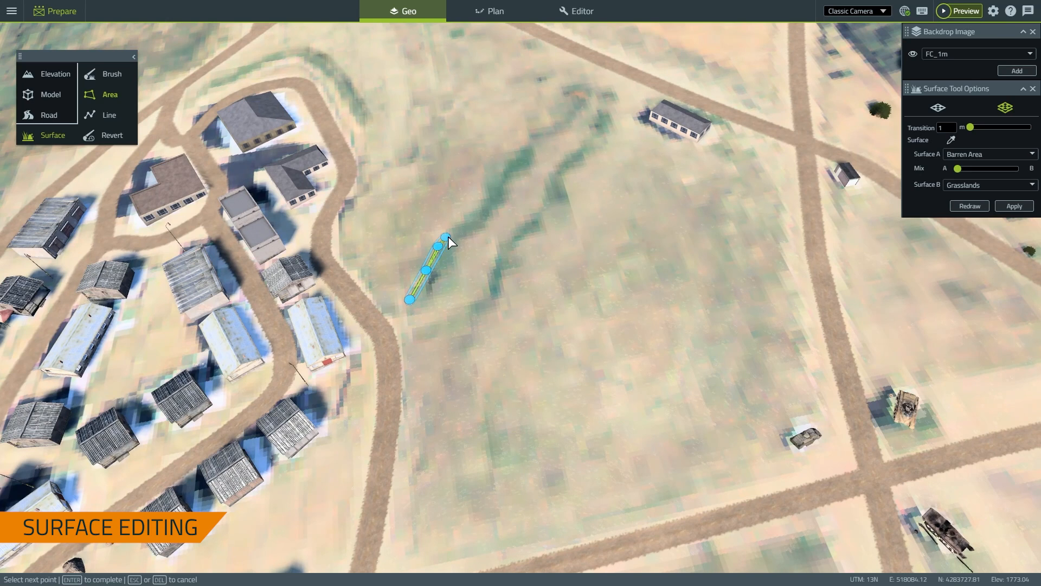
pyautogui.click(452, 234)
pyautogui.click(462, 222)
pyautogui.click(482, 212)
pyautogui.click(487, 191)
pyautogui.click(493, 177)
pyautogui.click(503, 168)
pyautogui.click(510, 156)
pyautogui.click(523, 146)
pyautogui.click(528, 144)
pyautogui.click(529, 132)
pyautogui.click(551, 127)
pyautogui.click(560, 121)
pyautogui.click(572, 108)
pyautogui.click(566, 92)
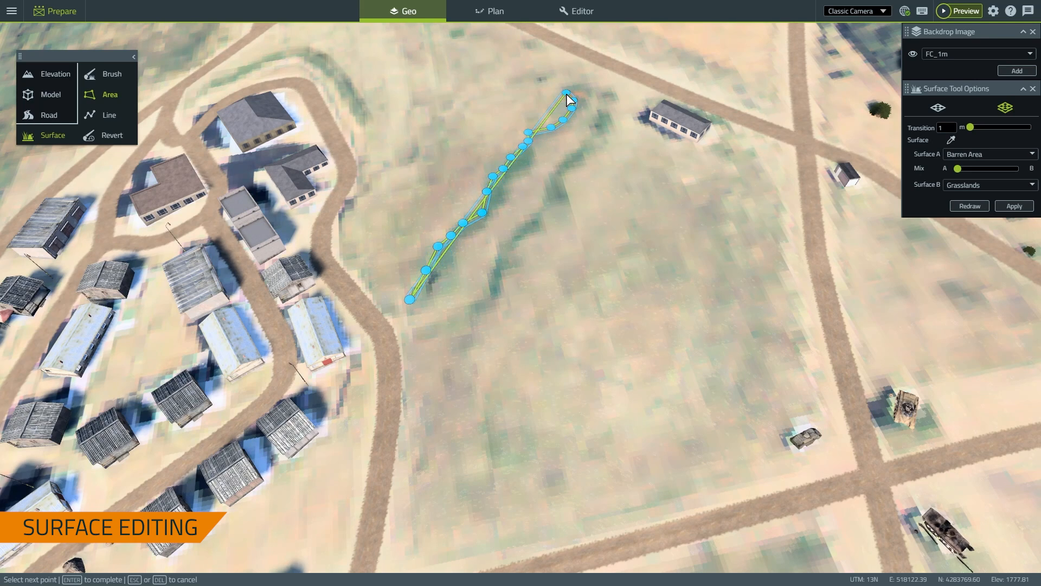
pyautogui.click(586, 82)
pyautogui.click(589, 88)
pyautogui.click(601, 91)
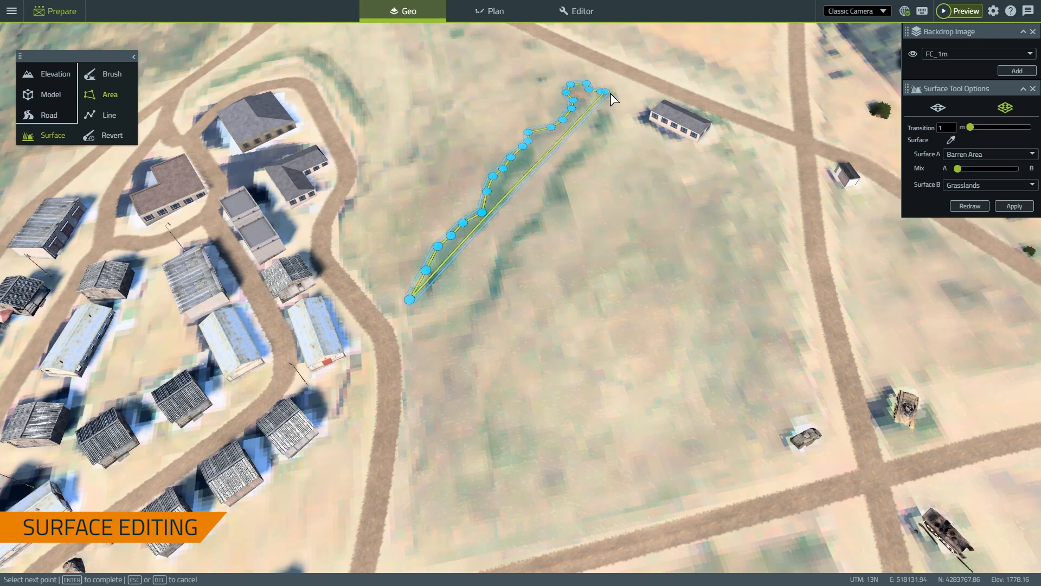
pyautogui.click(615, 95)
pyautogui.click(611, 104)
pyautogui.click(611, 119)
pyautogui.click(600, 145)
pyautogui.click(582, 157)
pyautogui.click(572, 175)
pyautogui.click(561, 207)
pyautogui.click(545, 215)
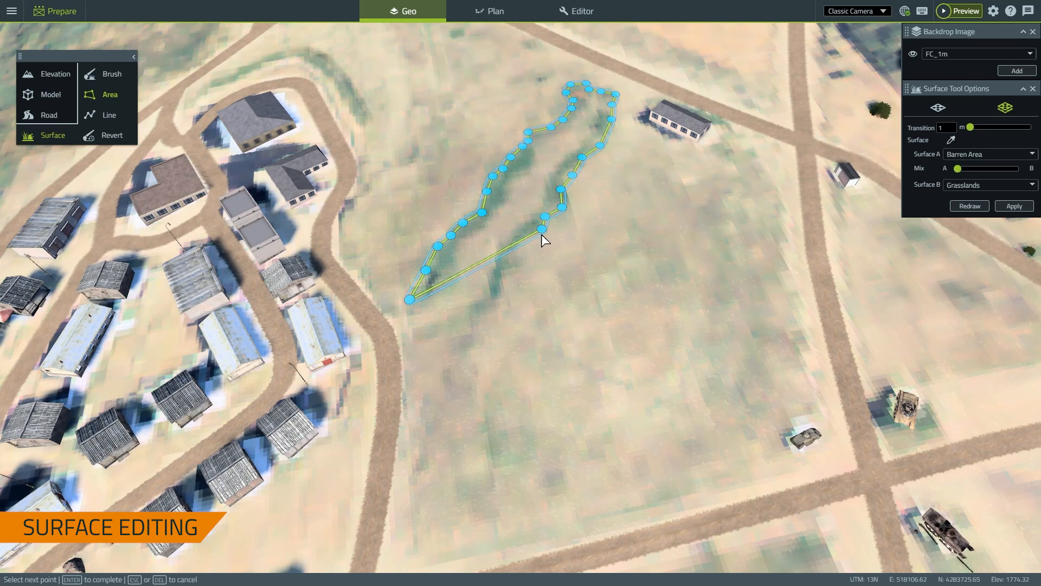
pyautogui.click(541, 234)
pyautogui.click(507, 275)
pyautogui.click(500, 287)
pyautogui.click(499, 299)
pyautogui.click(488, 297)
# Trace the second parallel strip, close the outline, and apply pure Grasslands to both strips
pyautogui.click(496, 255)
pyautogui.click(512, 235)
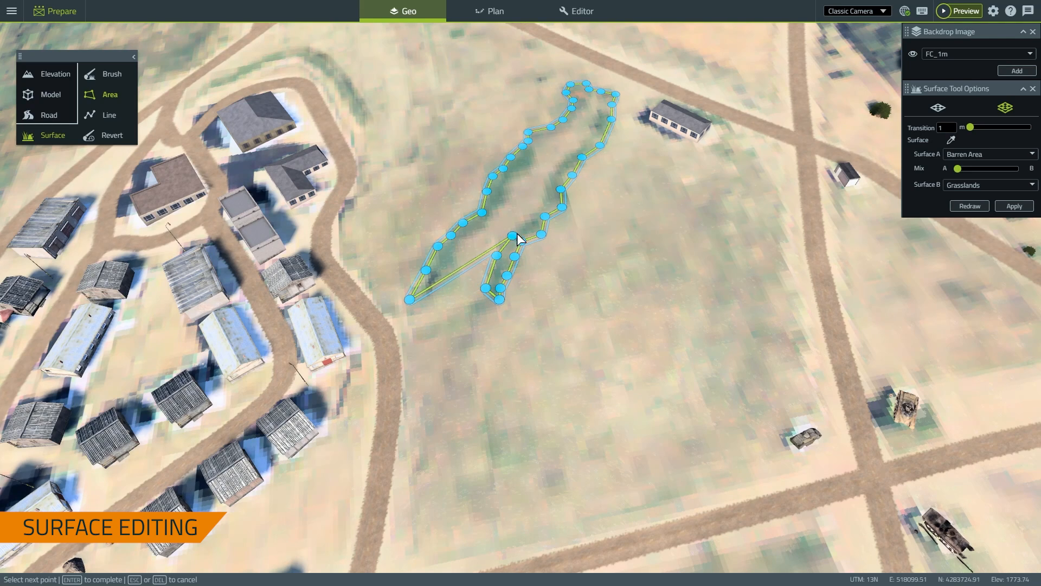
pyautogui.click(526, 221)
pyautogui.click(536, 209)
pyautogui.click(542, 199)
pyautogui.click(545, 191)
pyautogui.click(549, 176)
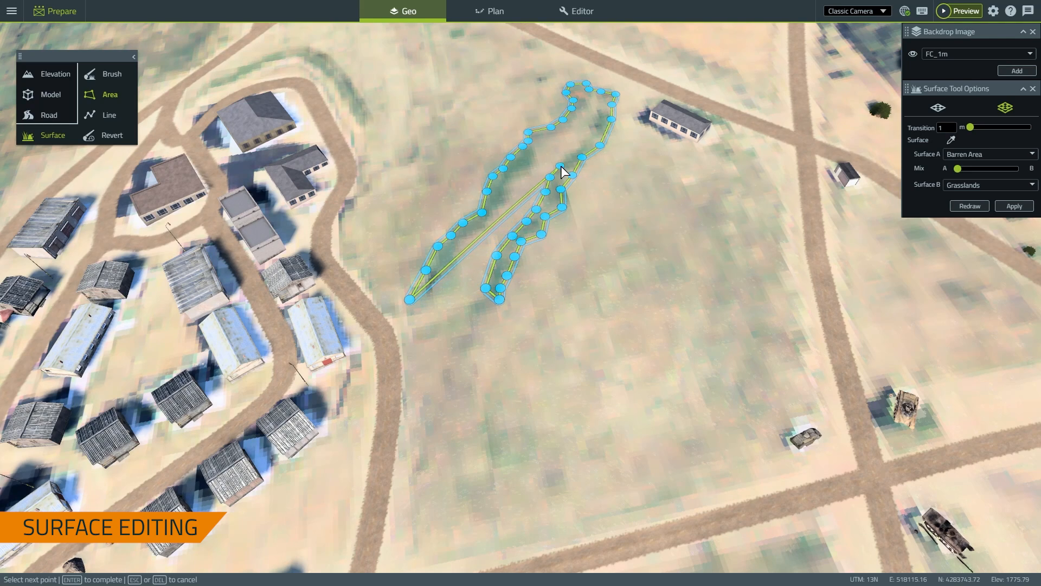
pyautogui.click(562, 163)
pyautogui.click(574, 151)
pyautogui.click(580, 145)
pyautogui.click(592, 126)
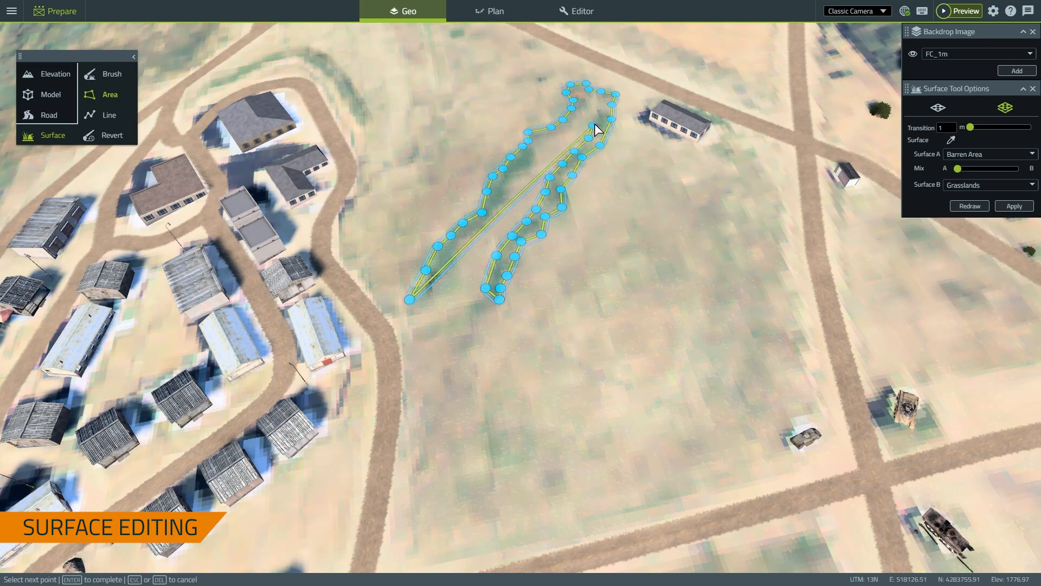
pyautogui.click(600, 108)
pyautogui.click(599, 96)
pyautogui.click(584, 97)
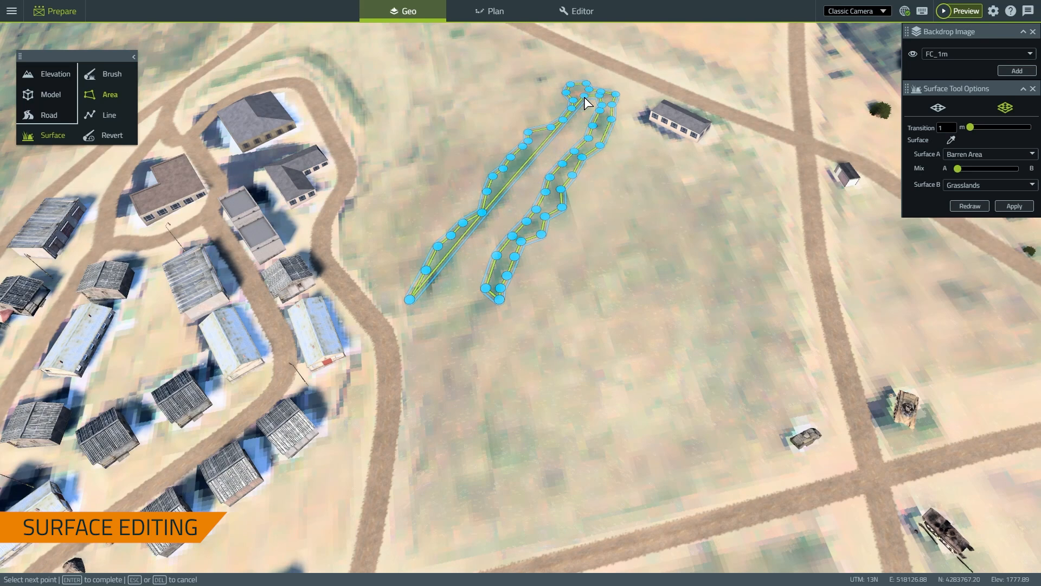
pyautogui.click(579, 114)
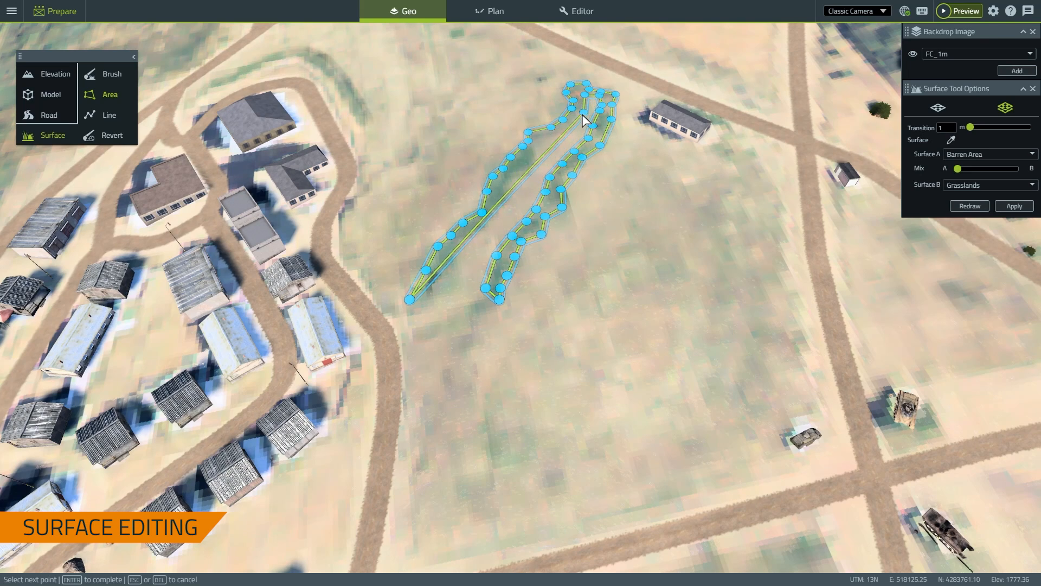
pyautogui.click(551, 139)
pyautogui.click(538, 142)
pyautogui.click(539, 153)
pyautogui.click(533, 165)
pyautogui.click(524, 170)
pyautogui.click(514, 175)
pyautogui.click(499, 197)
pyautogui.click(493, 221)
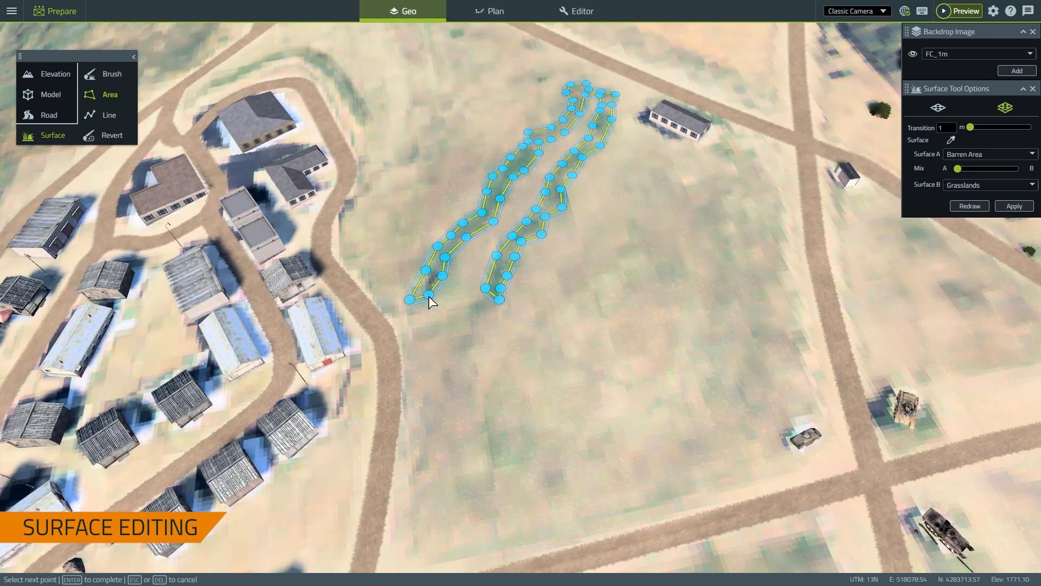
pyautogui.press('Return')
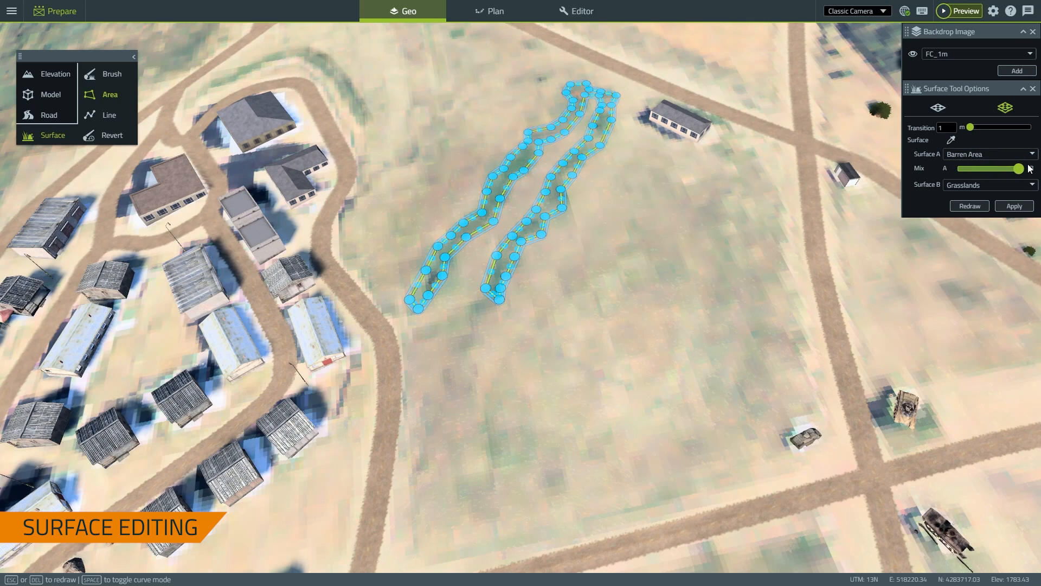
pyautogui.click(1016, 207)
# Fly toward the village and switch the surface tool to drawing 3 m-wide lines
pyautogui.press('a')
pyautogui.moveTo(607, 371); pyautogui.dragTo(528, 359, button='right')
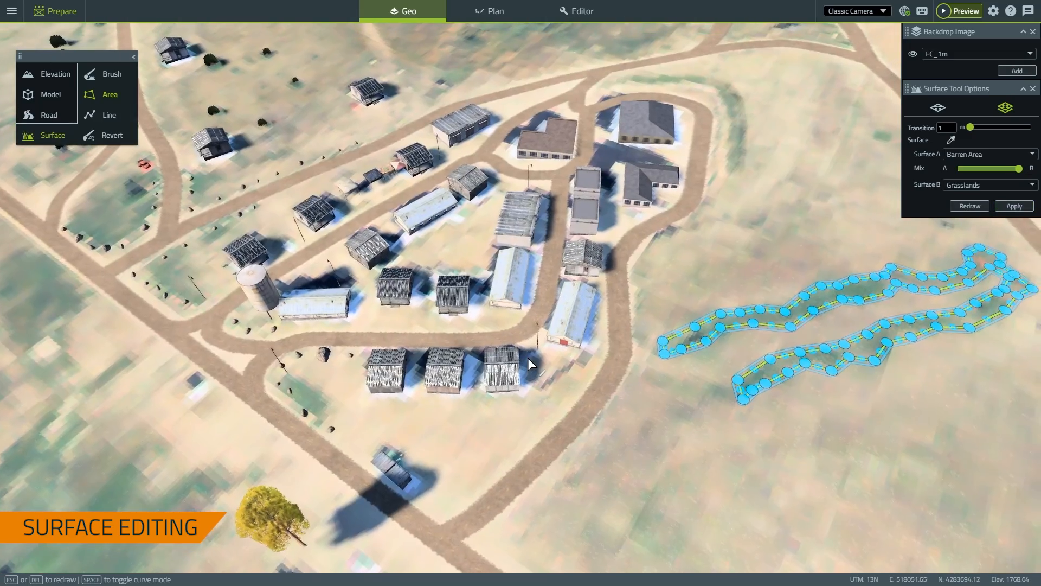
pyautogui.press('w')
pyautogui.press('a')
pyautogui.press('w')
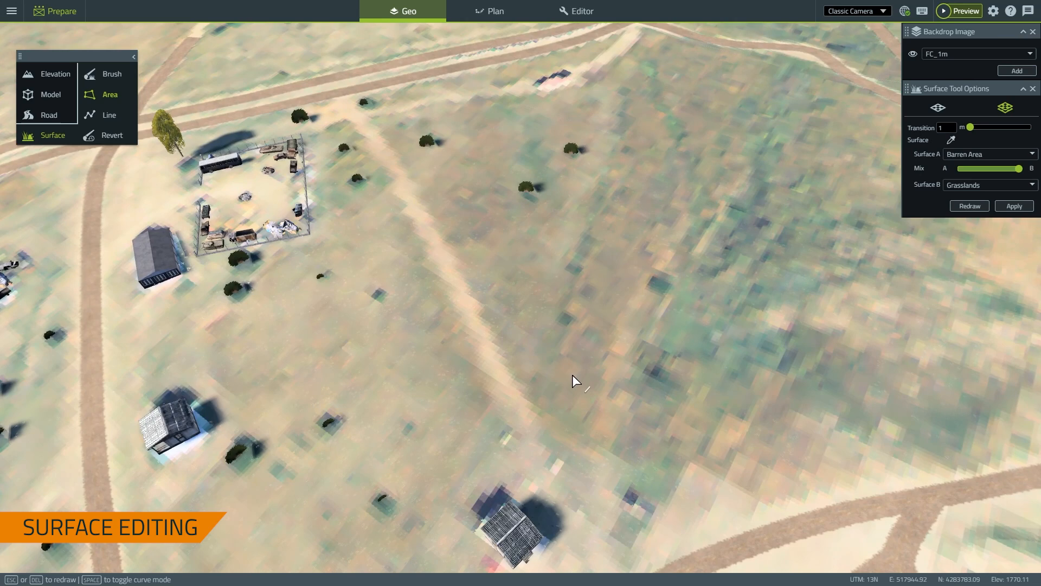
pyautogui.press('s')
pyautogui.press('w')
pyautogui.click(106, 116)
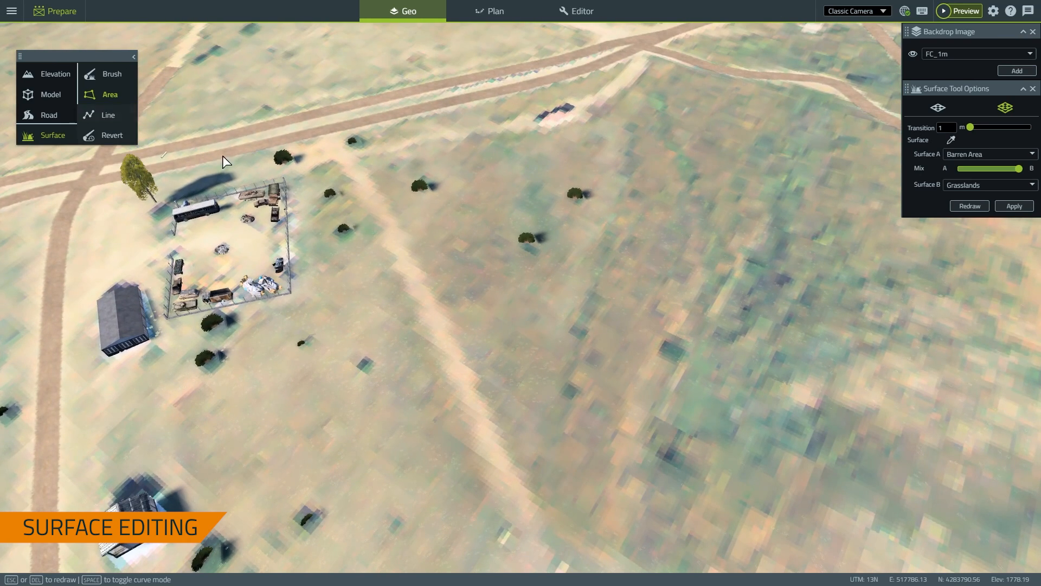
# Draw a surface line down the faint trail south of the road, widening its transition to 3.8 m
pyautogui.press('w')
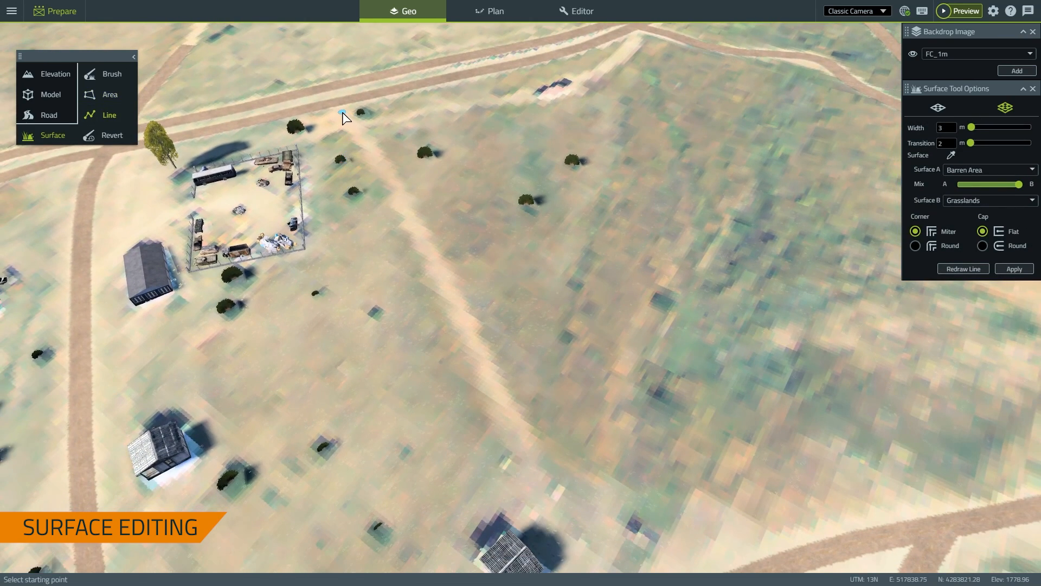
pyautogui.click(342, 112)
pyautogui.click(389, 176)
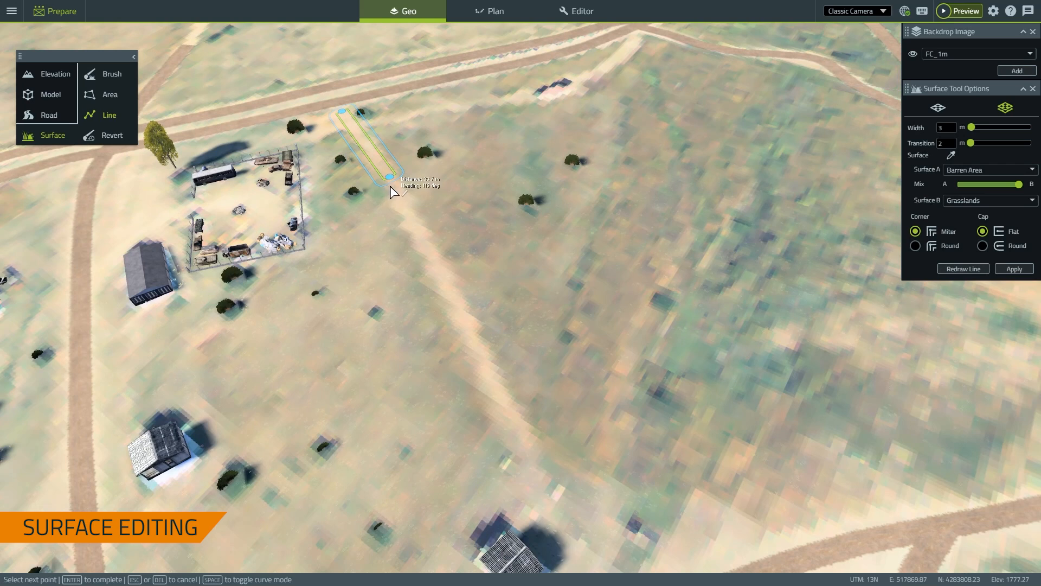
pyautogui.click(465, 314)
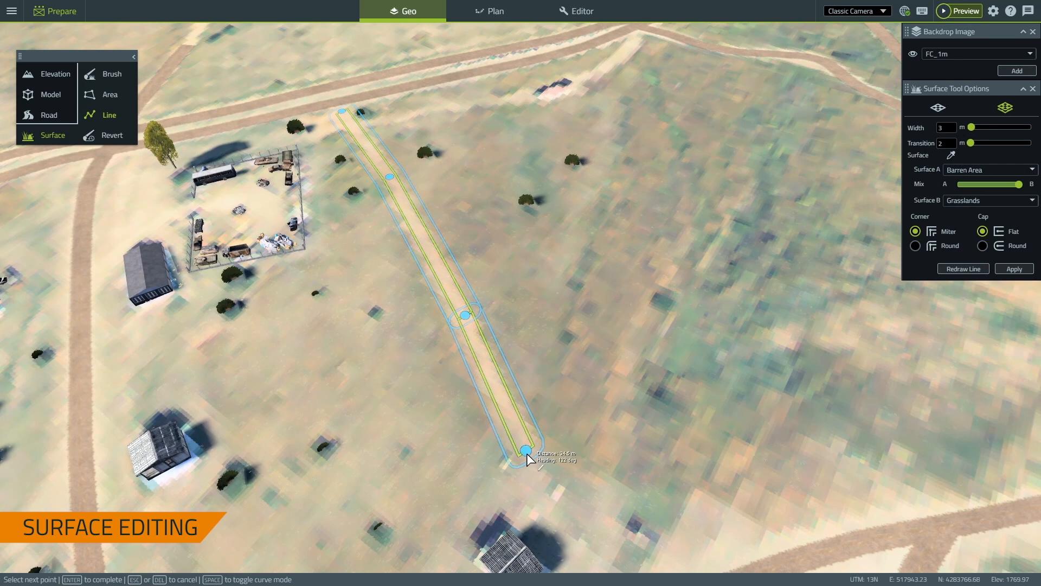
pyautogui.doubleClick(528, 457)
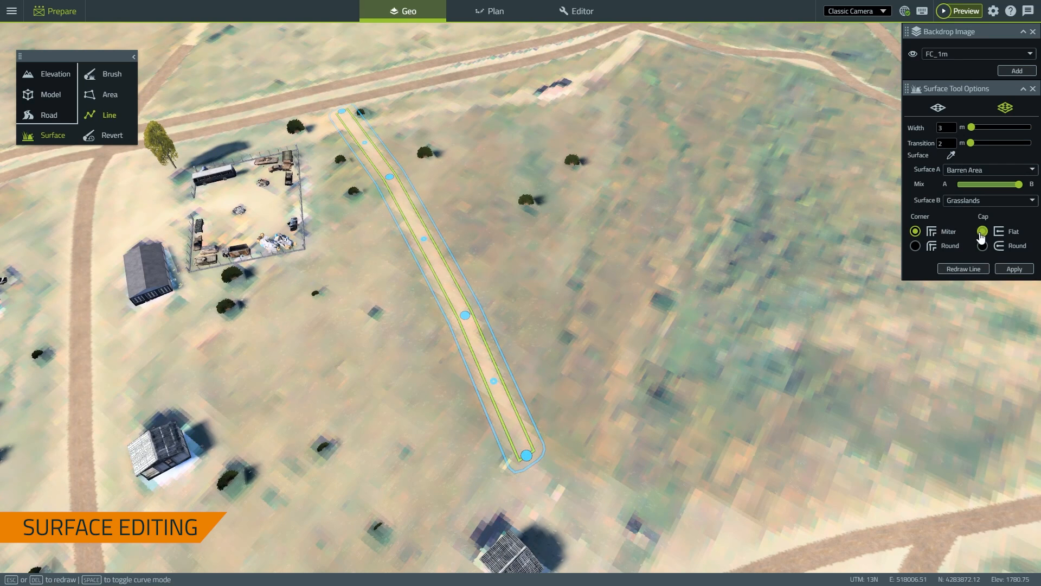
pyautogui.click(971, 141)
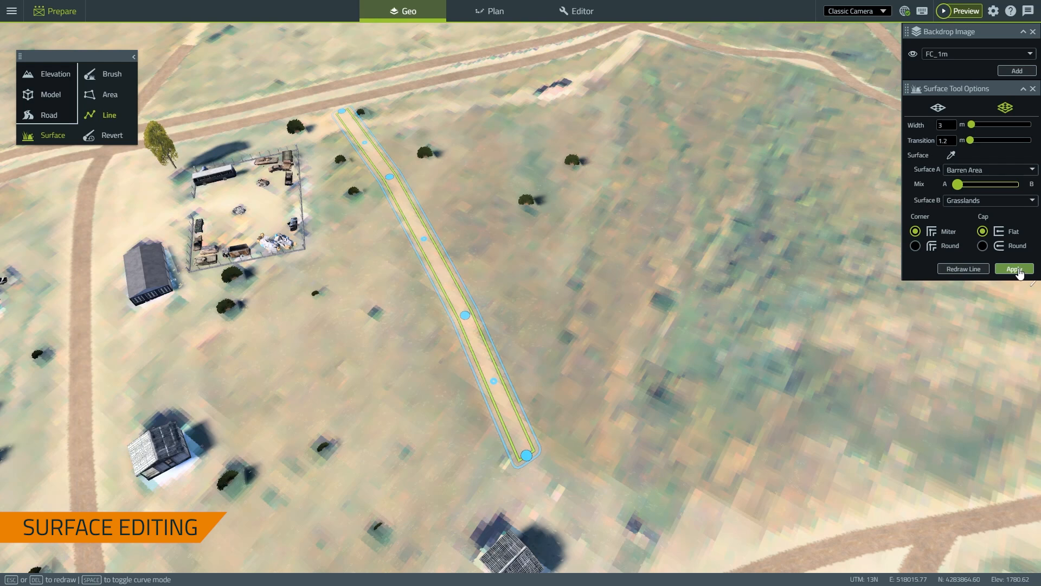
# Redraw the line from the road at the top, apply it, and hide the FC_1m backdrop image
pyautogui.rightClick(646, 165)
pyautogui.rightClick(645, 168)
pyautogui.rightClick(645, 168)
pyautogui.click(703, 188)
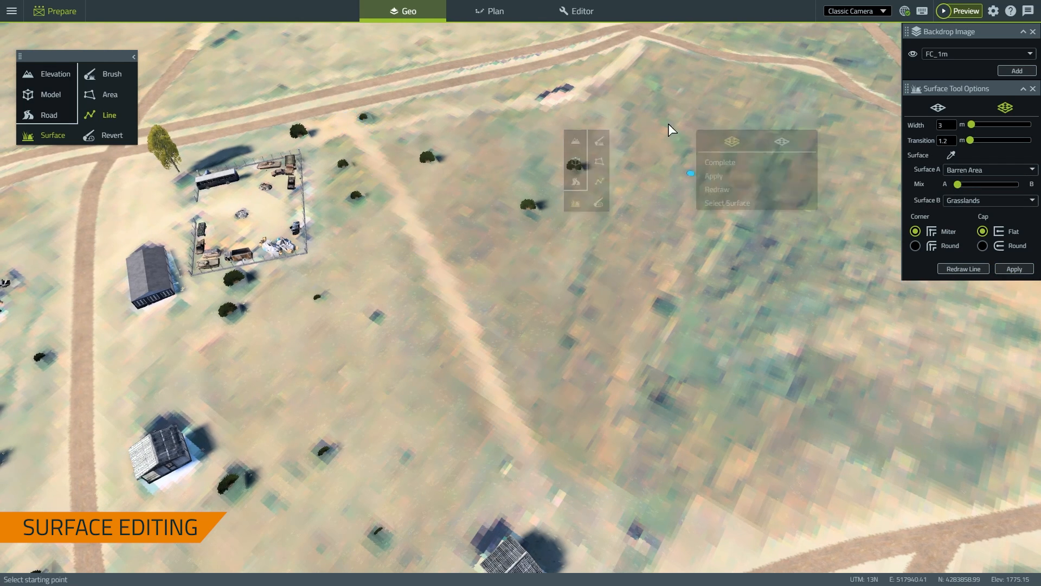
pyautogui.click(637, 44)
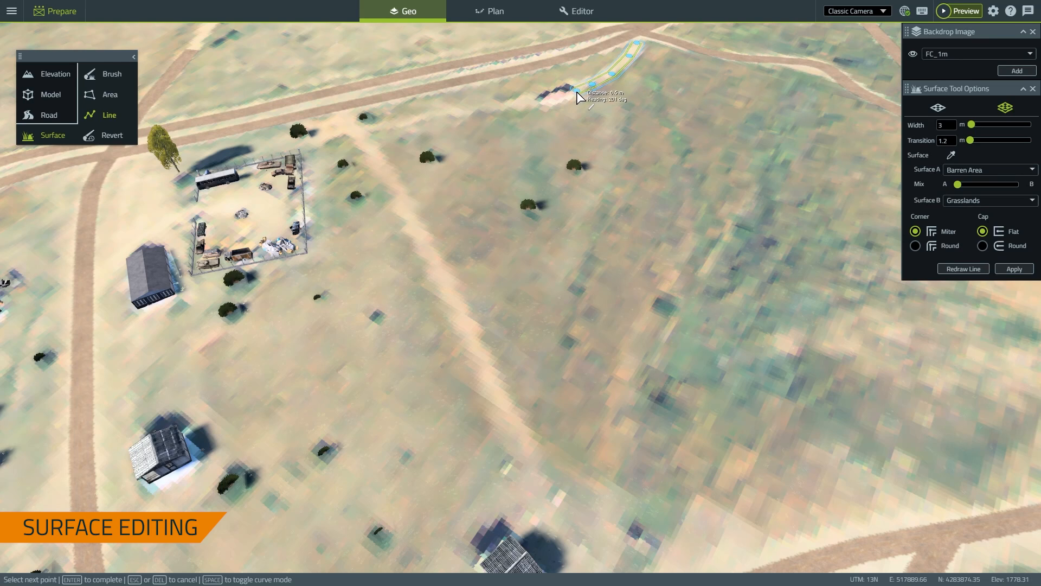
pyautogui.press('Return')
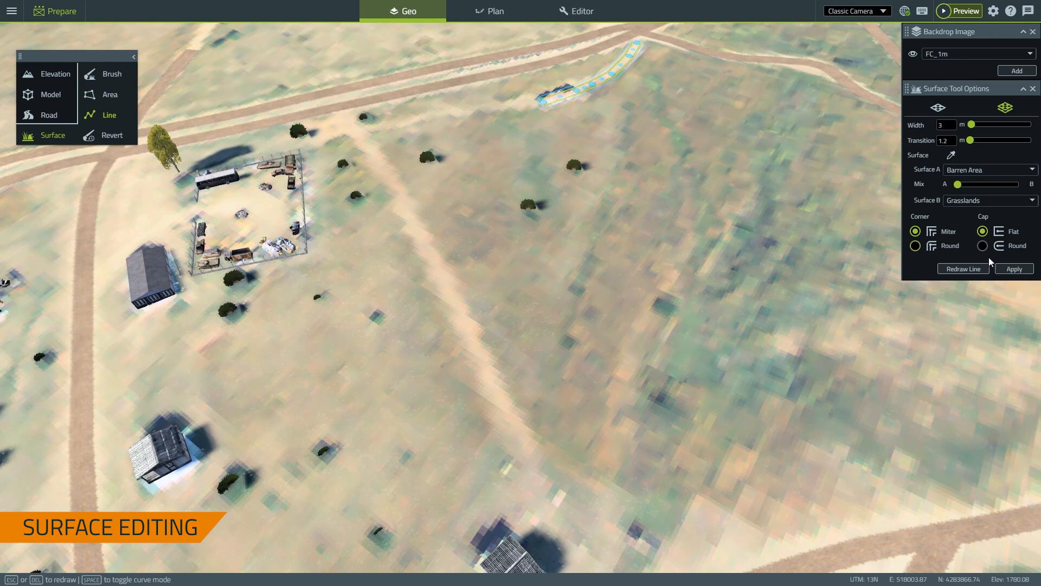
pyautogui.click(1002, 275)
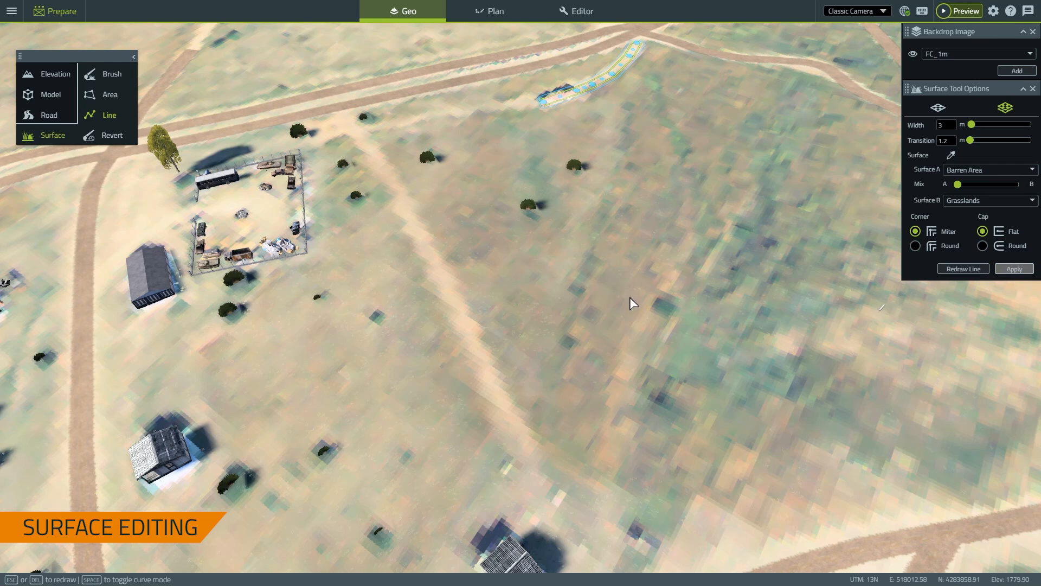
pyautogui.click(912, 55)
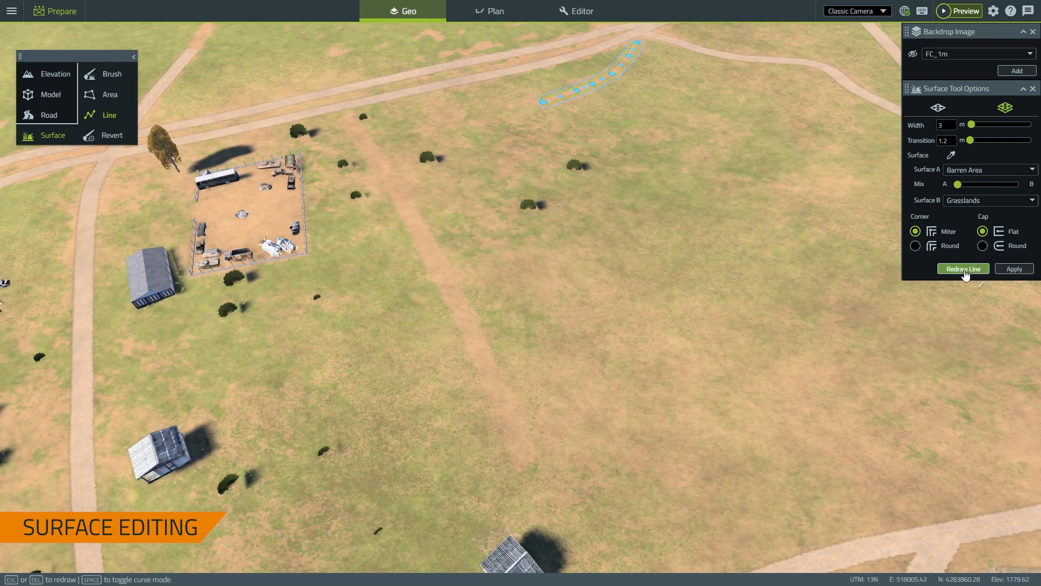
pyautogui.click(963, 268)
pyautogui.moveTo(601, 280); pyautogui.dragTo(659, 264, button='right')
pyautogui.press('s')
pyautogui.scroll(-5, 449, 221)
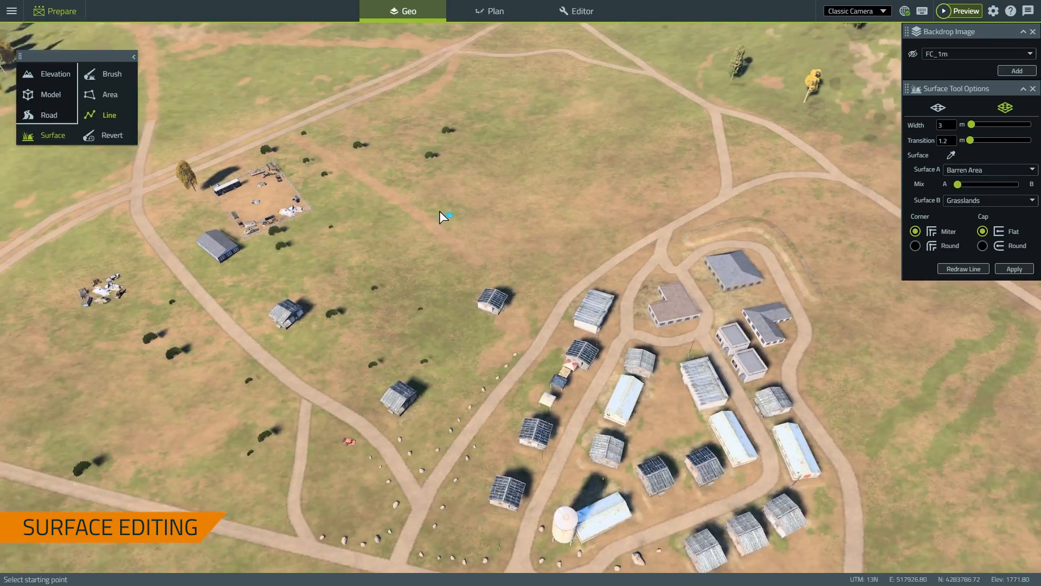
pyautogui.moveTo(357, 250); pyautogui.dragTo(475, 292, button='right')
pyautogui.press('s')
pyautogui.press('w')
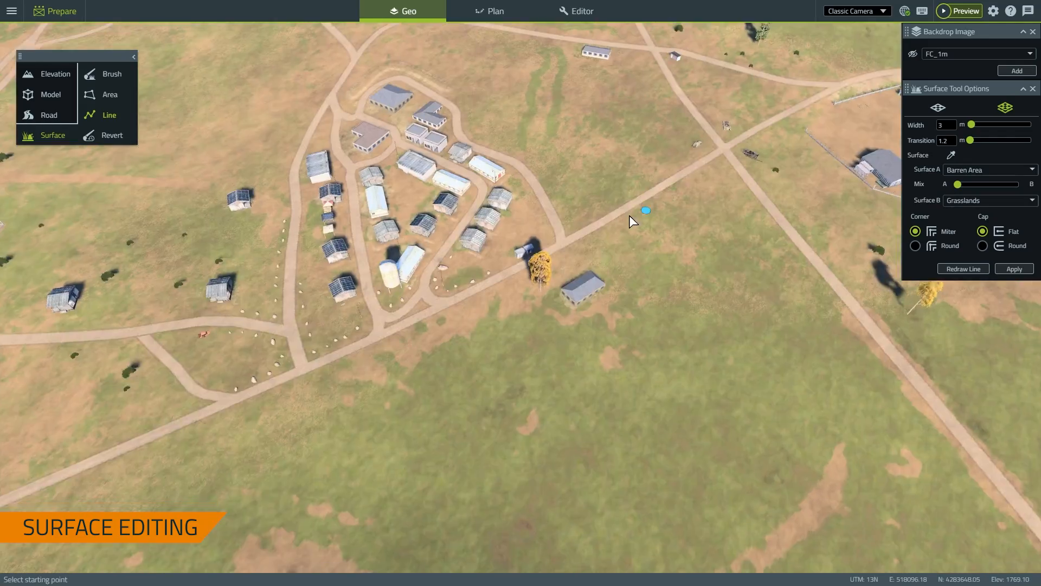
pyautogui.press('s')
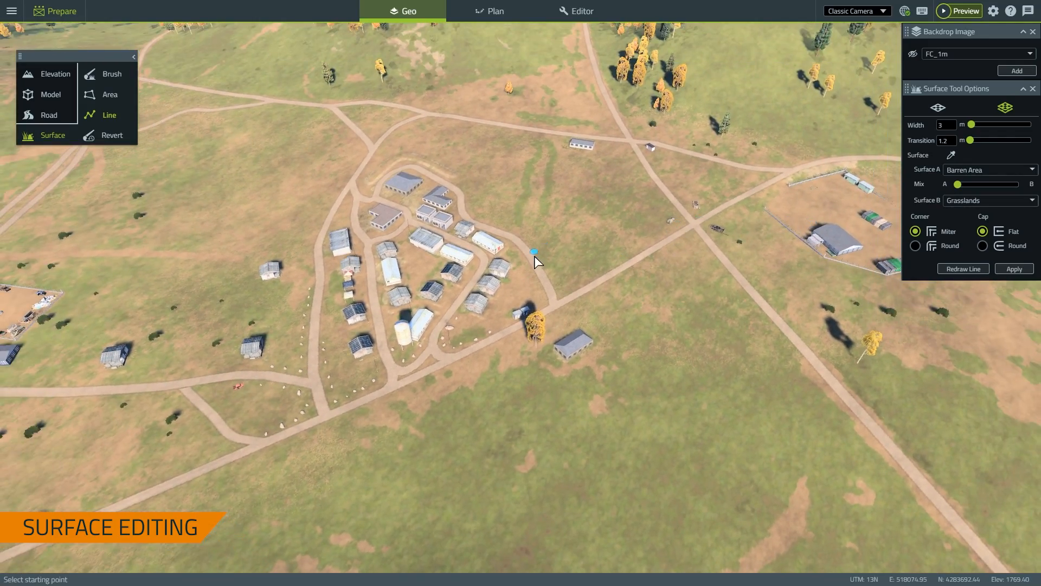
pyautogui.moveTo(534, 256); pyautogui.dragTo(397, 250, button='right')
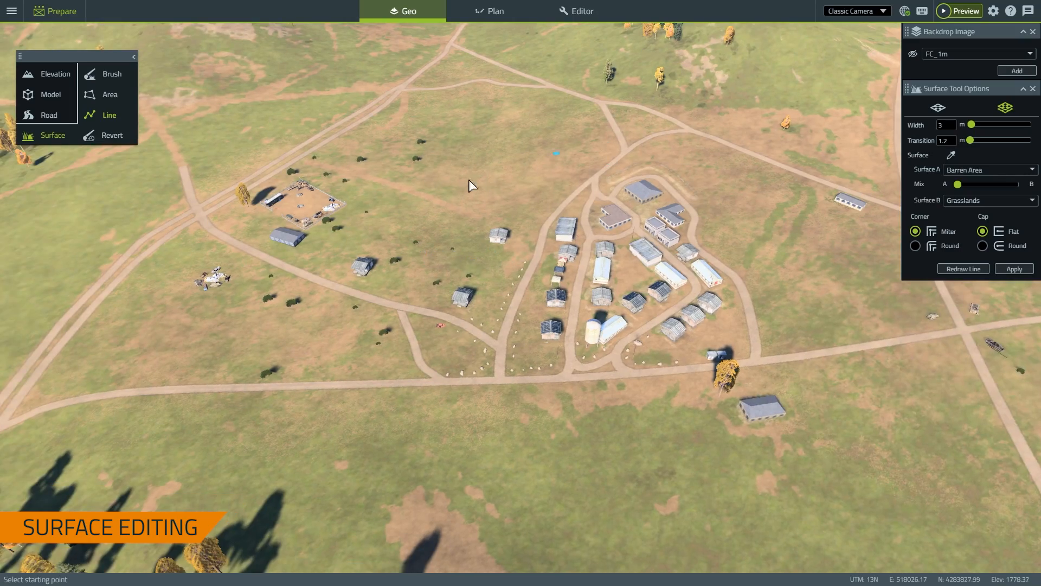
pyautogui.moveTo(467, 243); pyautogui.dragTo(460, 264, button='right')
pyautogui.press('w')
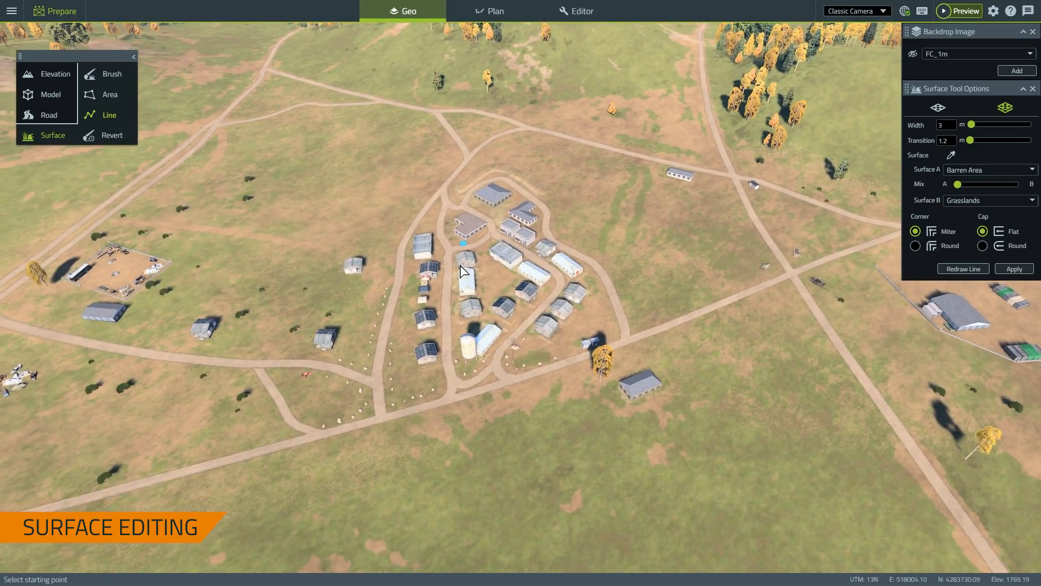
pyautogui.press('s')
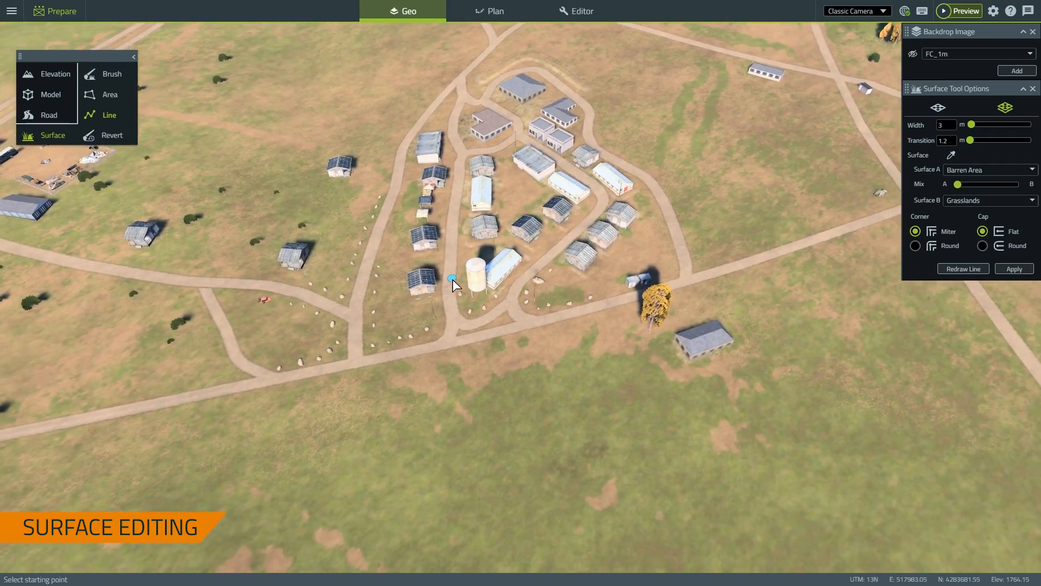
pyautogui.press('w')
pyautogui.moveTo(450, 281); pyautogui.dragTo(568, 242, button='right')
pyautogui.press('d')
pyautogui.press('d')
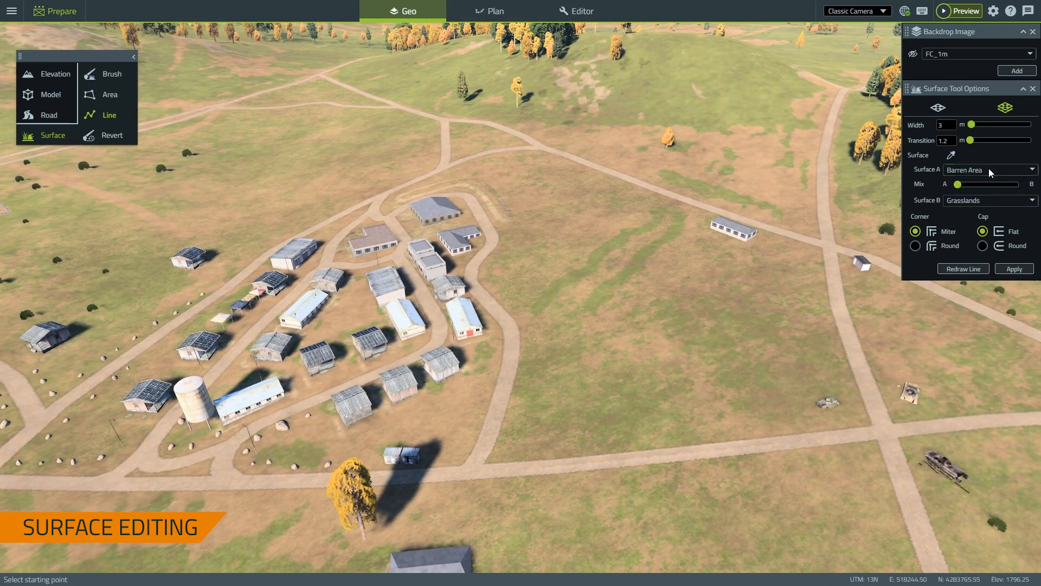
# Show the list of surface types in the Surface A dropdown, currently Barren Area
pyautogui.click(988, 169)
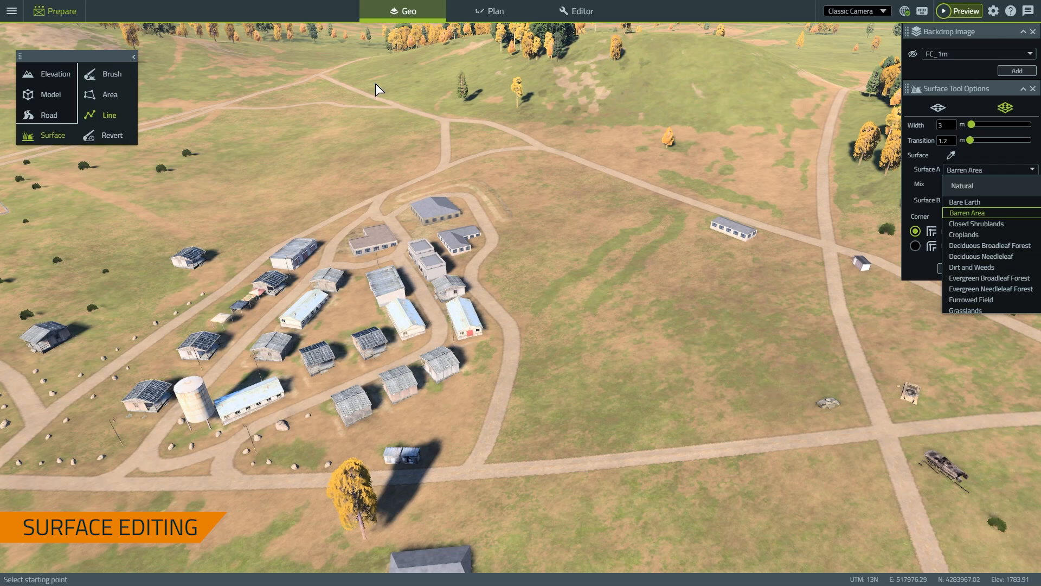
pyautogui.click(105, 76)
pyautogui.click(106, 76)
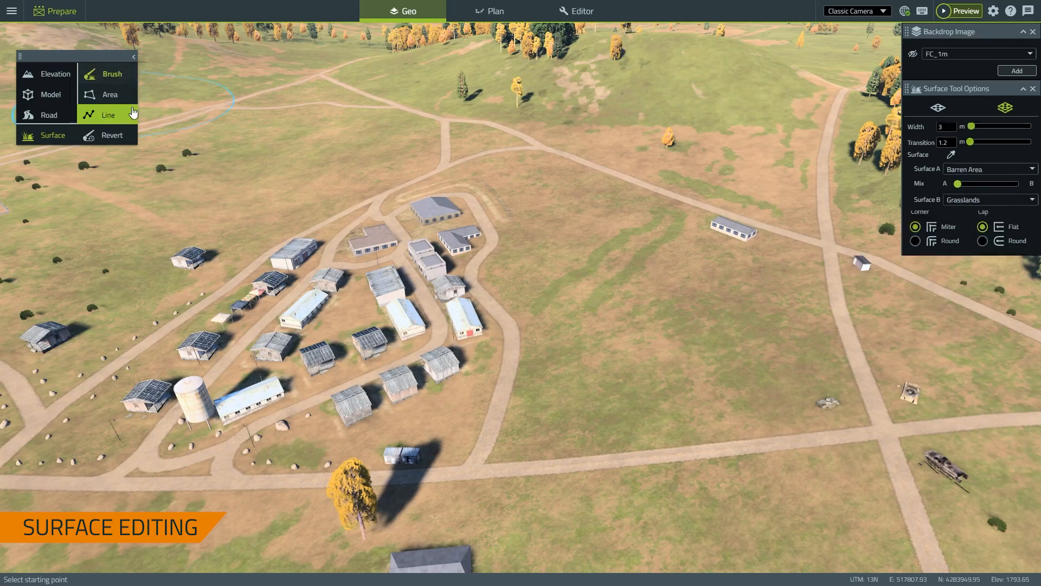
pyautogui.press('s')
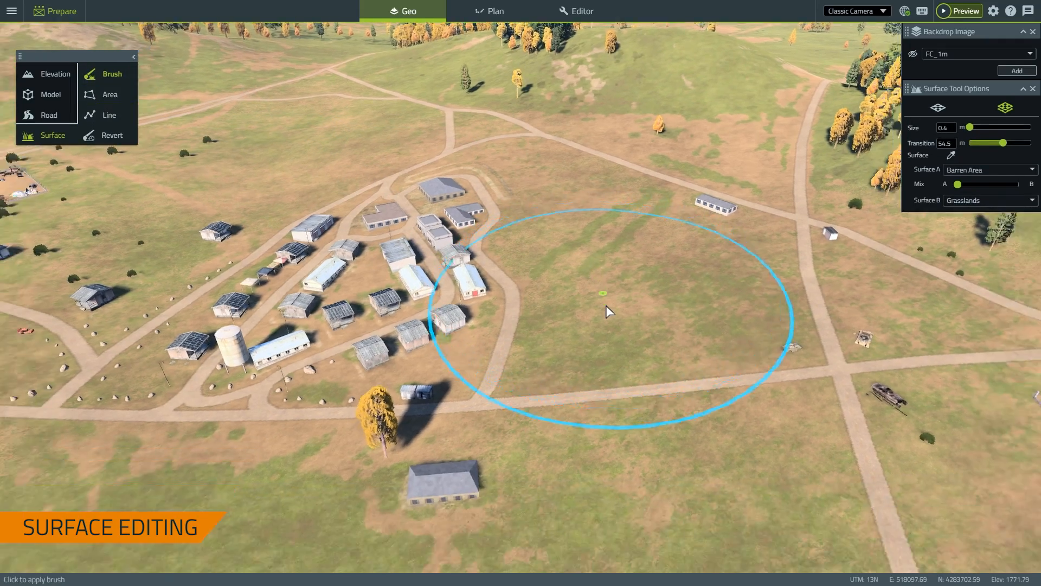
pyautogui.press('s')
pyautogui.moveTo(606, 305); pyautogui.dragTo(474, 381, button='right')
pyautogui.press('w')
pyautogui.press('a')
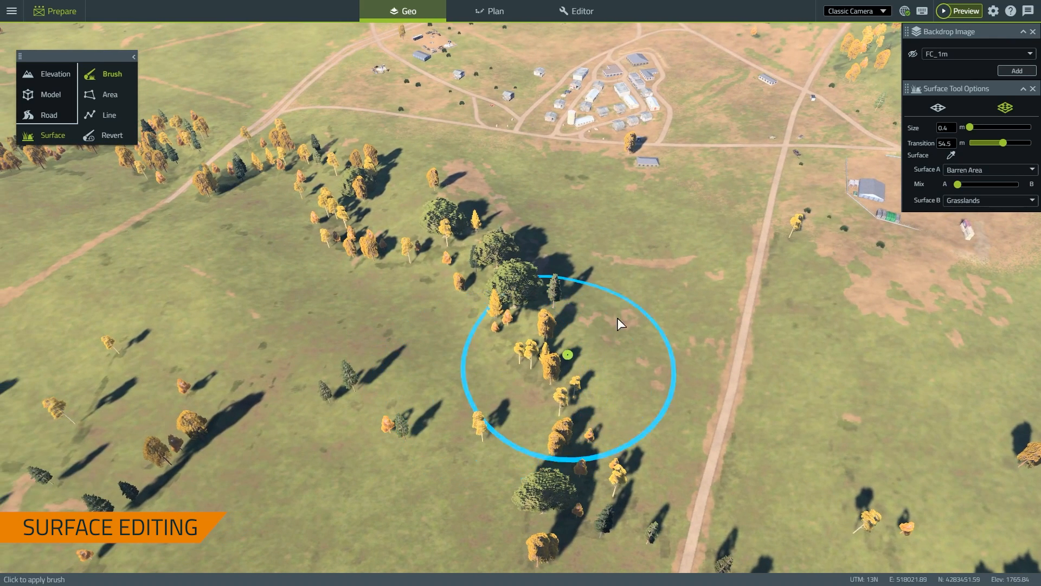
pyautogui.moveTo(1002, 142)
pyautogui.mouseDown()
pyautogui.moveTo(984, 141)
pyautogui.moveTo(975, 126)
pyautogui.mouseUp()
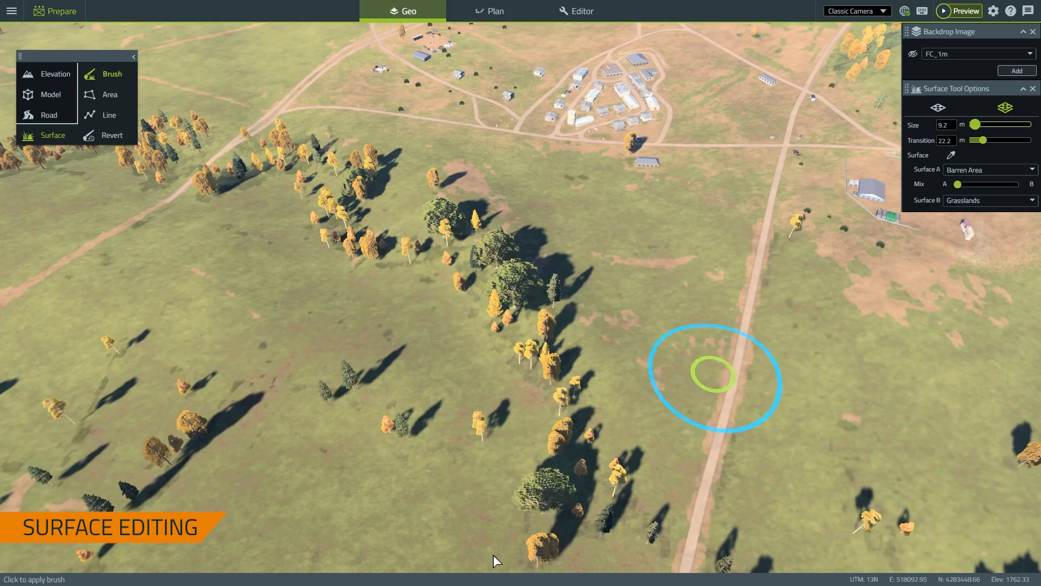
pyautogui.moveTo(416, 342)
pyautogui.mouseDown(button='right')
pyautogui.moveTo(399, 338)
pyautogui.moveTo(513, 342)
pyautogui.mouseUp(button='right')
pyautogui.press('a')
pyautogui.press('a')
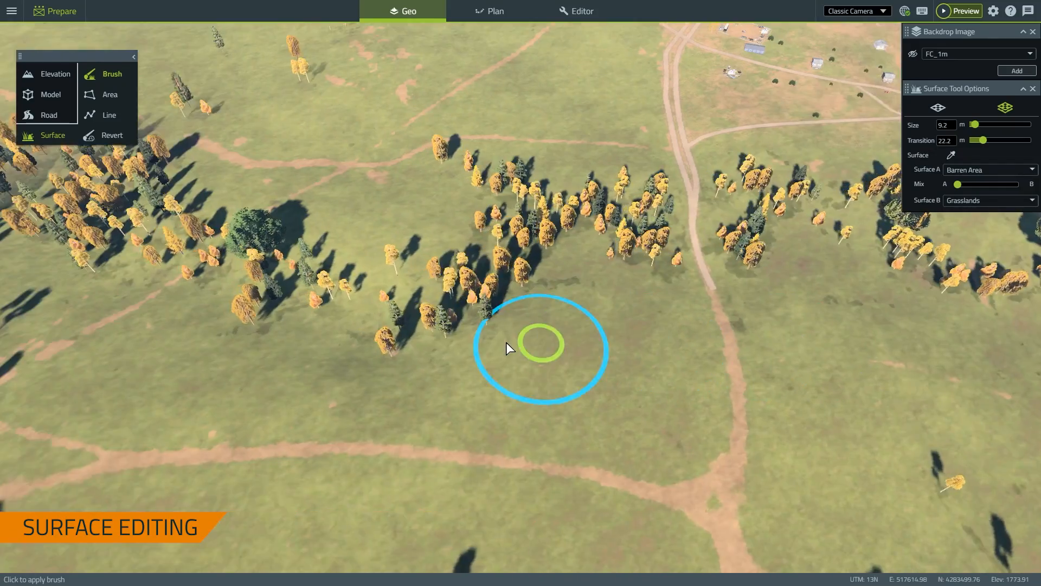
# Sample the Evergreen Needleleaf Forest surface from a forested spot using Select Surface
pyautogui.rightClick(382, 350)
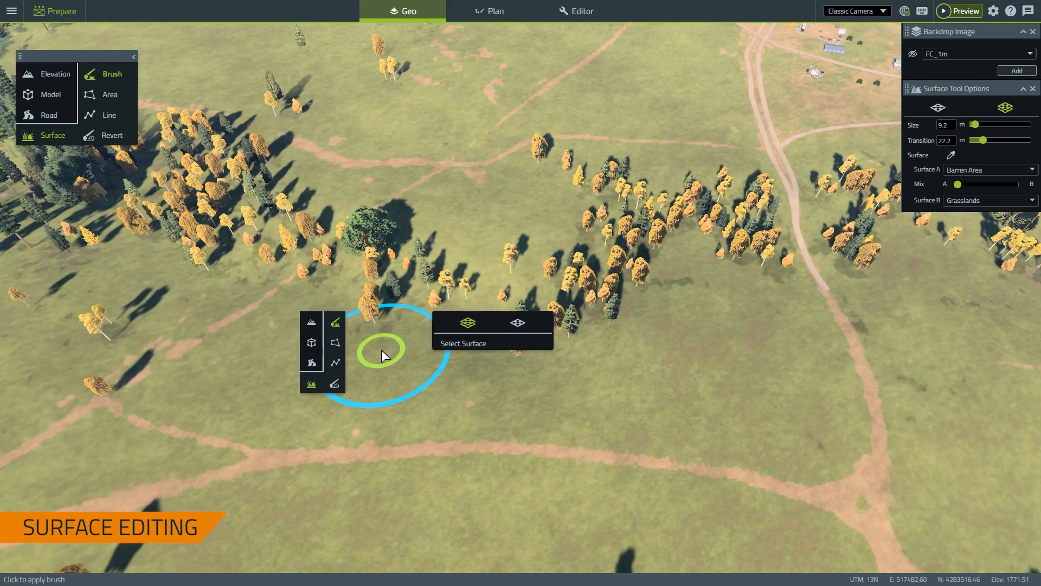
pyautogui.click(448, 345)
pyautogui.click(201, 196)
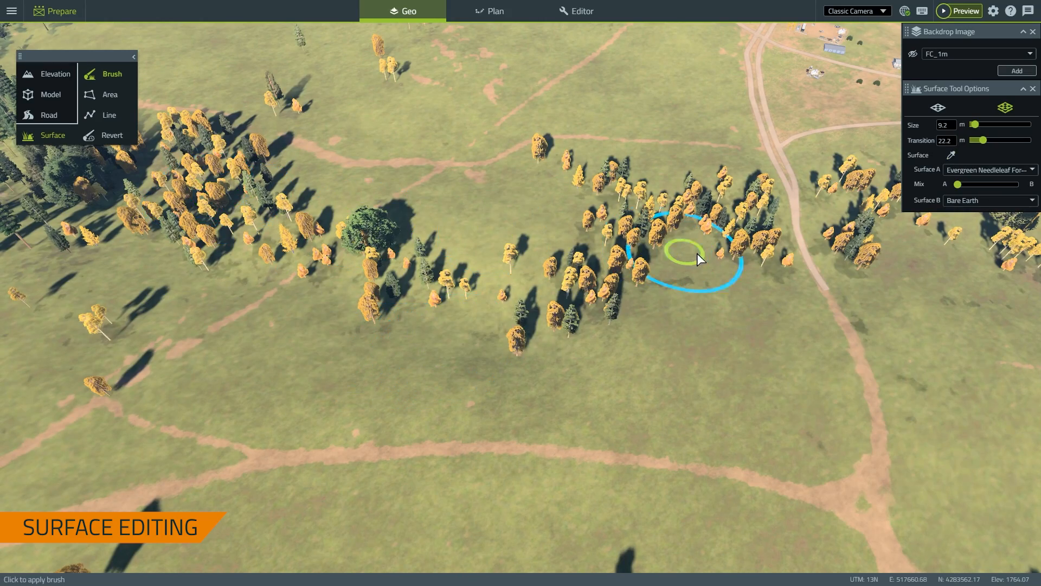
# Paint evergreen trees eastward along the tree line and join the lower clump to the band
pyautogui.press('d')
pyautogui.press('d')
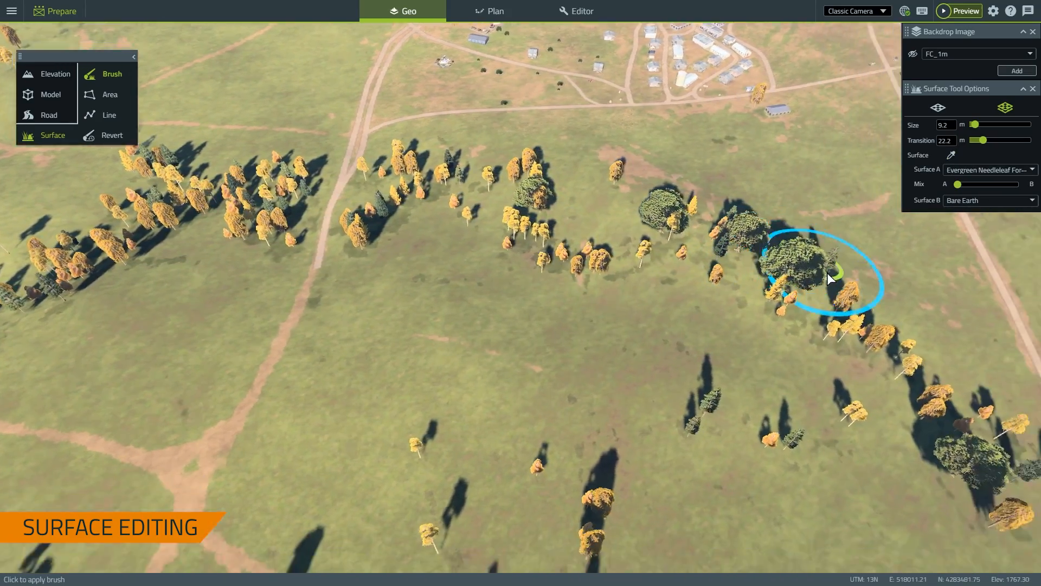
pyautogui.press('s')
pyautogui.press('w')
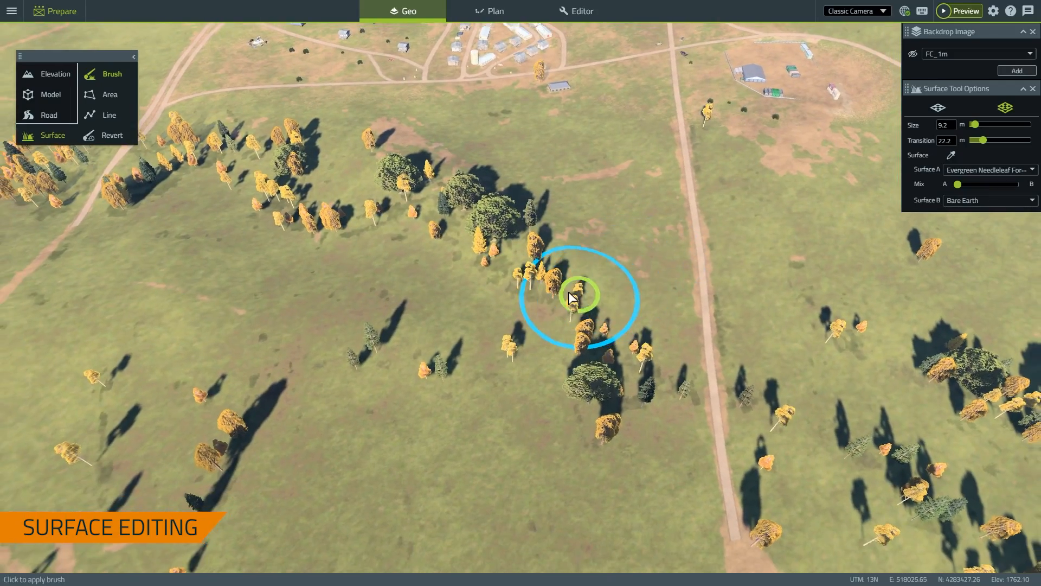
pyautogui.press('s')
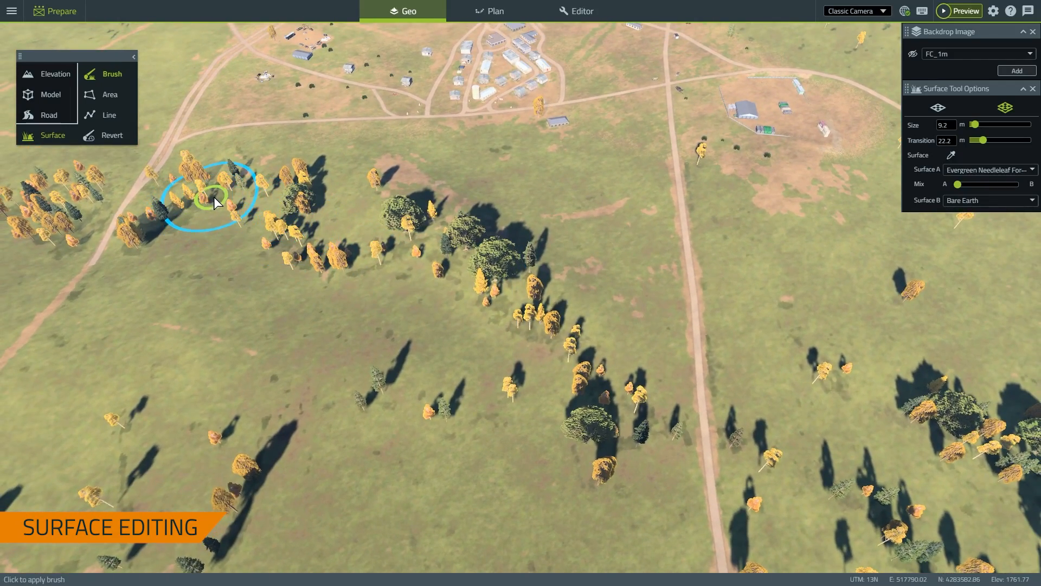
pyautogui.moveTo(296, 205); pyautogui.dragTo(429, 253)
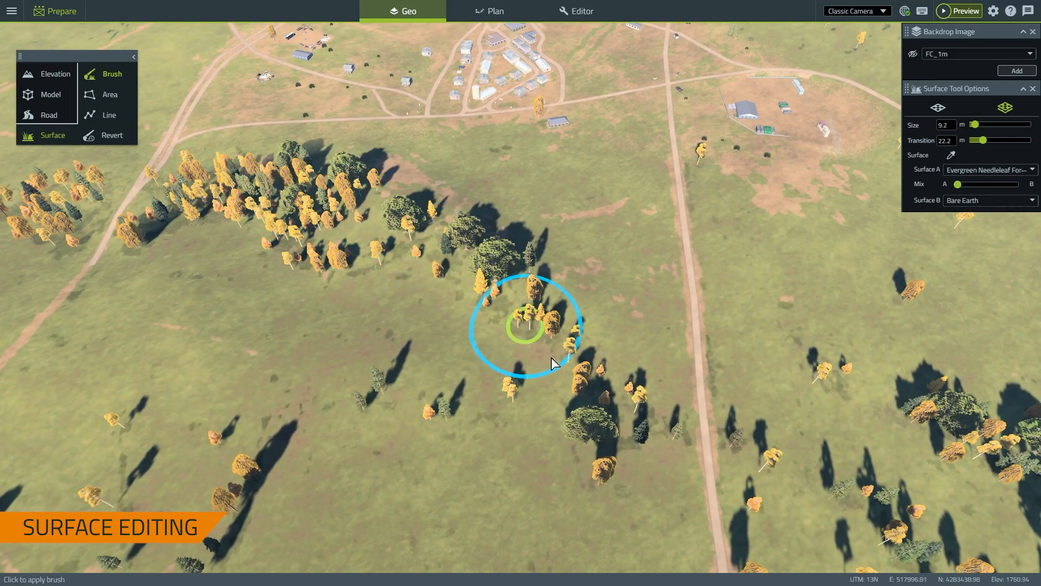
pyautogui.moveTo(584, 415)
pyautogui.mouseDown()
pyautogui.moveTo(609, 419)
pyautogui.moveTo(657, 314)
pyautogui.mouseUp()
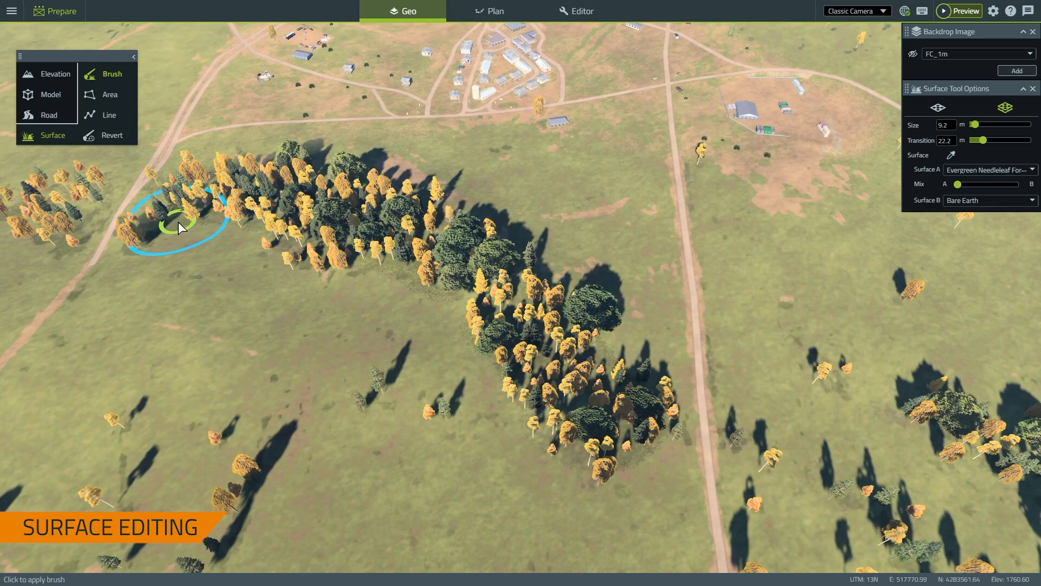
# Zoom in and out to inspect the new dense tree band
pyautogui.press('s')
pyautogui.scroll(10, 213, 227)
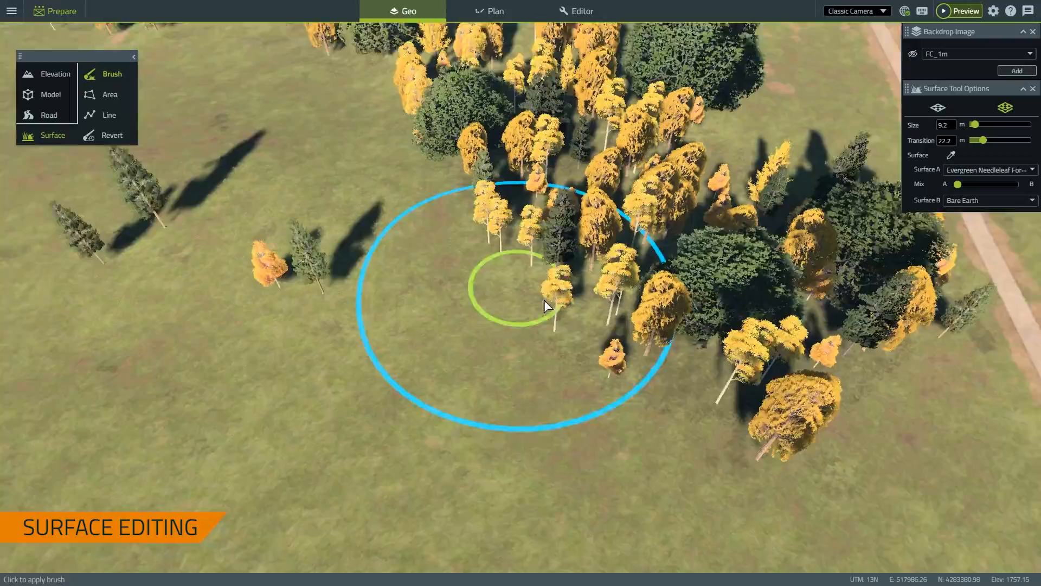
pyautogui.scroll(10, 681, 297)
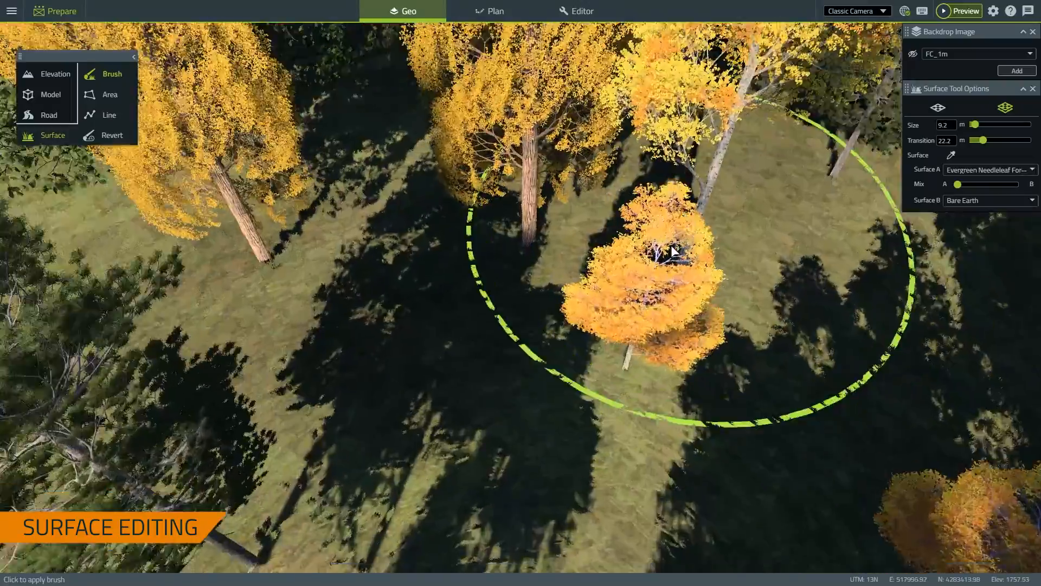
pyautogui.scroll(8, 617, 255)
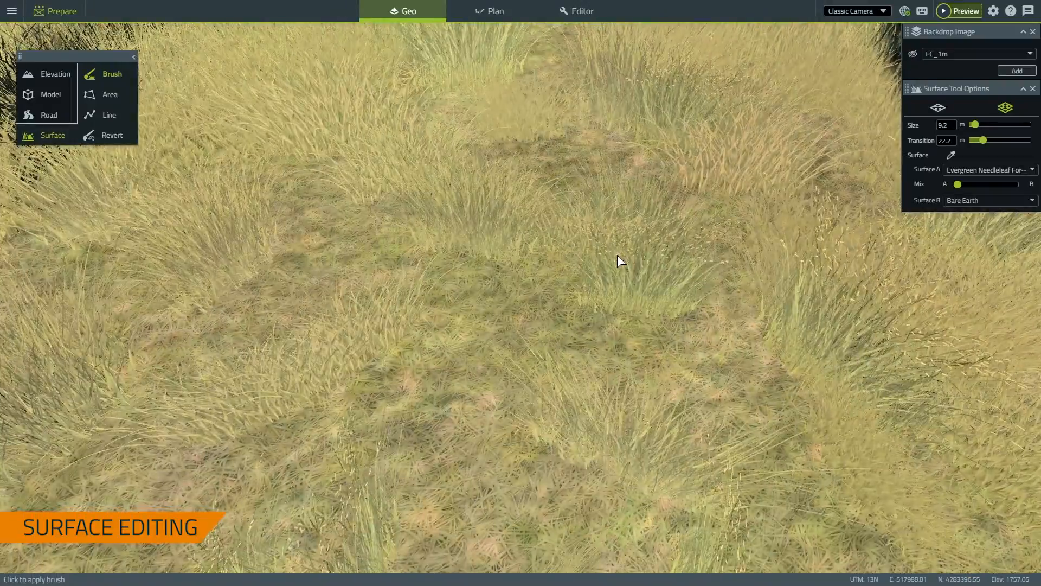
pyautogui.scroll(-10, 621, 249)
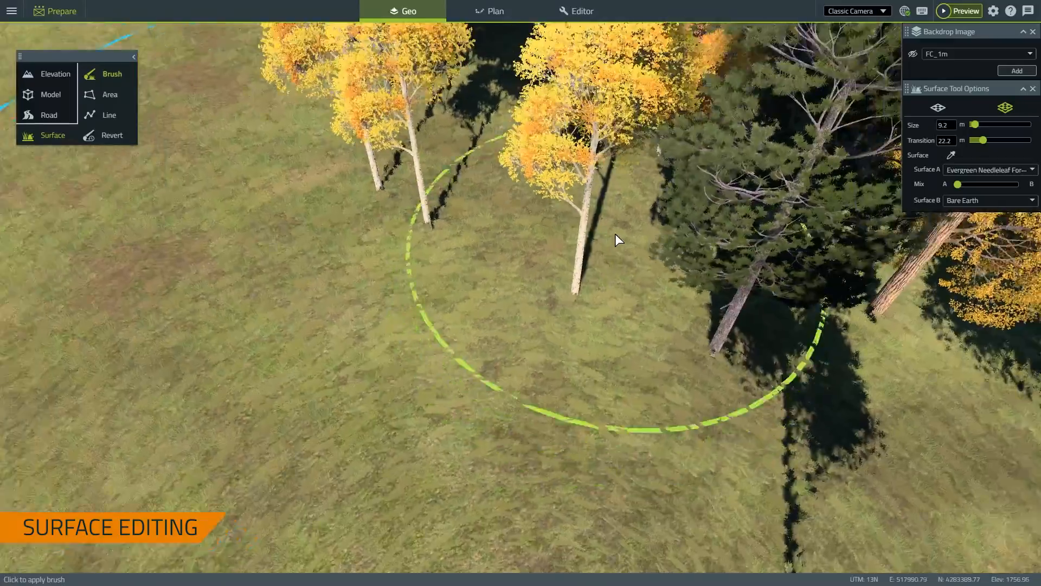
pyautogui.scroll(-10, 611, 232)
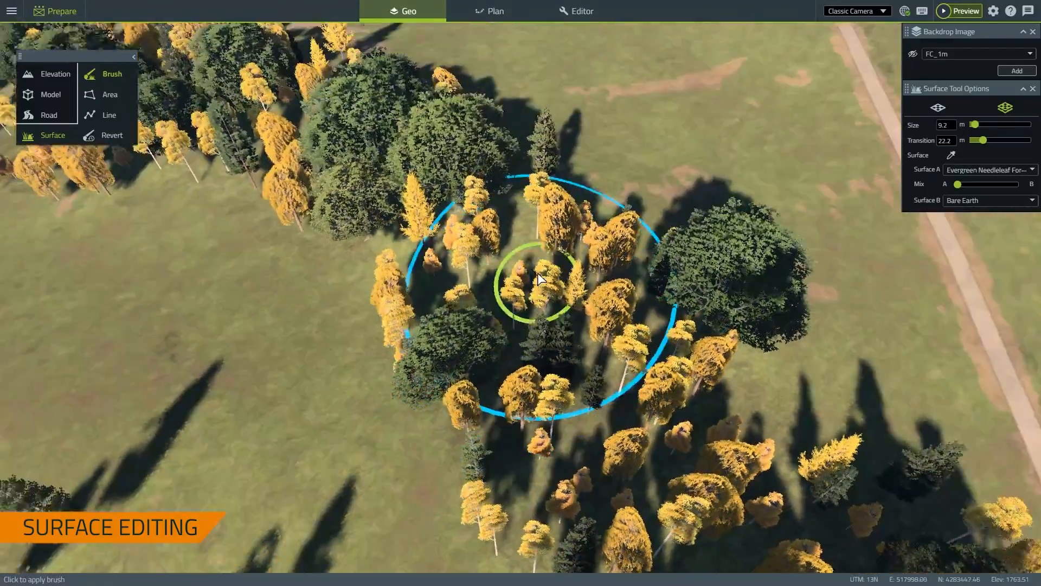
pyautogui.scroll(-6, 453, 269)
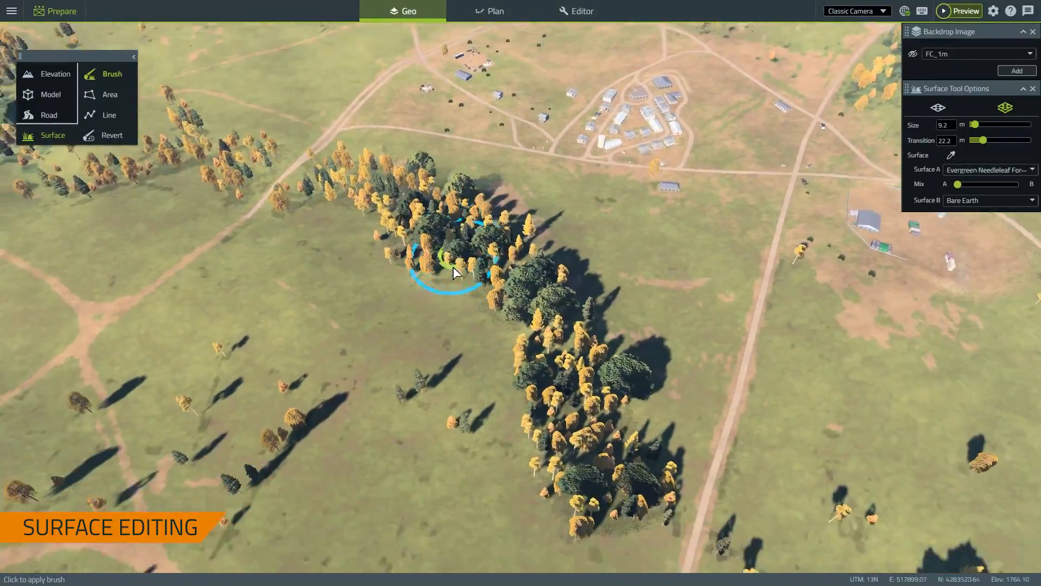
pyautogui.scroll(2, 456, 268)
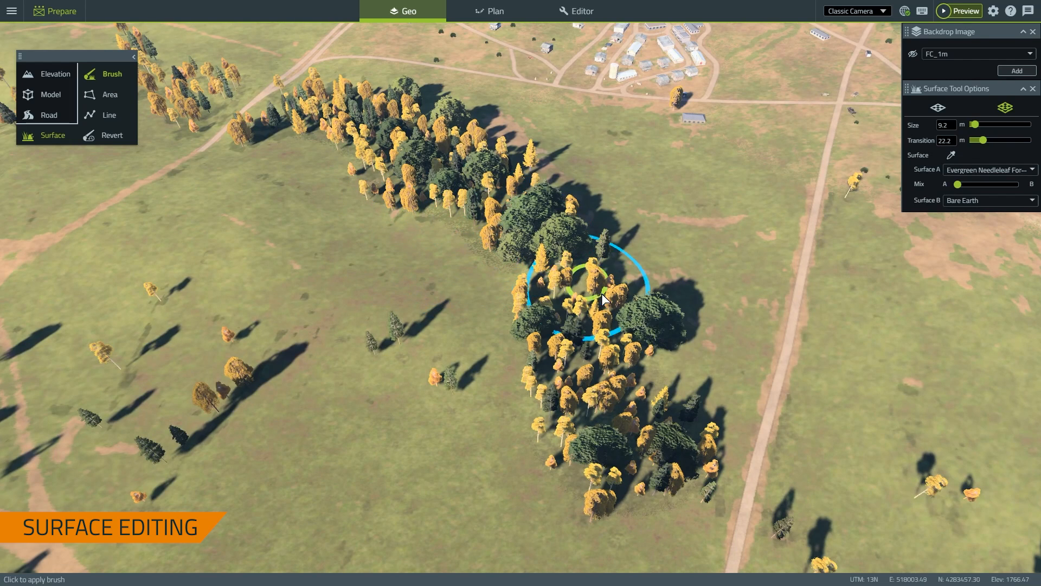
pyautogui.scroll(2, 601, 294)
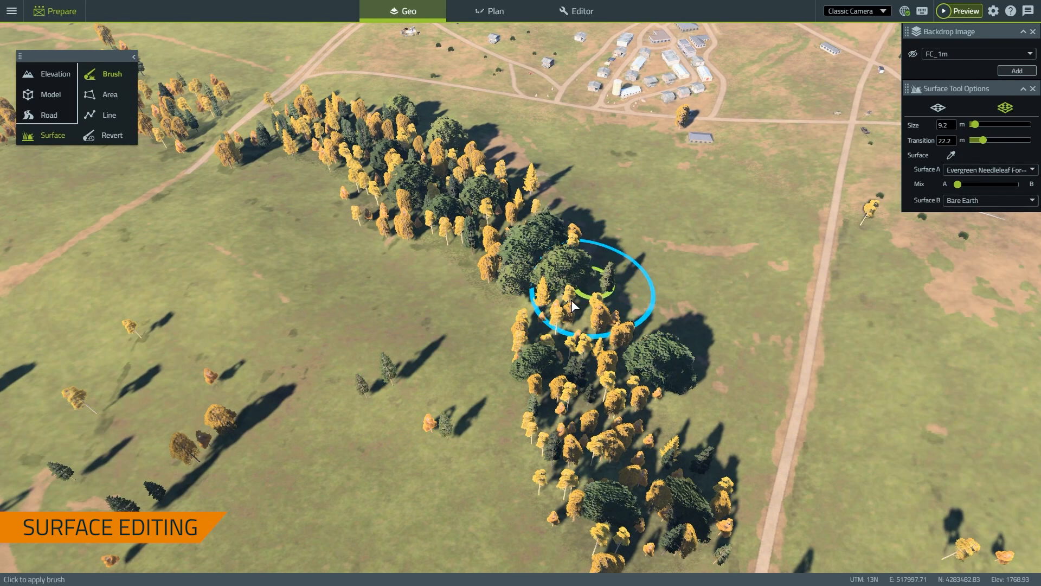
# Fly over the forest strip to the camp buildings and switch to the Area surface tool
pyautogui.press('w')
pyautogui.press('d')
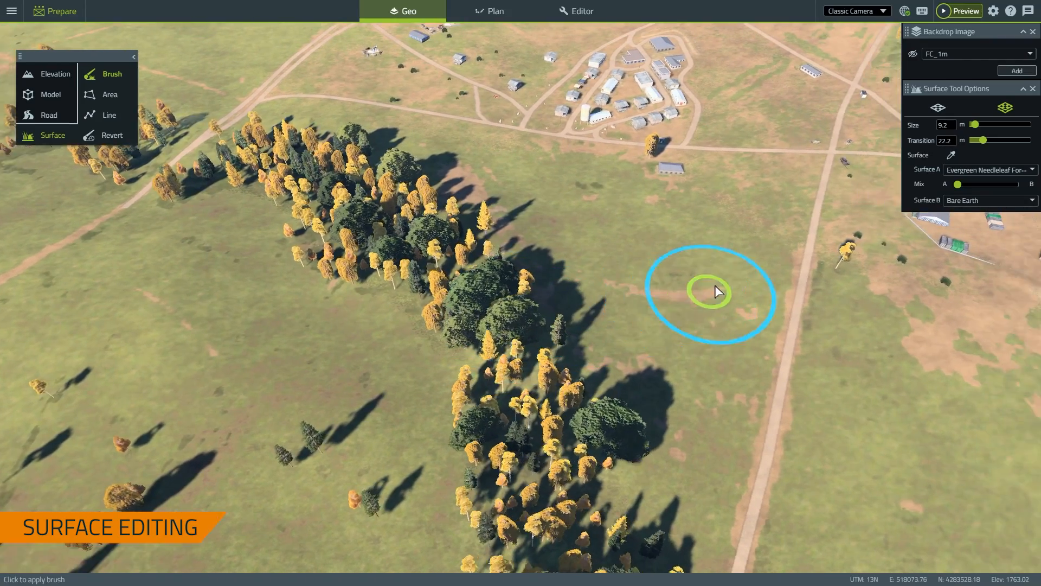
pyautogui.moveTo(714, 285)
pyautogui.mouseDown(button='right')
pyautogui.moveTo(619, 269)
pyautogui.moveTo(651, 303)
pyautogui.moveTo(618, 353)
pyautogui.moveTo(662, 350)
pyautogui.moveTo(536, 334)
pyautogui.mouseUp(button='right')
pyautogui.press('w')
pyautogui.press('d')
pyautogui.press('w')
pyautogui.press('a')
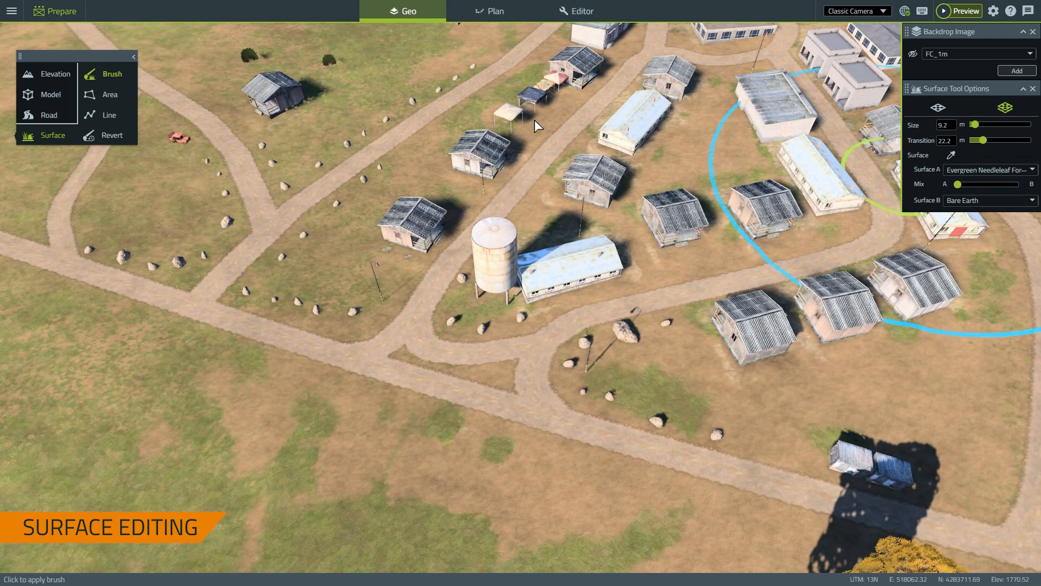
pyautogui.click(105, 94)
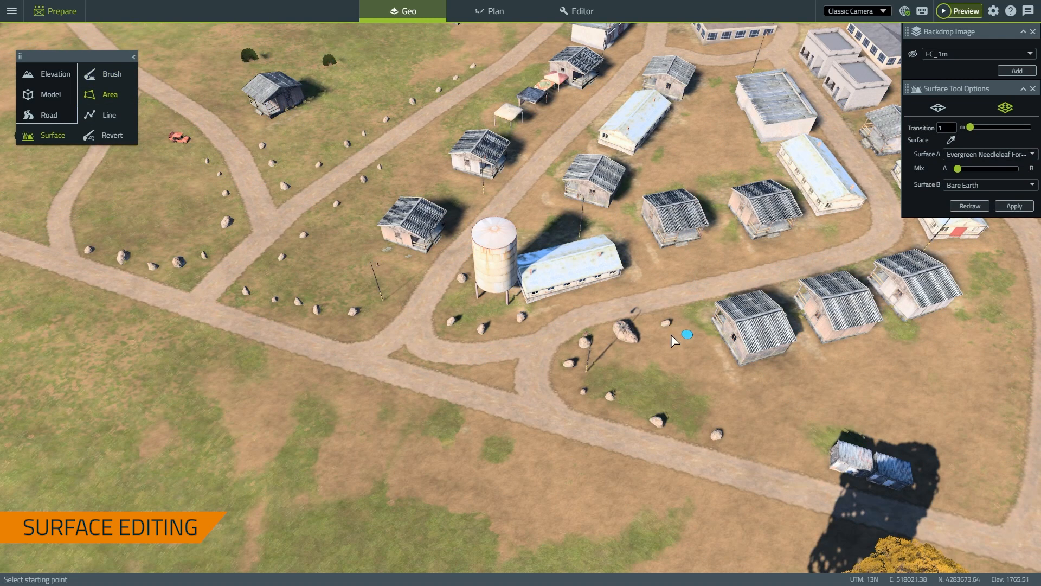
# Outline a four-corner rectangular area beside a camp building
pyautogui.click(664, 342)
pyautogui.click(707, 336)
pyautogui.click(730, 386)
pyautogui.click(680, 394)
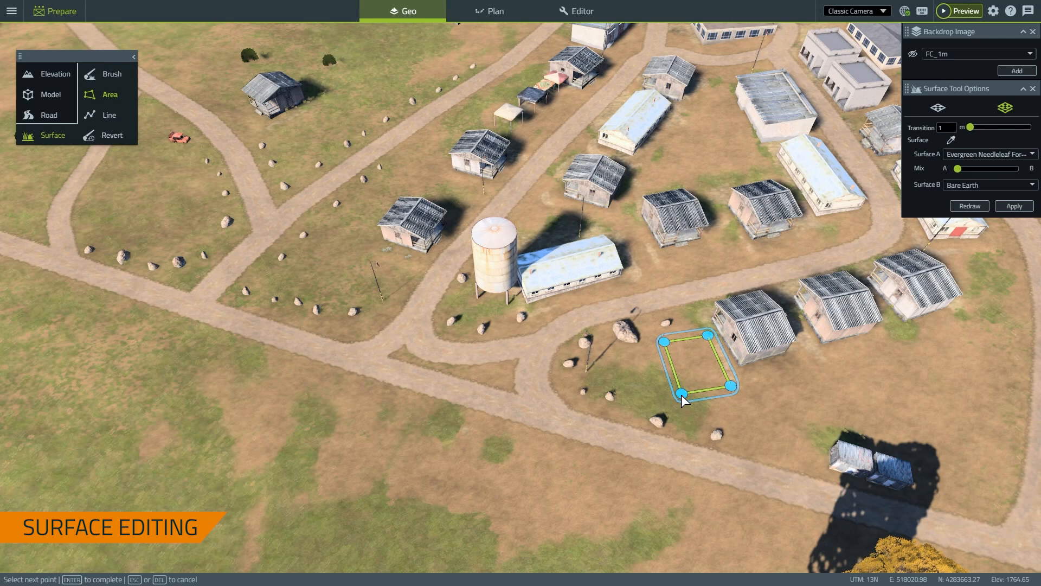
pyautogui.press('Return')
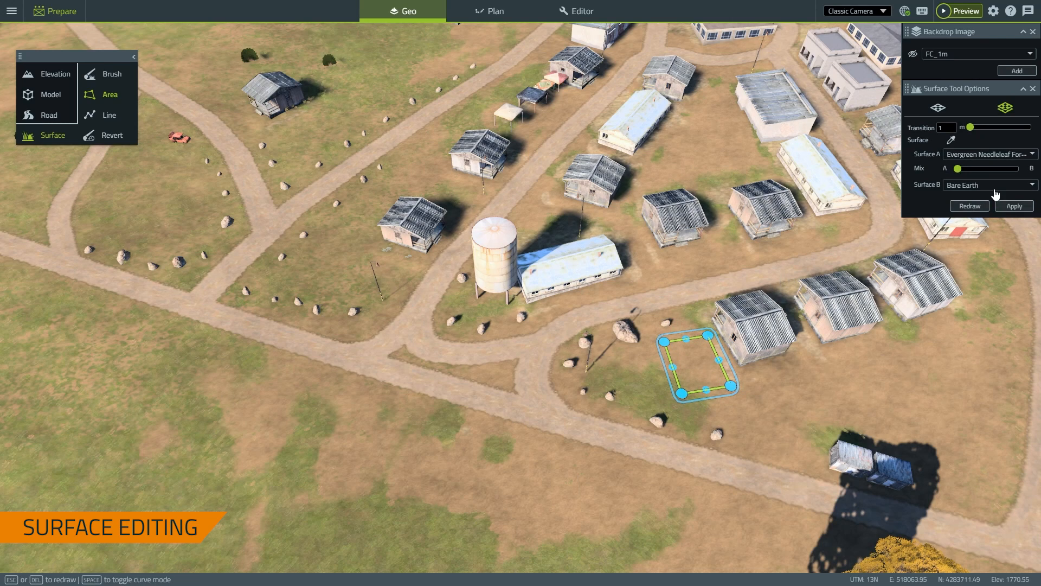
# Fill the outlined area with a single Gravel surface, apply it and redraw
pyautogui.click(937, 107)
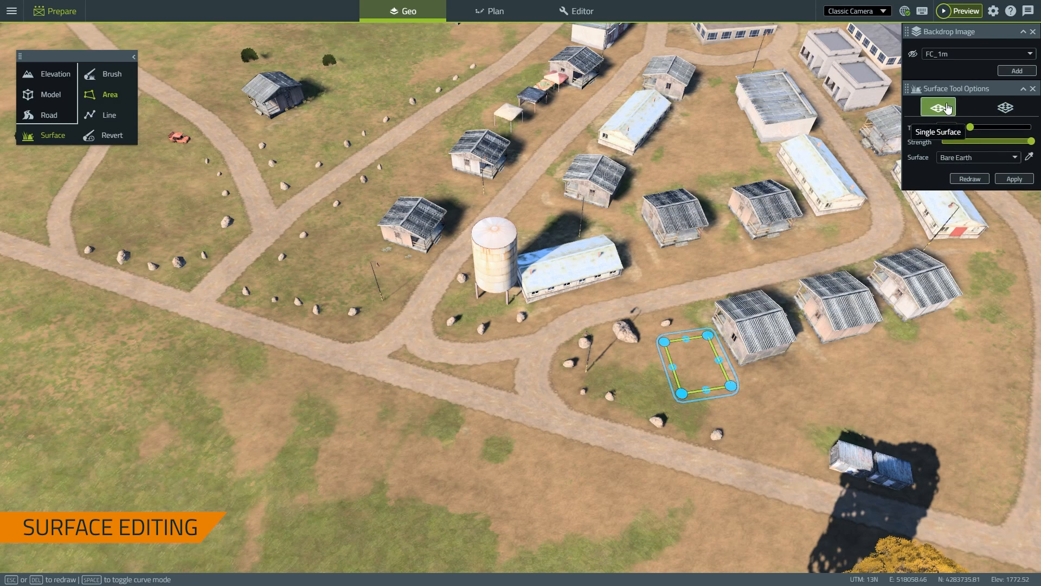
pyautogui.click(997, 158)
pyautogui.scroll(-5, 980, 250)
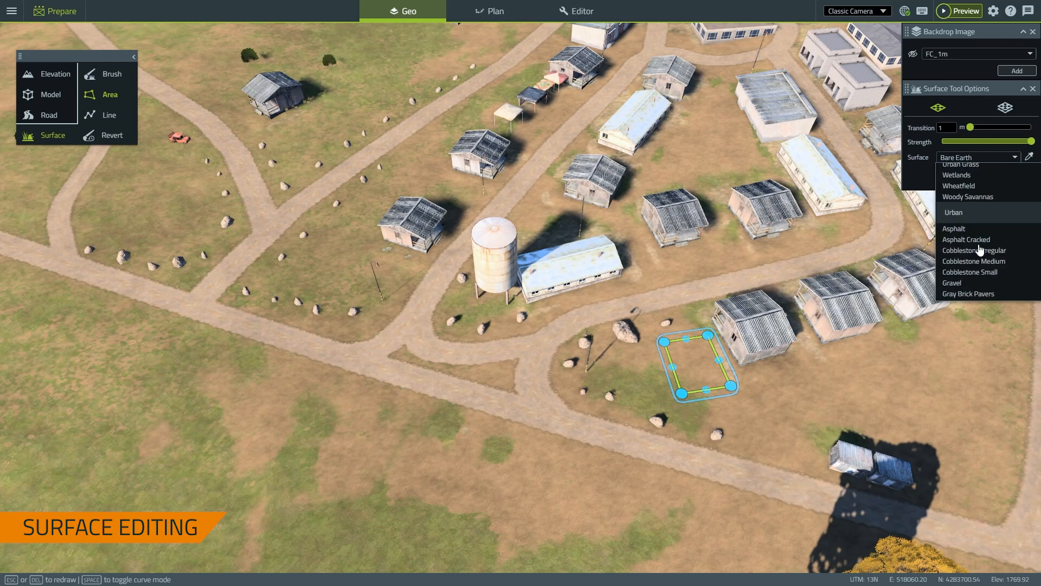
pyautogui.scroll(-3, 980, 249)
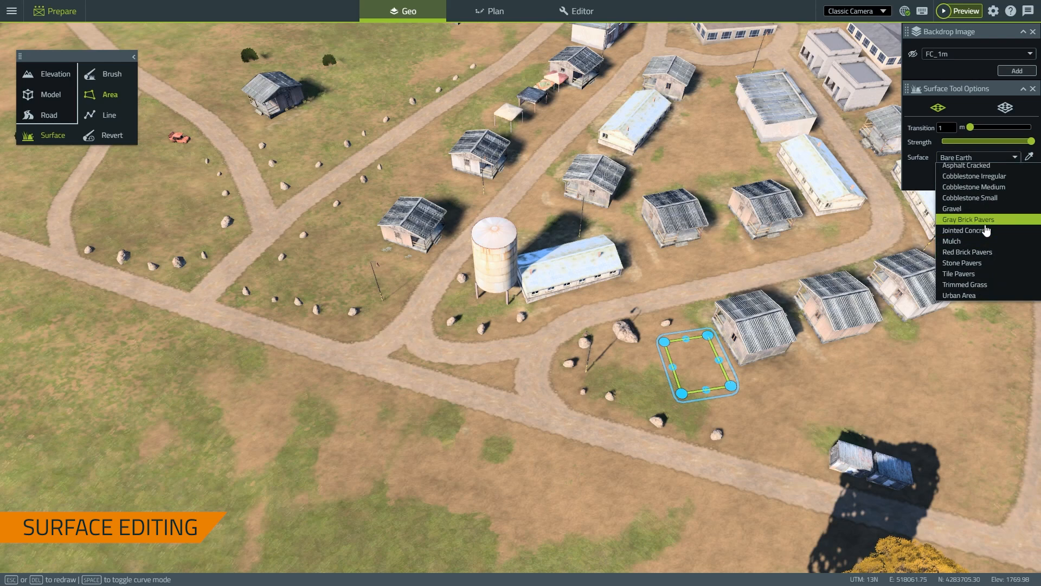
pyautogui.click(986, 208)
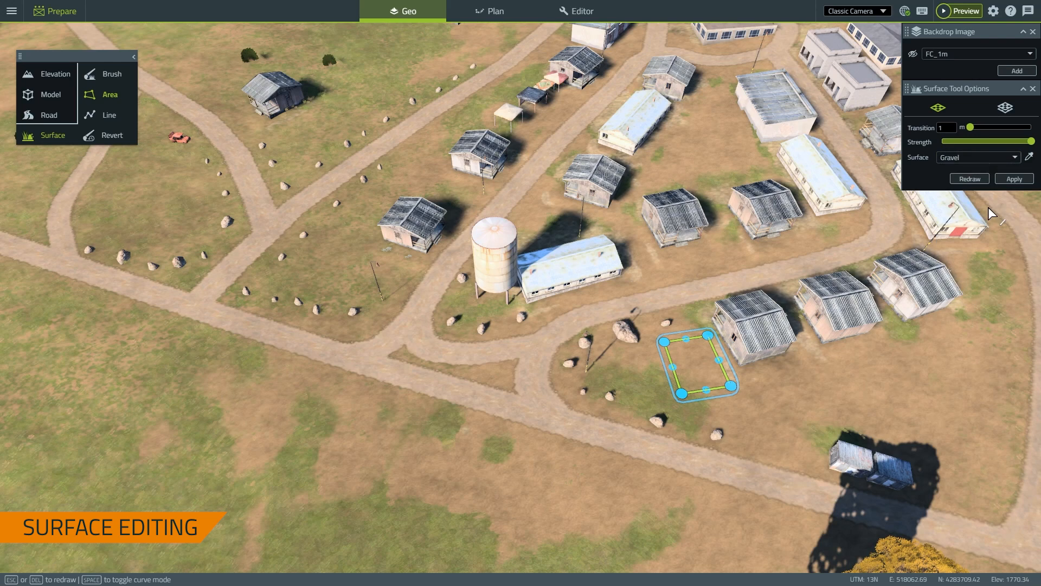
pyautogui.click(1009, 180)
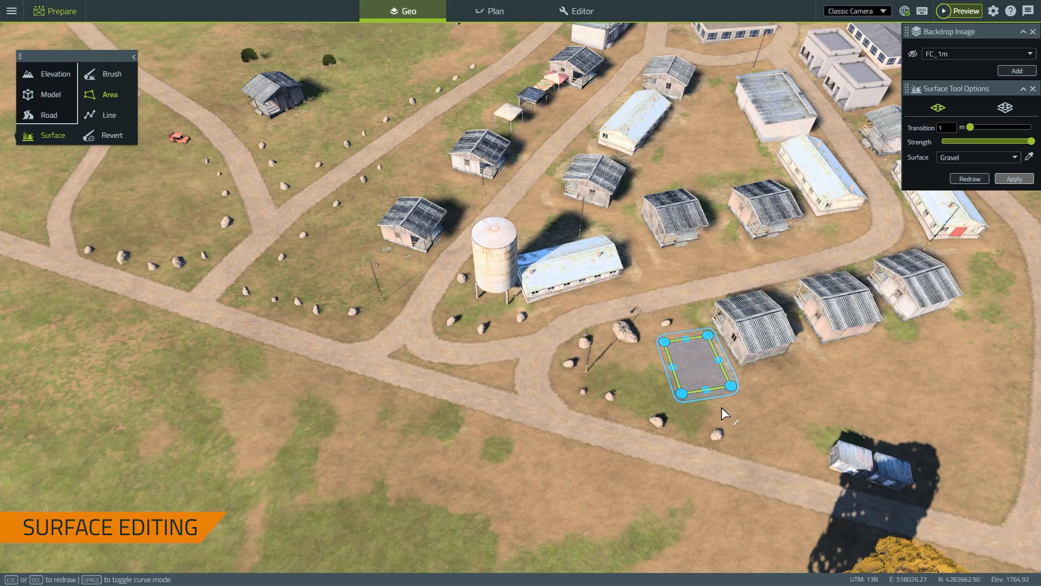
pyautogui.click(975, 181)
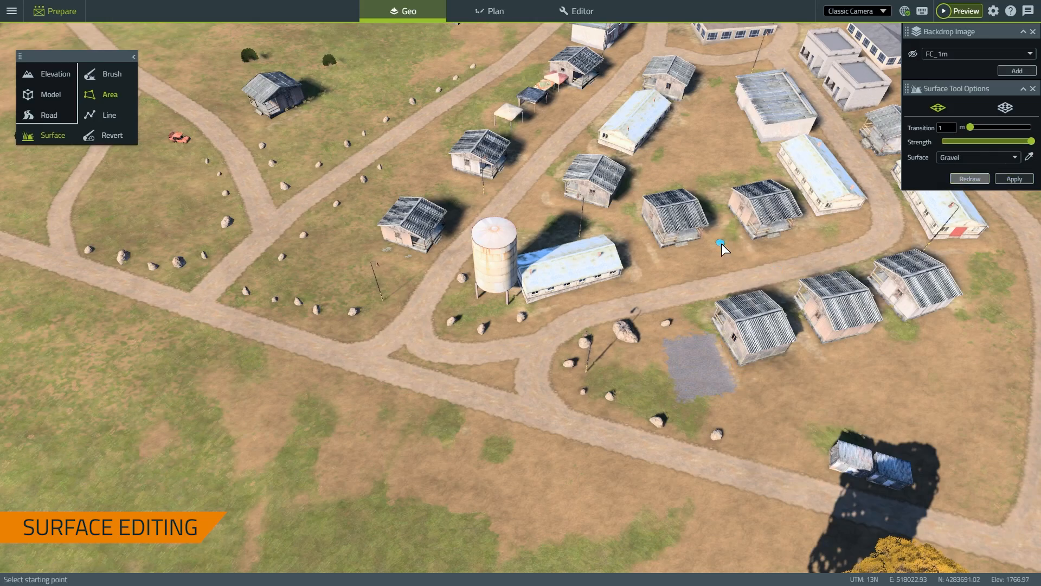
pyautogui.moveTo(721, 243); pyautogui.dragTo(792, 232, button='right')
pyautogui.press('s')
pyautogui.moveTo(607, 282); pyautogui.dragTo(616, 337, button='right')
pyautogui.press('s')
pyautogui.press('s')
pyautogui.press('a')
pyautogui.press('s')
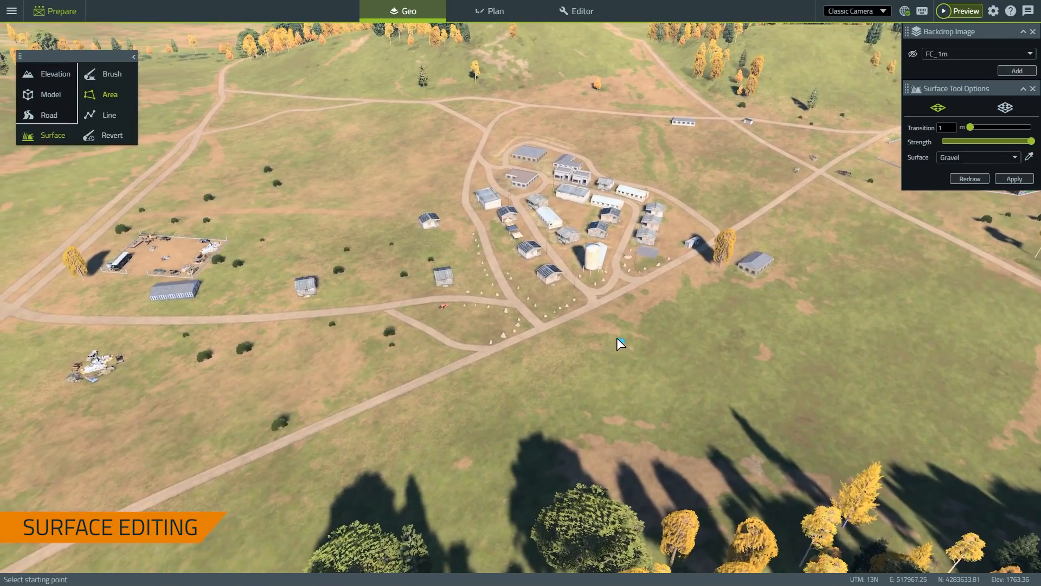
pyautogui.press('w')
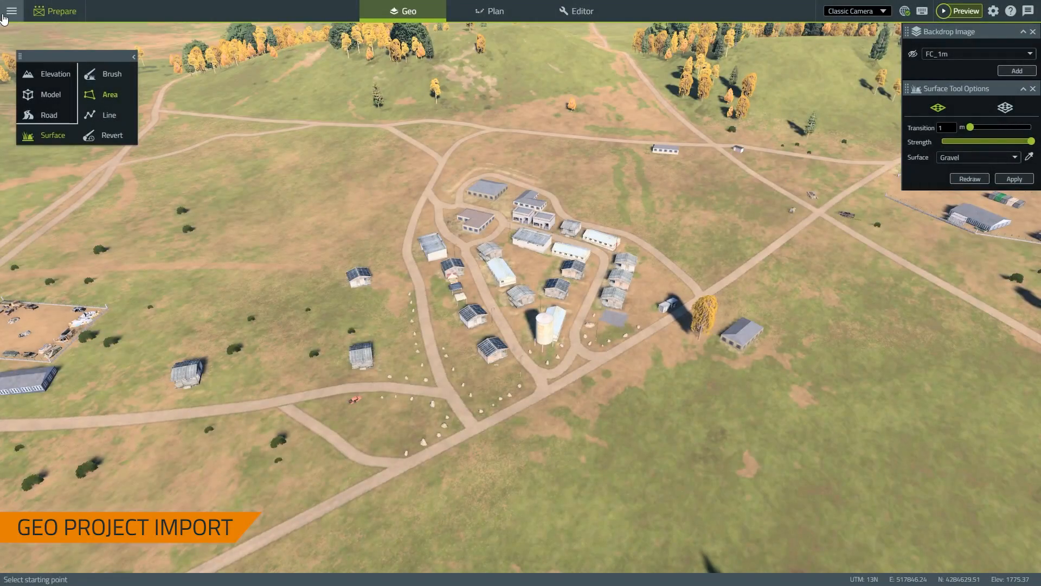
# Save the Fort Carson terrain edits, then close Prepare without saving again
pyautogui.click(11, 10)
pyautogui.click(30, 49)
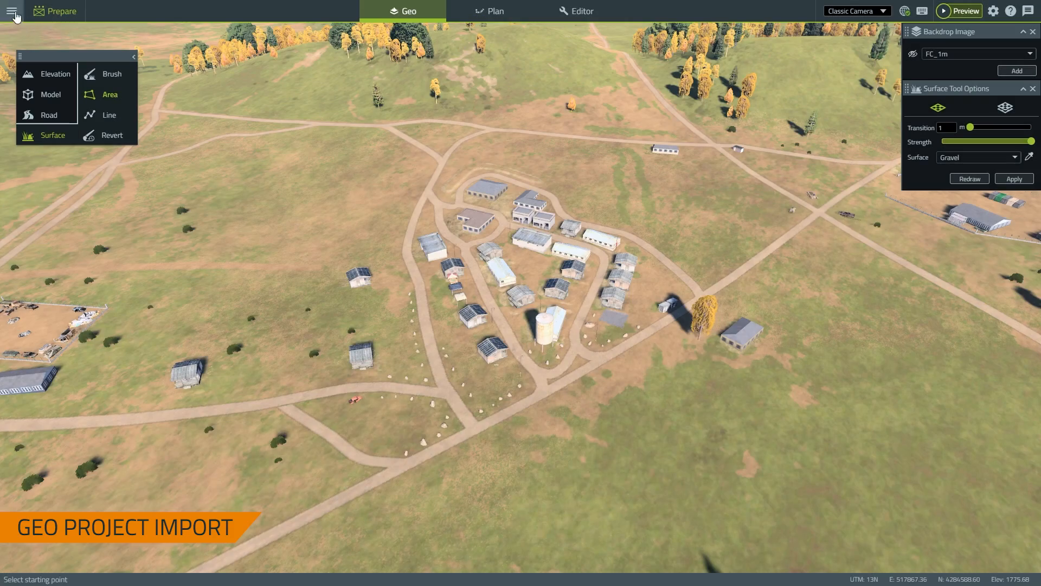
pyautogui.click(13, 12)
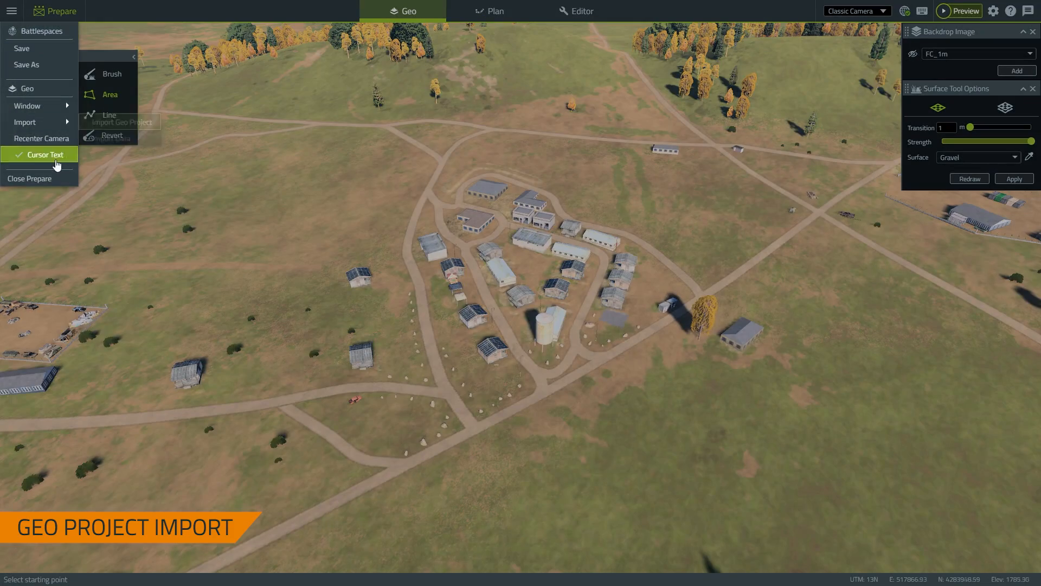
pyautogui.click(54, 178)
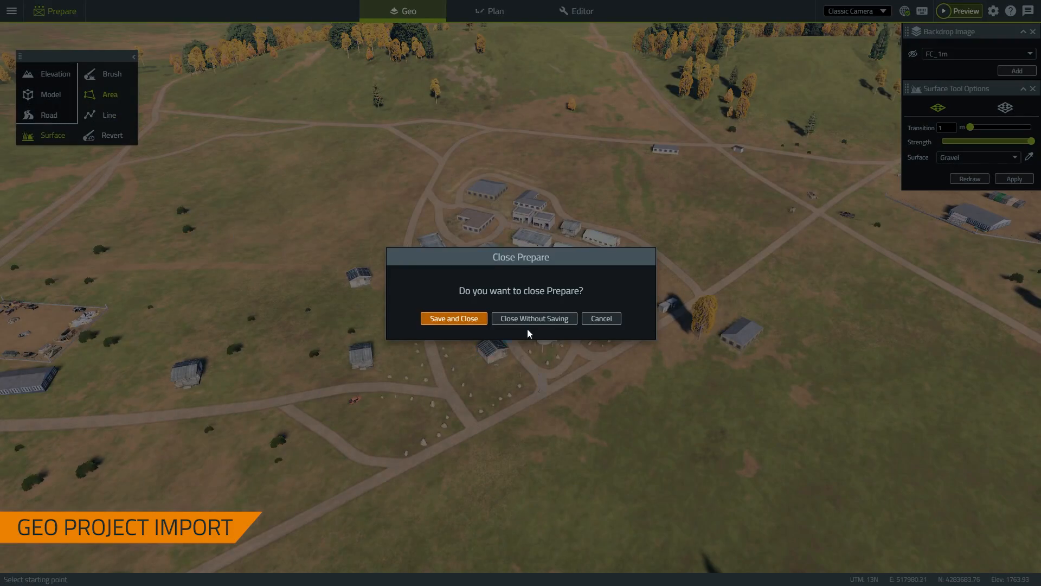
pyautogui.click(542, 321)
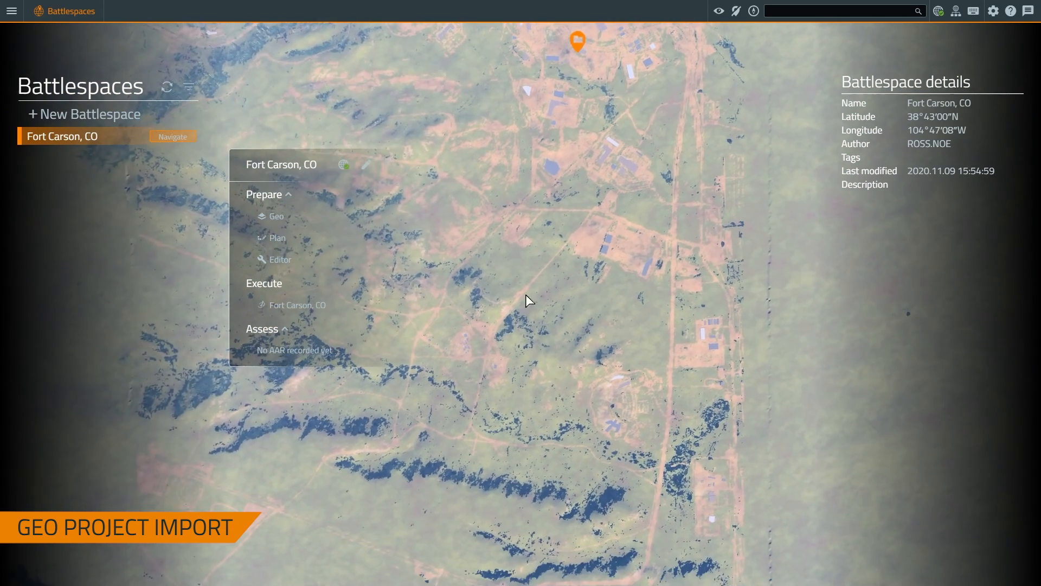
# Create a battlespace named 'Fort Carson, CO 2' on the map and open its Geo terrain
pyautogui.rightClick(472, 347)
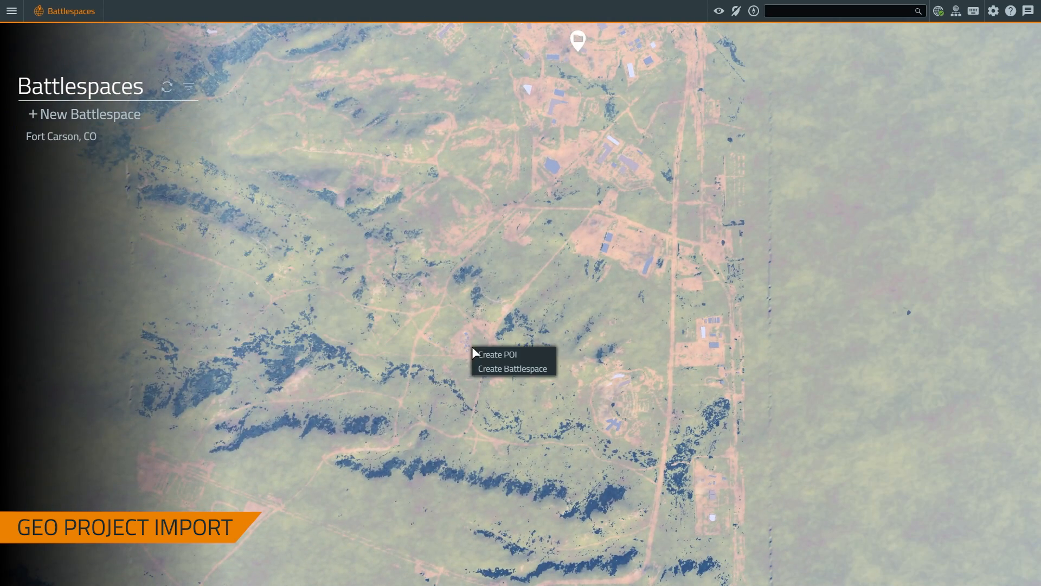
pyautogui.click(495, 371)
pyautogui.click(517, 194)
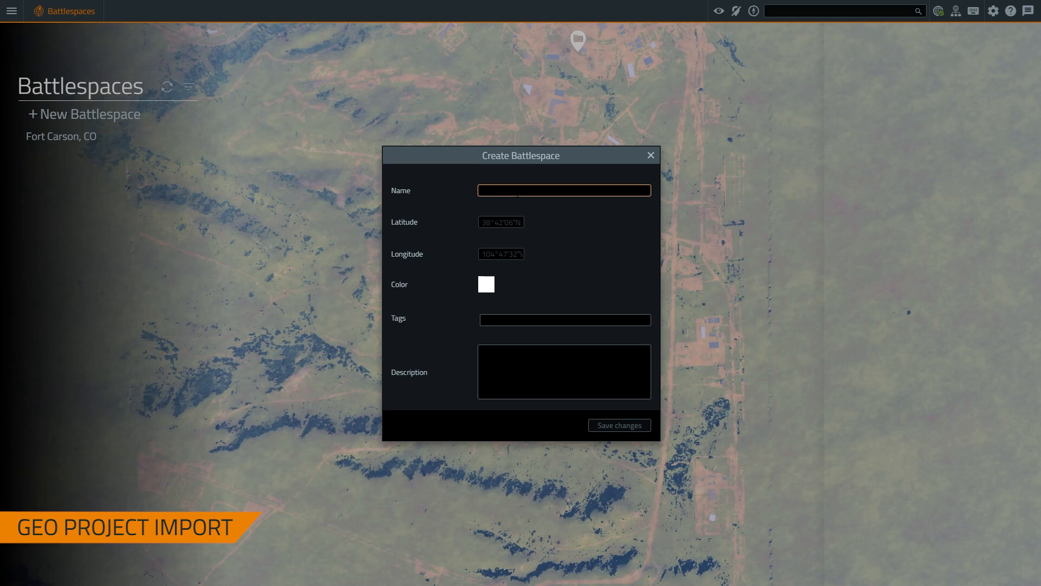
pyautogui.write('Fort Ca')
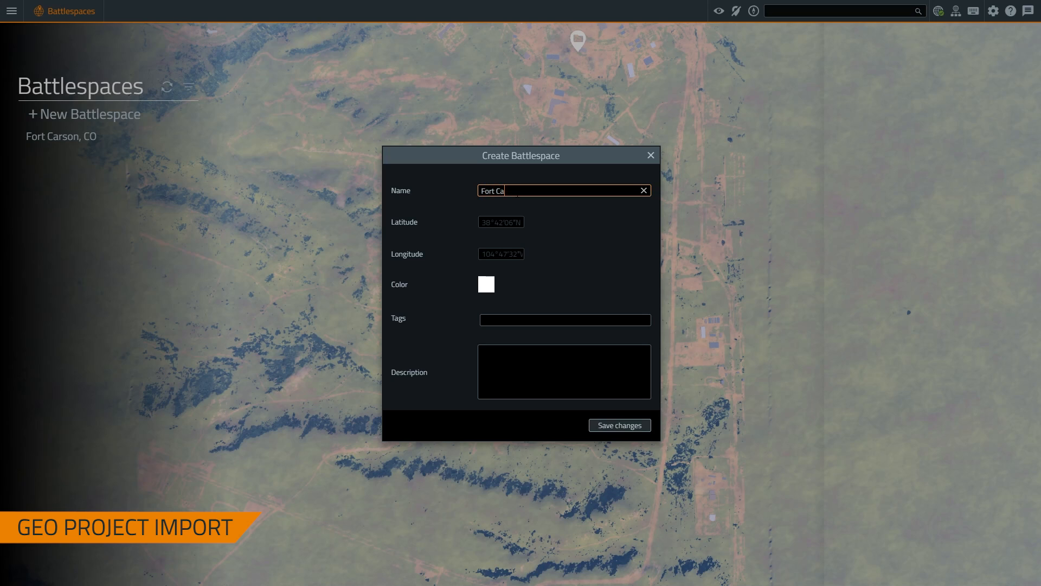
pyautogui.write('rson, CO ')
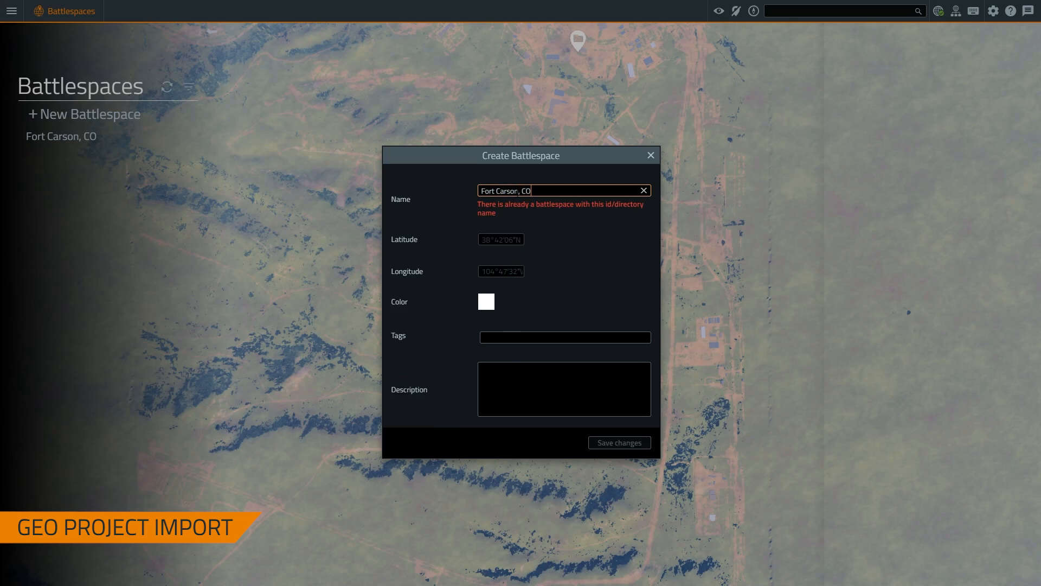
pyautogui.write('2')
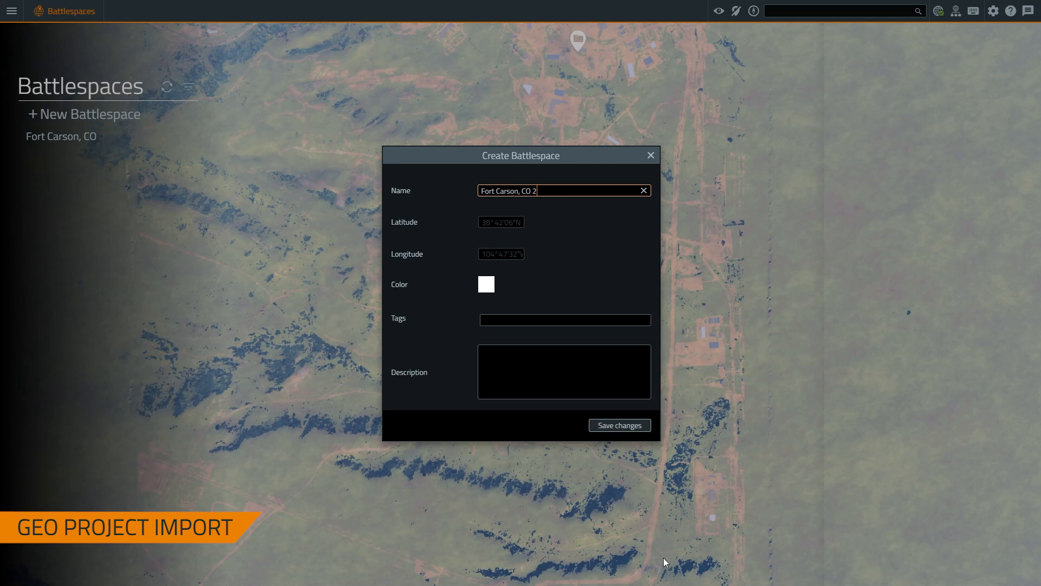
pyautogui.click(635, 425)
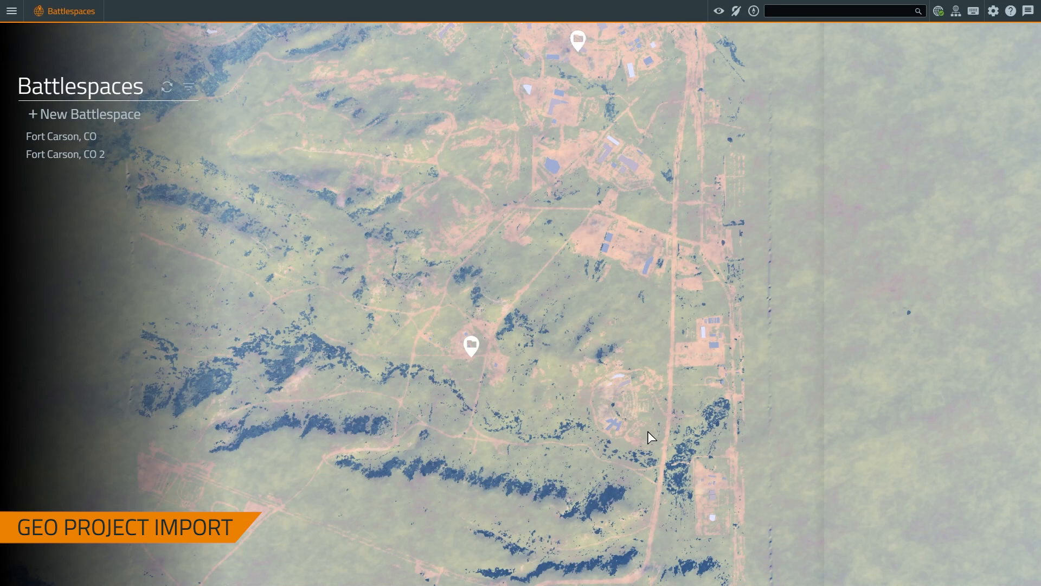
pyautogui.click(34, 155)
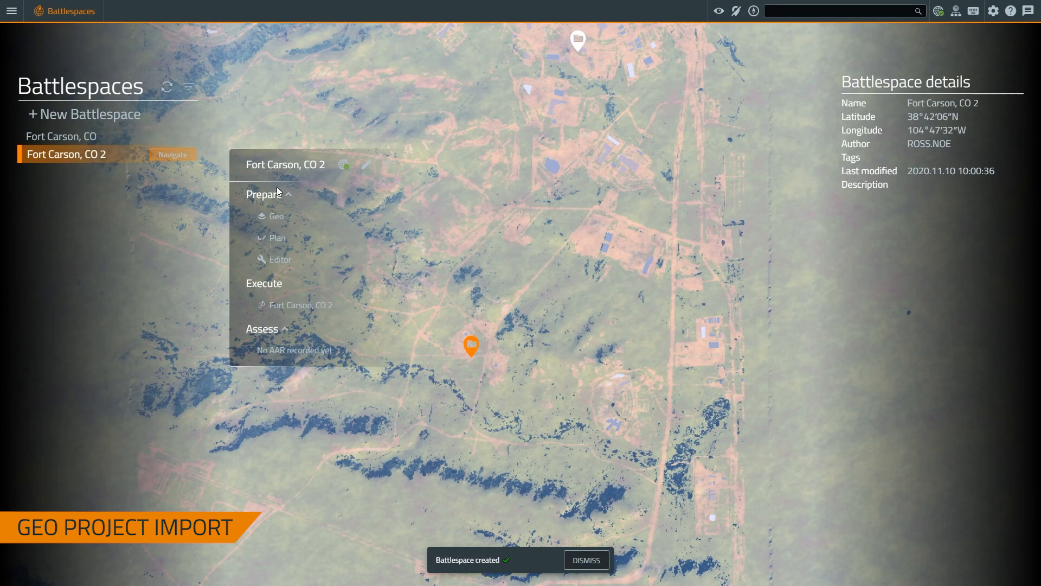
pyautogui.click(345, 217)
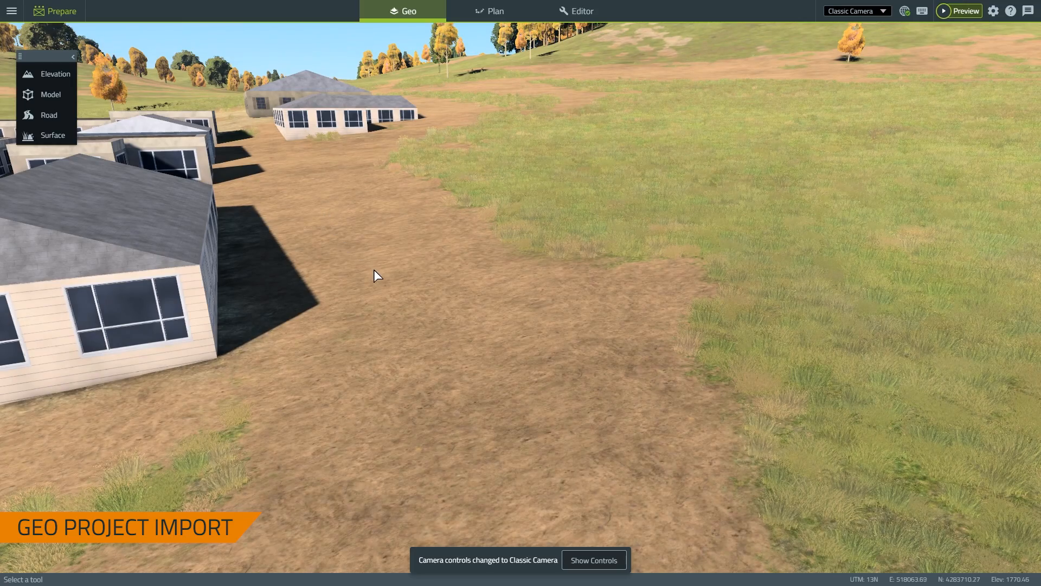
# Pull the camera back and tilt the view to frame the camp area
pyautogui.scroll(-6, 383, 271)
pyautogui.scroll(-8, 375, 286)
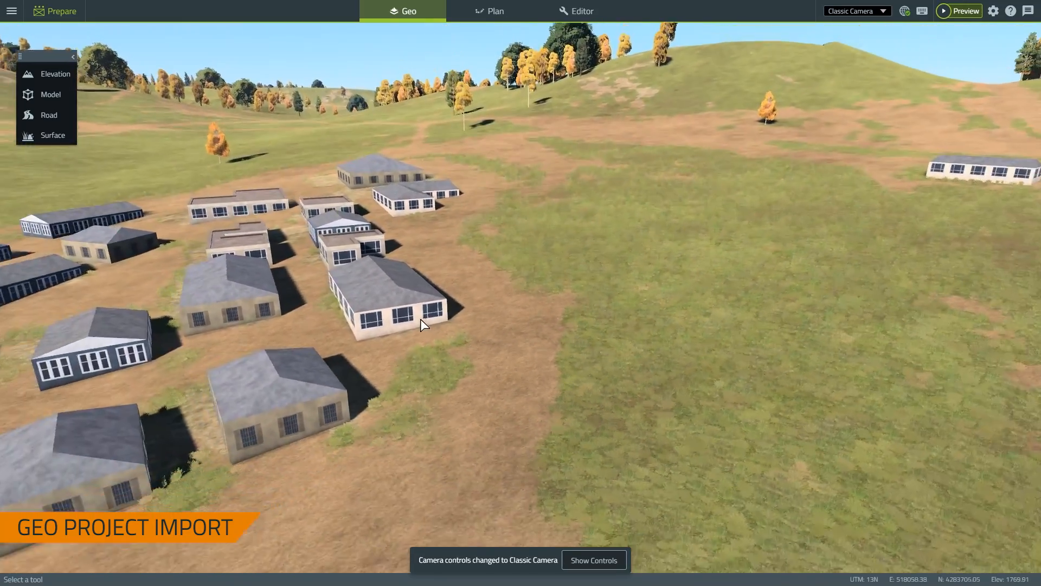
pyautogui.press('a')
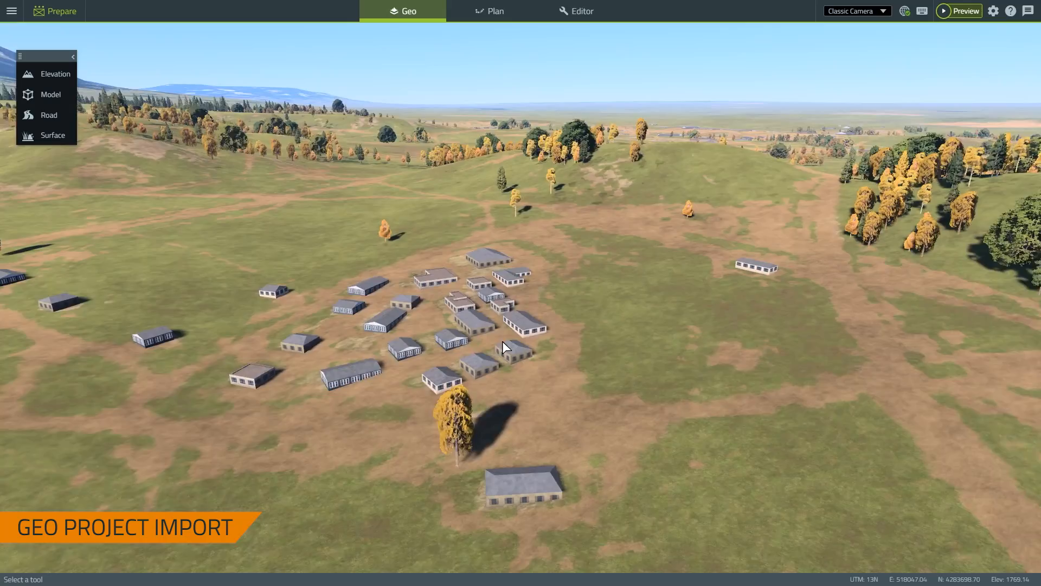
pyautogui.press('s')
pyautogui.press('q')
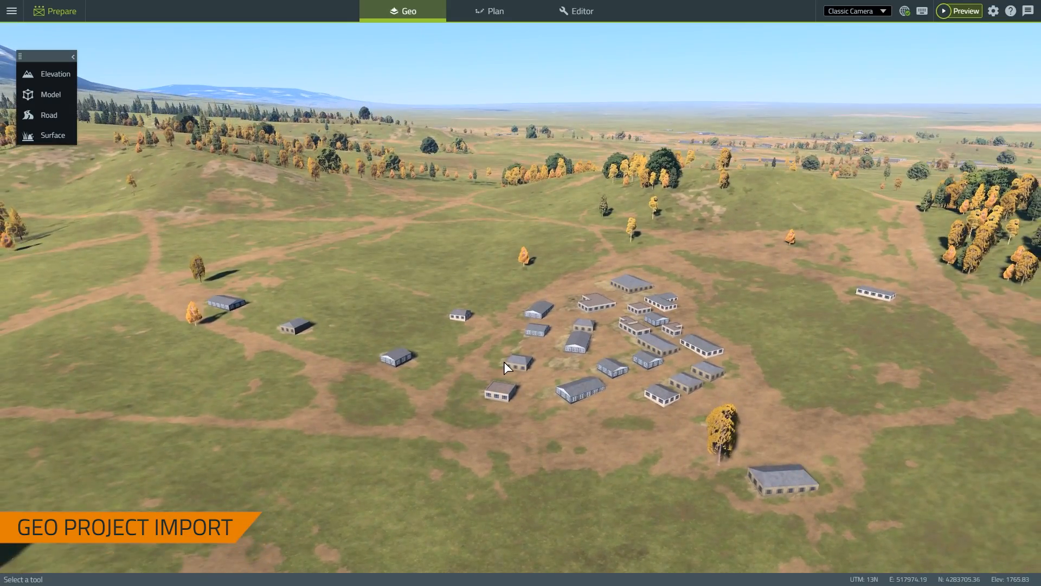
pyautogui.moveTo(503, 362); pyautogui.dragTo(534, 408, button='right')
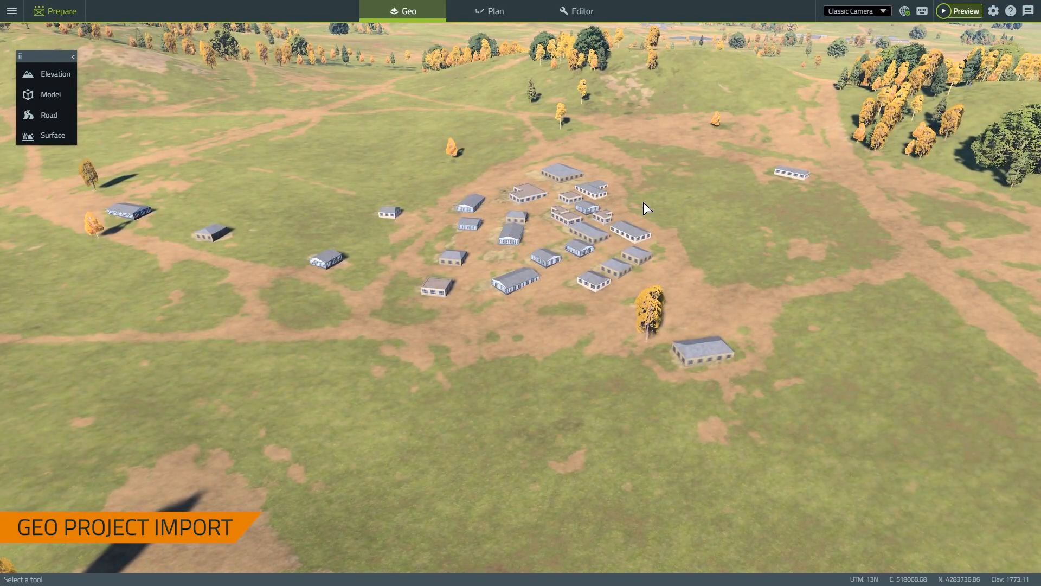
pyautogui.moveTo(823, 285); pyautogui.dragTo(852, 272, button='right')
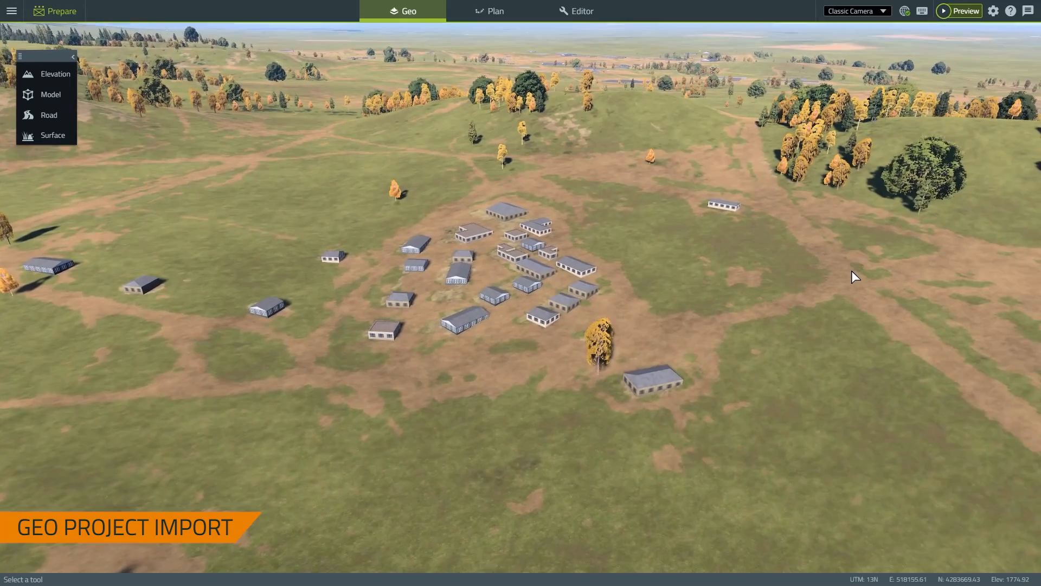
# Import the saved 'Fort Carson, CO' Geo project into the new battlespace
pyautogui.click(10, 12)
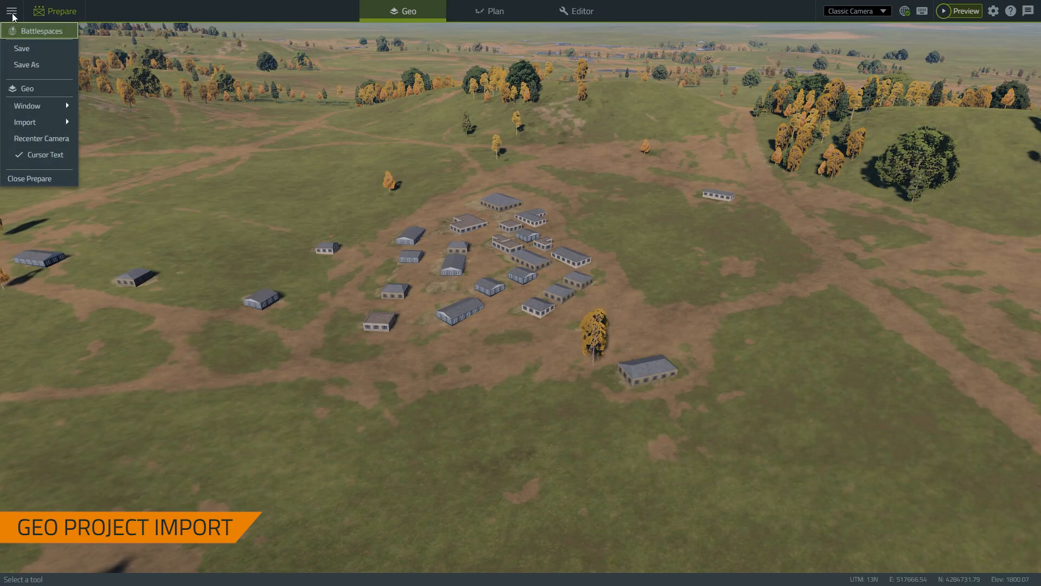
pyautogui.moveTo(34, 124)
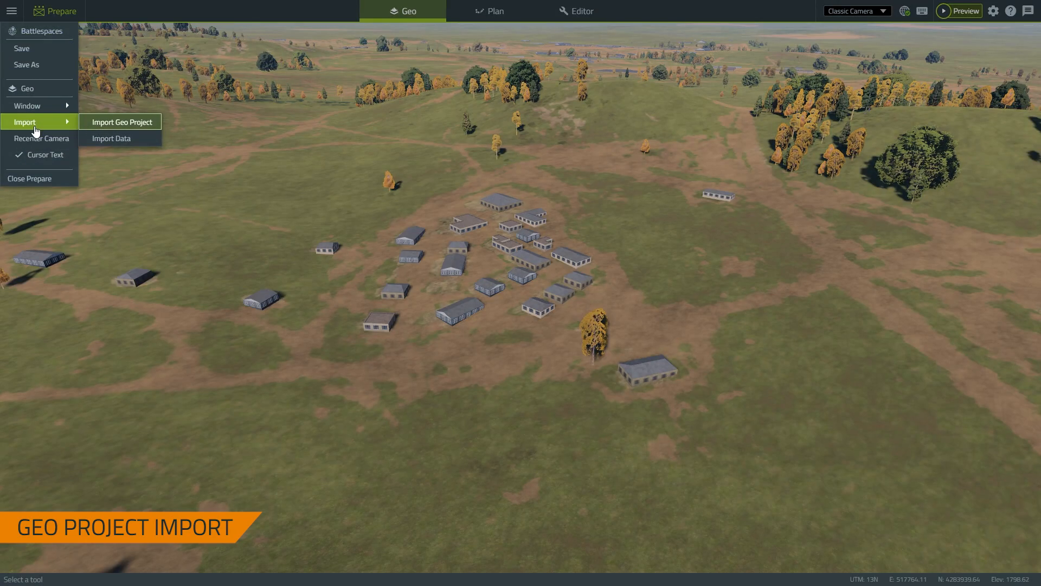
pyautogui.click(117, 123)
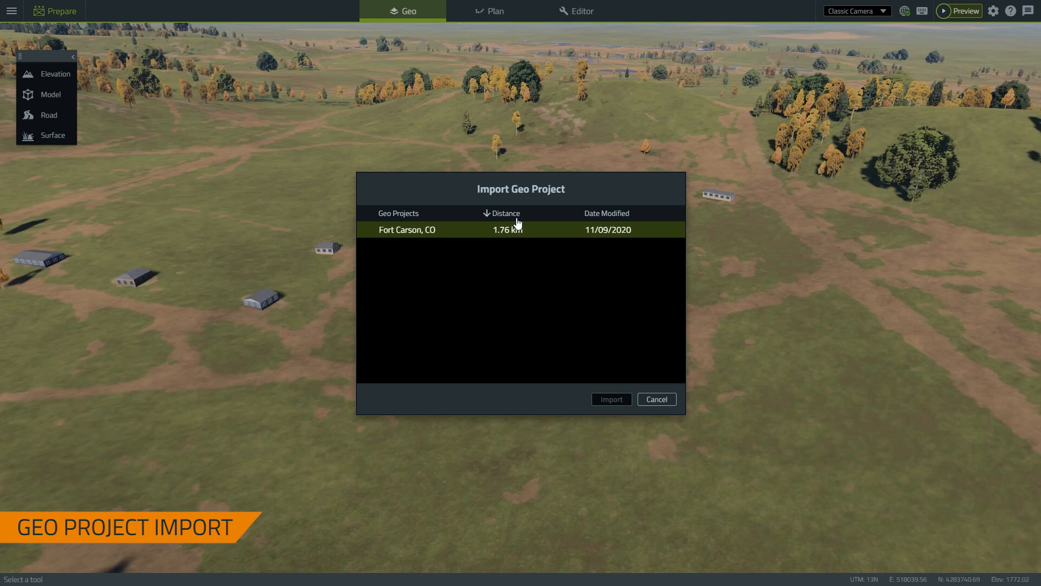
pyautogui.click(469, 233)
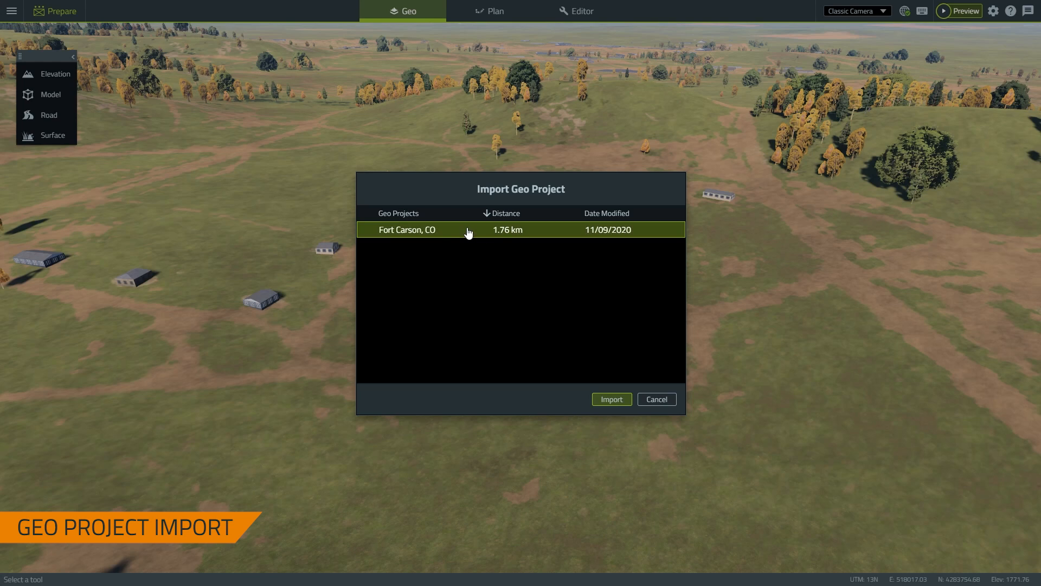
pyautogui.click(613, 402)
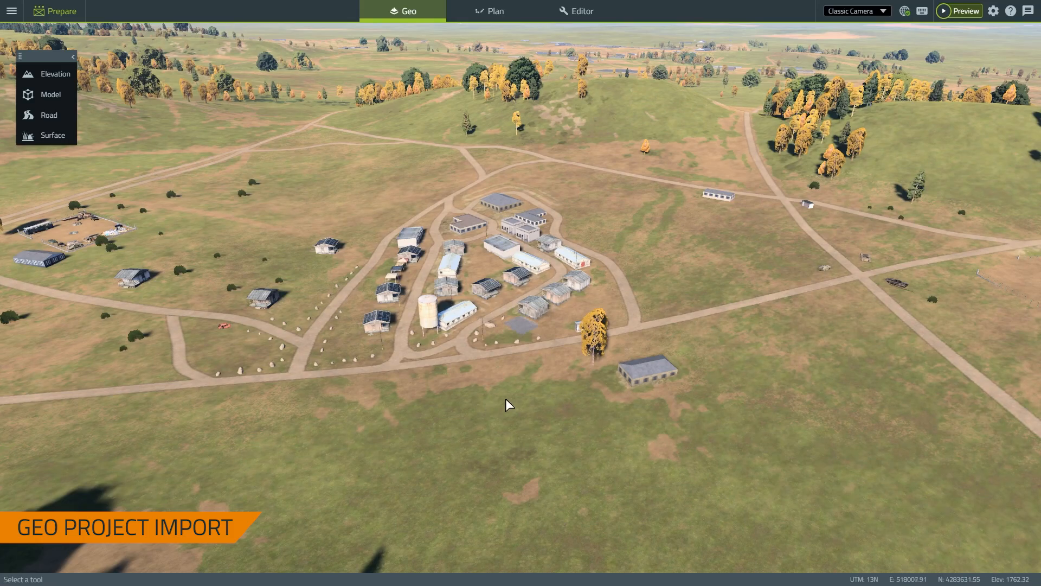
pyautogui.press('s')
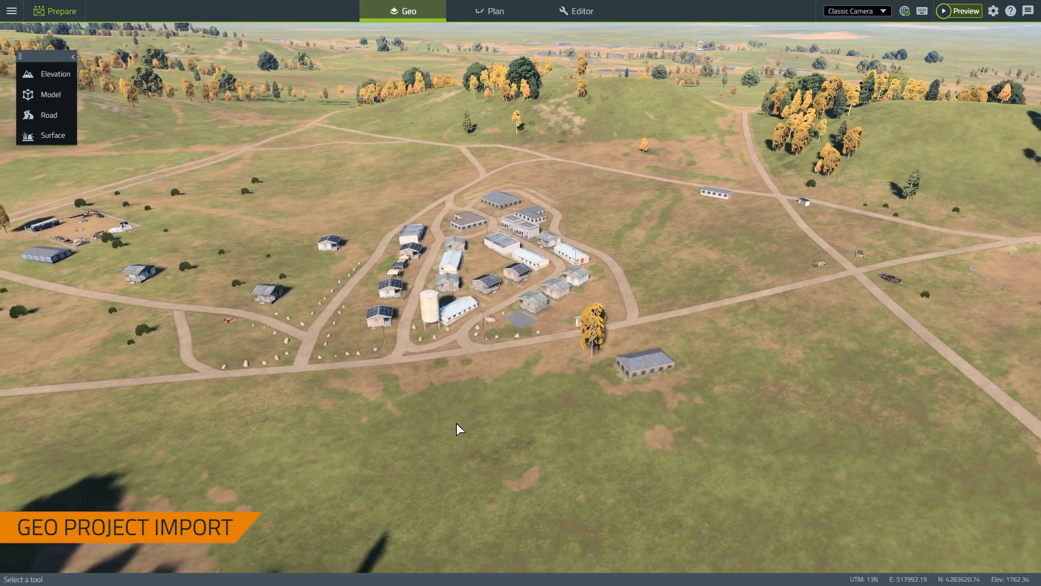
pyautogui.moveTo(457, 422); pyautogui.dragTo(520, 413, button='right')
pyautogui.press('w')
pyautogui.press('s')
pyautogui.press('a')
pyautogui.press('w')
pyautogui.press('w')
pyautogui.press('s')
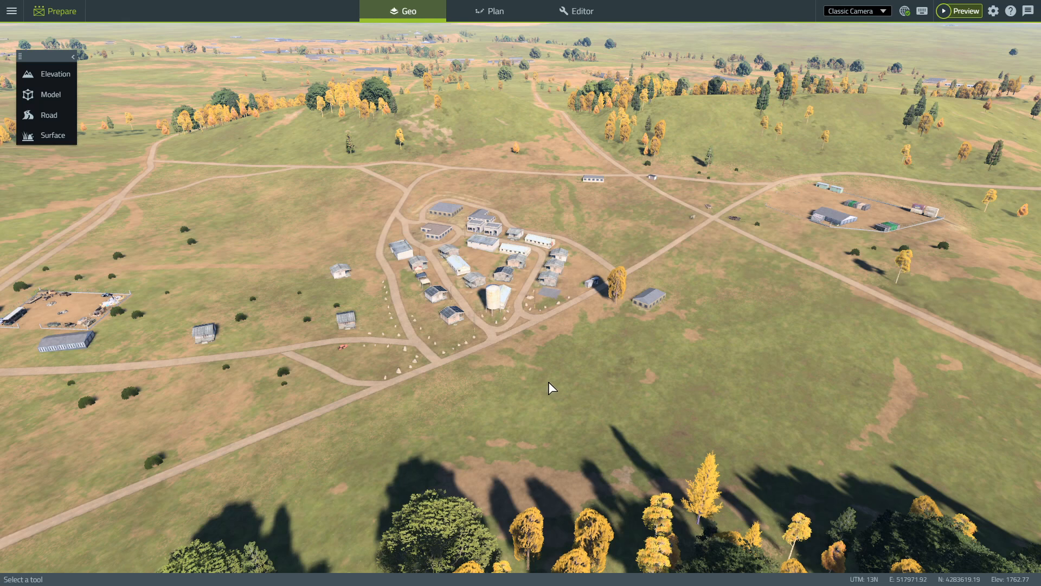
pyautogui.moveTo(548, 382); pyautogui.dragTo(571, 390, button='right')
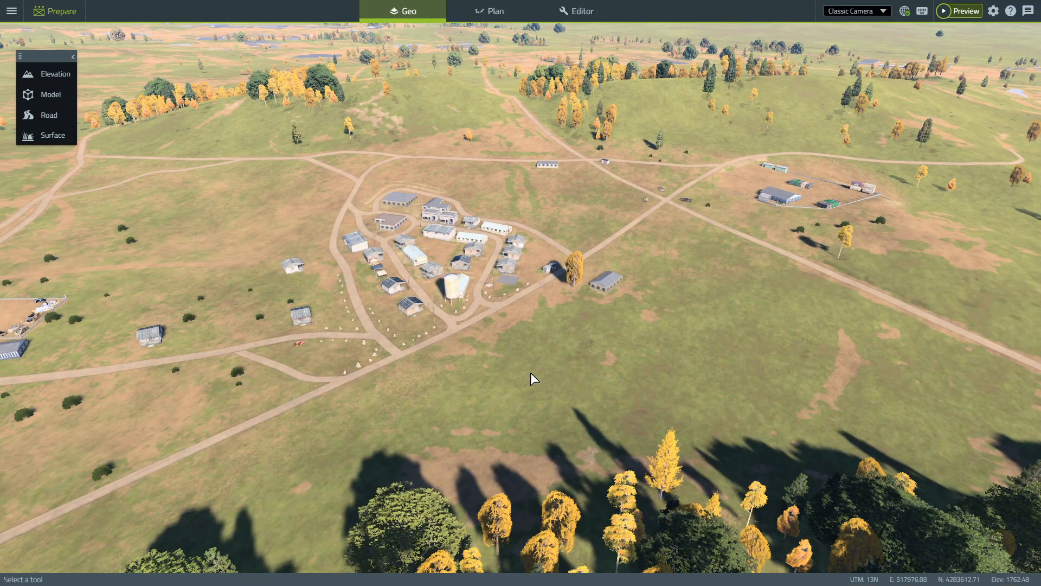
pyautogui.moveTo(531, 372); pyautogui.dragTo(516, 372, button='right')
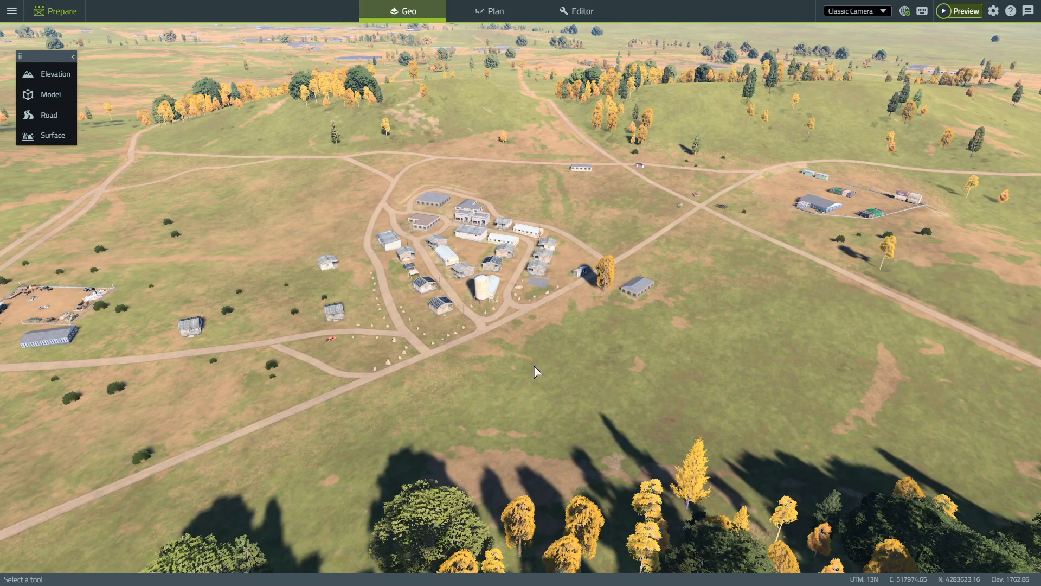
pyautogui.moveTo(536, 354); pyautogui.dragTo(591, 333, button='right')
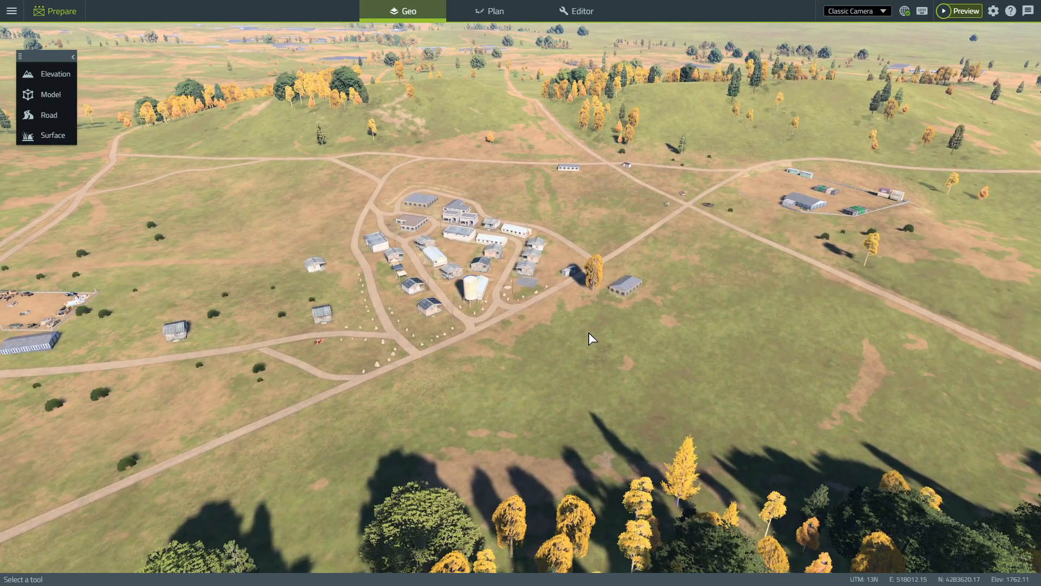